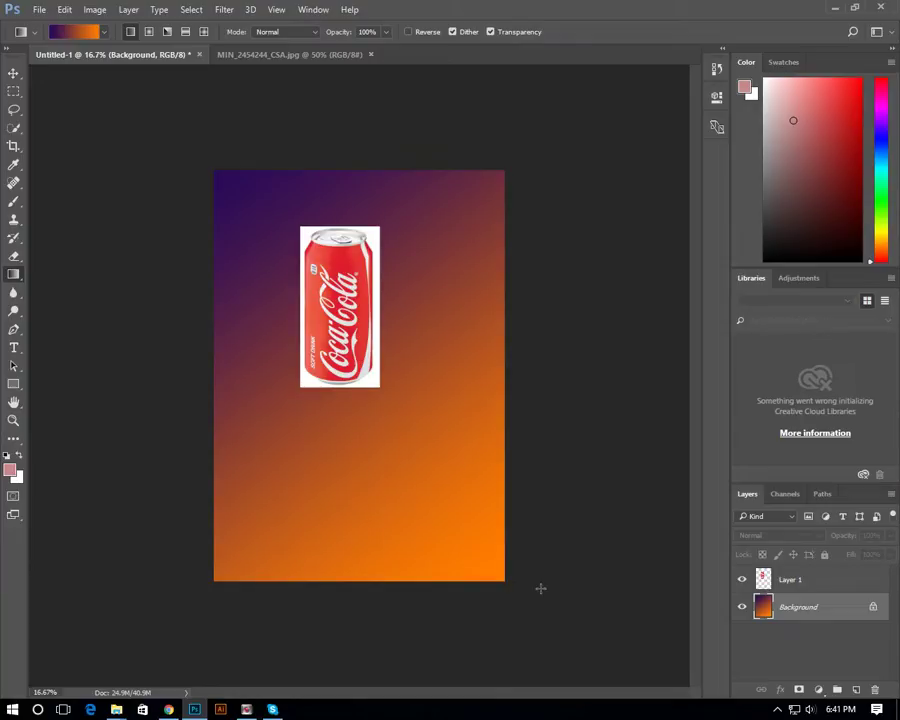
Change the starting color stop of the Violet, Orange gradient to bright violet 6911f2
click(55, 32)
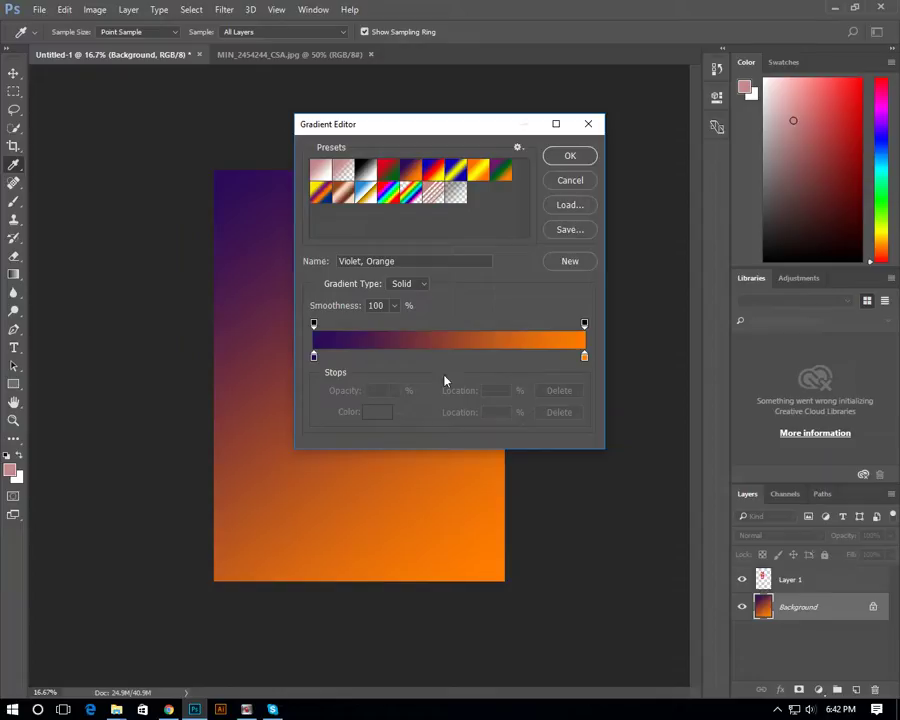
double_click(315, 357)
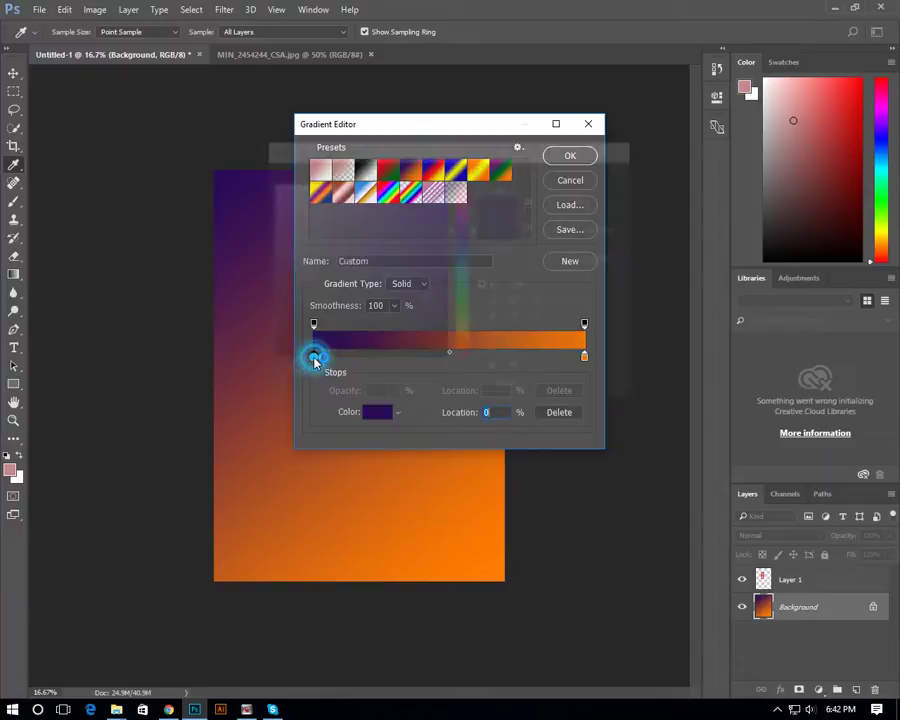
drag(474, 155, 767, 318)
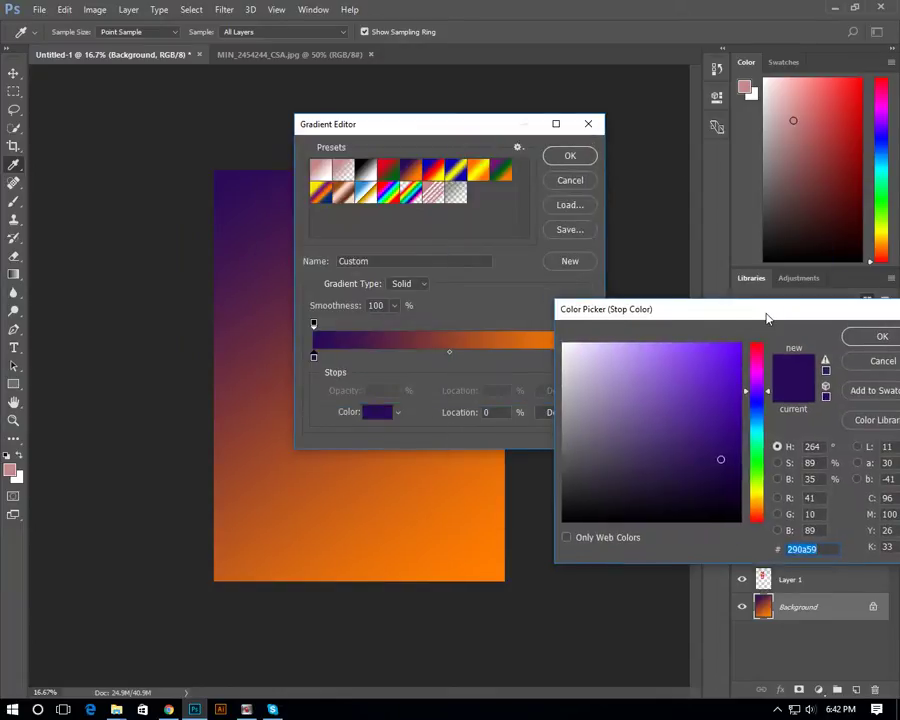
mouse_move(698, 393)
mouse_down()
mouse_move(691, 373)
mouse_move(713, 373)
mouse_move(719, 351)
mouse_move(692, 366)
mouse_move(663, 357)
mouse_move(729, 344)
mouse_move(707, 344)
mouse_move(728, 351)
mouse_up()
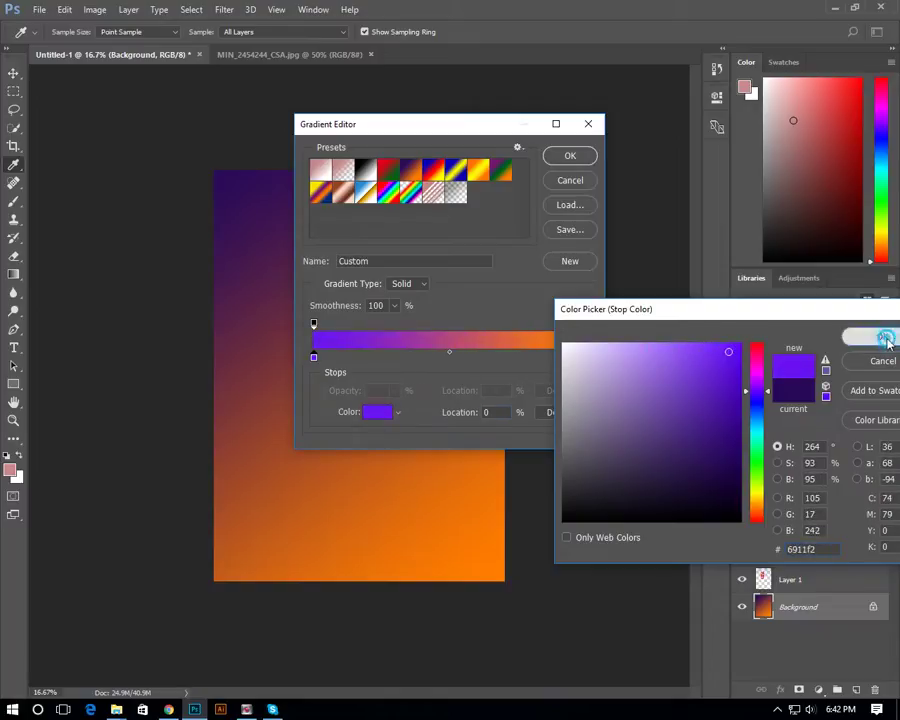
click(884, 338)
Change the gradient's end stop to light purple ae58ff and fill the background with the gradient diagonally from upper left to lower right
double_click(585, 357)
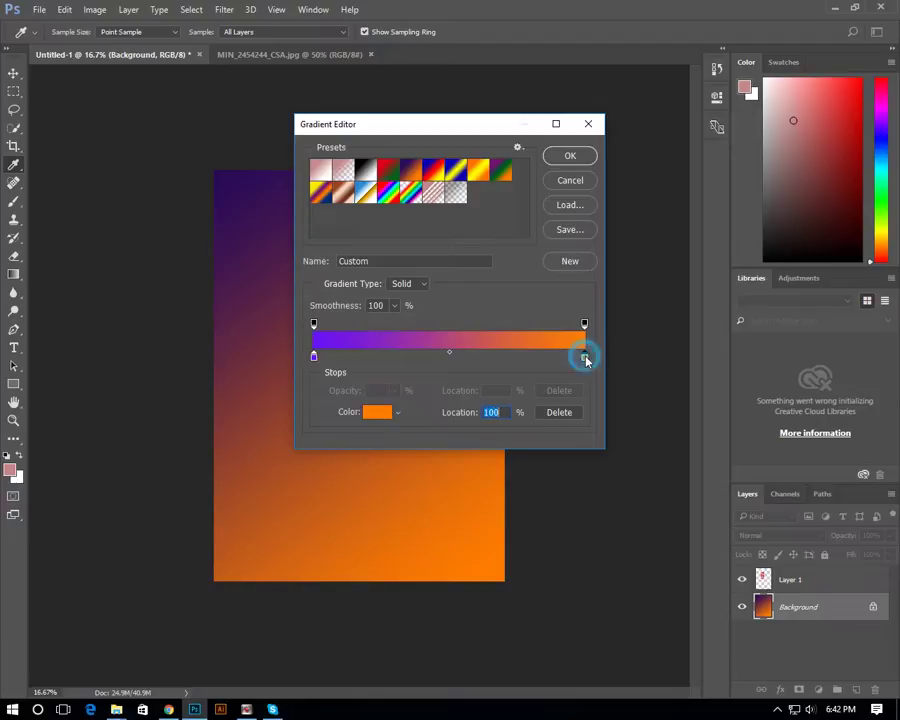
drag(463, 150, 771, 327)
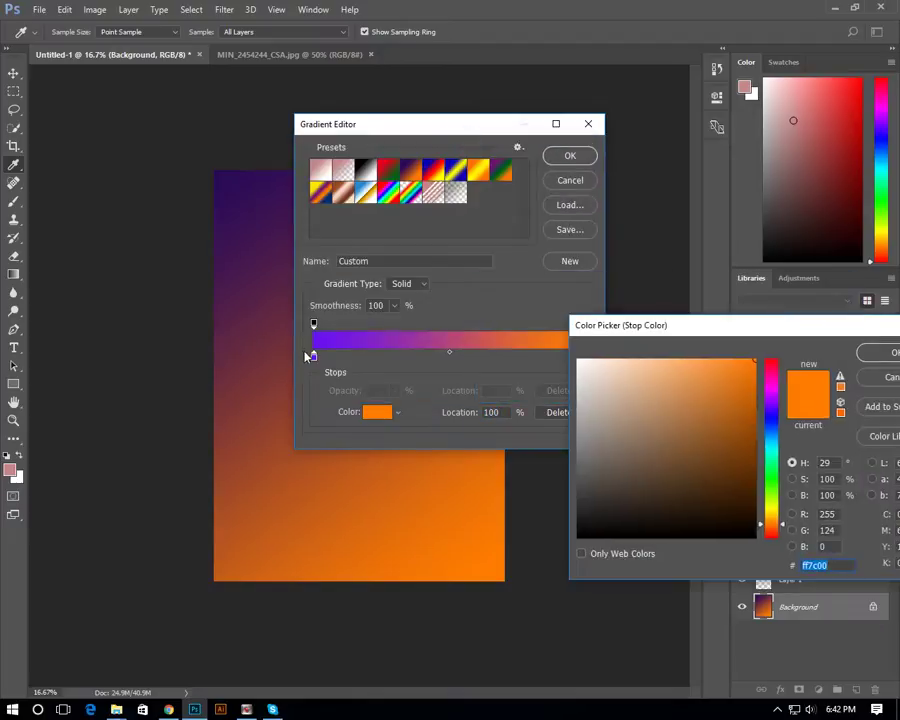
click(775, 418)
drag(741, 396, 681, 373)
drag(702, 324, 663, 418)
mouse_move(741, 514)
mouse_down()
mouse_move(697, 474)
mouse_move(697, 453)
mouse_move(655, 450)
mouse_up()
click(855, 446)
click(578, 155)
drag(267, 197, 502, 606)
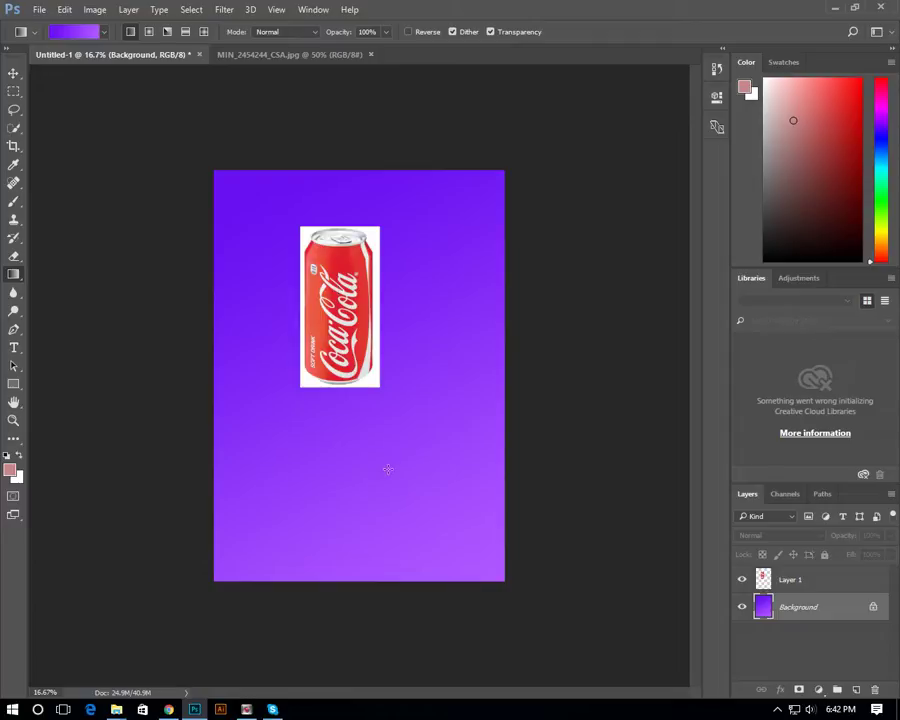
Set the gradient's starting stop to the red df262f sampled from the upper part of the Coca-Cola can
click(64, 31)
drag(345, 120, 547, 245)
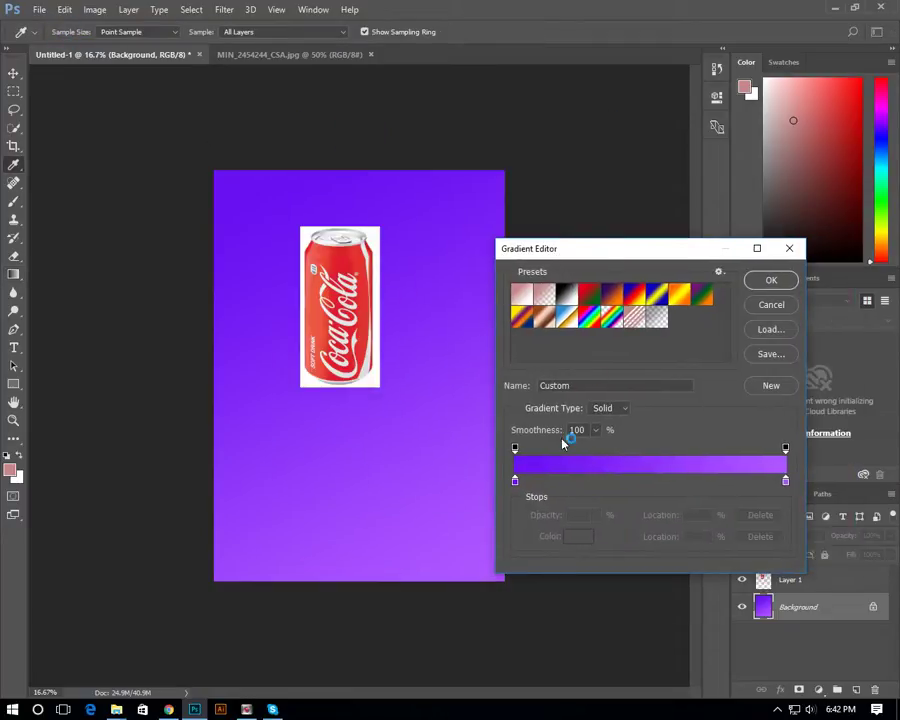
click(515, 482)
click(577, 536)
drag(420, 155, 650, 310)
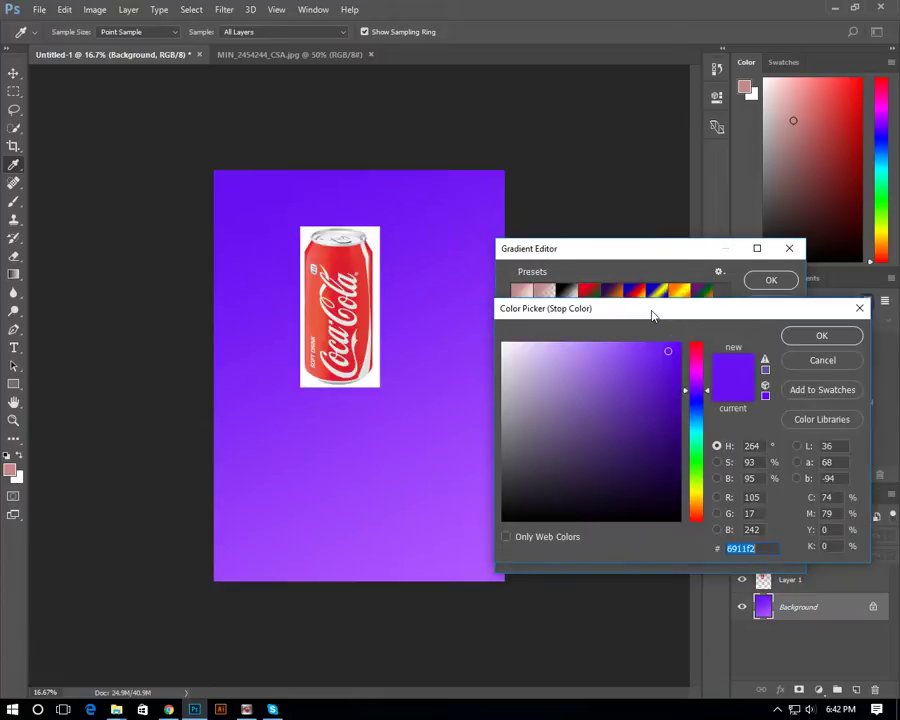
click(316, 252)
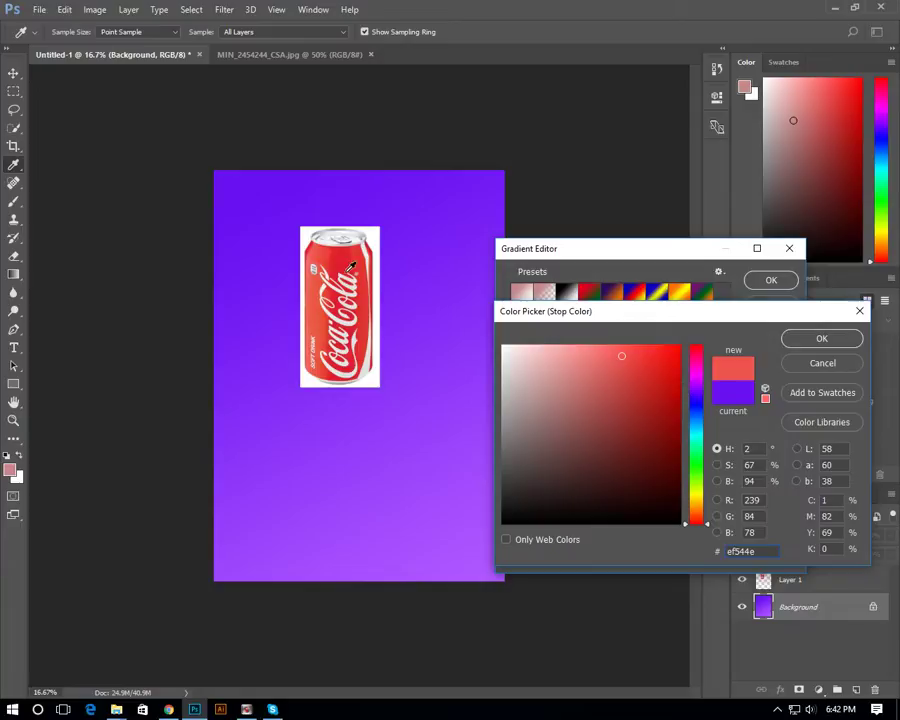
click(337, 252)
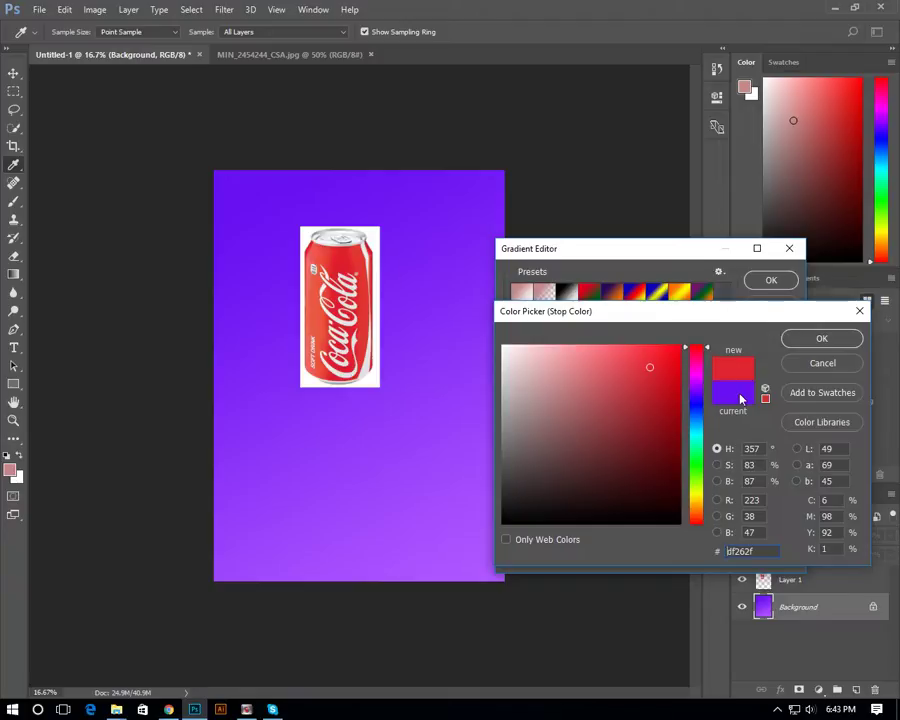
click(847, 341)
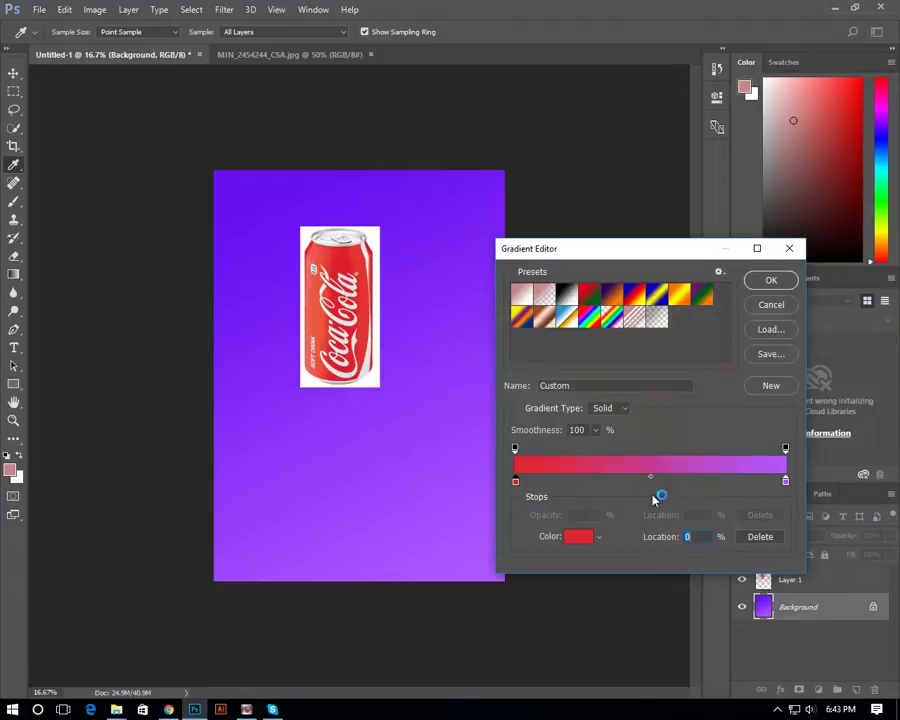
Set the gradient's end stop to the orange-red ea5c44 sampled from the can's left side and accept the gradient
double_click(786, 482)
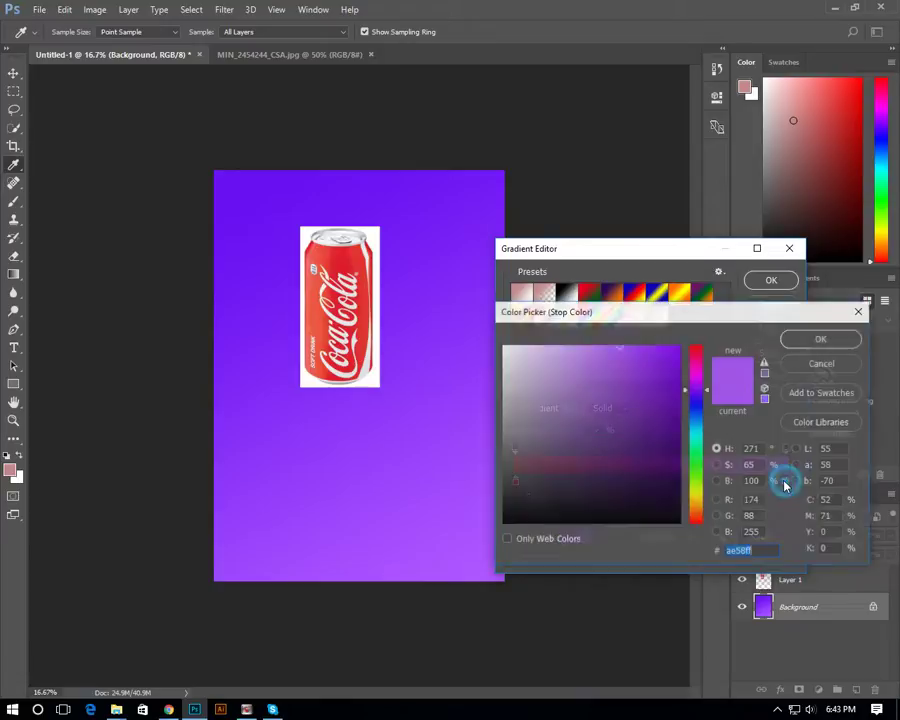
click(314, 318)
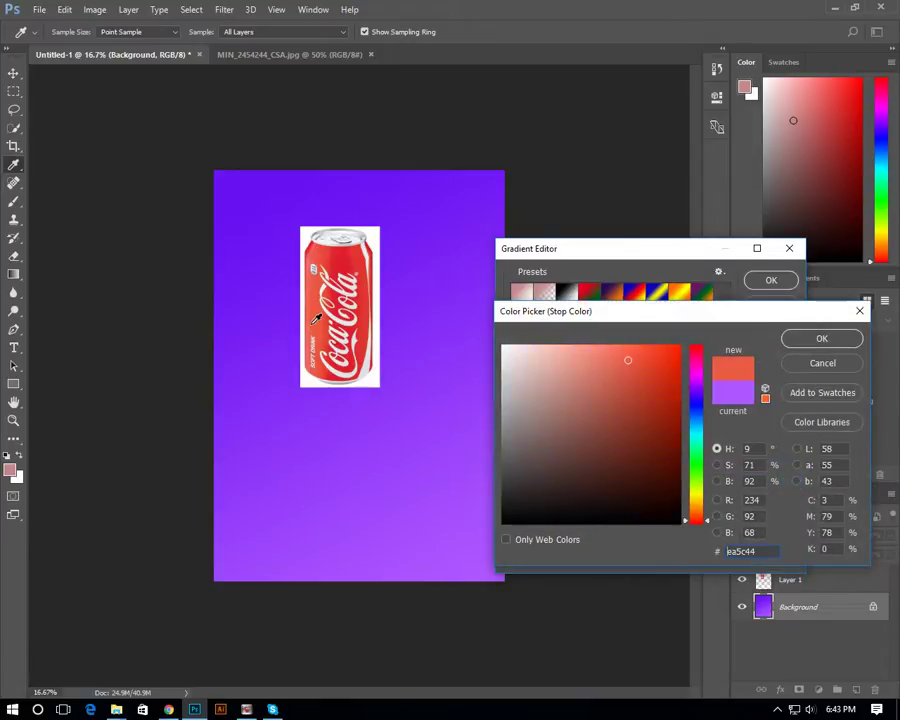
drag(735, 315, 554, 565)
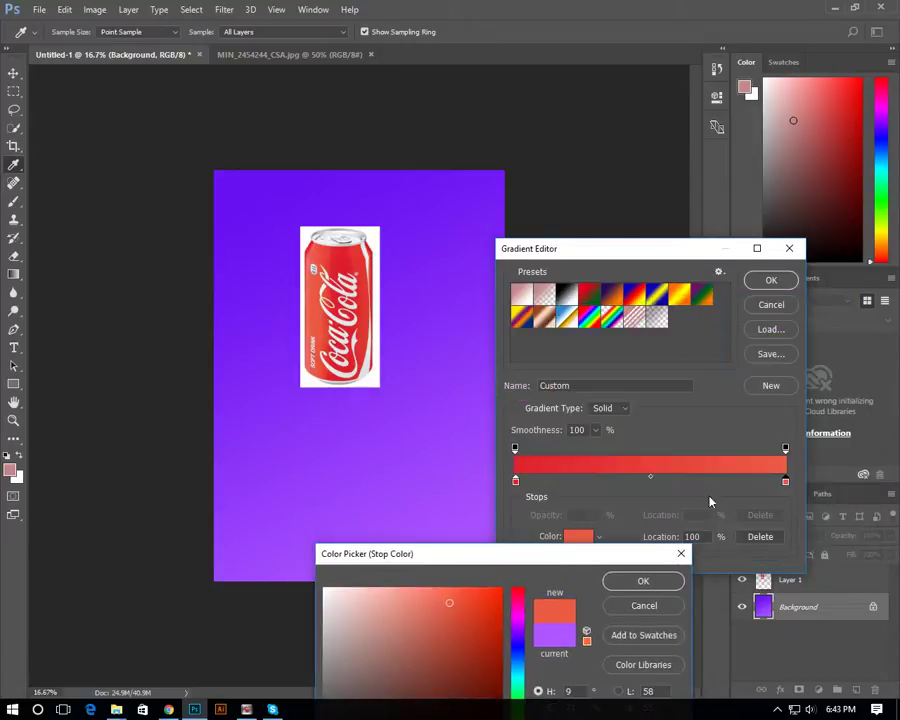
drag(498, 567, 844, 524)
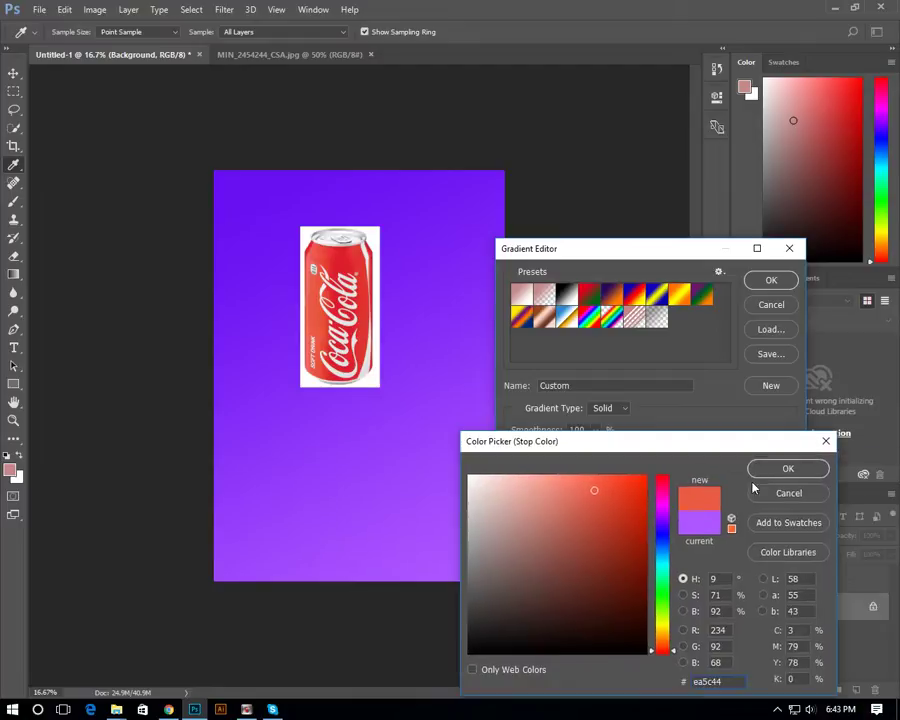
click(784, 464)
drag(680, 250, 586, 238)
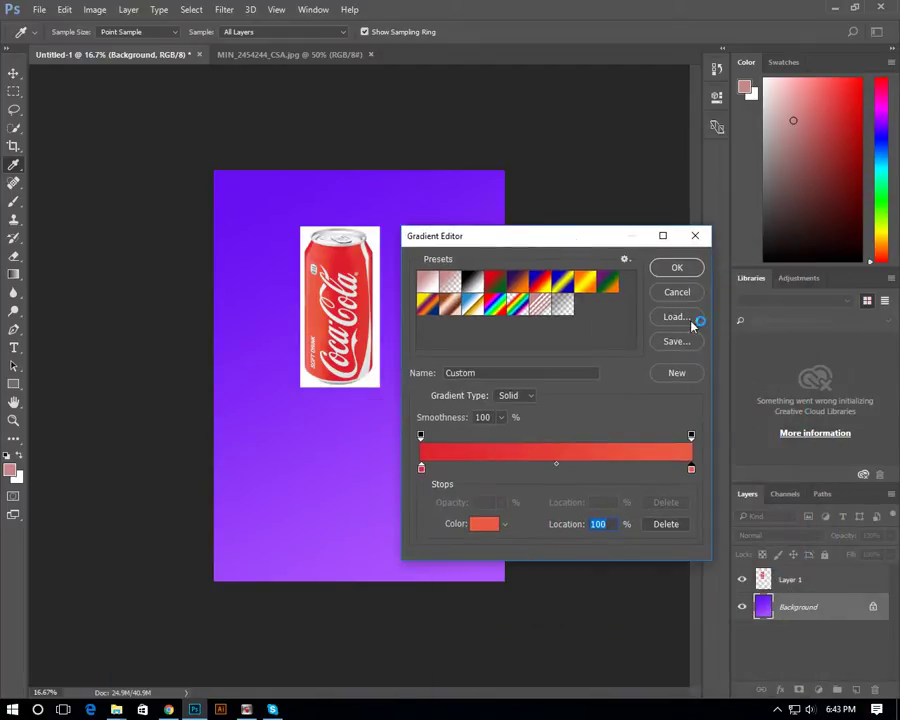
click(674, 270)
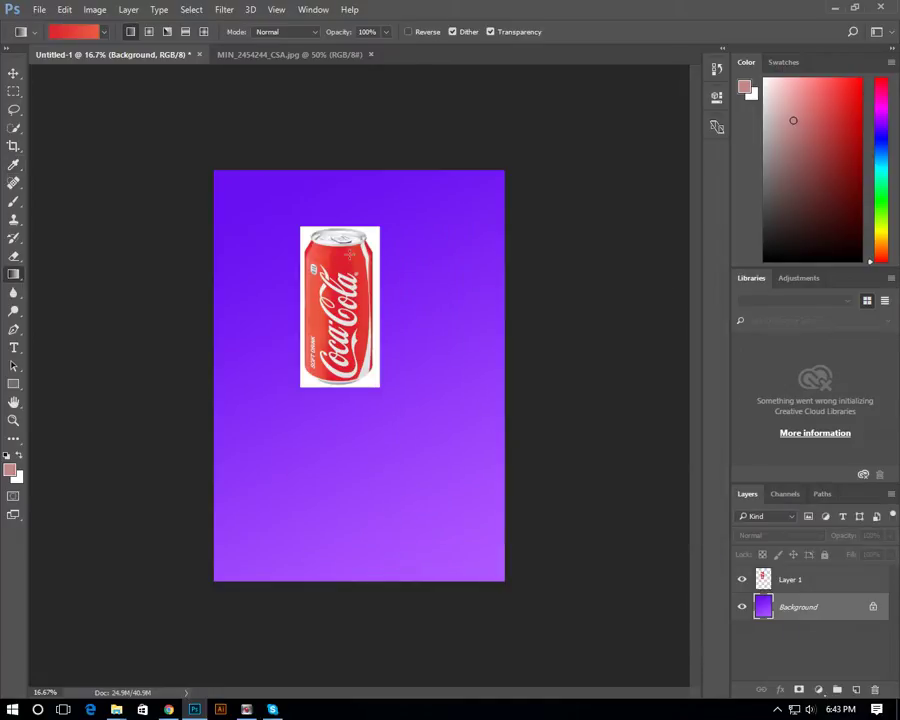
Fill the background with the red gradient, trying several directions and ending with one from the lower left up to the upper right
drag(243, 167, 545, 682)
drag(454, 185, 450, 131)
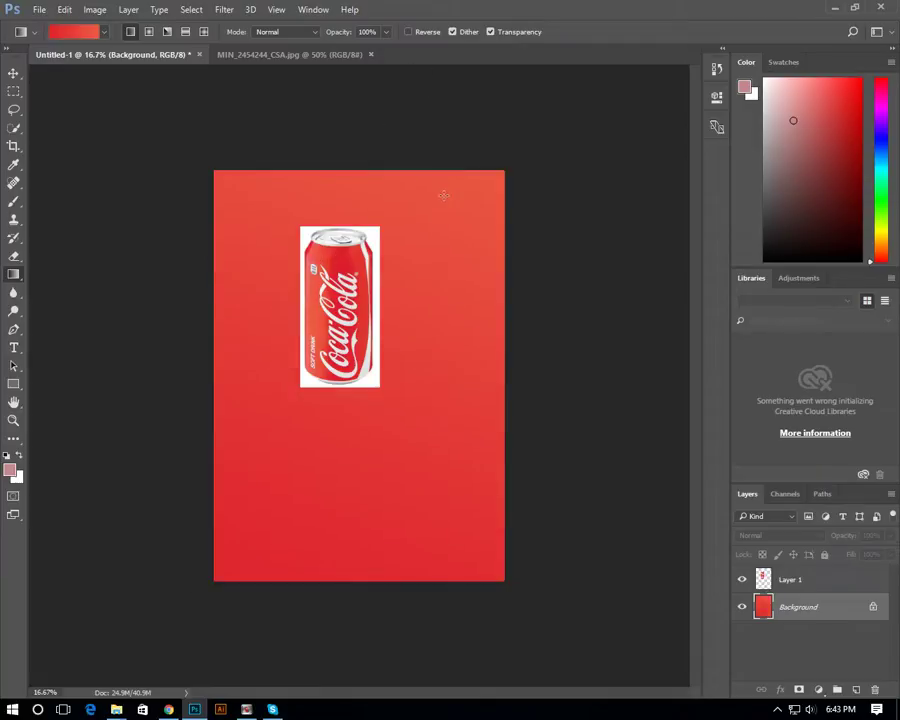
drag(255, 597, 466, 92)
drag(470, 180, 186, 668)
drag(251, 594, 434, 119)
Enlarge the can image on Layer 1 proportionally to about 161% and position it near the middle of the poster
click(14, 73)
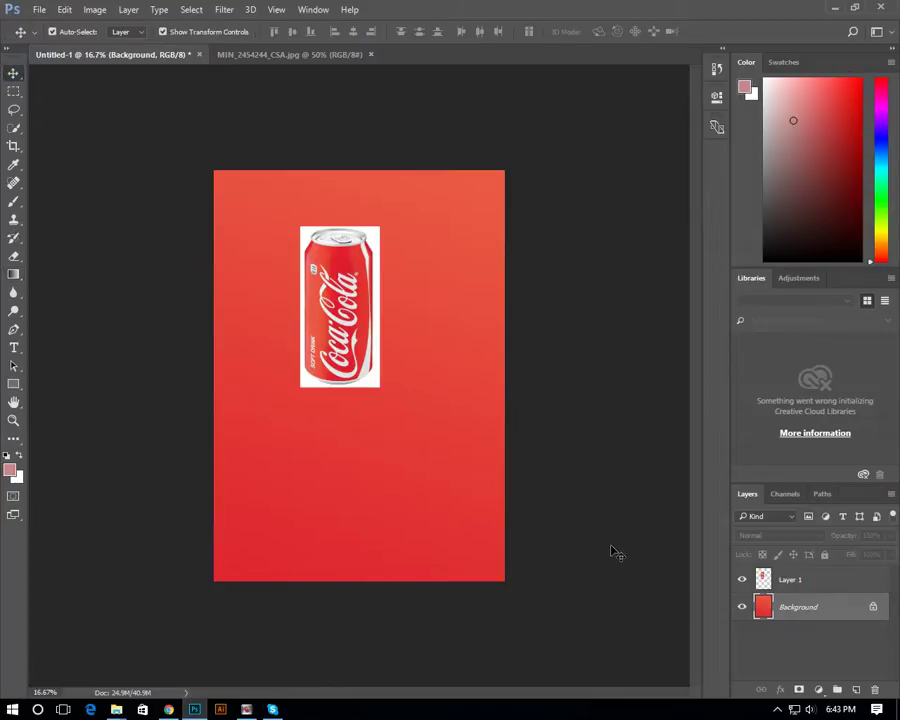
drag(340, 257, 368, 280)
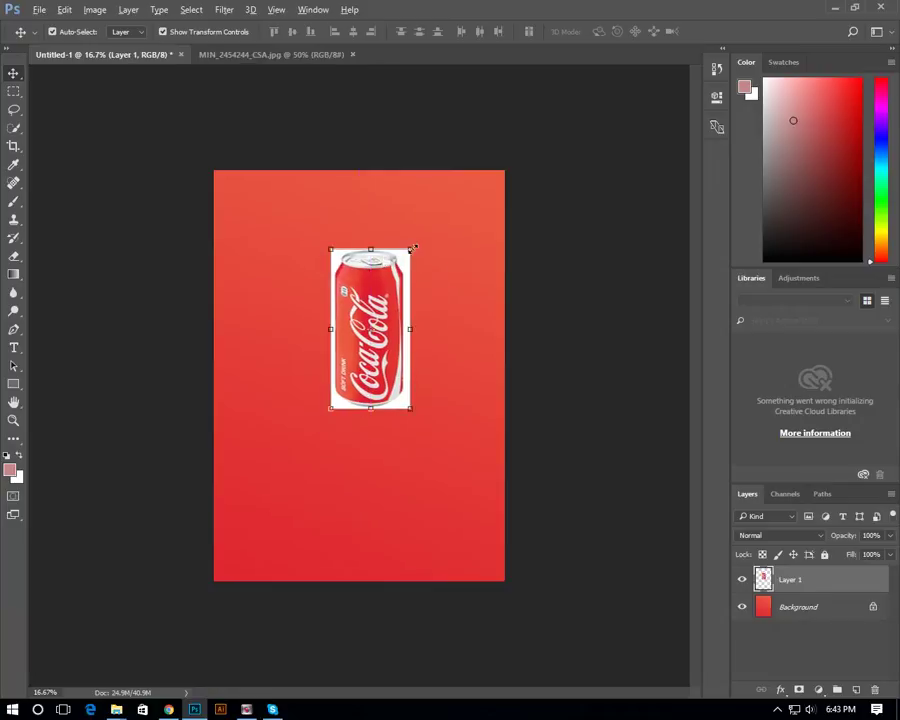
drag(424, 250, 450, 203)
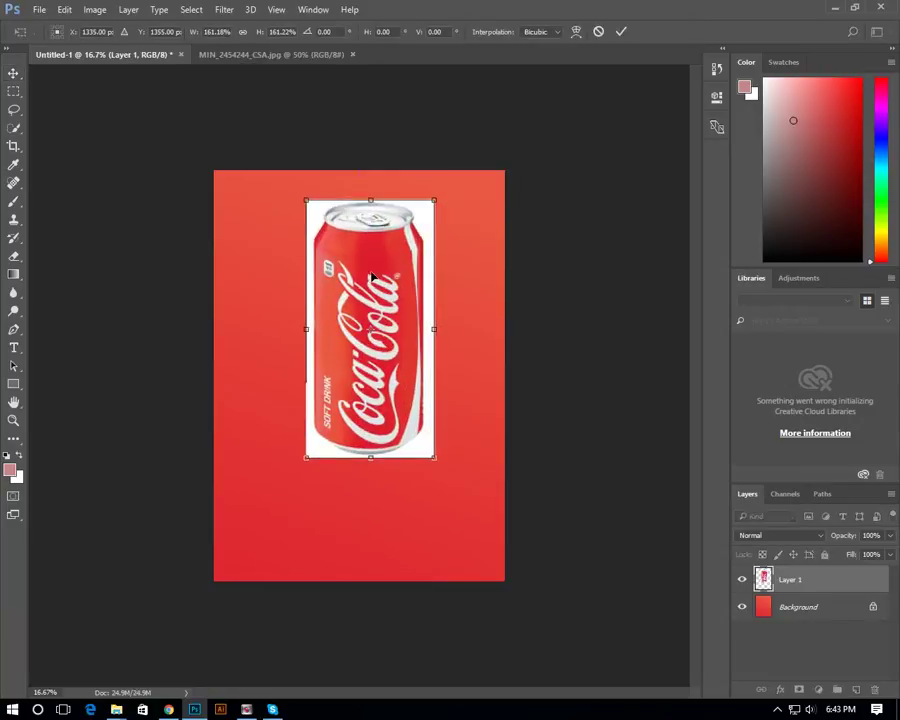
drag(372, 218, 372, 249)
key(Return)
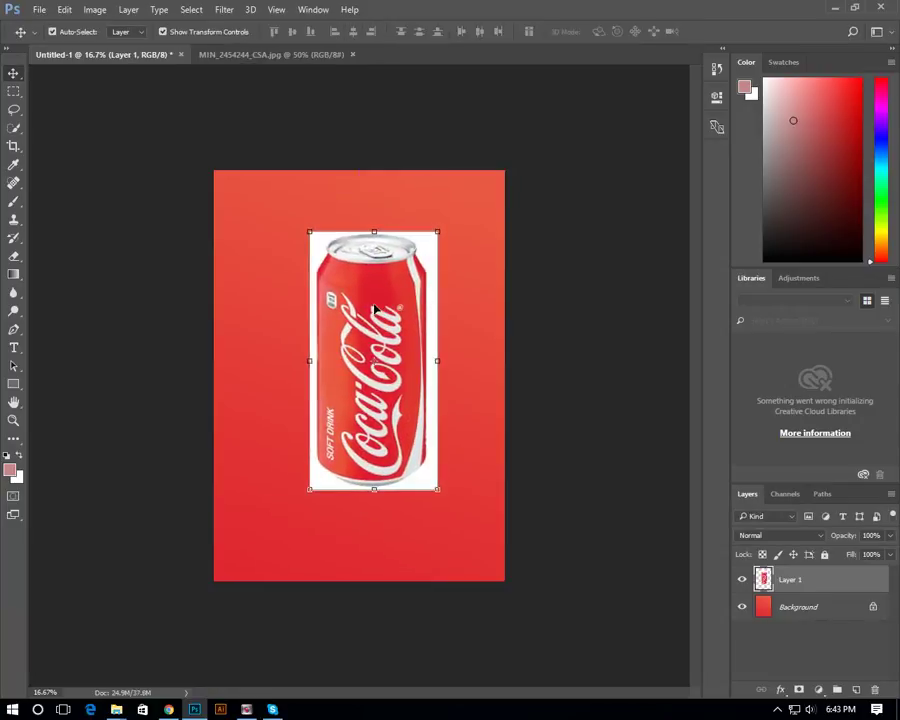
Try to select the white area around the can with the Magic Wand at tolerance 32, clearing the selection after each attempt
key(ctrl+plus)
key(ctrl+plus)
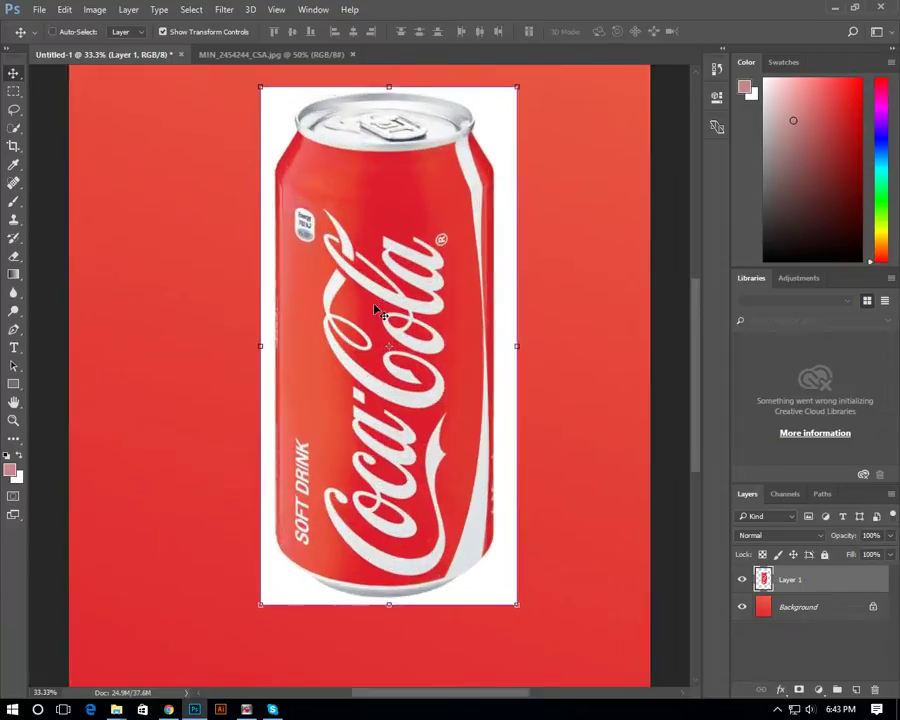
click(14, 128)
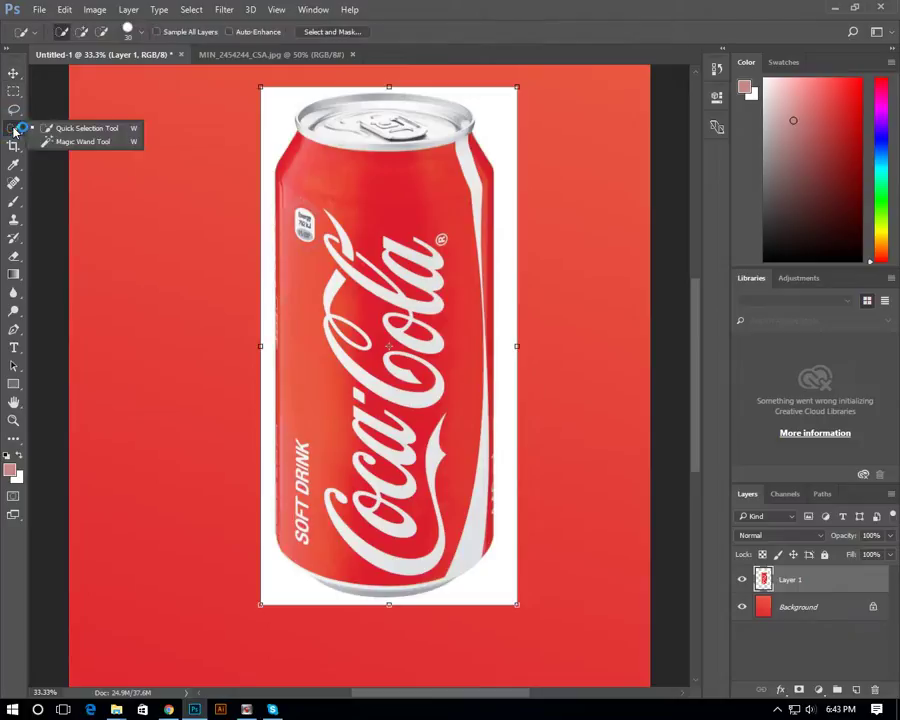
click(64, 143)
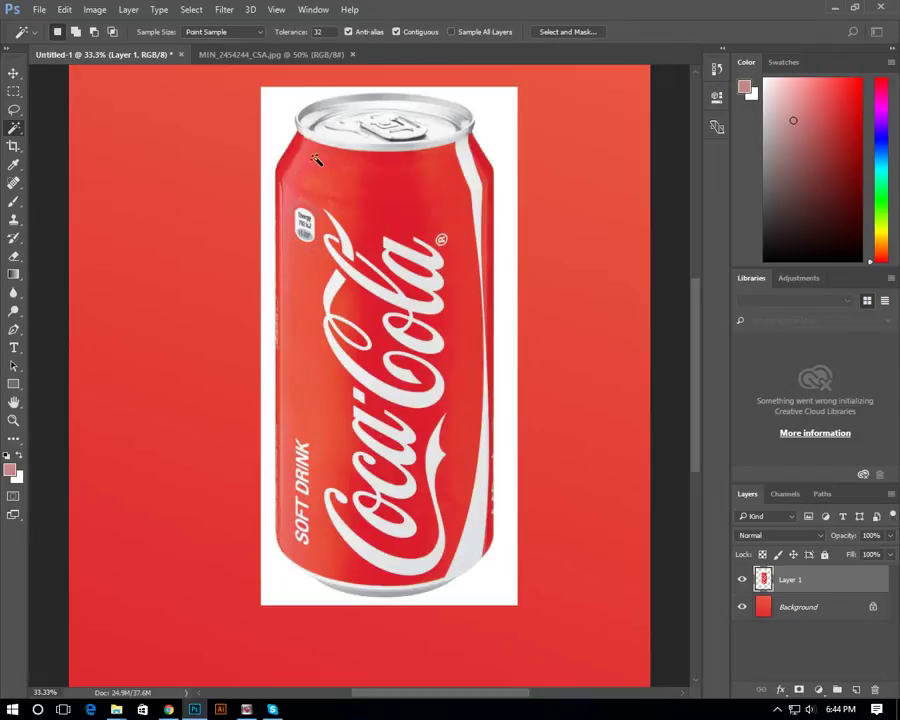
click(287, 102)
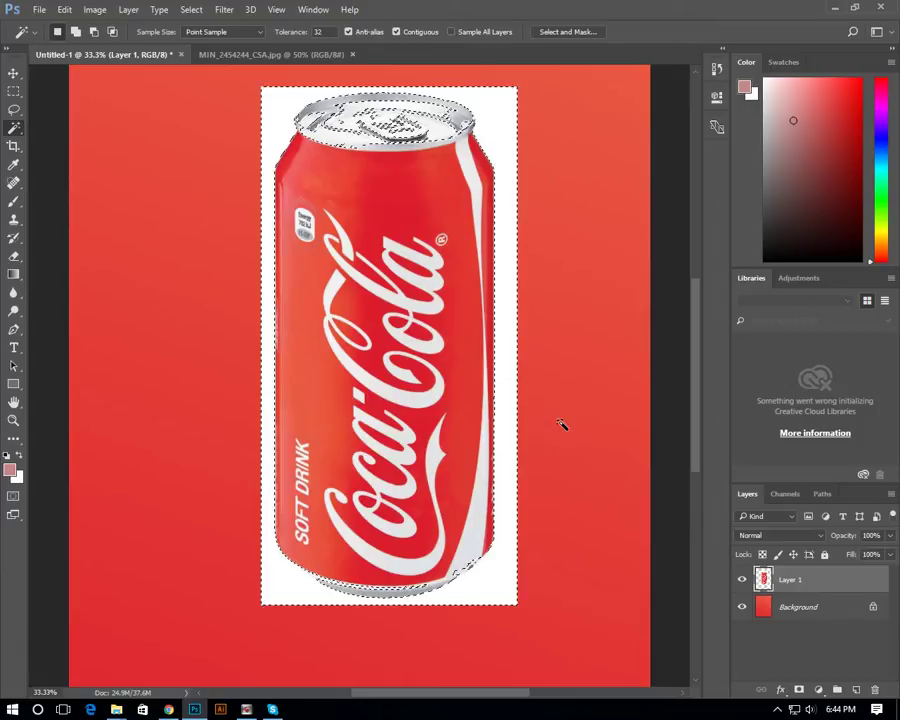
key(ctrl+d)
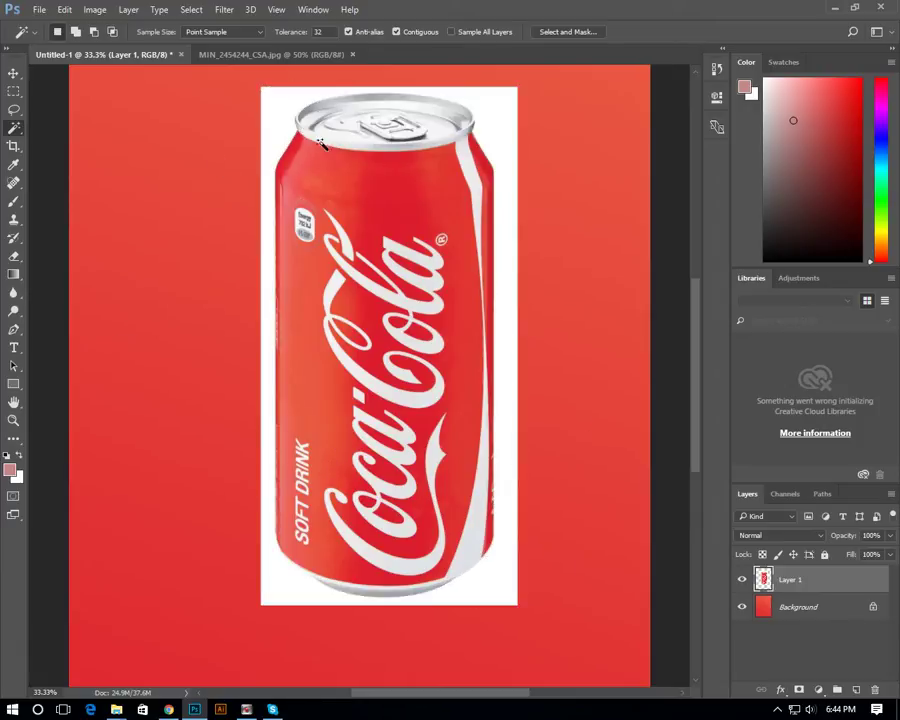
click(483, 108)
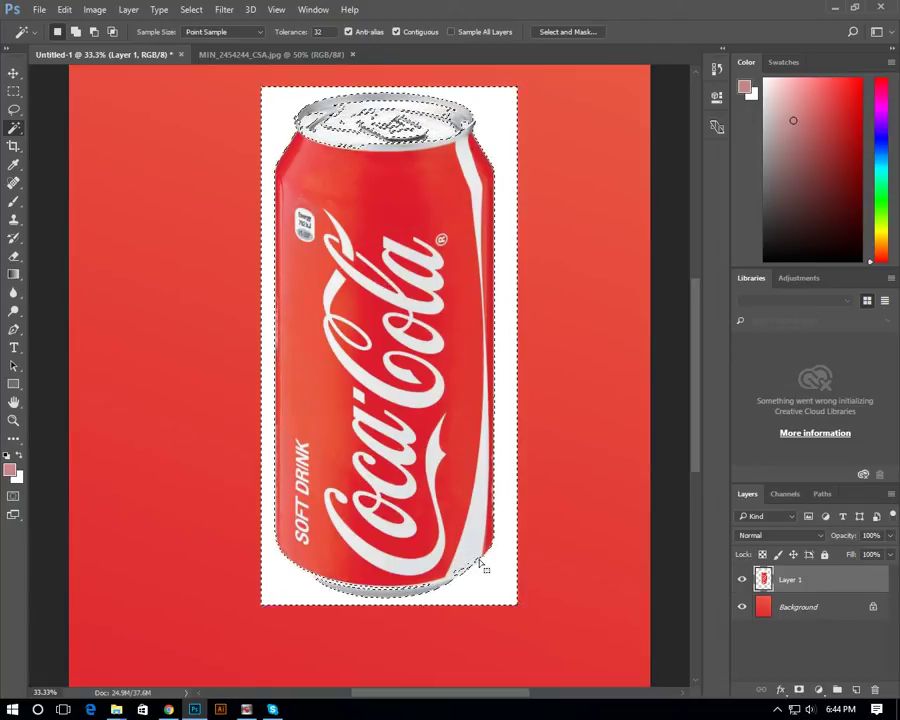
key(ctrl+d)
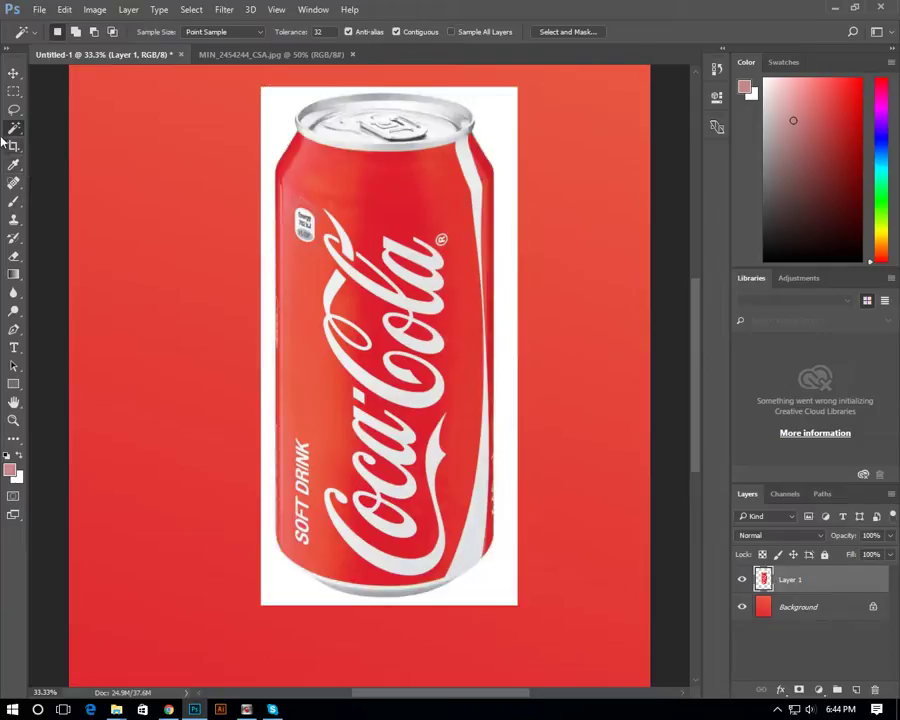
Select the white area around the can on Layer 1 using the Quick Selection tool with a brush size of 100
right_click(15, 131)
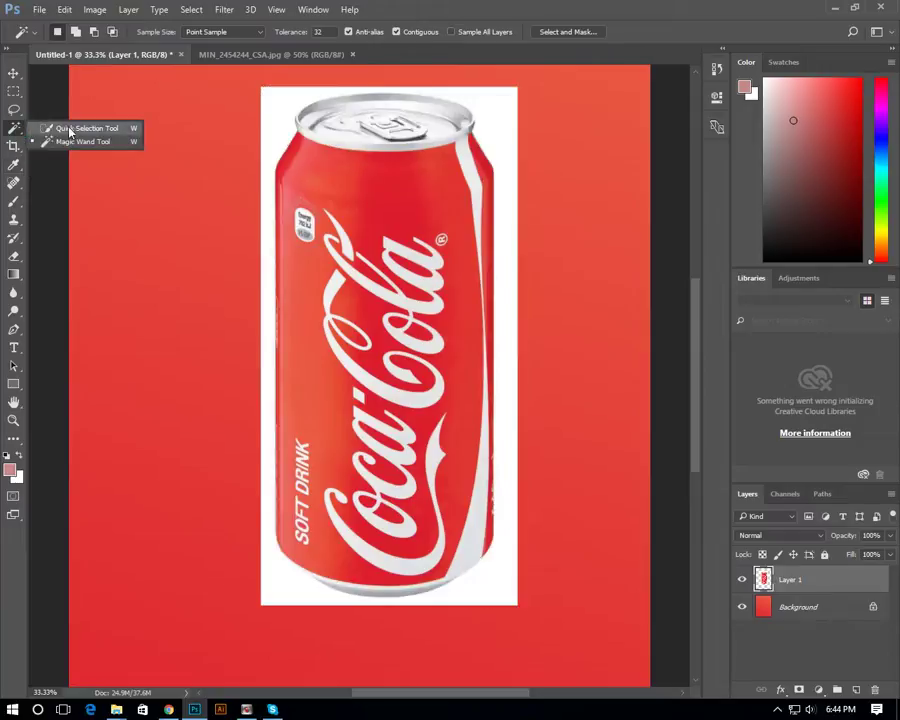
click(69, 129)
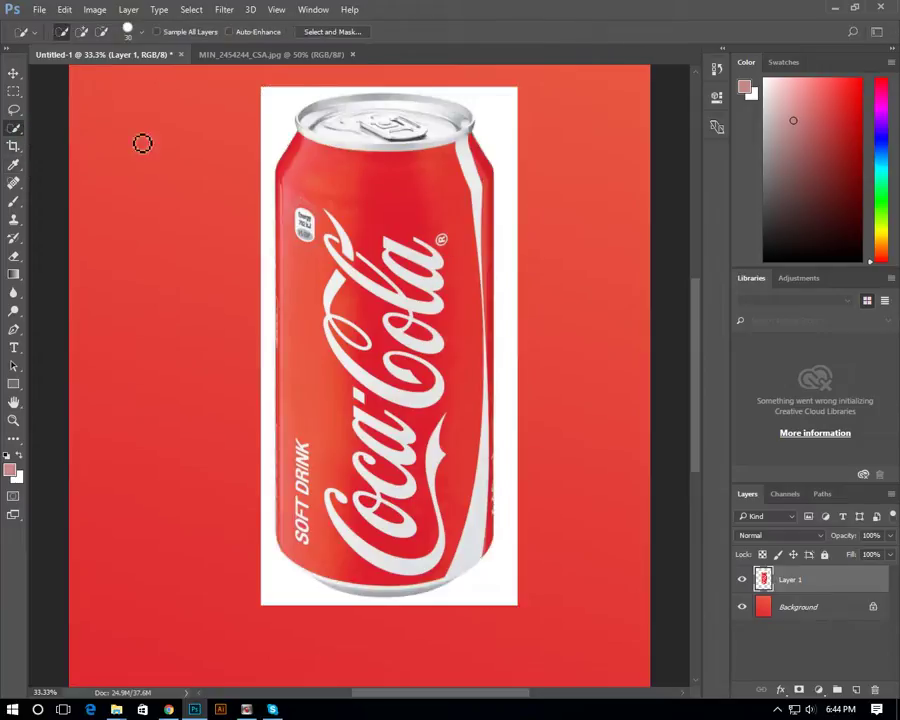
key(bracketright)
key(bracketright)
key(bracketright)
key(bracketright)
key(bracketright)
key(bracketright)
key(bracketright)
key(bracketleft)
key(bracketleft)
key(bracketleft)
click(278, 110)
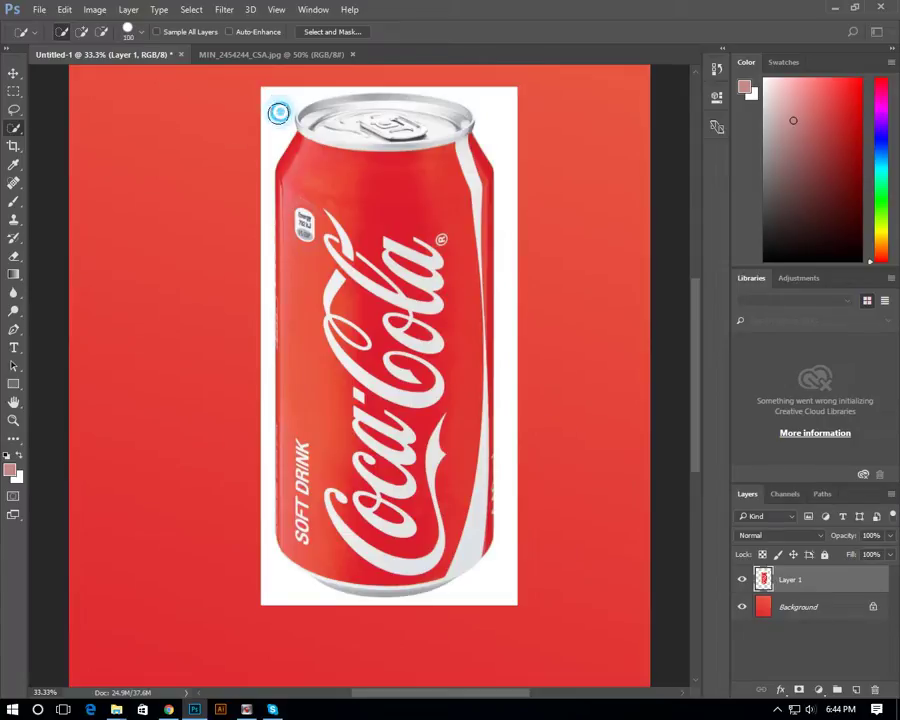
mouse_move(274, 101)
mouse_down()
mouse_move(221, 253)
mouse_move(228, 373)
mouse_move(217, 409)
mouse_move(217, 488)
mouse_move(239, 589)
mouse_move(285, 613)
mouse_up()
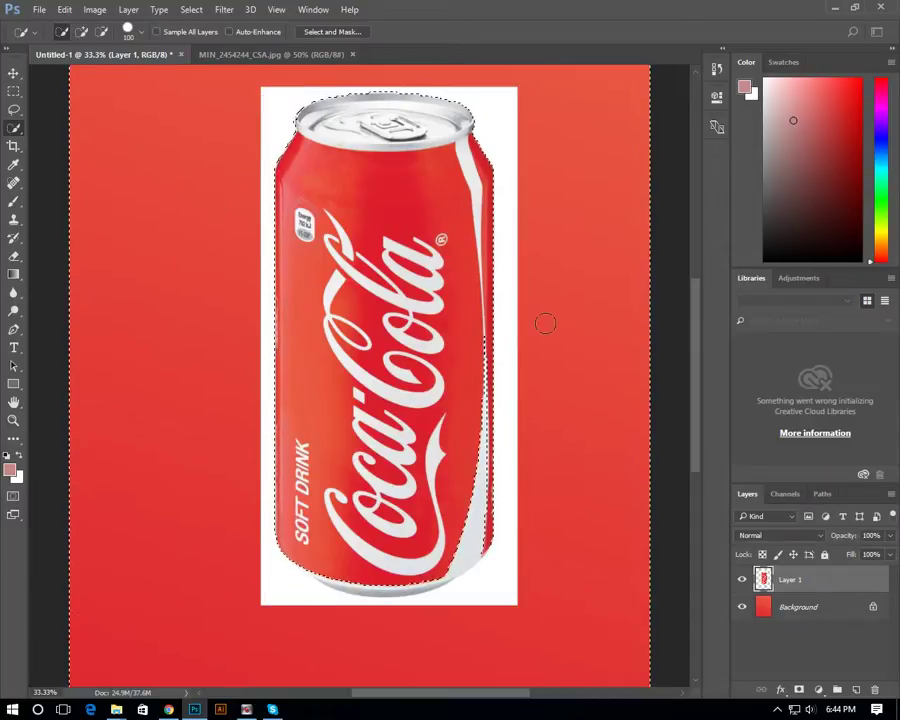
click(504, 310)
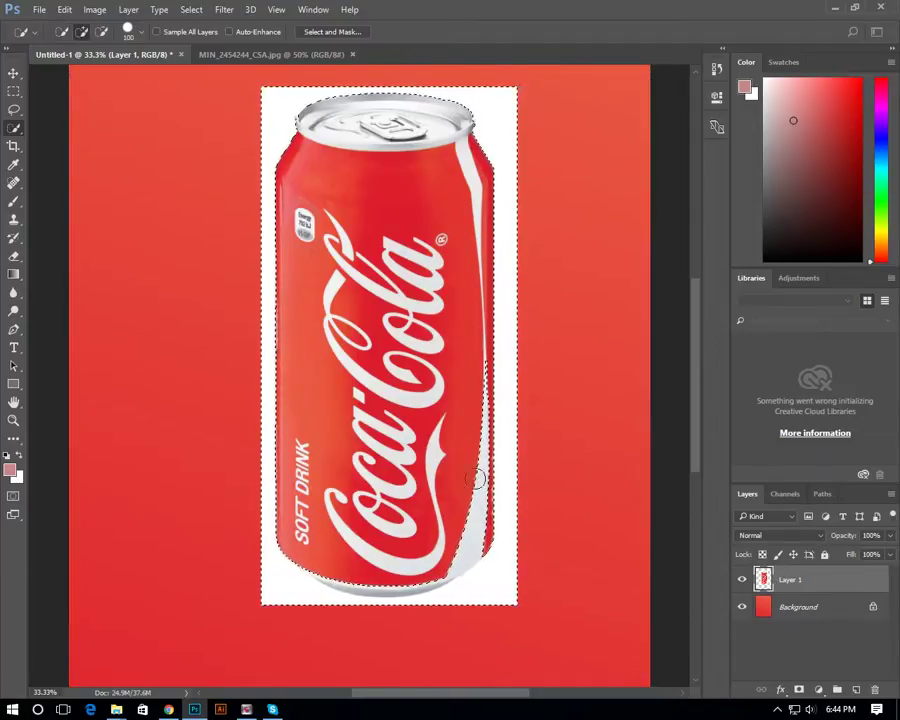
Remove the can's white stripe and silver bottom rim from the selection, reducing the brush size to 80
drag(469, 334, 508, 392)
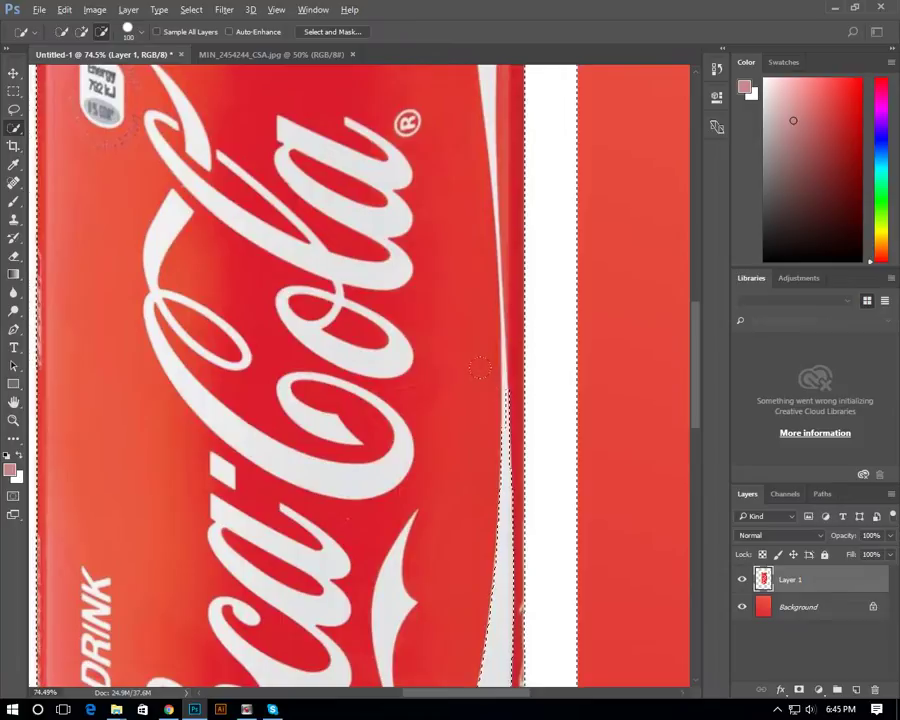
mouse_move(490, 386)
mouse_down()
mouse_move(471, 438)
mouse_move(463, 528)
mouse_move(464, 593)
mouse_move(478, 608)
mouse_move(467, 563)
mouse_move(500, 516)
mouse_move(480, 204)
mouse_up()
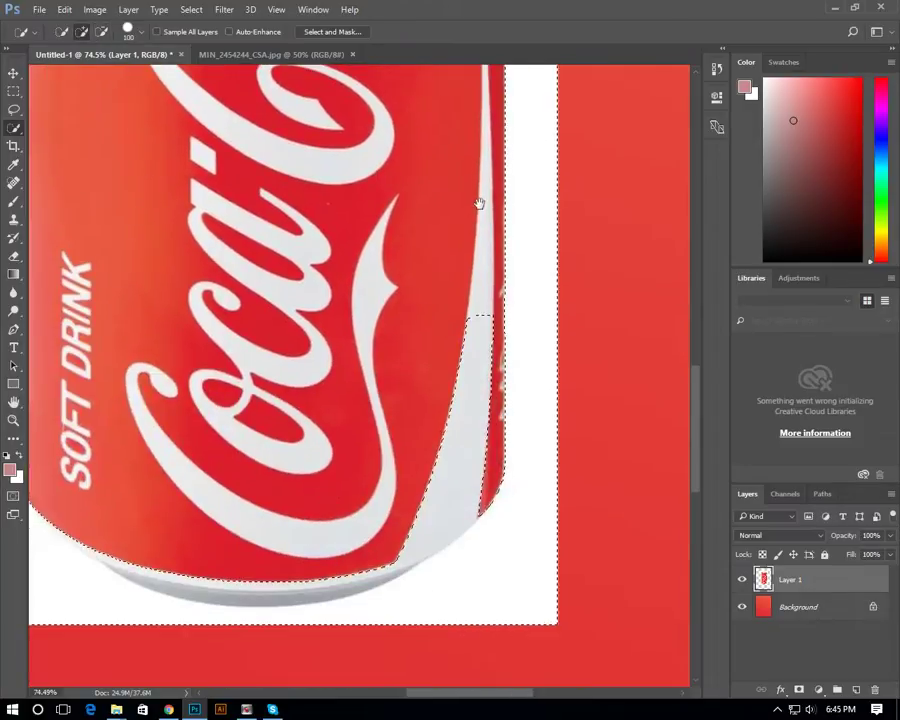
key(bracketleft)
key(bracketleft)
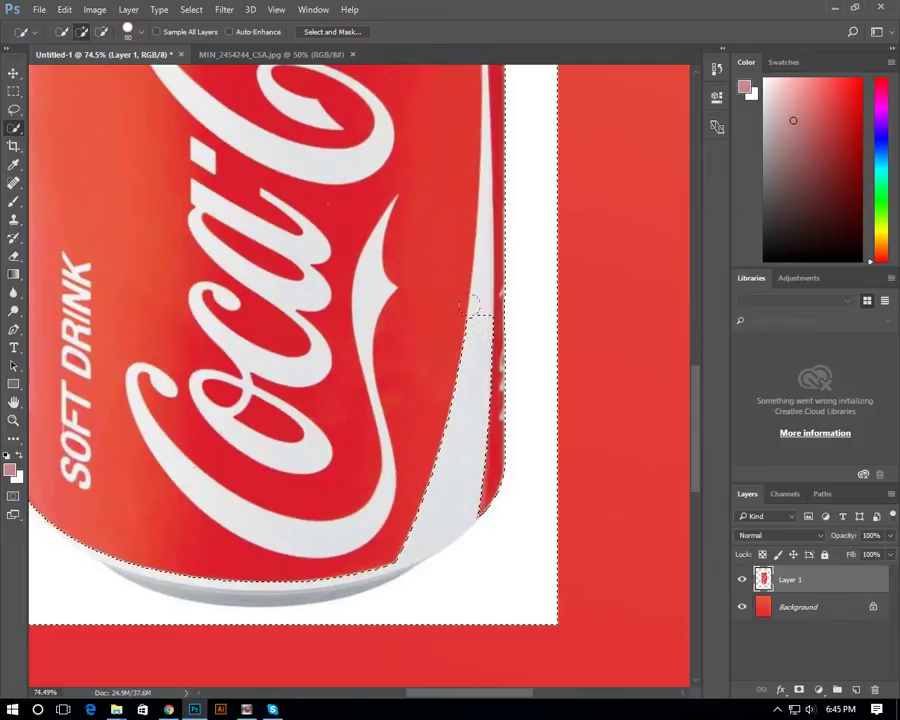
drag(463, 384, 462, 423)
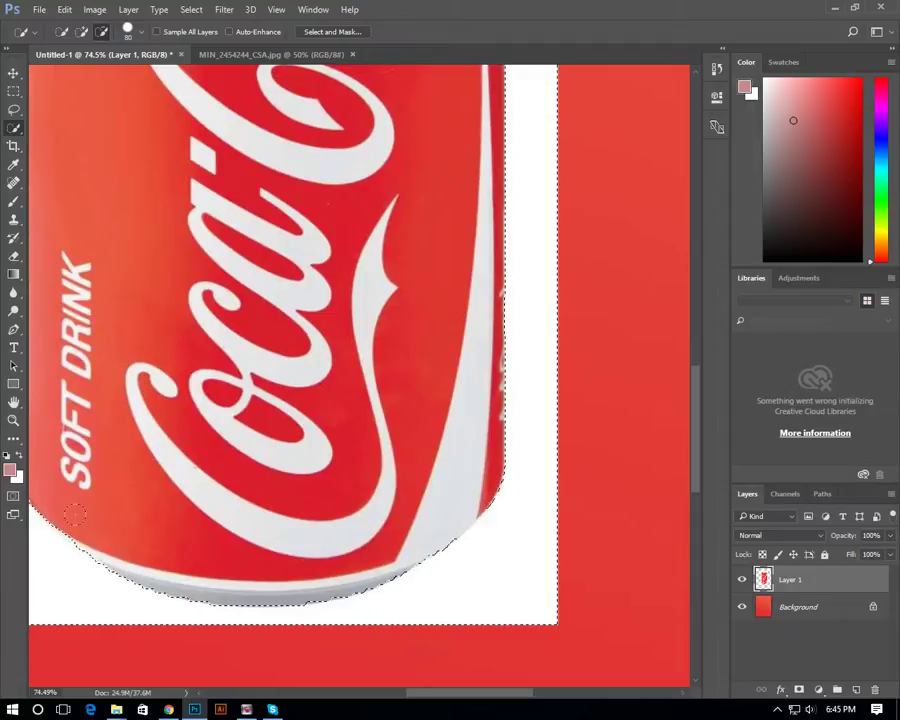
key(alt)
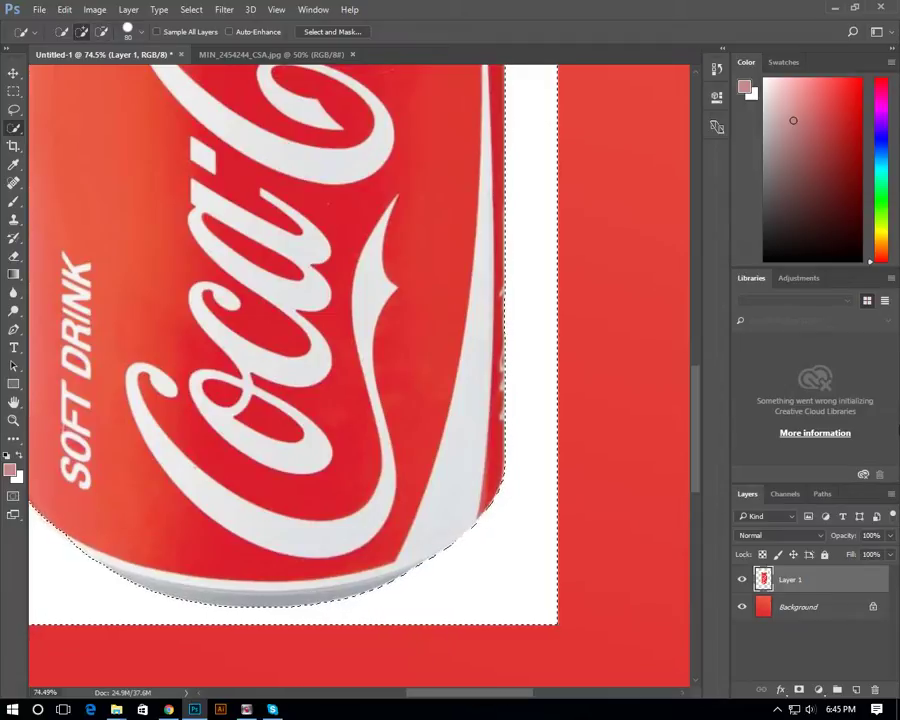
drag(326, 514, 360, 505)
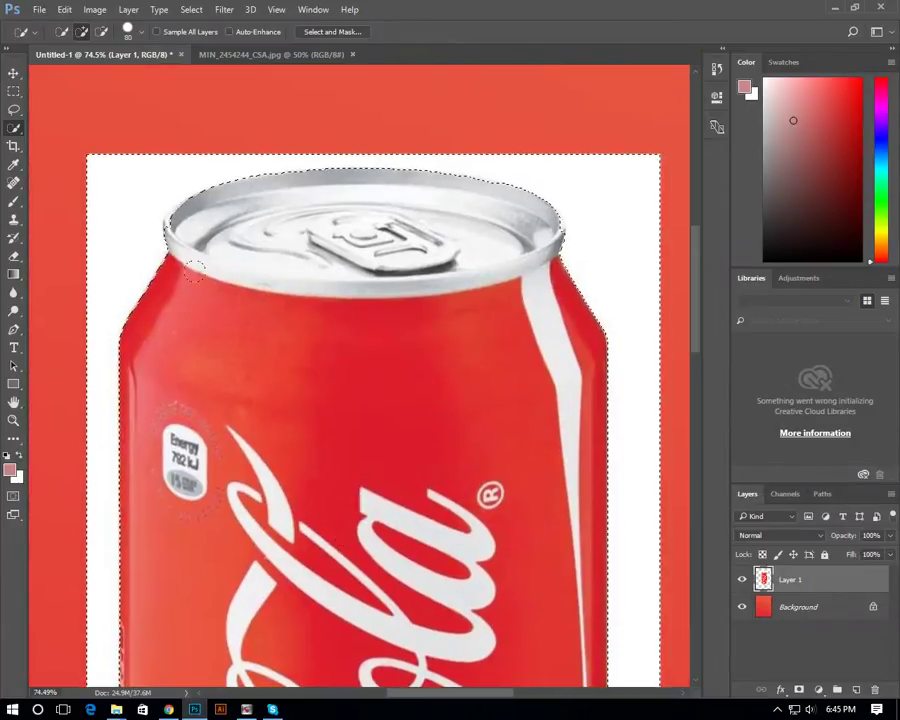
Refine the selection edge along the left side of the can's lid rim with a brush size of 15
drag(156, 189, 251, 315)
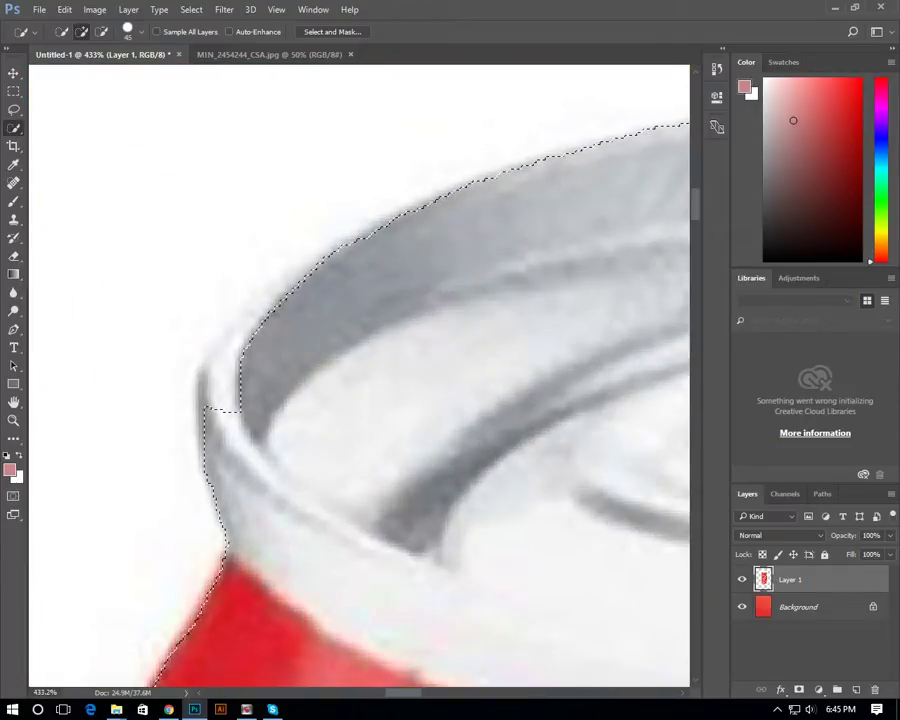
click(258, 428)
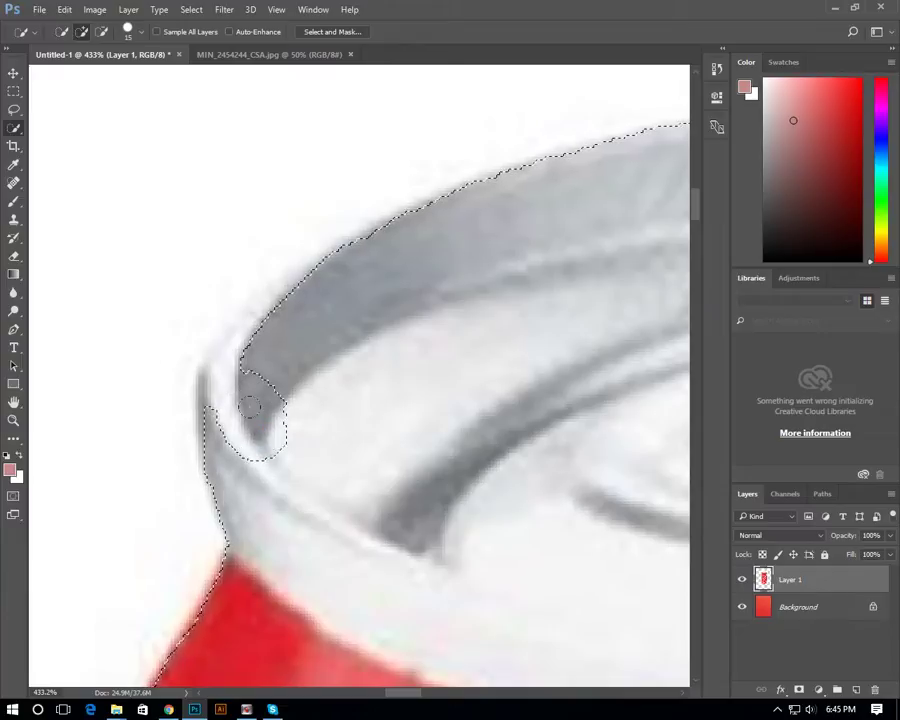
alt+click(246, 412)
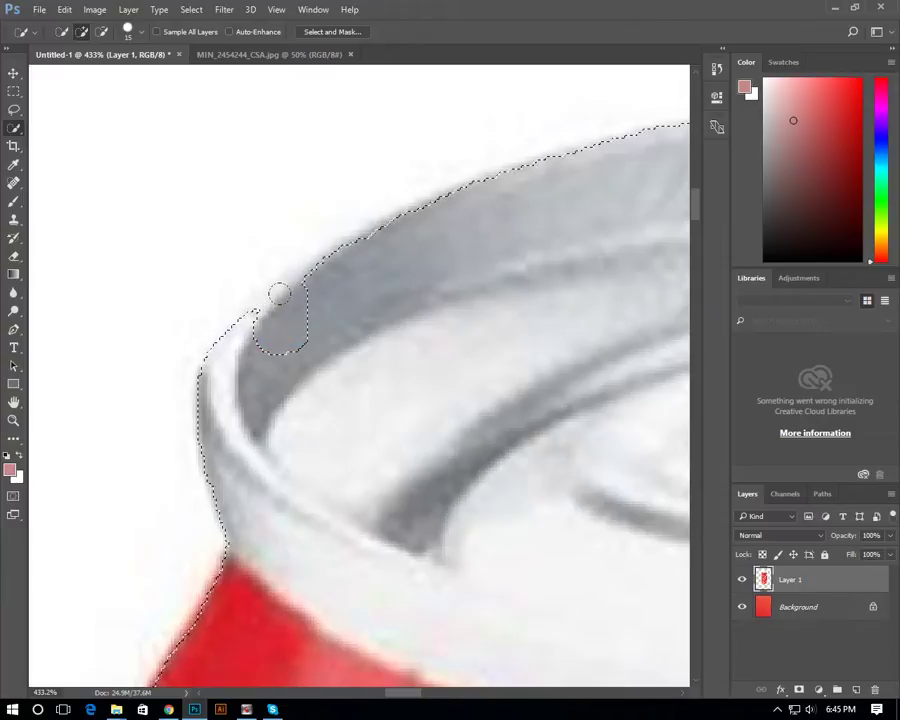
alt+click(304, 374)
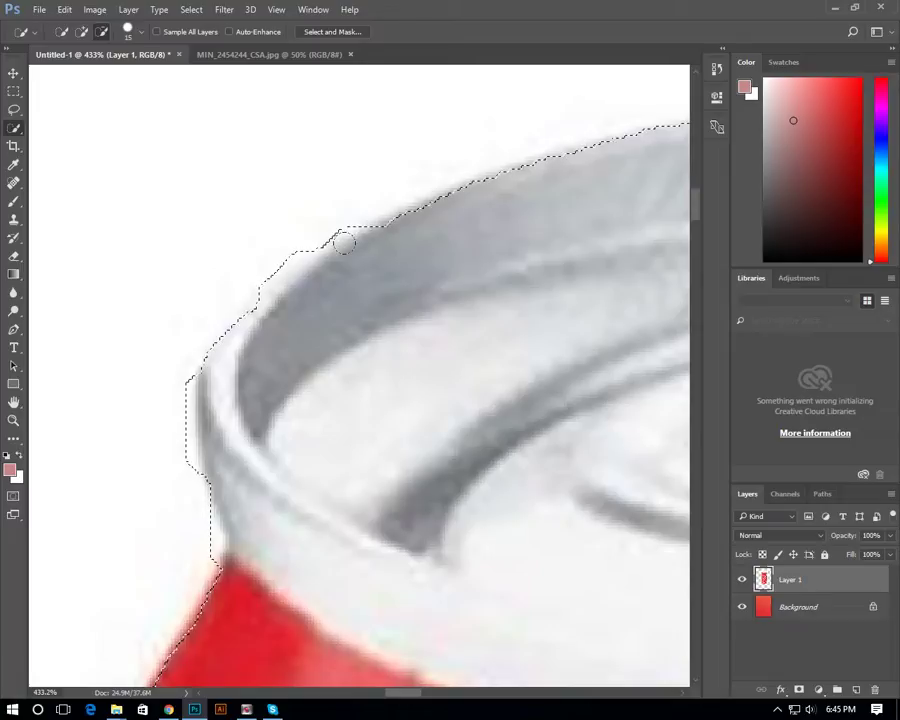
alt+click(290, 256)
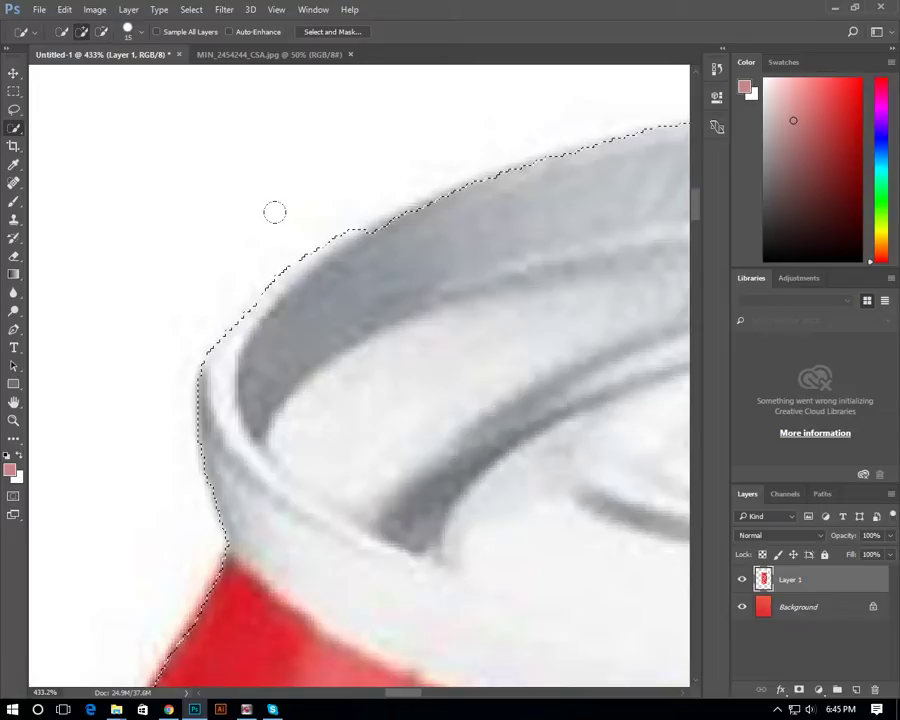
alt+click(355, 247)
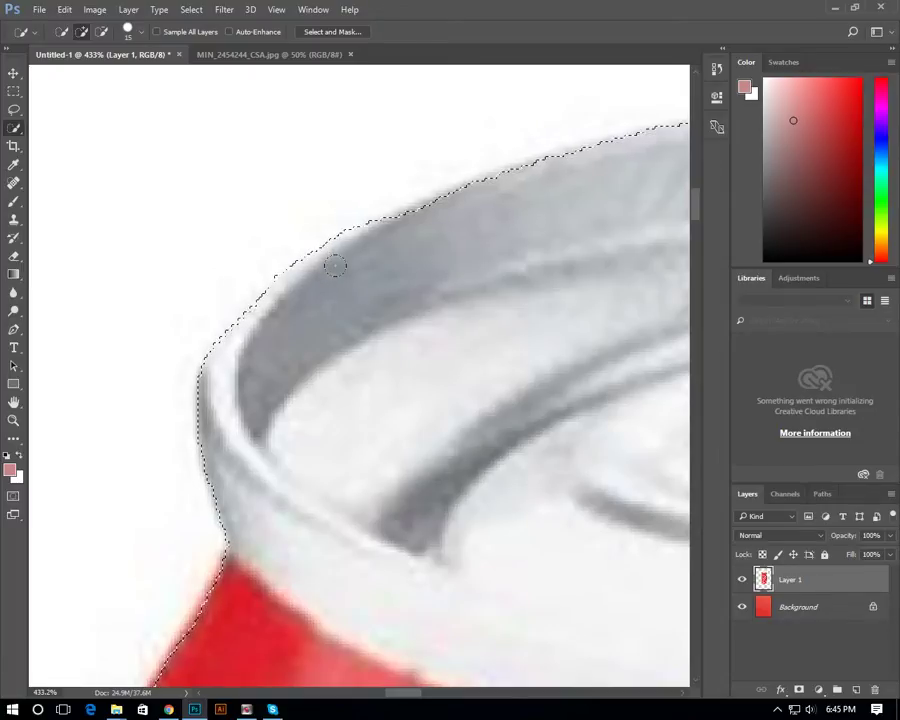
Exclude the right end of the can's silver lid rim from the selection so the outline follows its outer edge
key(ctrl+minus)
key(ctrl+minus)
key(ctrl+minus)
key(ctrl+minus)
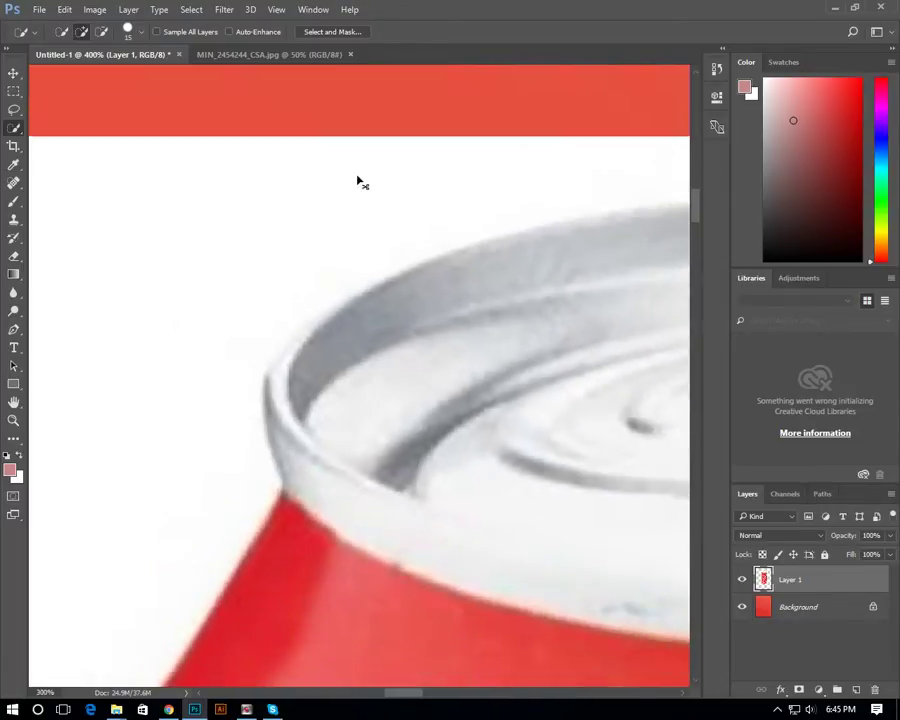
scroll(350, 302, right, 3)
scroll(276, 154, down, 4)
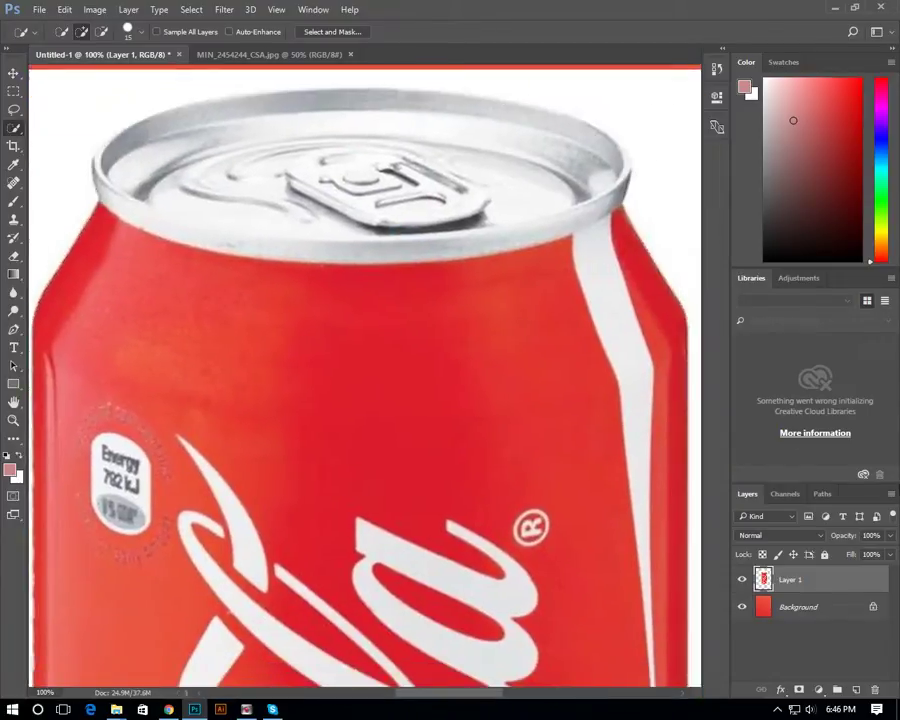
key(Tab)
drag(617, 133, 693, 245)
key(w)
click(650, 290)
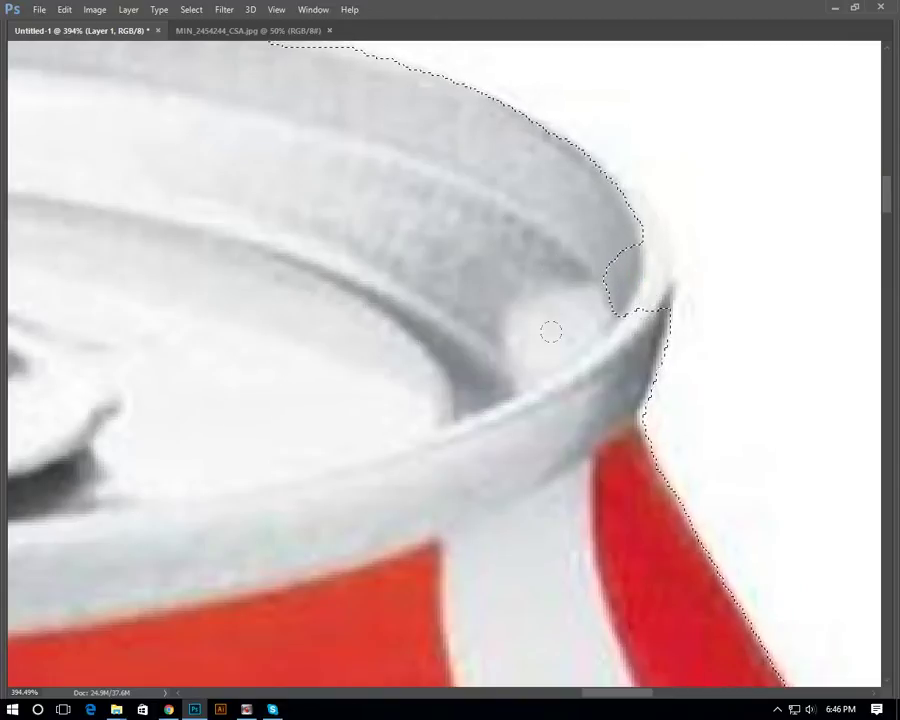
mouse_move(573, 312)
mouse_down()
mouse_move(588, 315)
mouse_move(601, 280)
mouse_up()
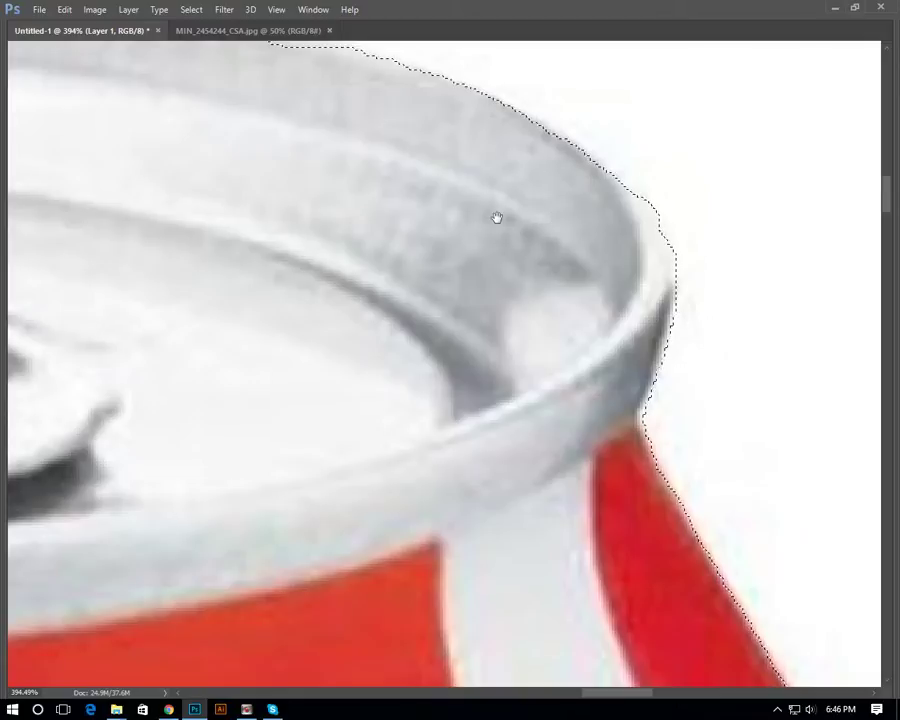
Clean up the selection along the upper right edge of the lid rim, undoing the stroke that spills into the metal
drag(488, 232, 646, 432)
click(483, 304)
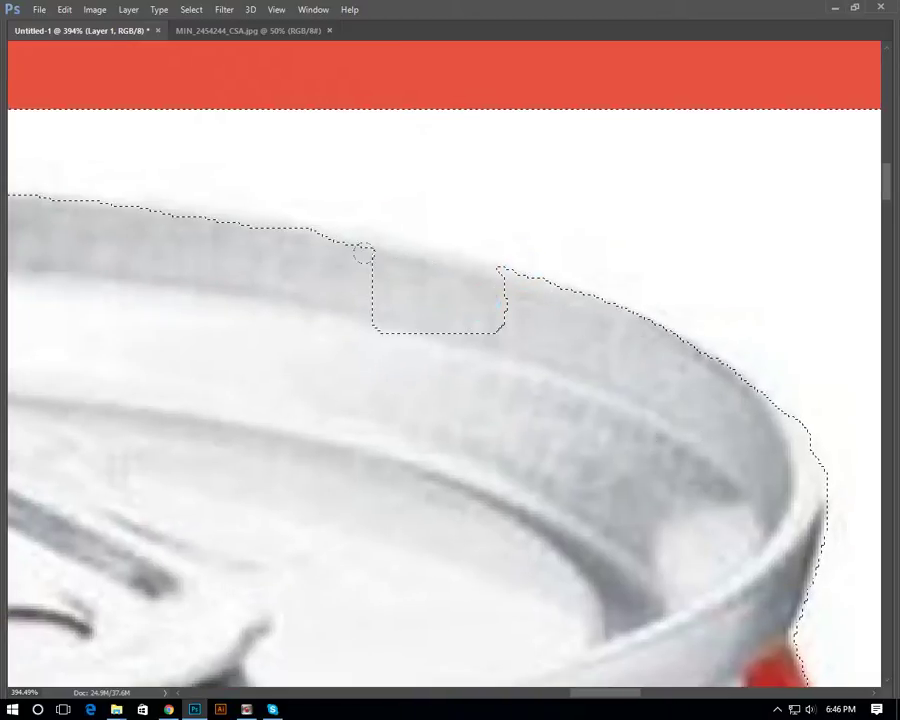
key(ctrl+z)
mouse_move(496, 294)
mouse_down()
mouse_move(464, 276)
mouse_move(351, 256)
mouse_up()
mouse_move(73, 165)
mouse_down()
mouse_move(82, 175)
mouse_move(120, 167)
mouse_up()
alt+click(257, 238)
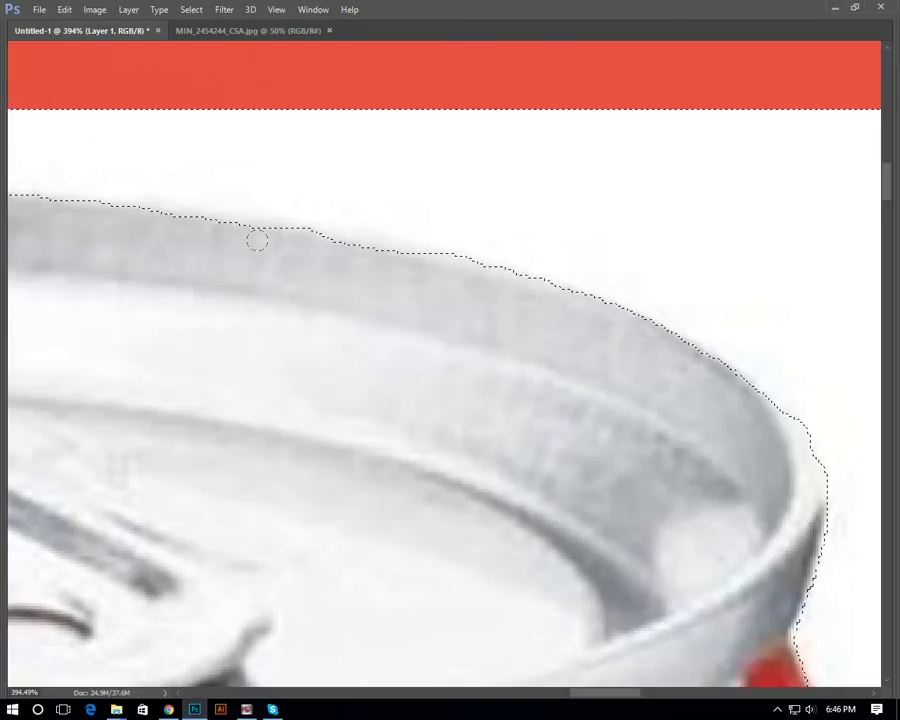
Switch to the Move tool and check the selection outline around the can from lid to base at 100% and 50%
key(ctrl+1)
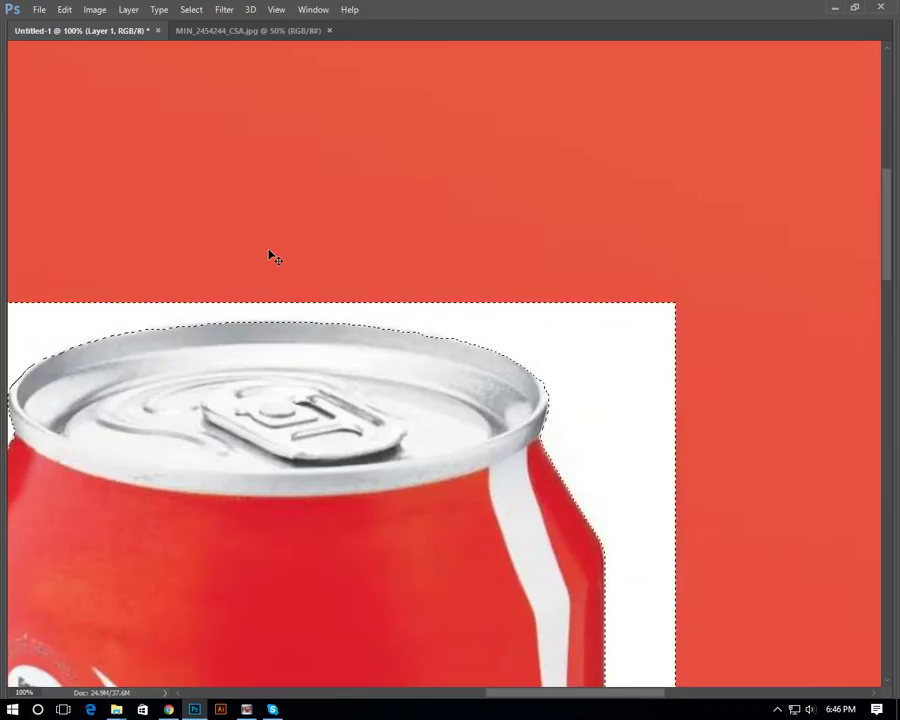
drag(404, 412, 708, 223)
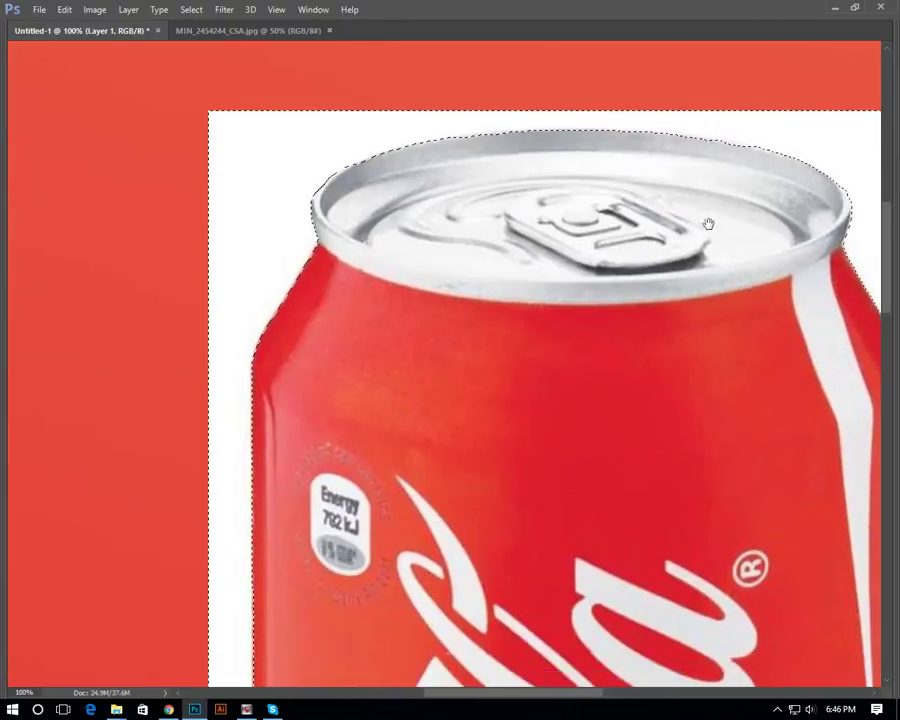
key(Tab)
click(11, 76)
key(Tab)
key(ctrl+d)
key(ctrl+minus)
key(ctrl+minus)
drag(713, 390, 482, 145)
key(ctrl+shift+d)
drag(534, 518, 503, 458)
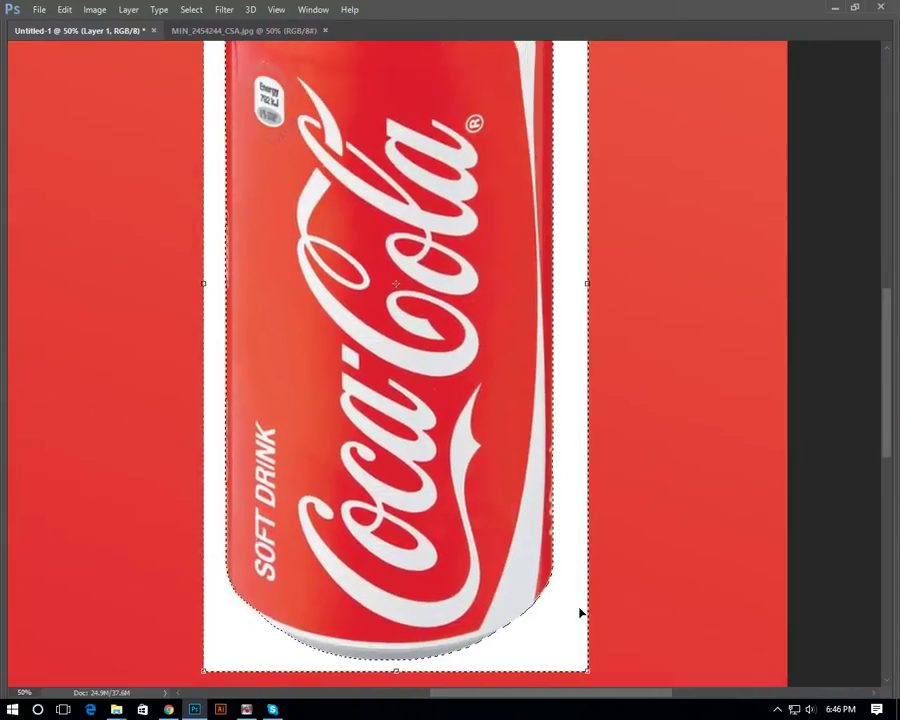
drag(570, 329, 618, 673)
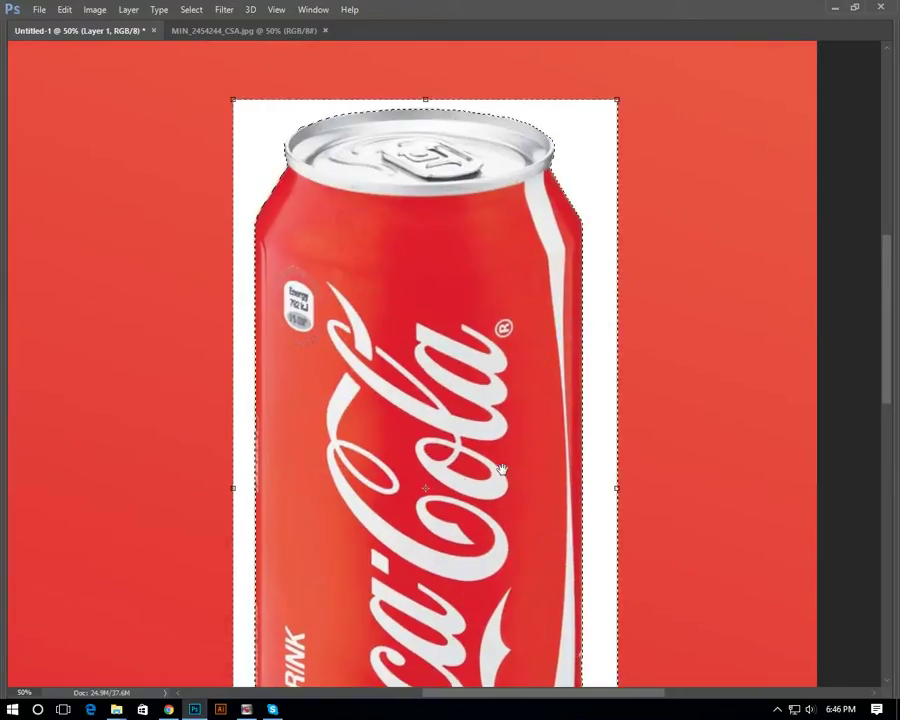
drag(525, 438, 465, 298)
Copy the selected white surround to a new layer, delete that layer, and restore the selection on Layer 1
key(Tab)
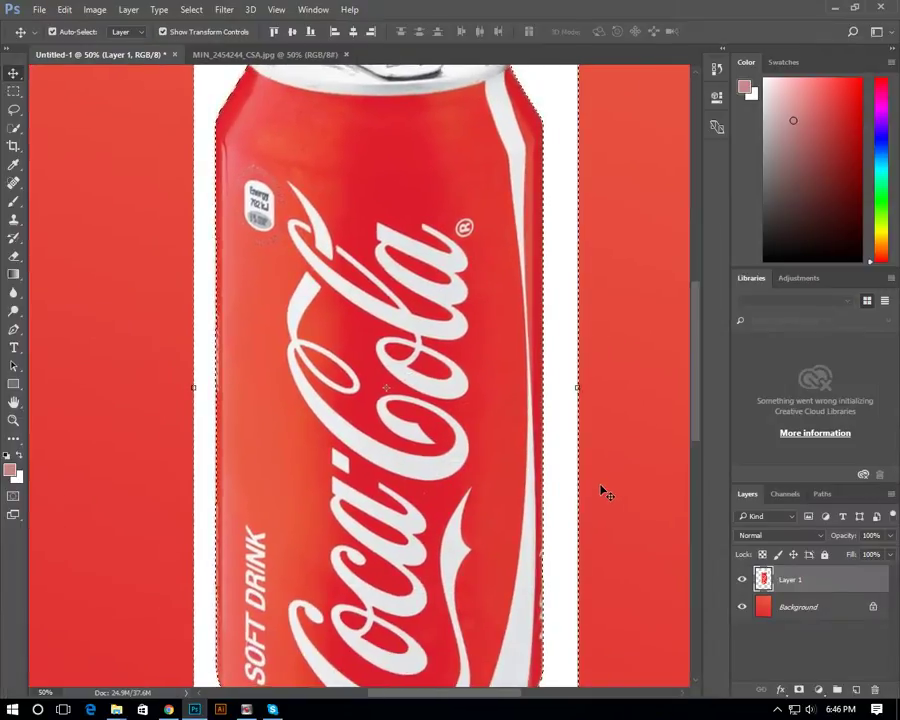
key(ctrl)
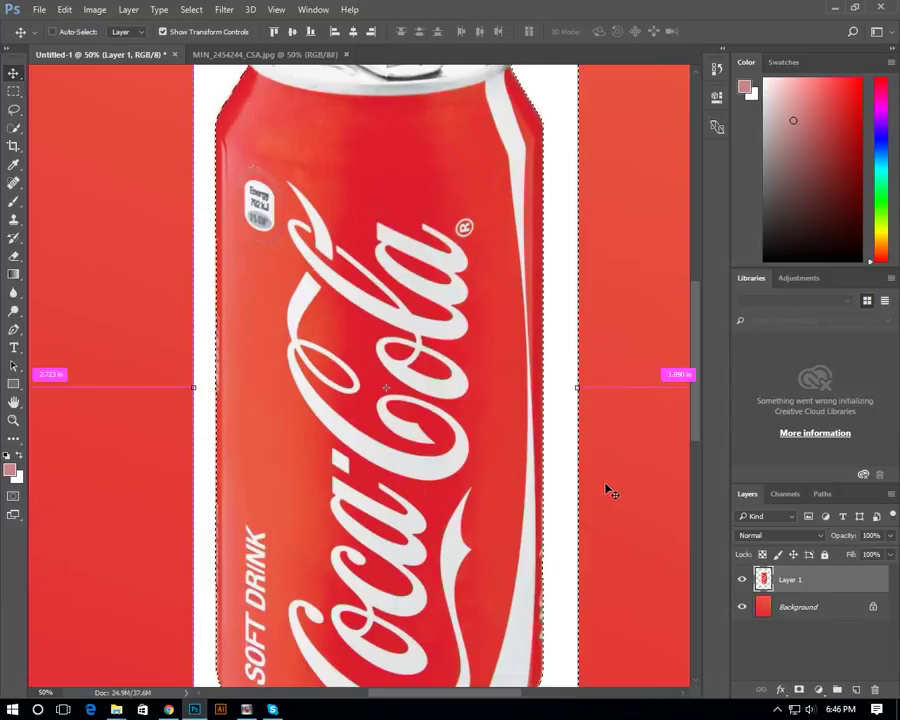
key(ctrl+j)
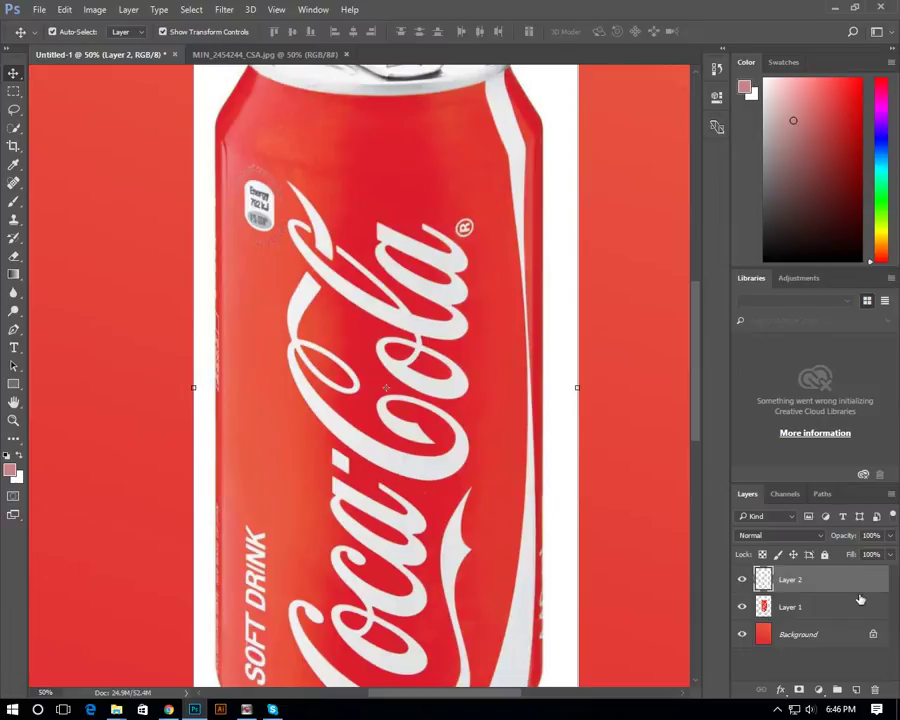
click(874, 690)
key(Return)
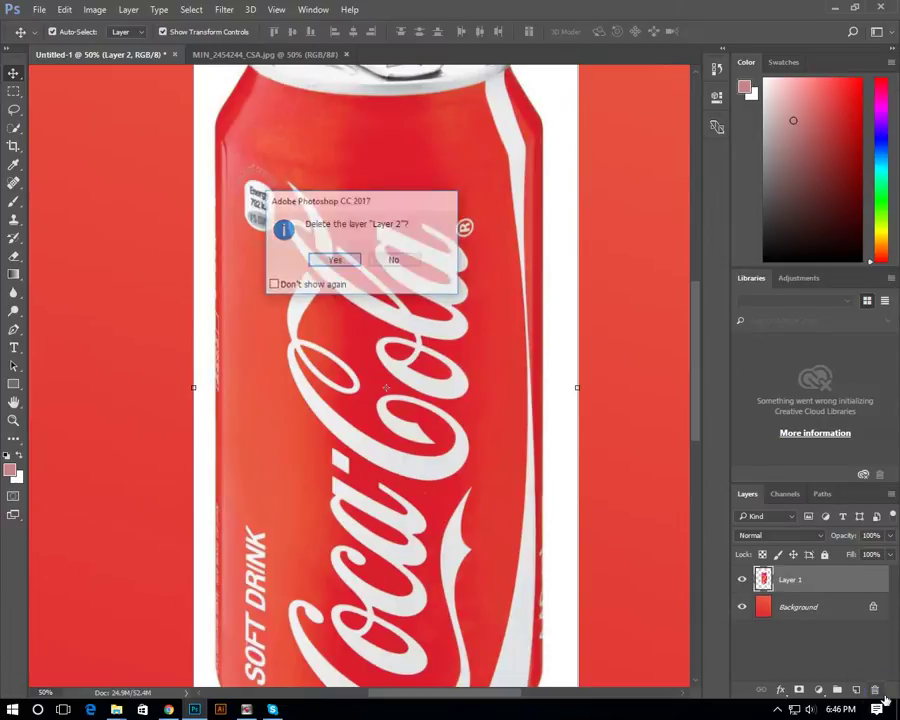
scroll(665, 427, up, 3)
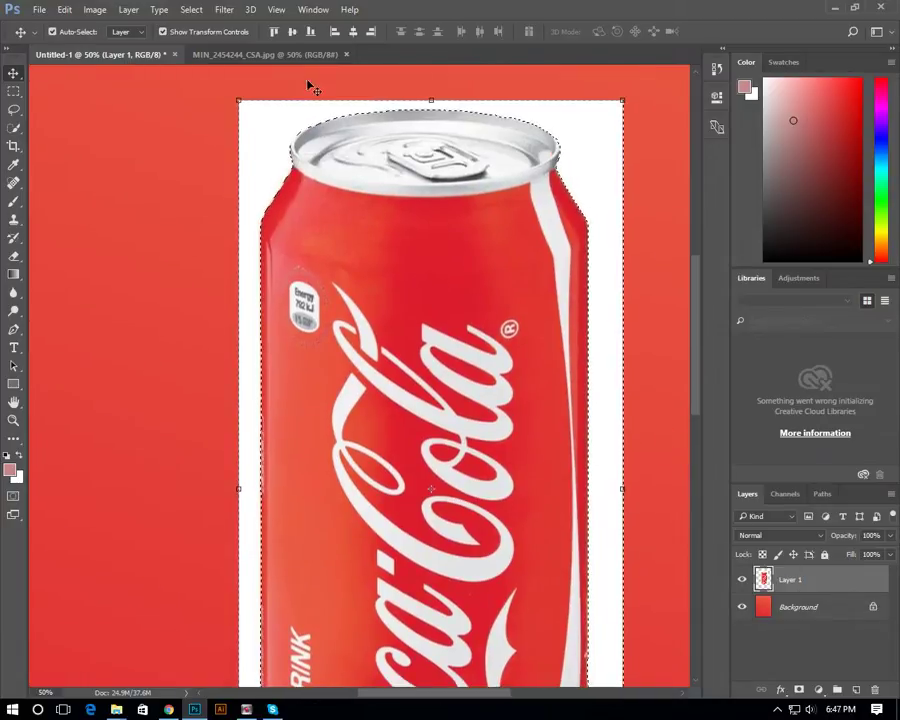
click(191, 9)
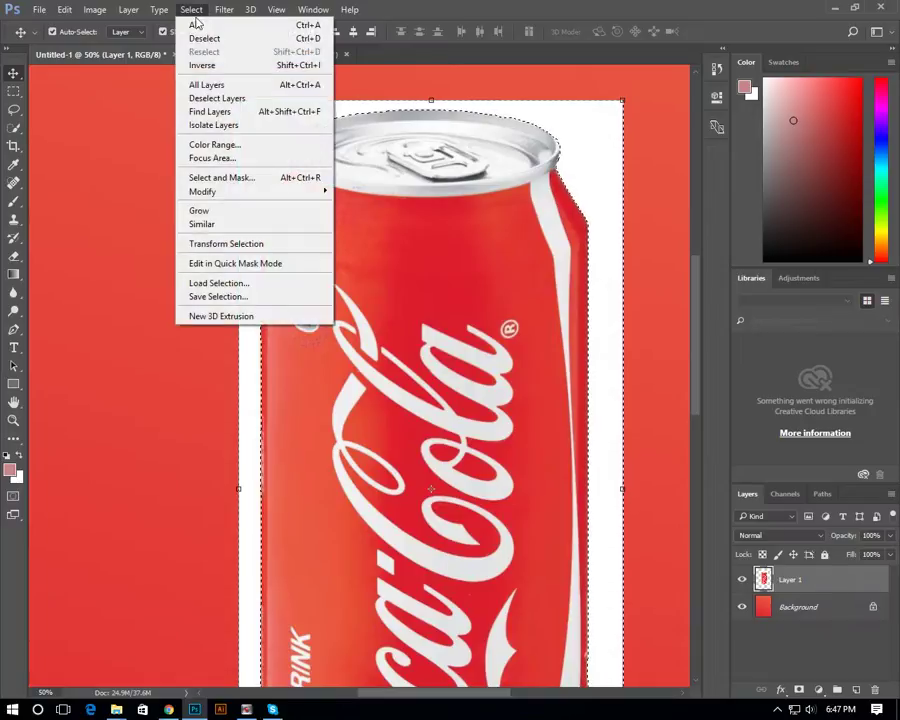
click(227, 67)
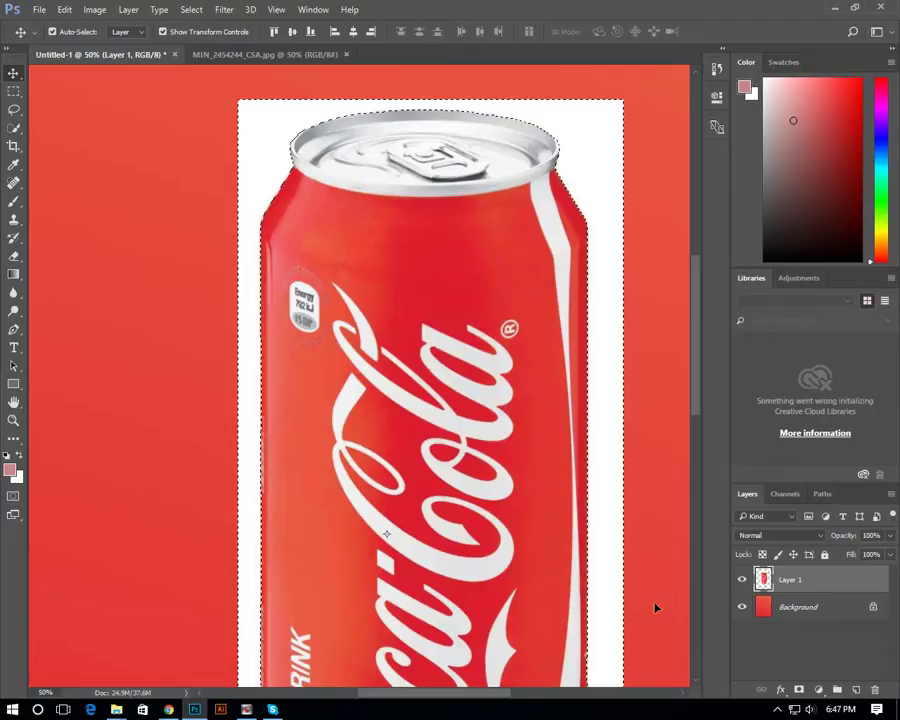
click(191, 9)
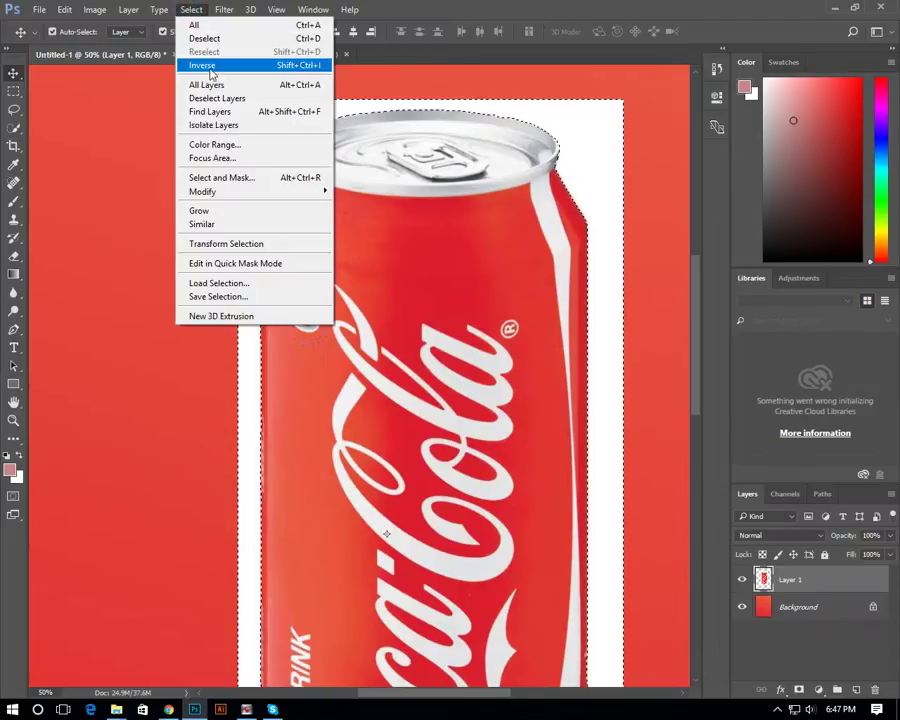
click(207, 66)
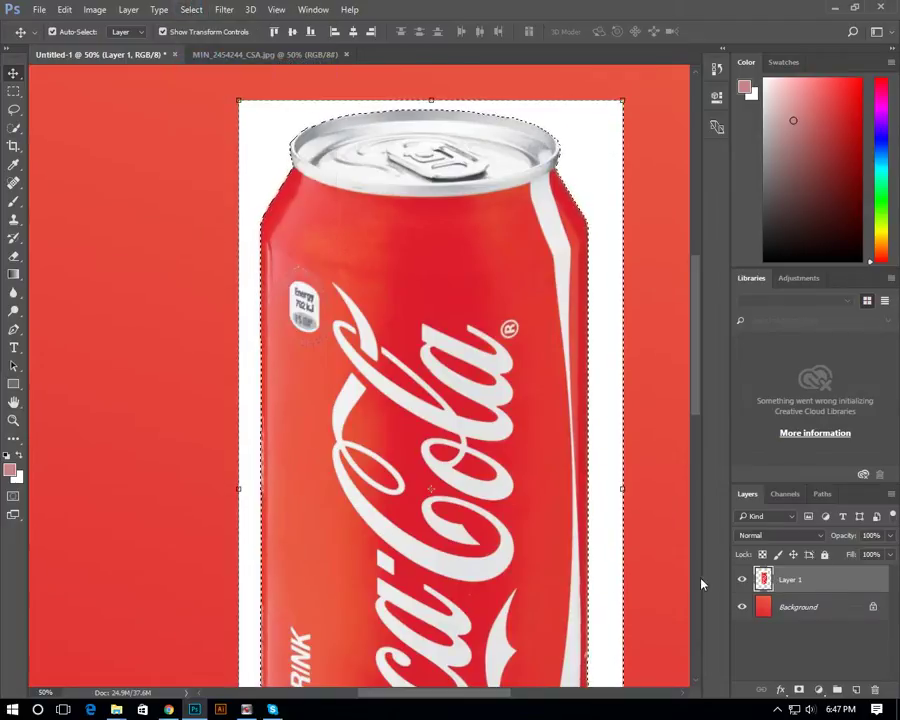
drag(583, 591, 589, 538)
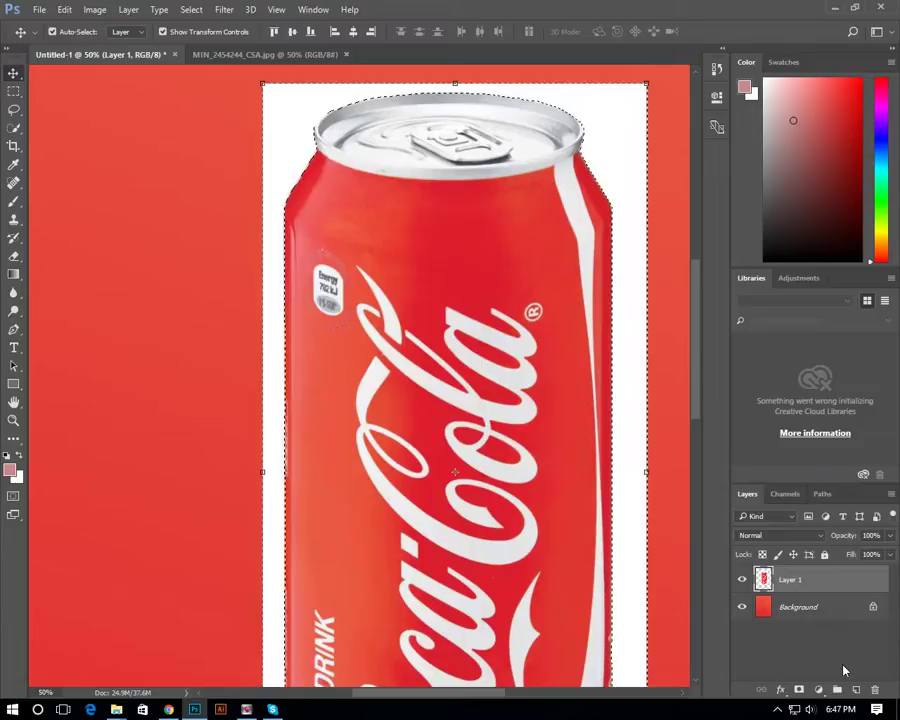
Invert the selection so it covers only the can, copy it to a new layer, and hide Layer 1
click(225, 14)
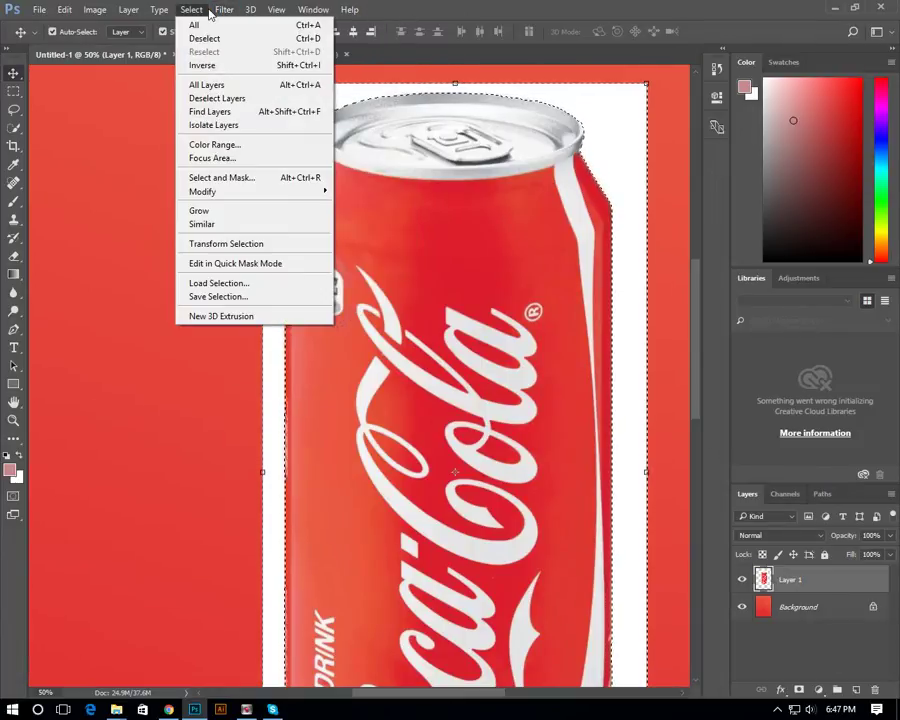
click(200, 64)
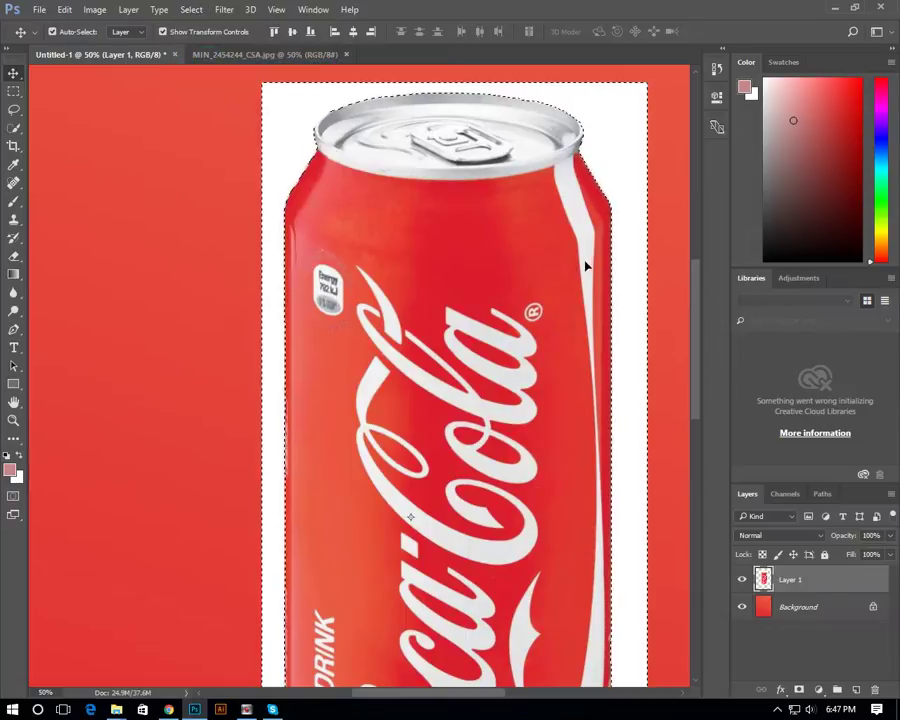
key(Delete)
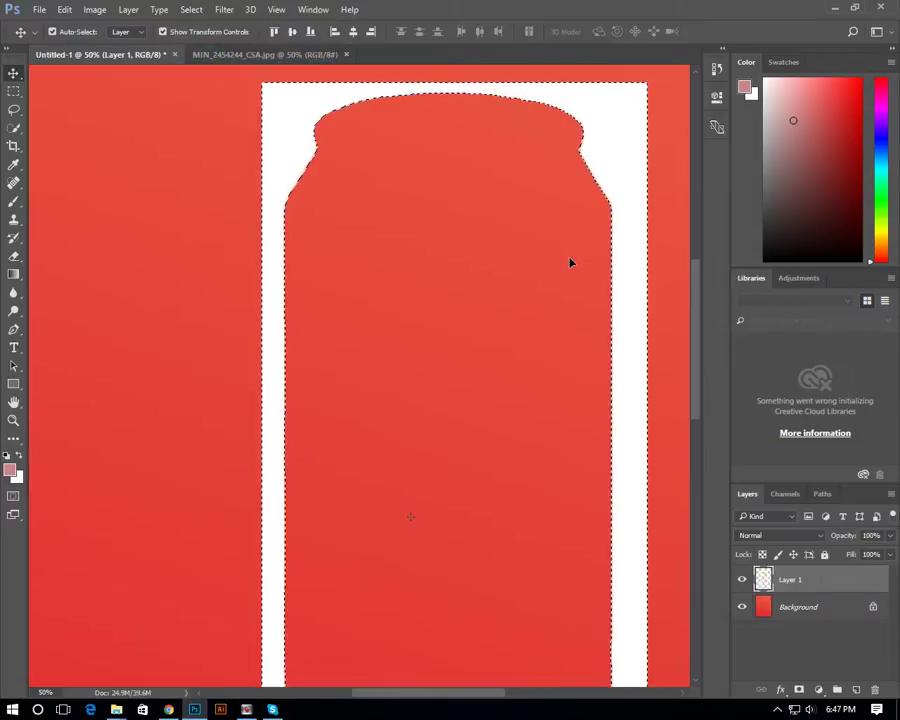
key(ctrl+z)
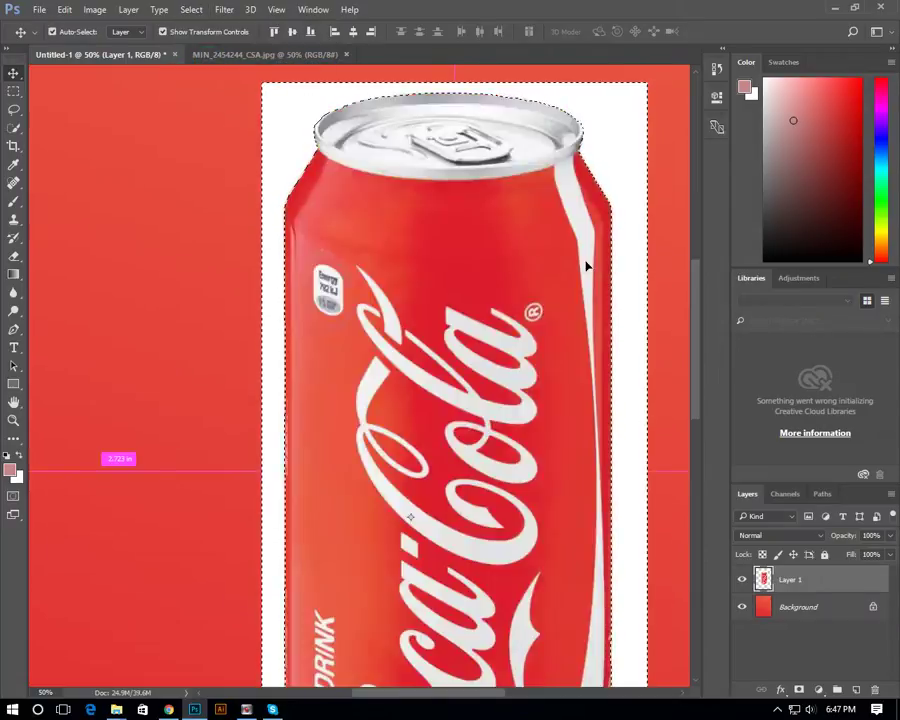
key(ctrl+j)
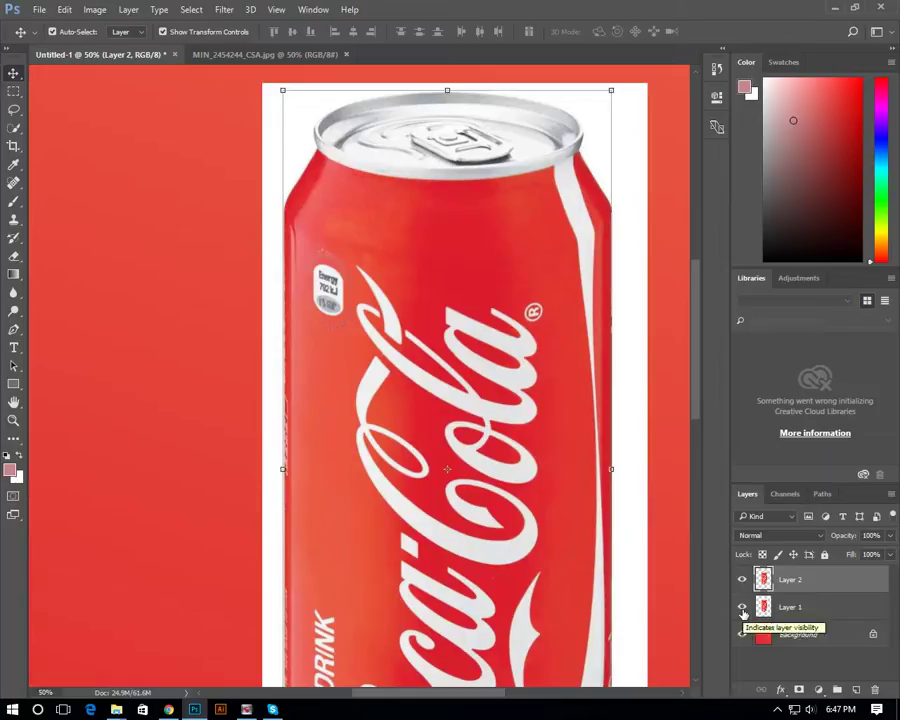
click(742, 609)
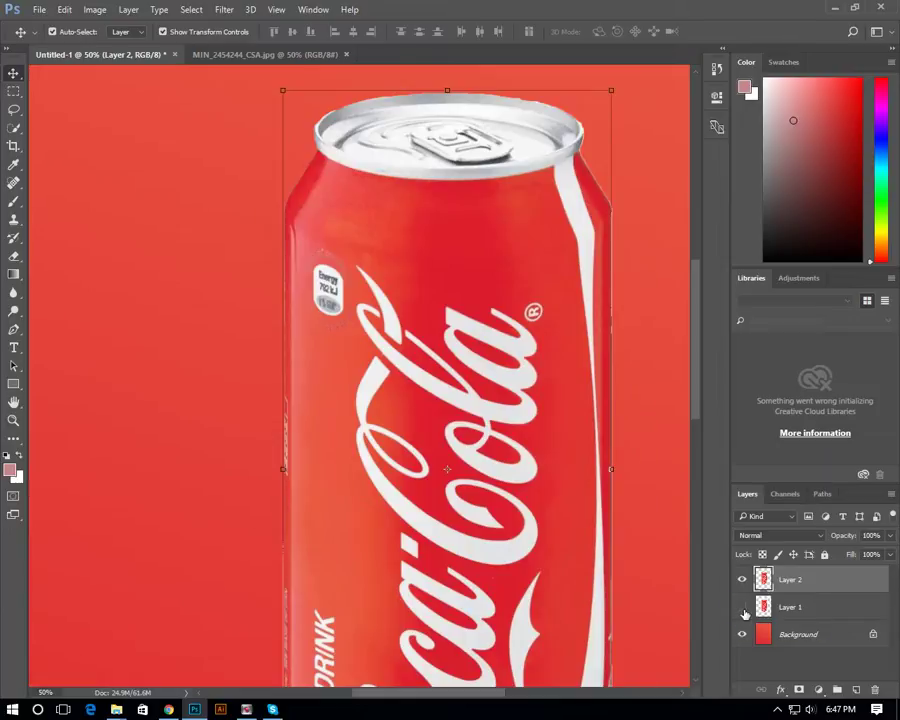
Move the cut-out can on Layer 2 slightly up and to the right of the poster's center
key(ctrl+minus)
key(ctrl+minus)
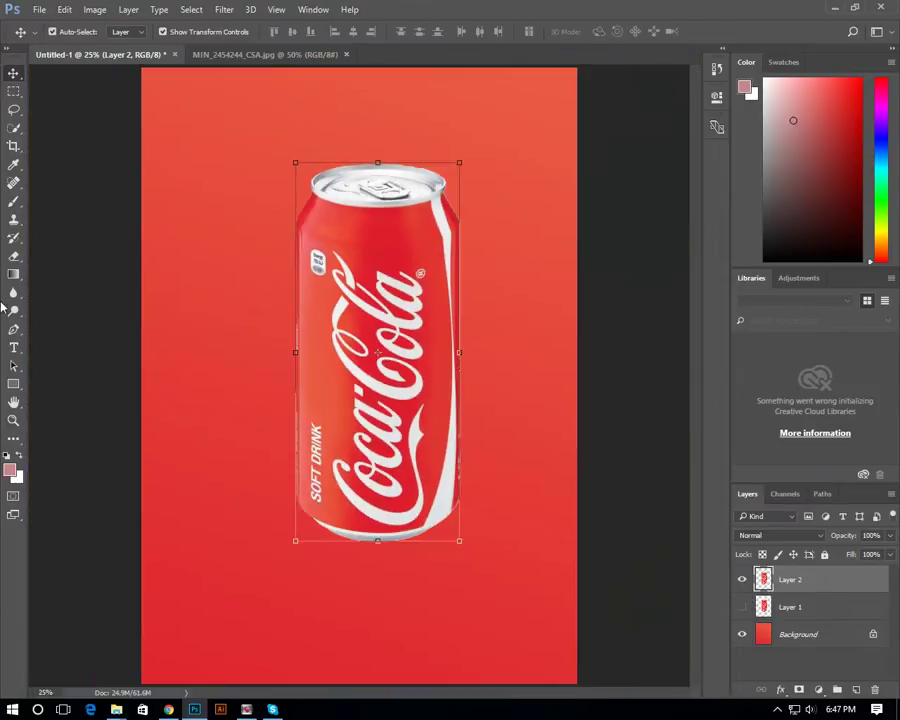
click(100, 295)
drag(434, 293, 406, 334)
key(ctrl+minus)
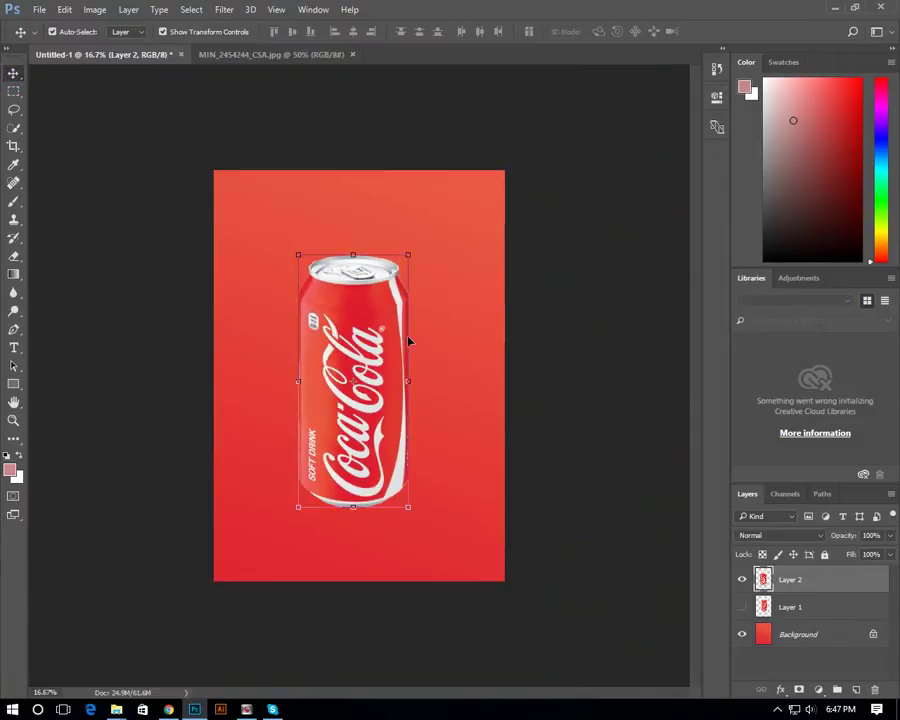
click(583, 380)
drag(321, 353, 375, 288)
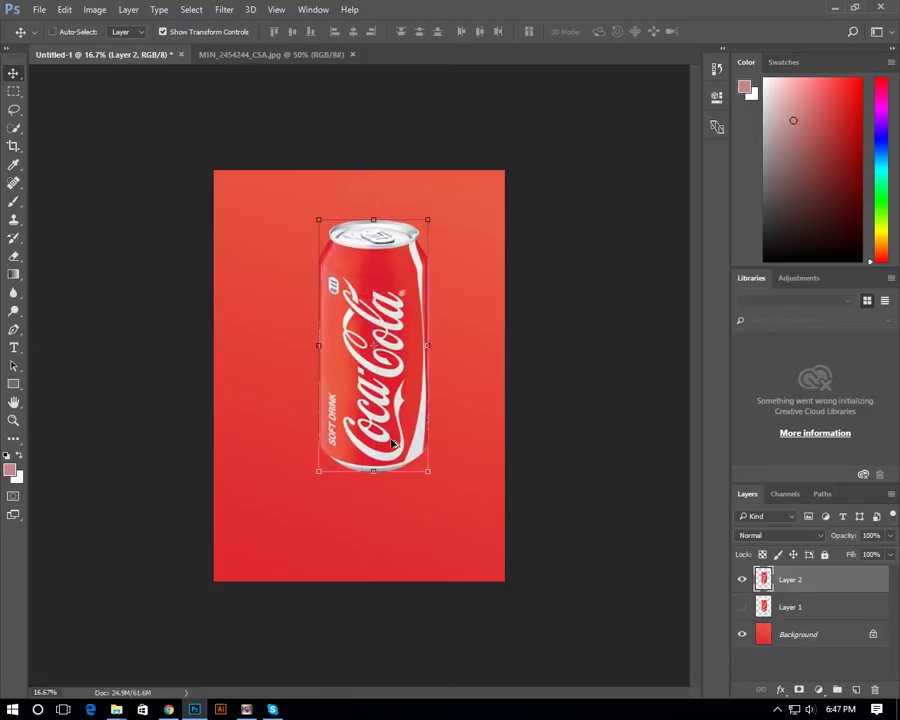
Apply a perspective transform to the can, widening the lid end and narrowing the base so it tapers strongly downward
mouse_move(315, 472)
mouse_down()
mouse_move(243, 478)
mouse_move(315, 487)
mouse_move(321, 497)
mouse_move(289, 484)
mouse_move(303, 488)
mouse_up()
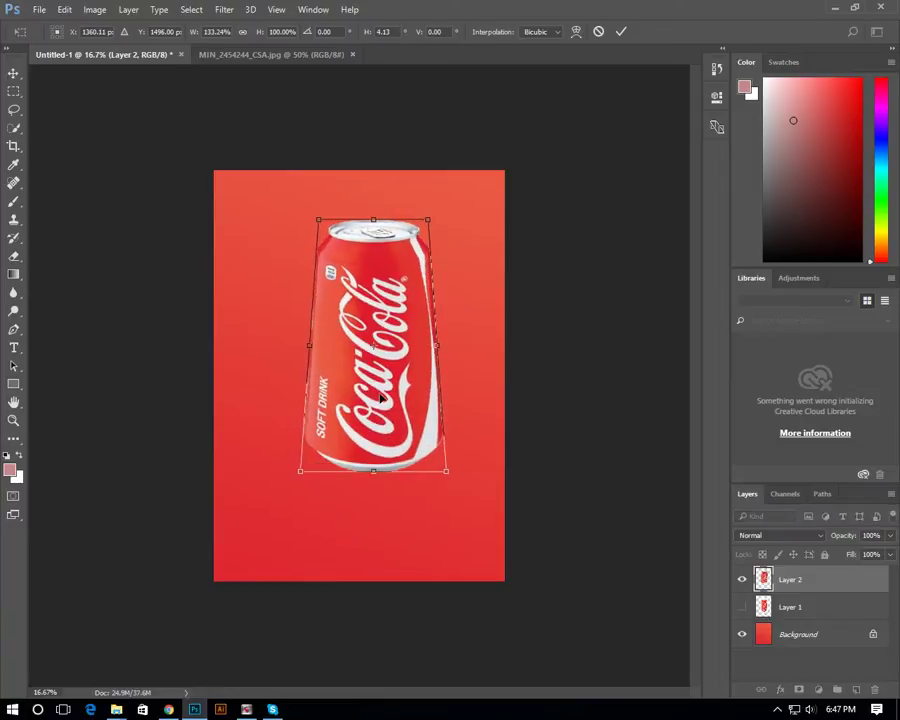
key(ctrl+z)
drag(320, 221, 291, 220)
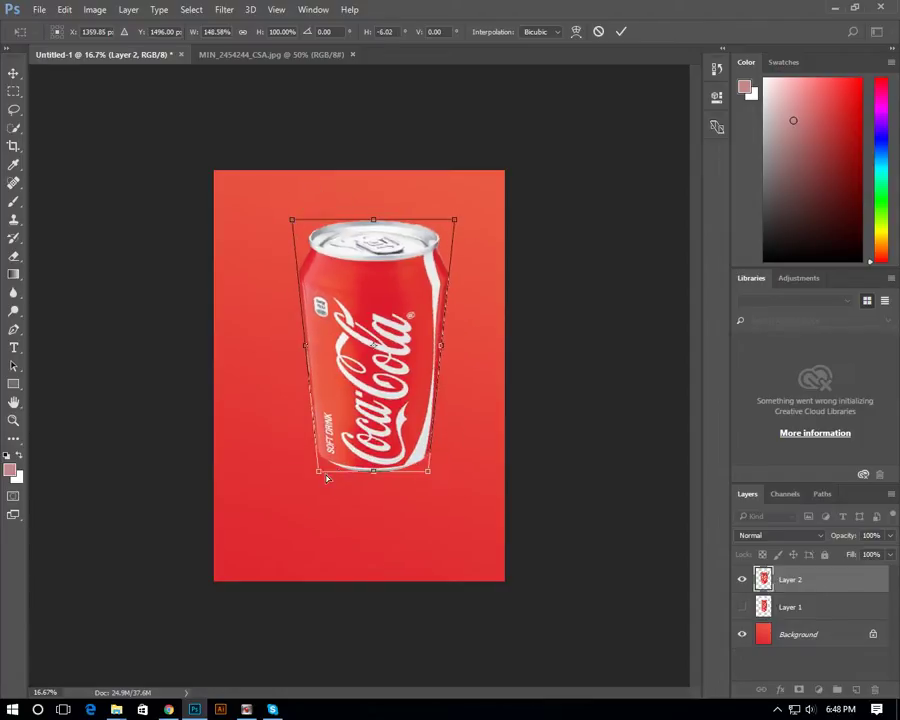
drag(319, 475, 341, 485)
drag(295, 221, 261, 219)
mouse_move(403, 466)
mouse_down()
mouse_move(428, 484)
mouse_move(412, 478)
mouse_move(456, 532)
mouse_move(498, 548)
mouse_move(396, 505)
mouse_move(388, 496)
mouse_move(400, 490)
mouse_up()
key(Return)
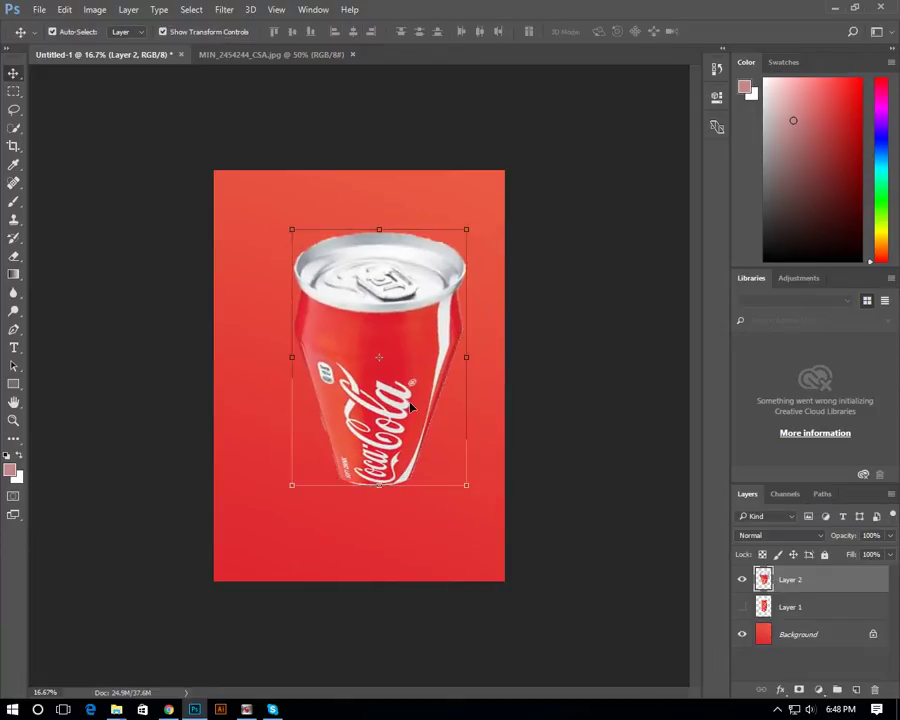
Reposition the tapered can toward the upper left of the poster
drag(408, 372, 396, 408)
drag(336, 356, 336, 325)
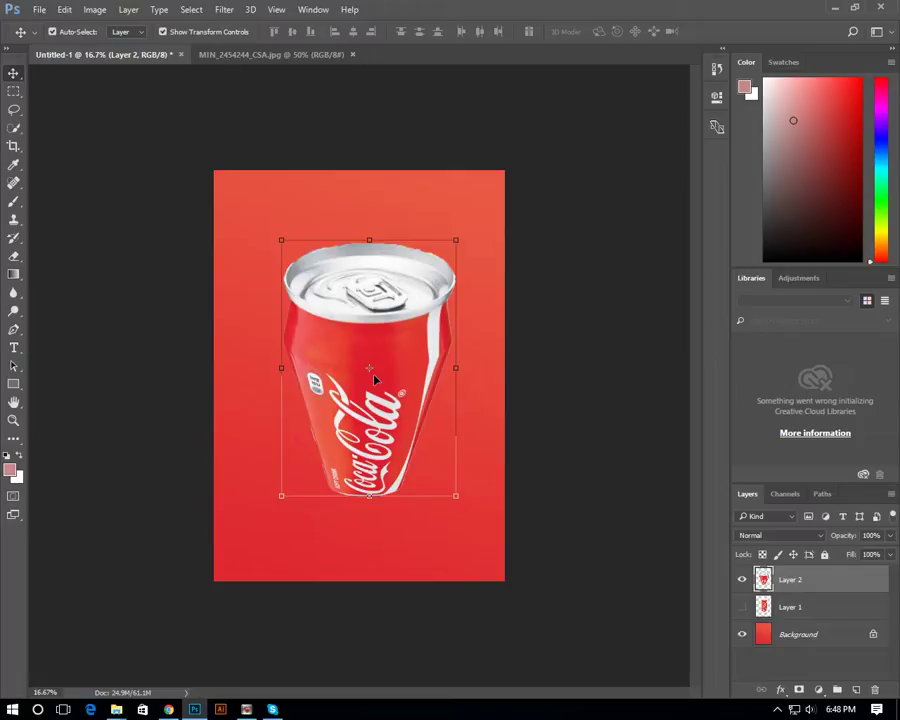
click(612, 474)
mouse_move(352, 340)
mouse_down()
mouse_move(326, 303)
mouse_move(348, 327)
mouse_up()
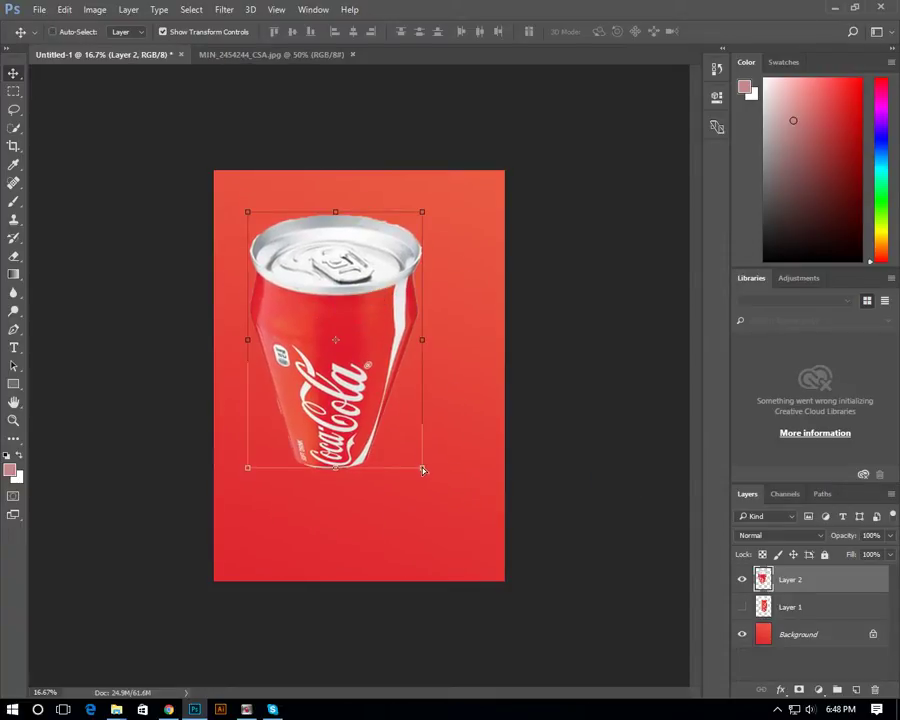
Scale the can proportionally to 119.05% and place it around the middle of the poster
drag(421, 467, 444, 497)
drag(394, 295, 431, 337)
drag(481, 213, 468, 232)
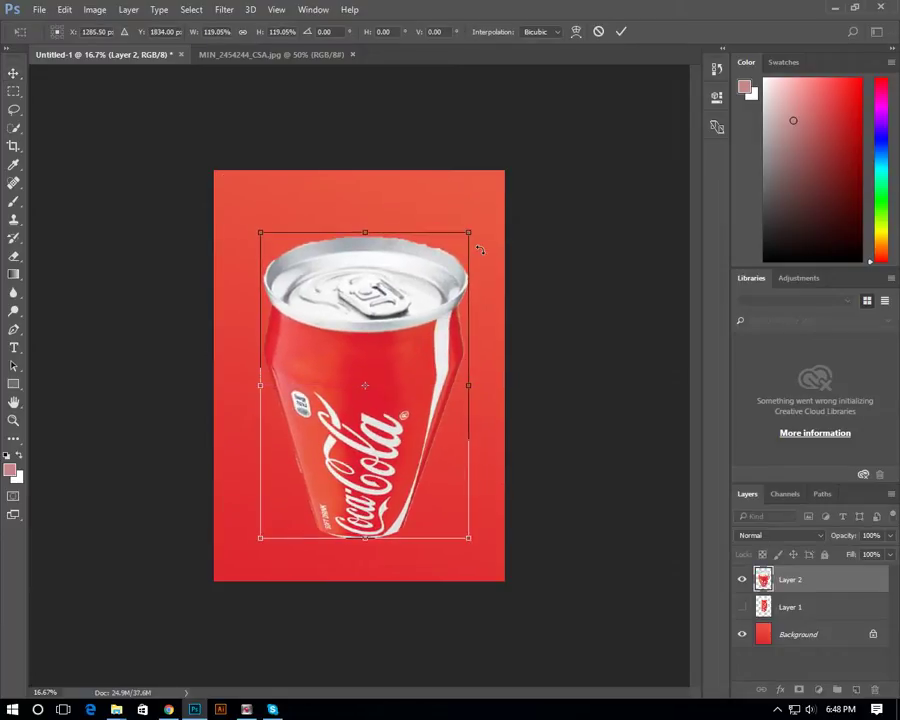
key(Return)
click(602, 332)
drag(378, 440, 378, 429)
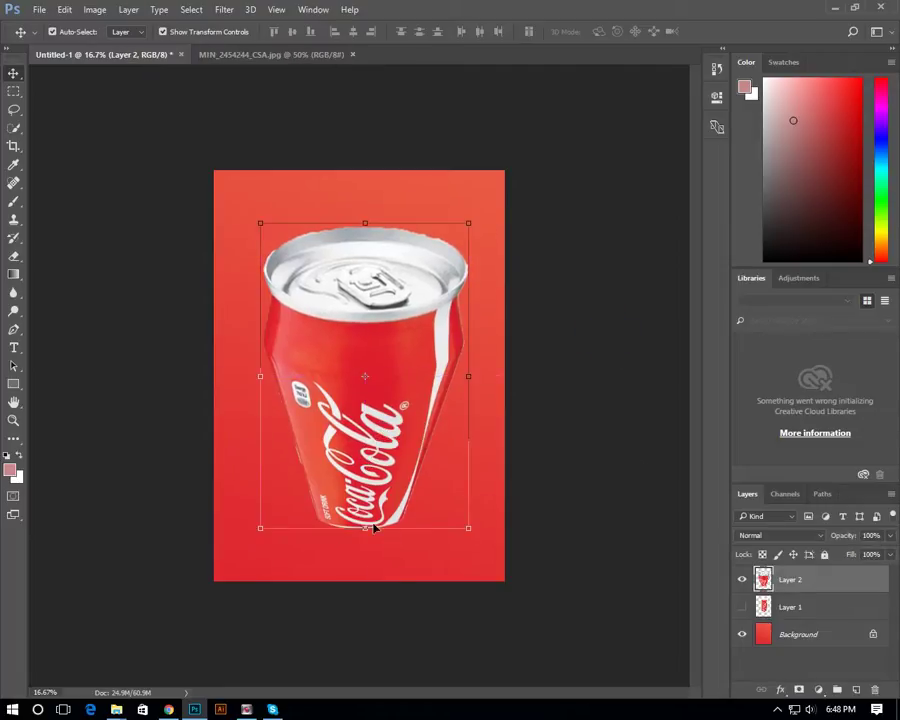
click(545, 466)
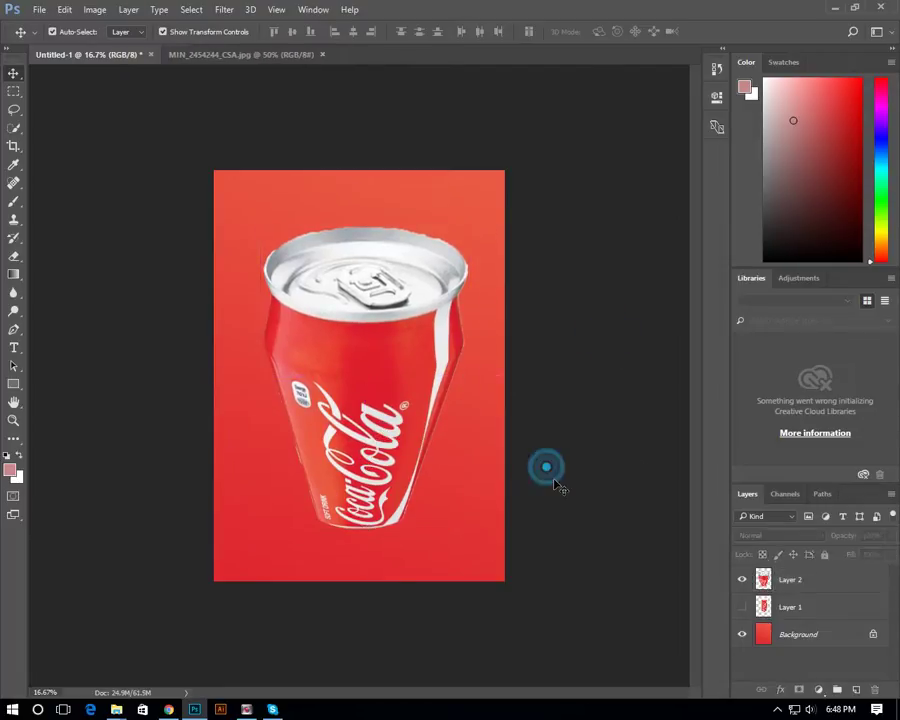
click(570, 432)
Draw a black-filled ellipse of about 1086 by 367 px without a stroke over the can's base
click(15, 385)
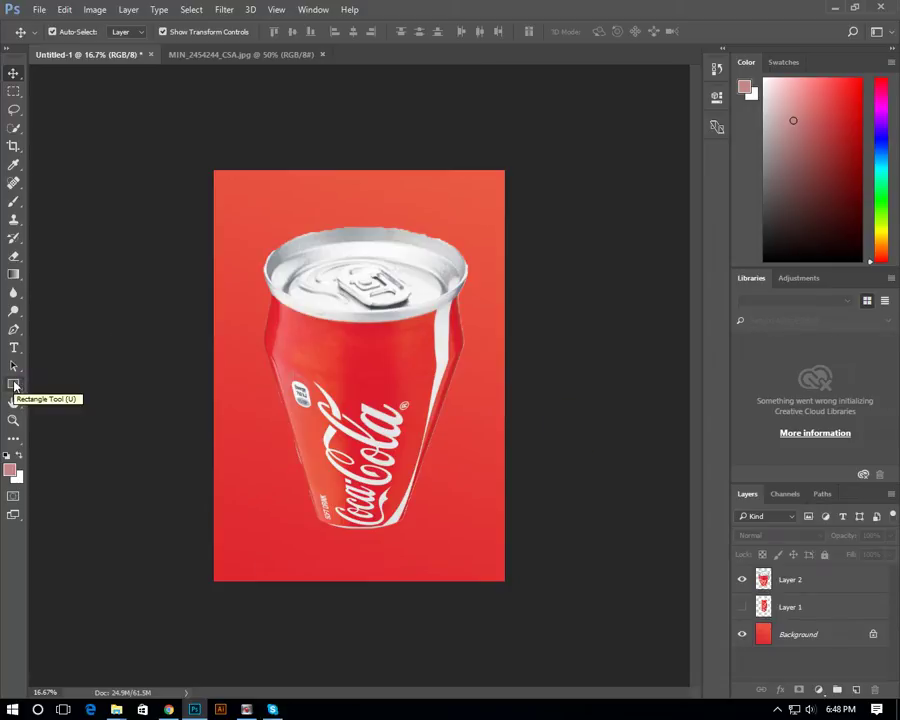
click(15, 385)
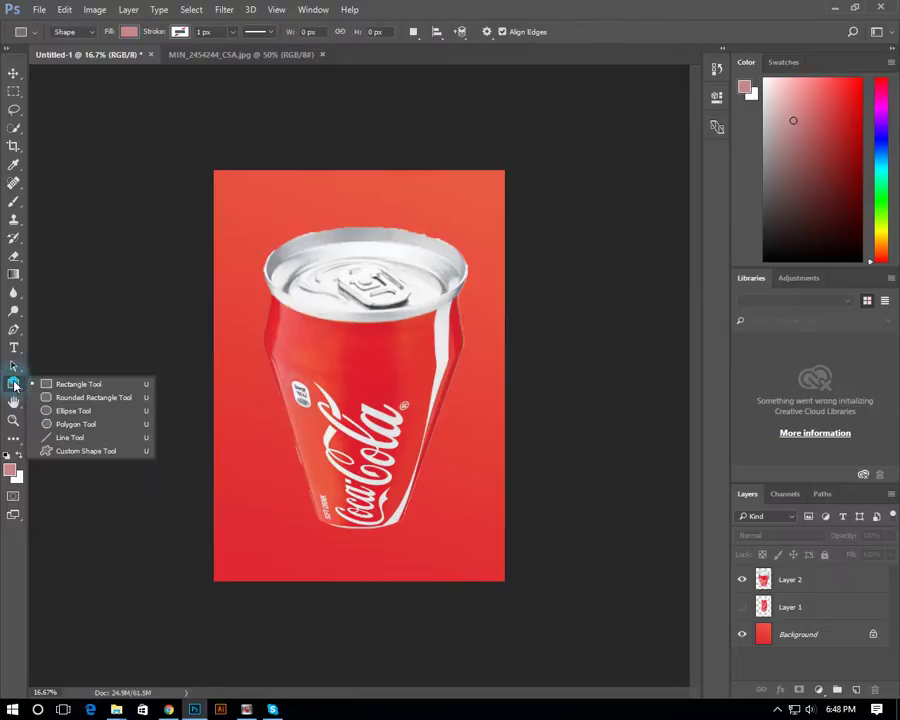
click(70, 411)
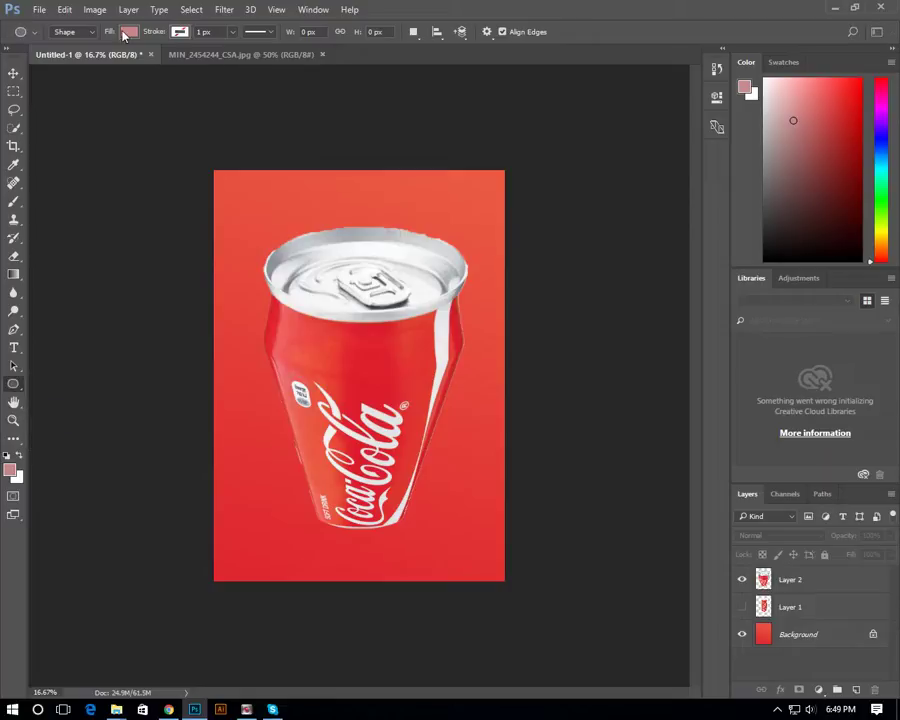
click(129, 31)
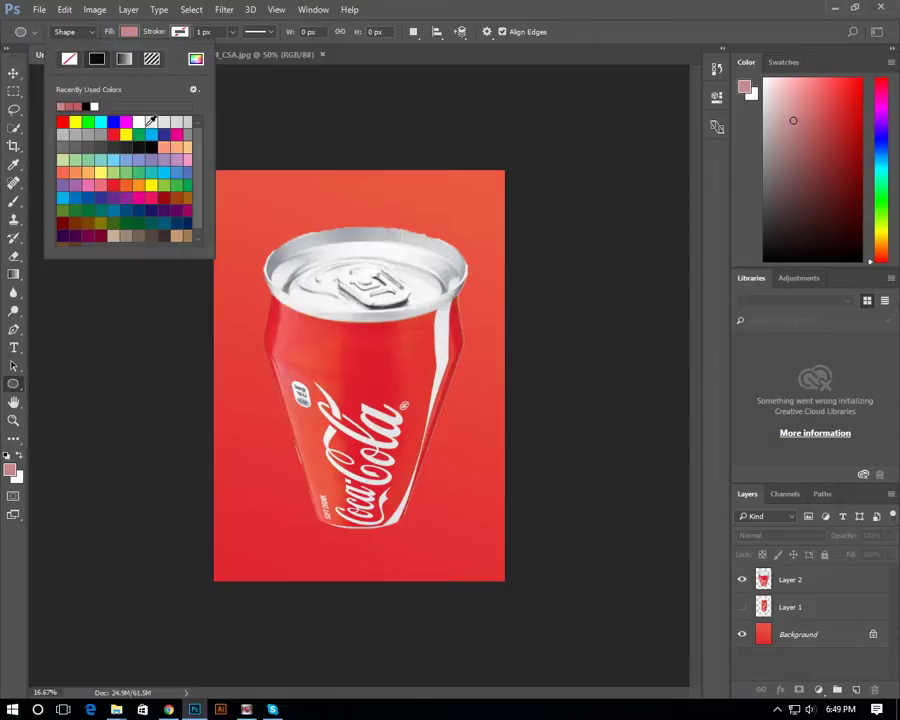
click(95, 106)
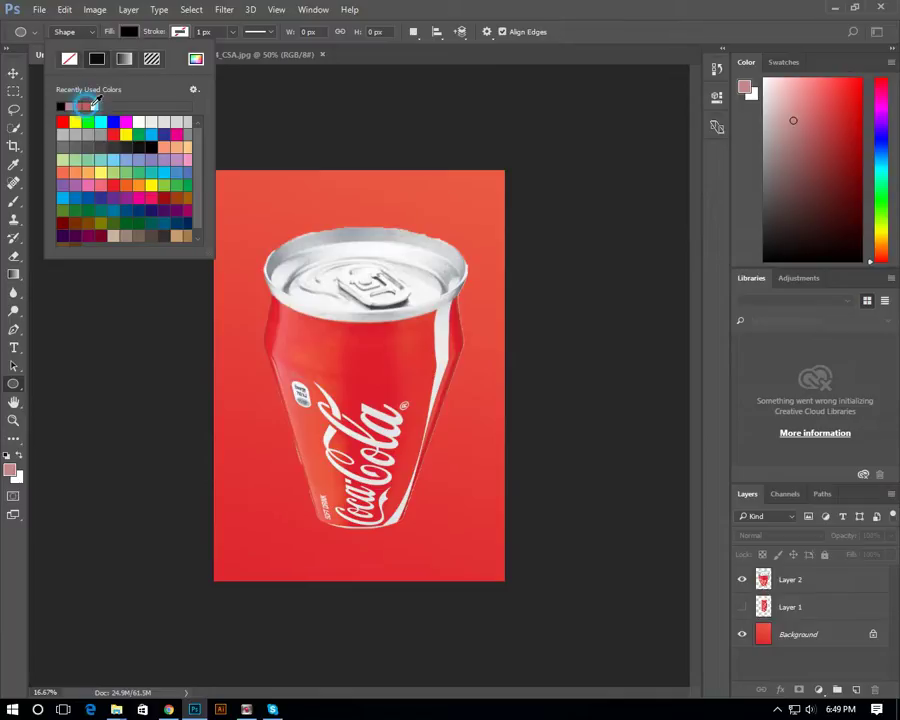
drag(298, 493, 426, 534)
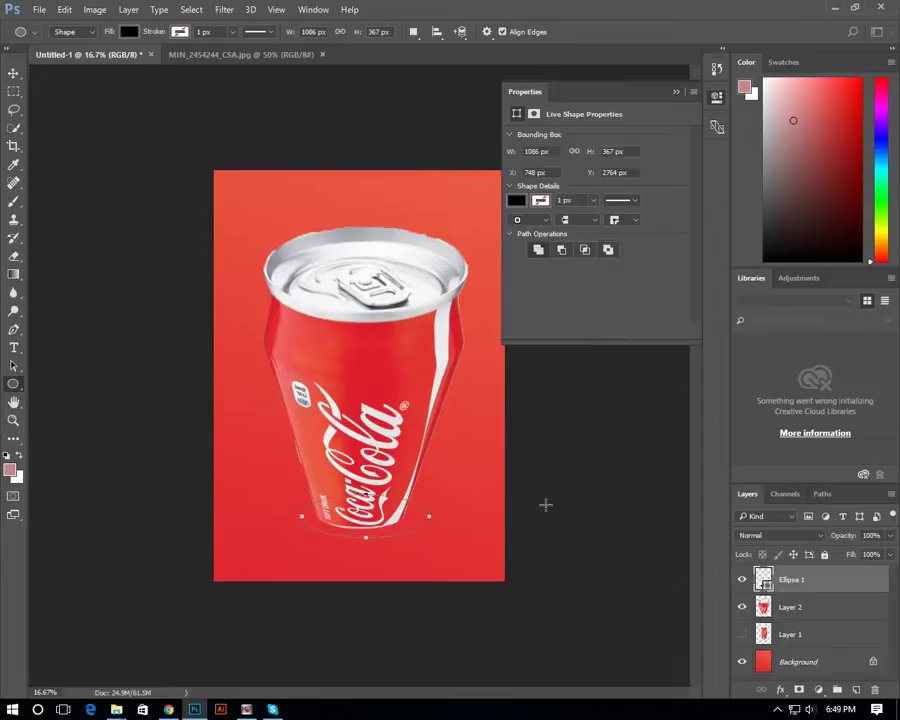
Stack Layer 2 above the ellipse layer and position the ellipse behind the can's base at about X 697 px, Y 2775 px
click(13, 73)
mouse_move(369, 528)
mouse_down()
mouse_move(386, 526)
mouse_move(374, 538)
mouse_move(384, 540)
mouse_up()
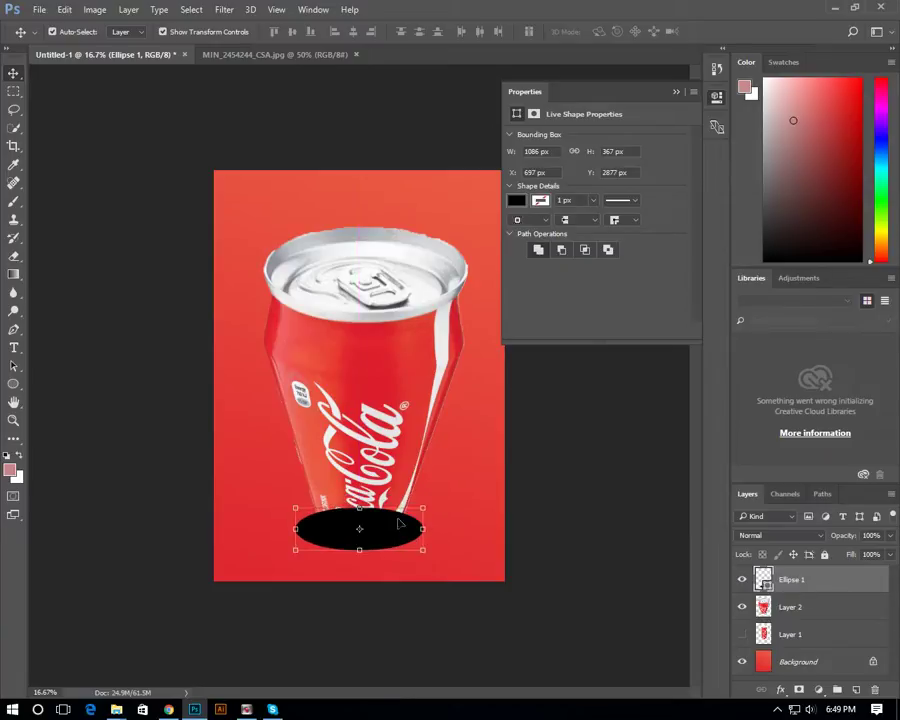
click(380, 355)
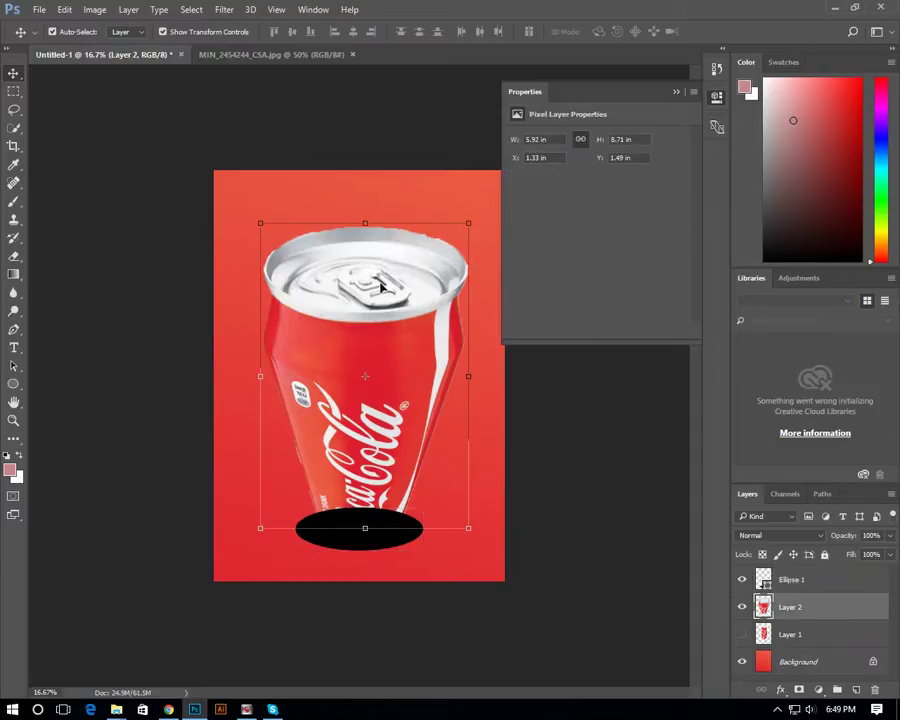
drag(780, 607, 784, 572)
click(420, 609)
drag(397, 540, 396, 528)
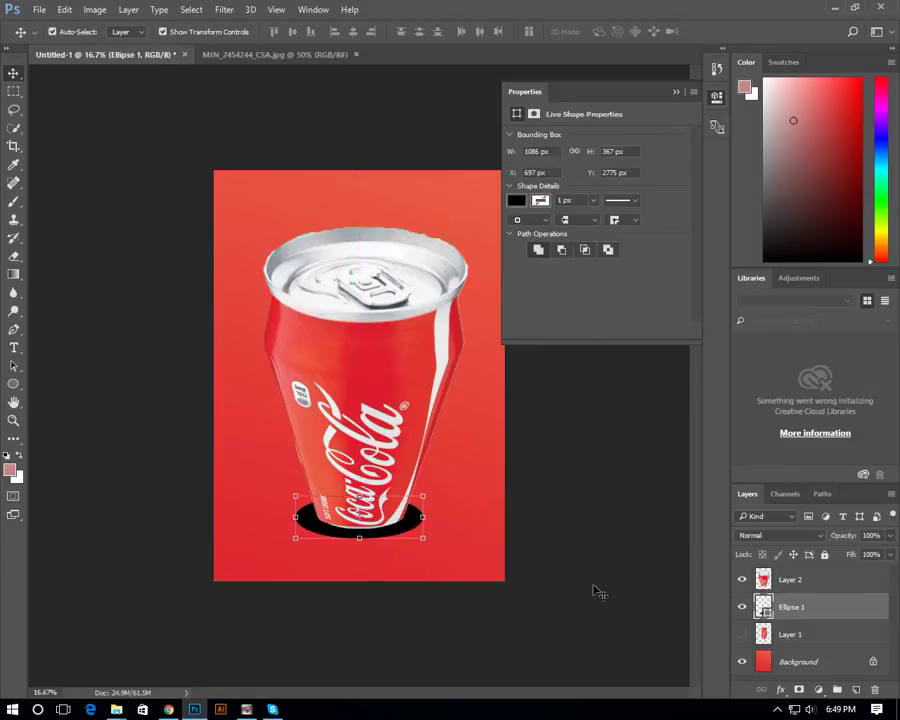
Convert the Ellipse 1 layer to a smart object and soften it heavily with a Gaussian Blur
click(224, 12)
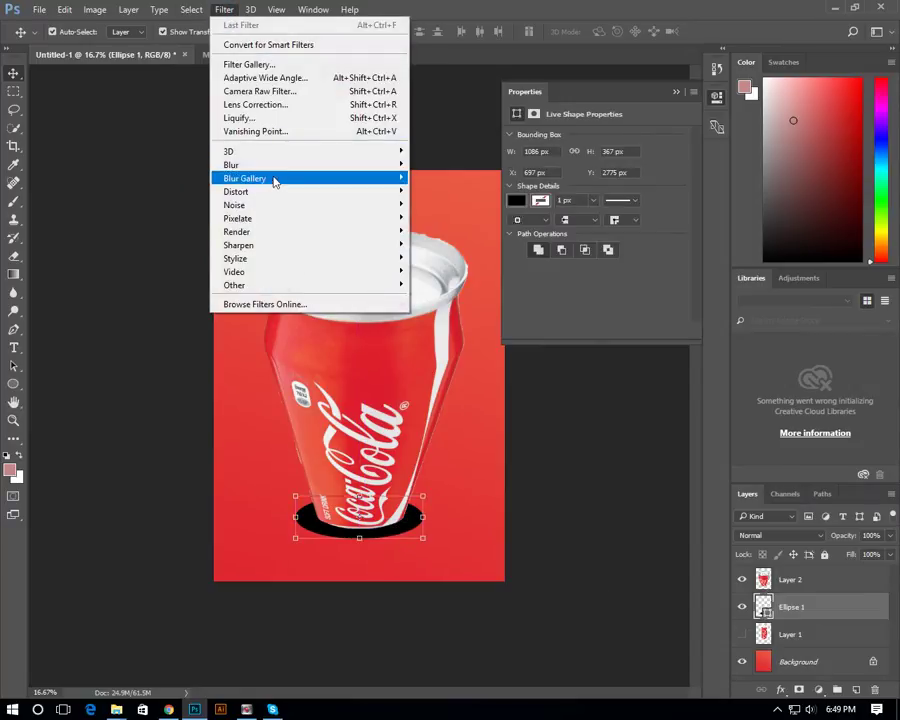
mouse_move(260, 165)
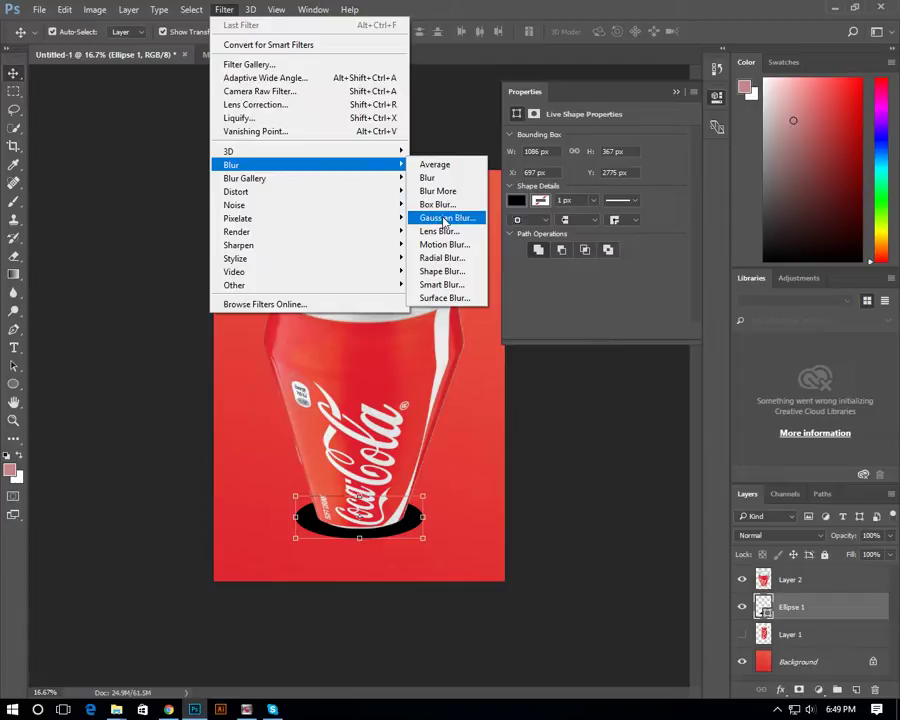
click(445, 222)
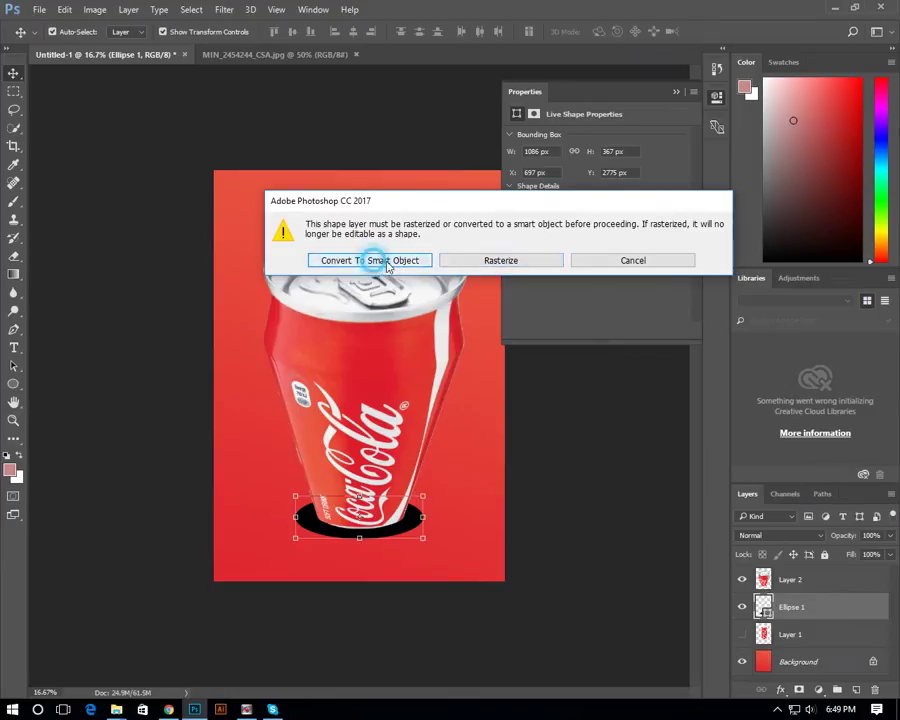
click(378, 260)
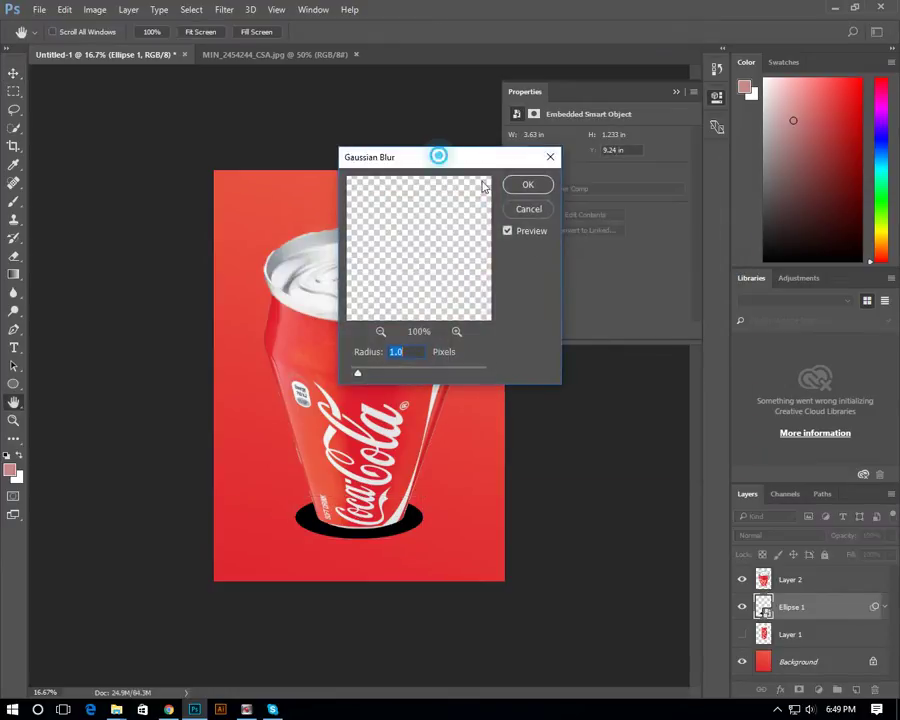
drag(440, 160, 636, 257)
drag(576, 473, 617, 468)
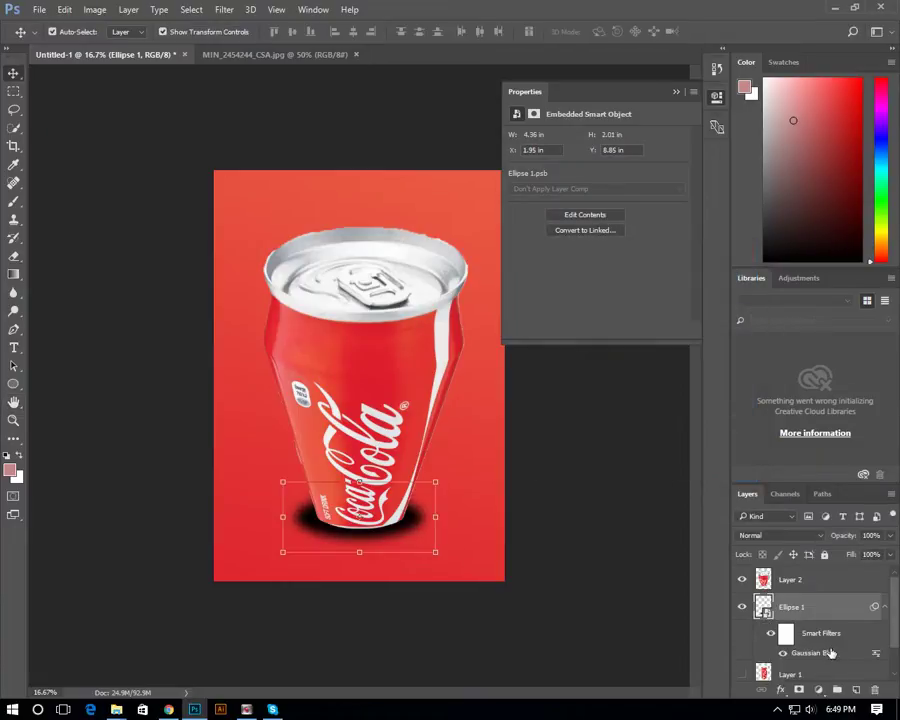
Set the blurred ellipse's opacity to 38% and shift it slightly right to X 2.1 in
drag(840, 498, 655, 183)
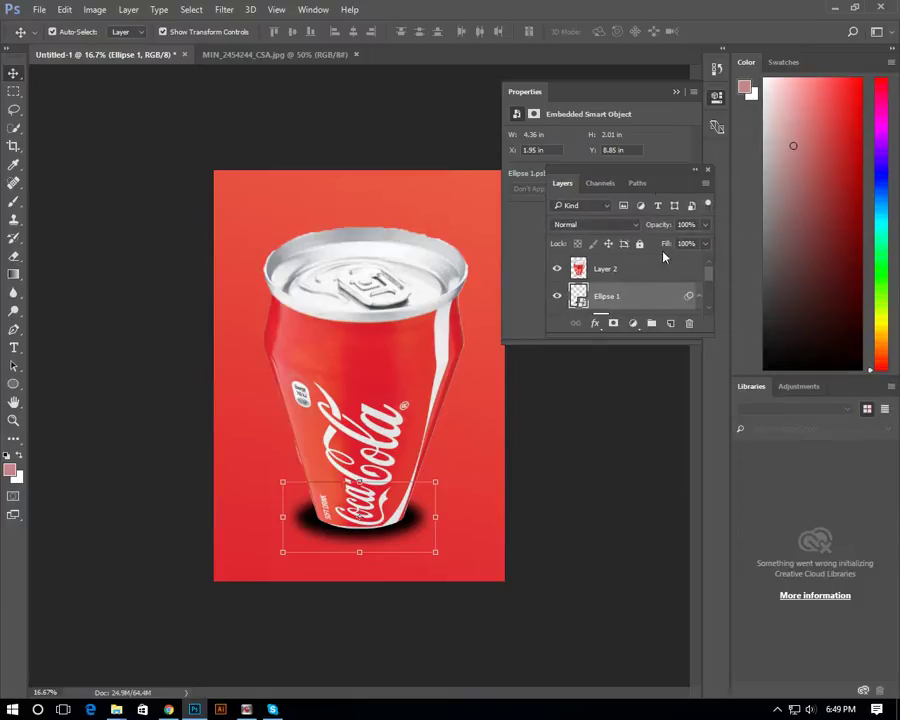
click(705, 243)
drag(687, 248, 666, 247)
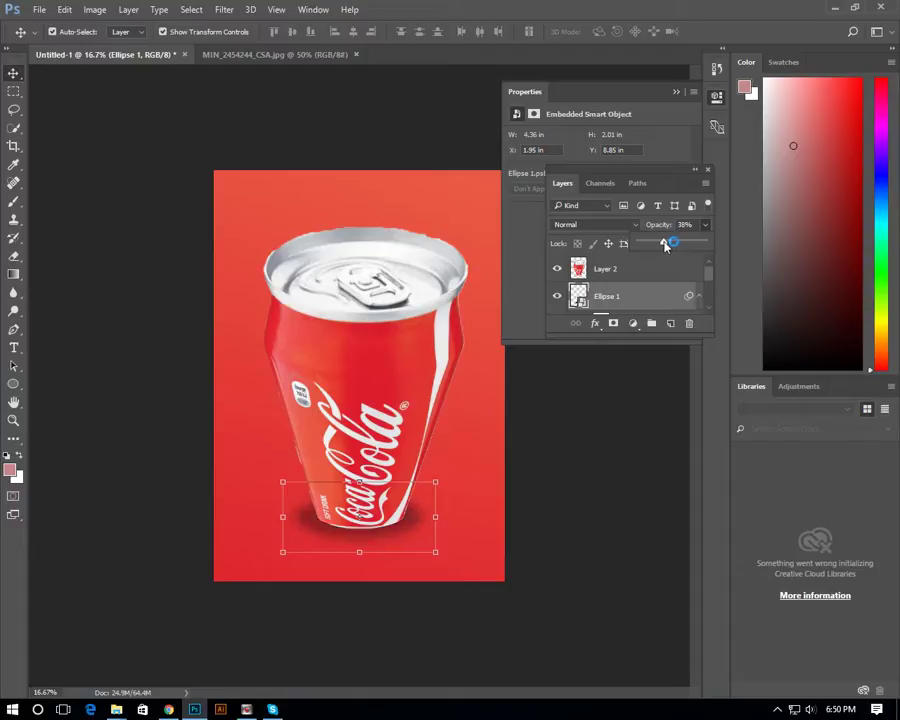
click(605, 482)
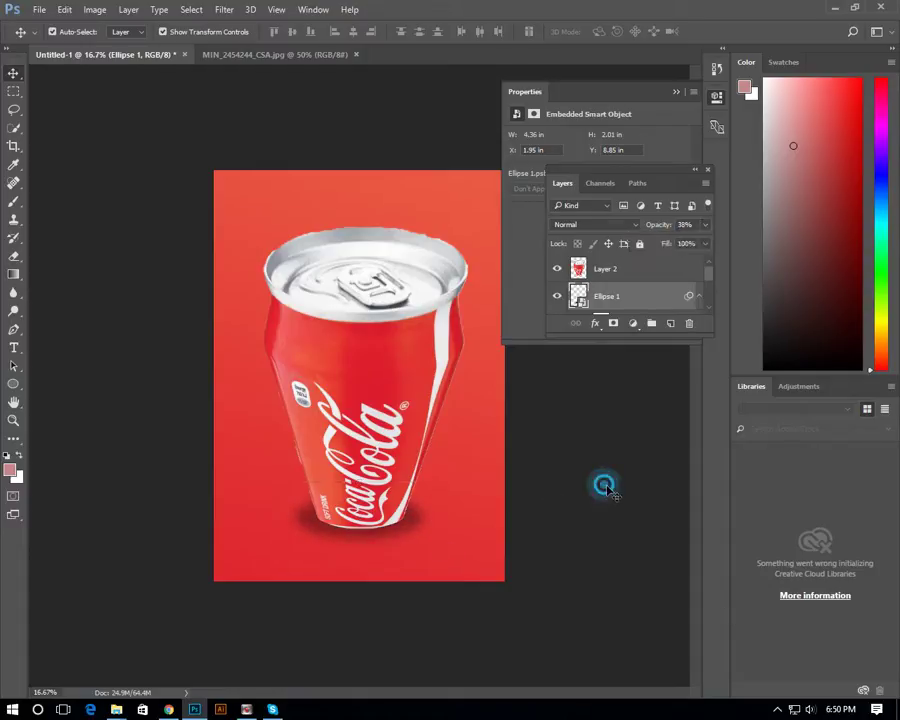
mouse_move(390, 532)
mouse_down()
mouse_move(396, 528)
mouse_move(384, 530)
mouse_up()
key(ctrl+t)
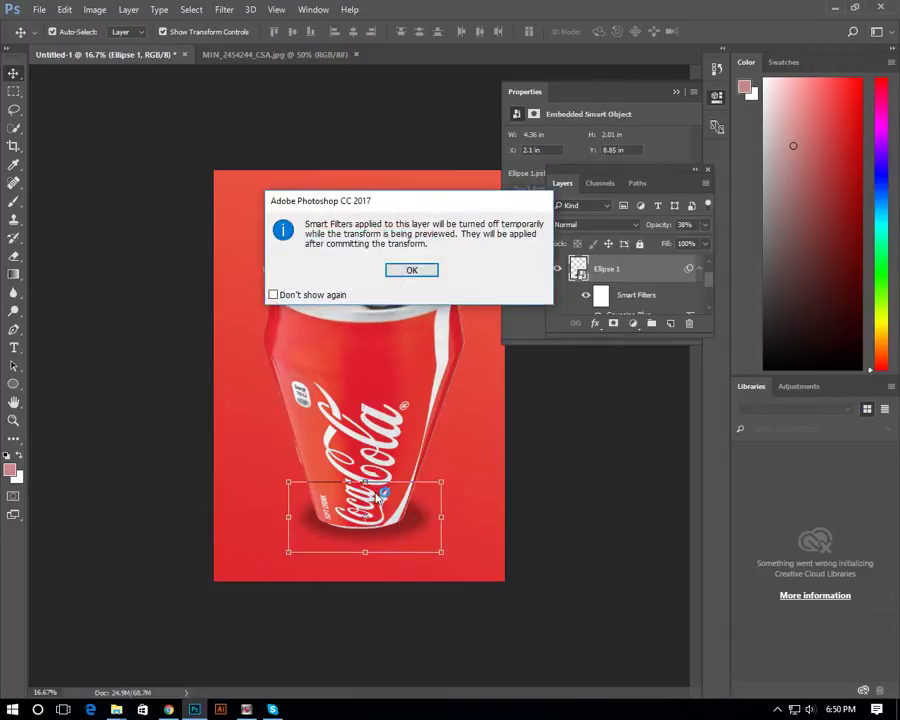
click(413, 271)
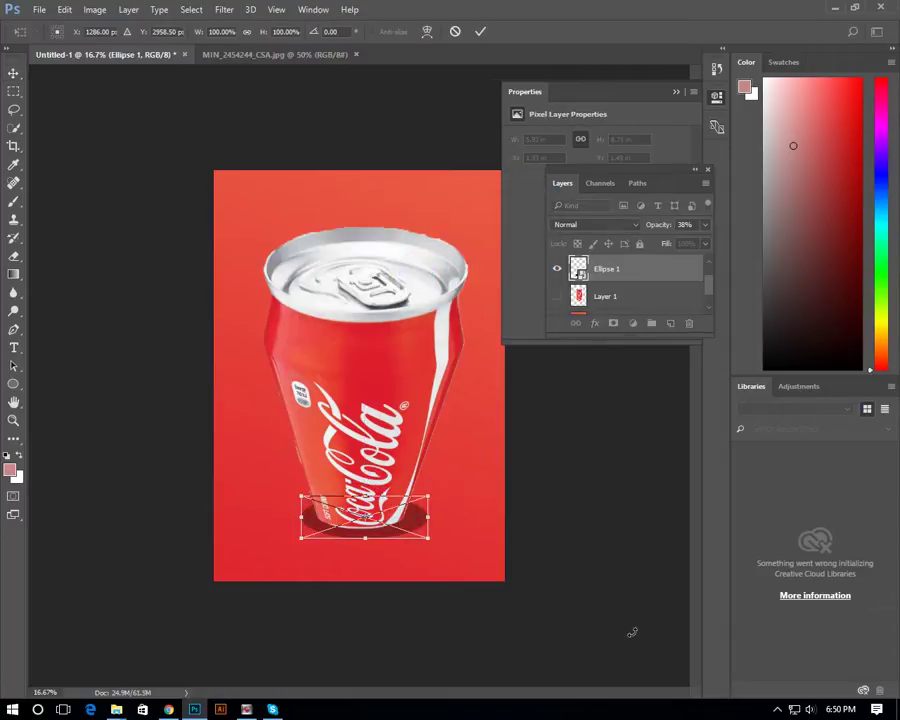
key(Return)
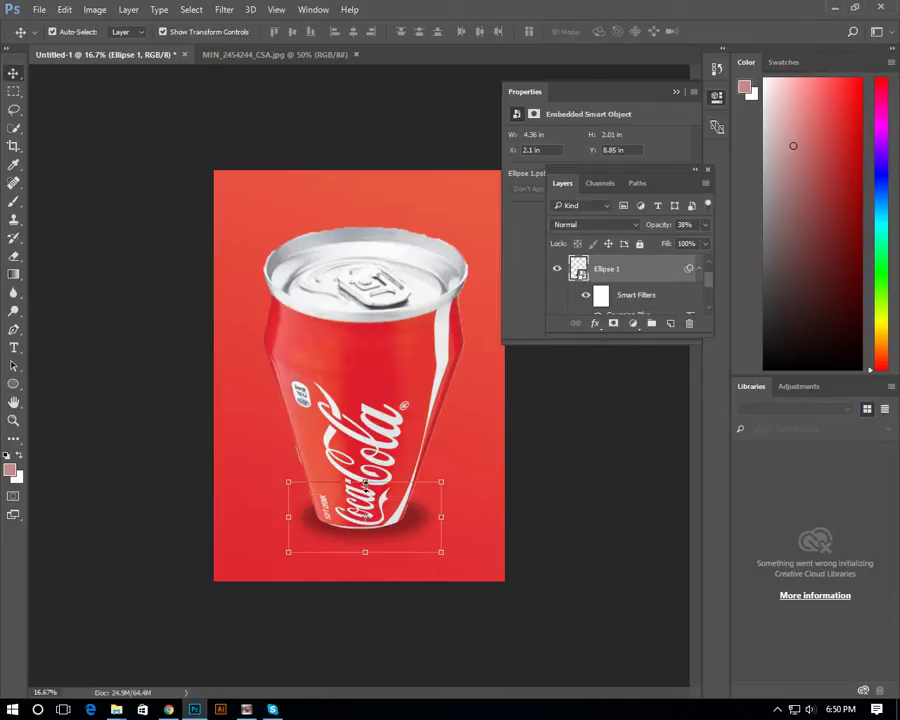
key(ctrl+t)
click(405, 267)
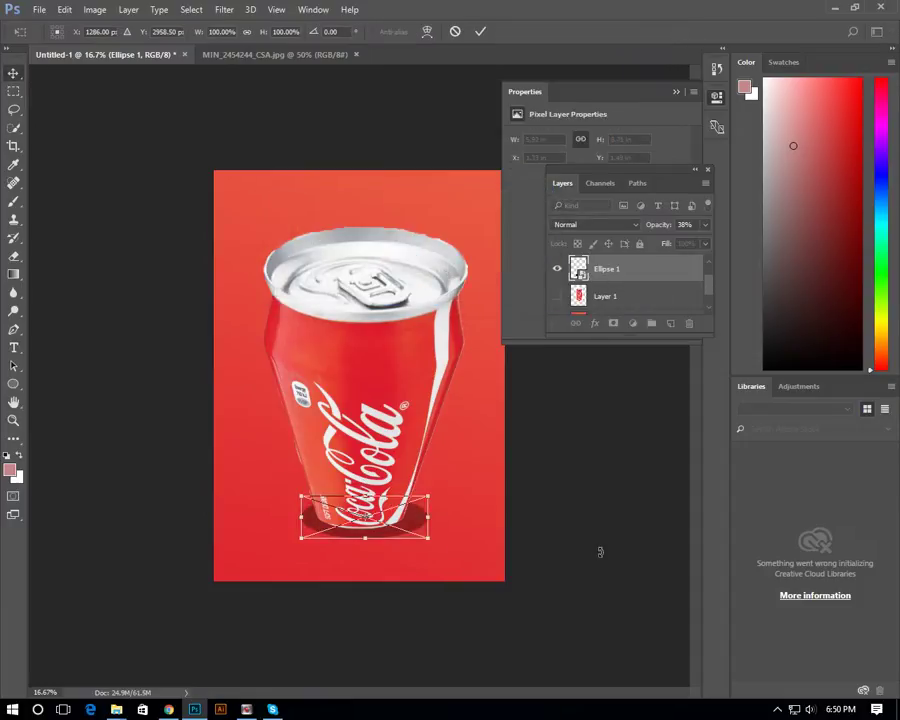
key(Return)
Rasterize the Ellipse 1 layer and flatten the shadow to about 1.23 in high, keeping its lower edge in place
right_click(609, 269)
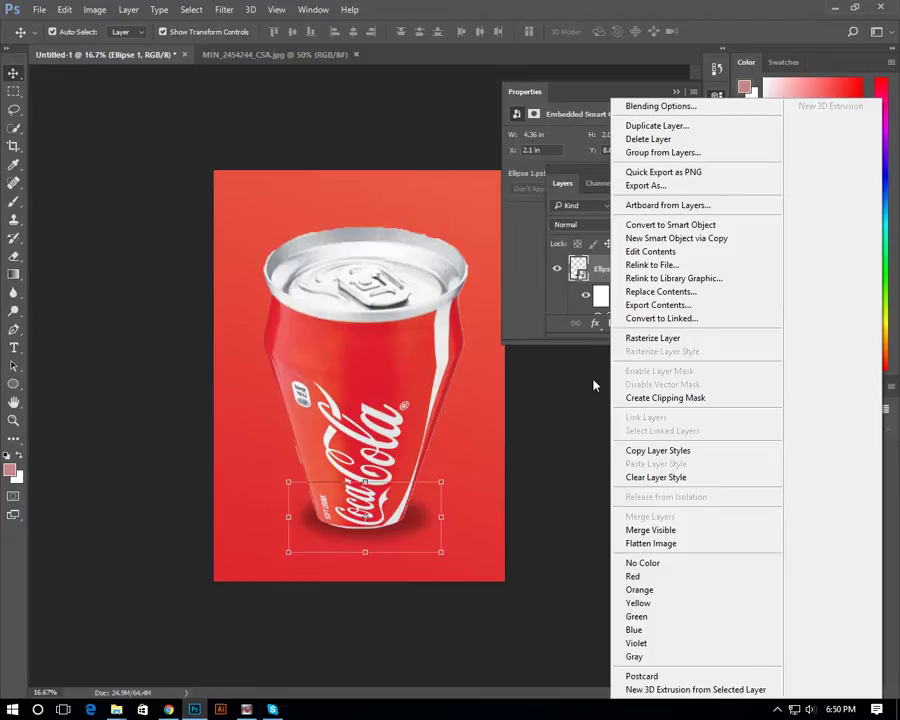
click(667, 342)
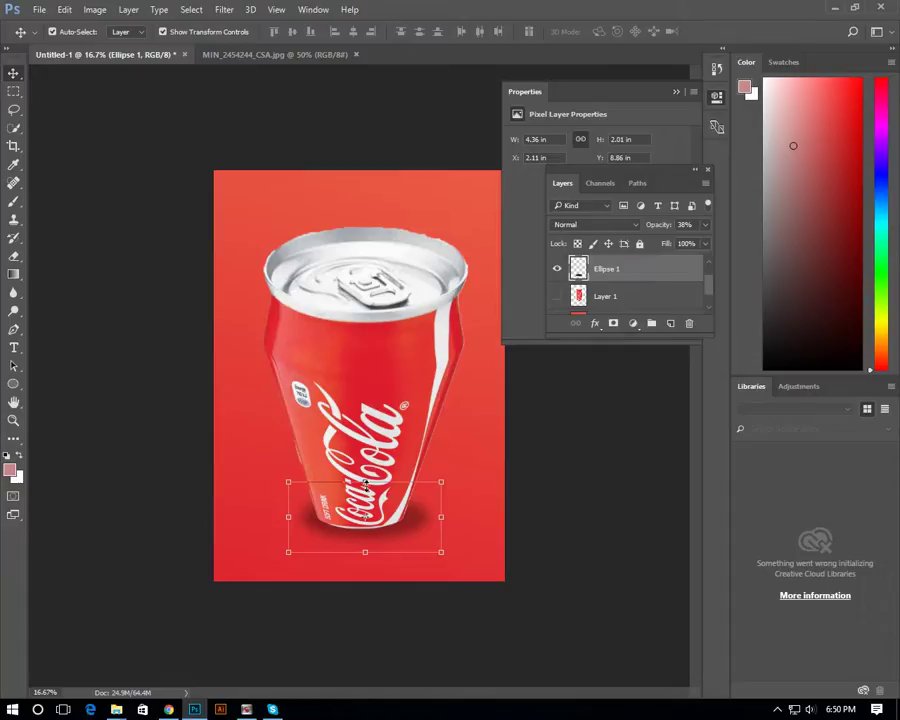
drag(366, 483, 370, 509)
key(Return)
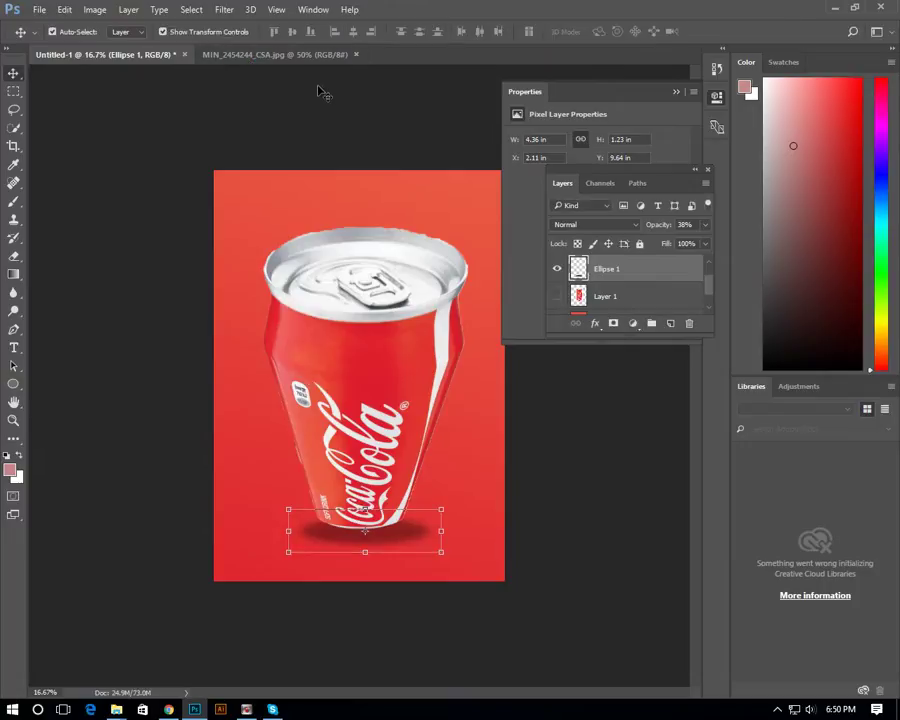
Move the flattened shadow up and to the right so it shows beside the can's base
drag(427, 544, 438, 519)
click(591, 535)
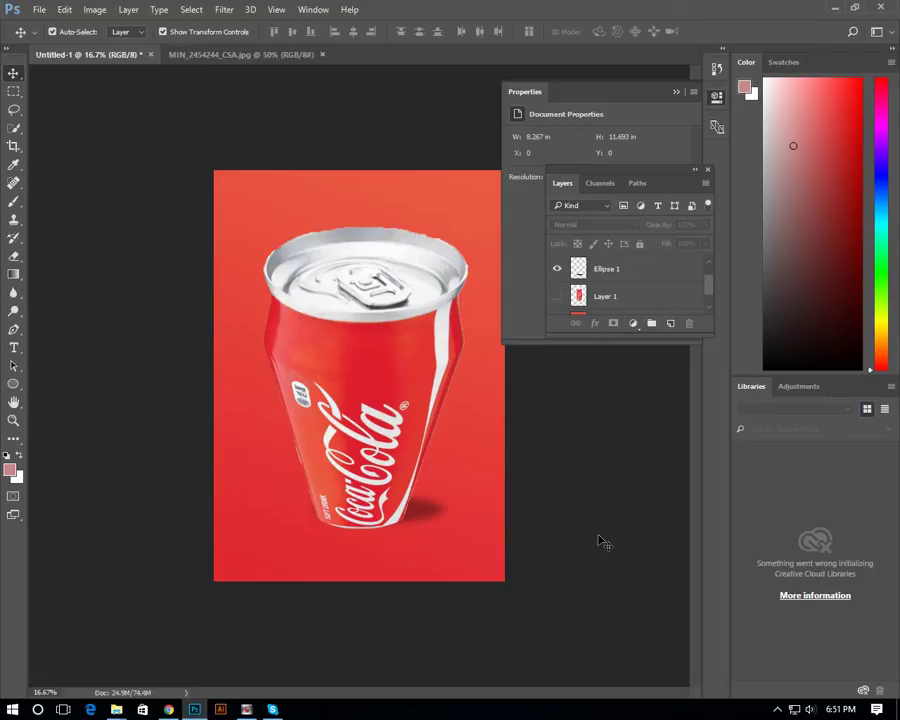
Duplicate the shadow toward the lower left of the can's base and scale the copy to about 3.87 by 1.09 in
key(ctrl+plus)
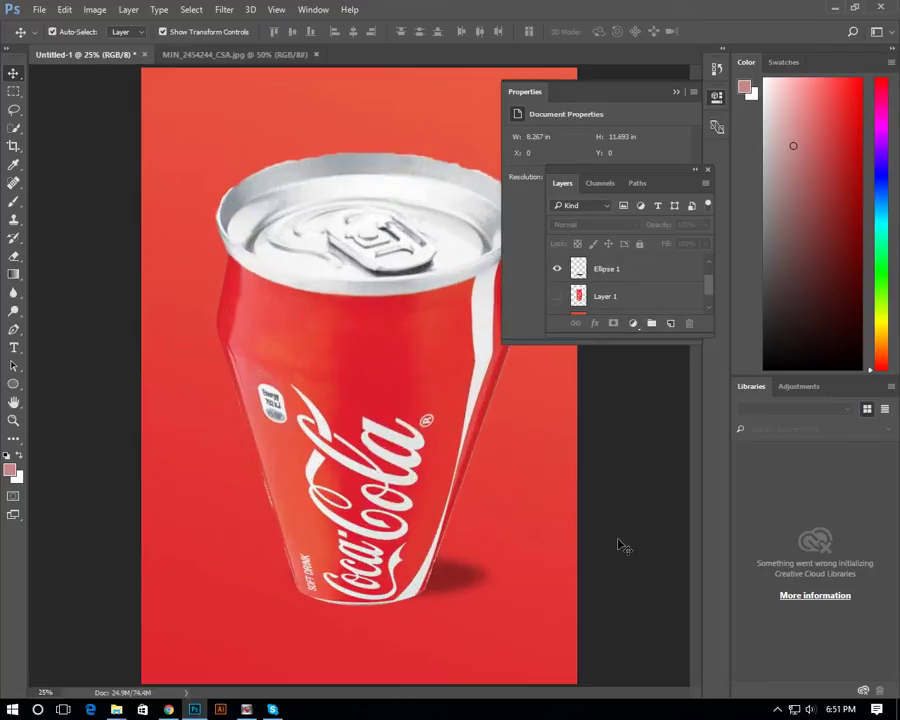
click(455, 580)
drag(455, 580, 424, 604)
key(ctrl+j)
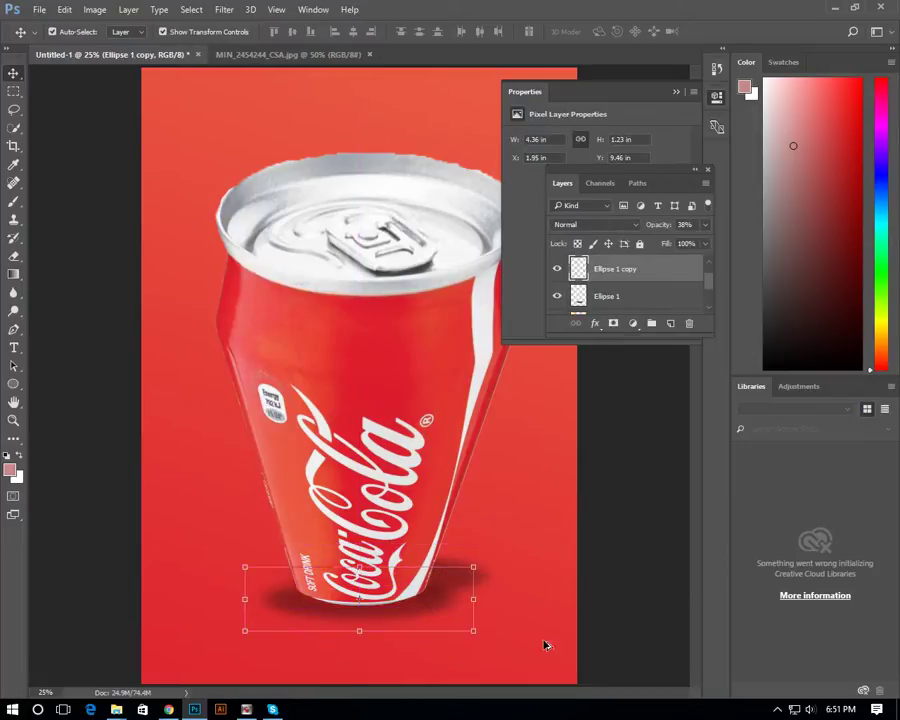
drag(474, 632, 462, 629)
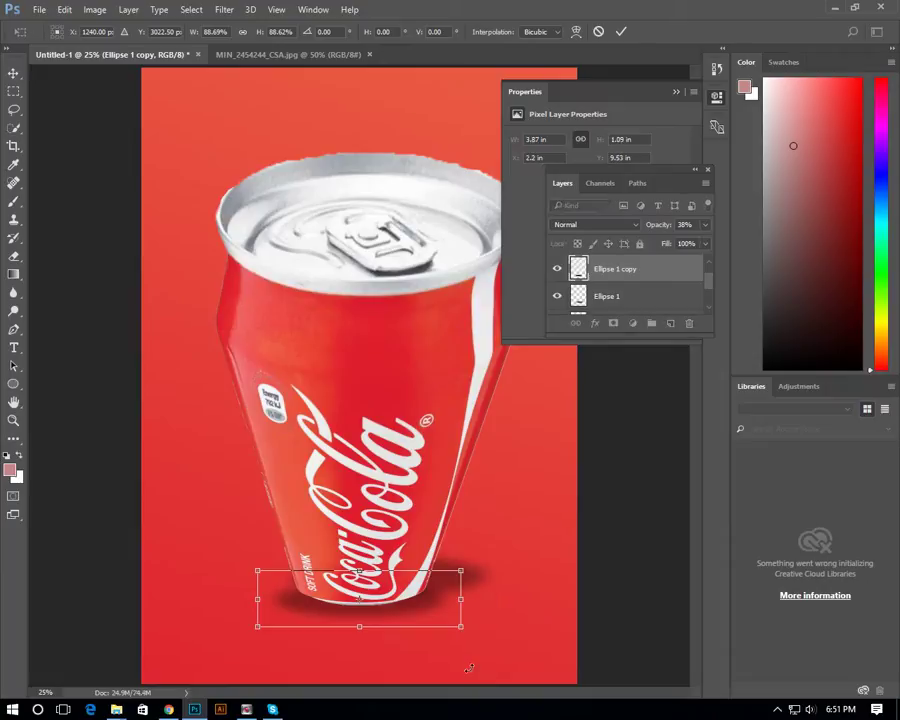
key(Return)
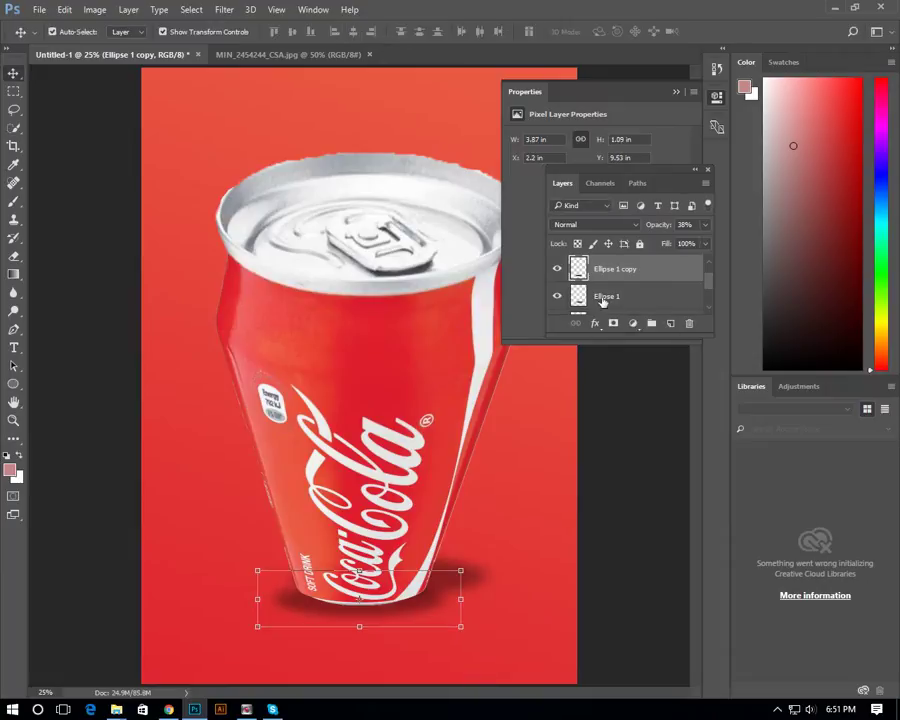
Apply a white (ffffff) Color Overlay at 100% opacity to the Ellipse 1 copy layer
click(595, 323)
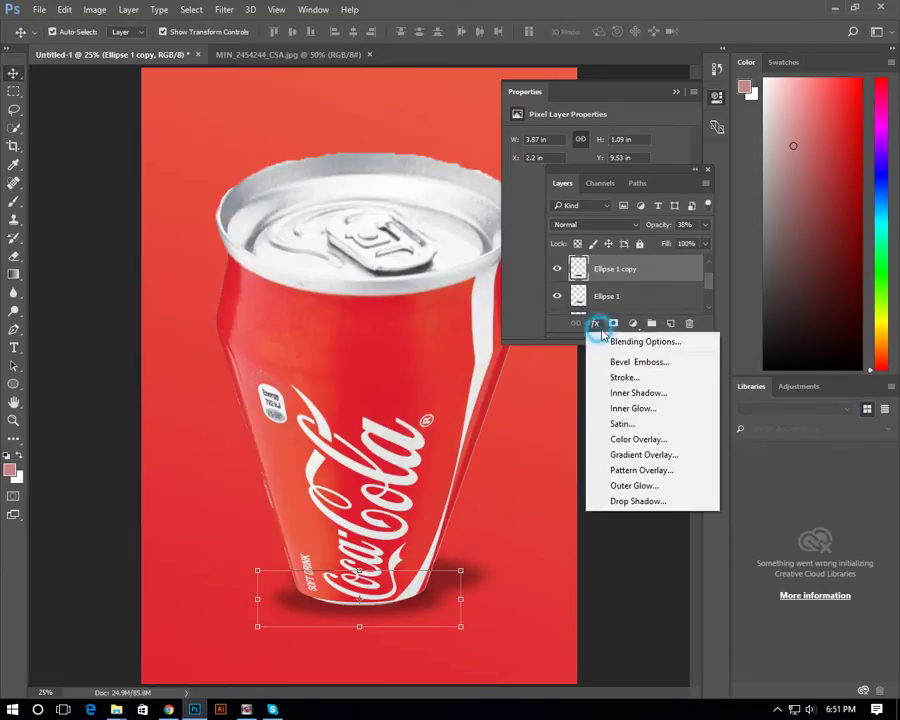
click(628, 441)
drag(383, 127, 704, 460)
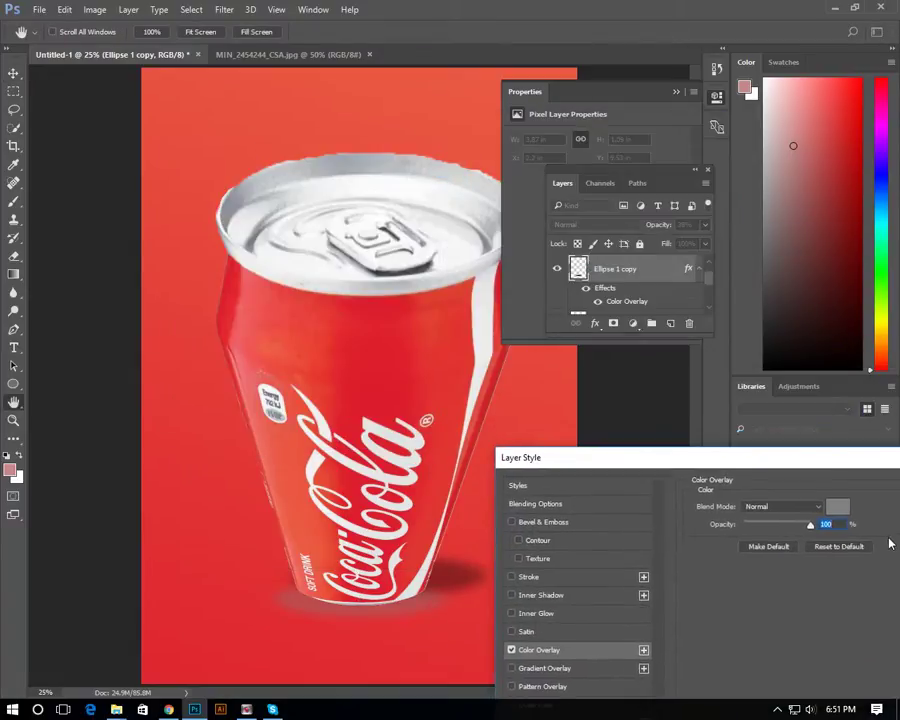
click(838, 507)
text(ffffff)
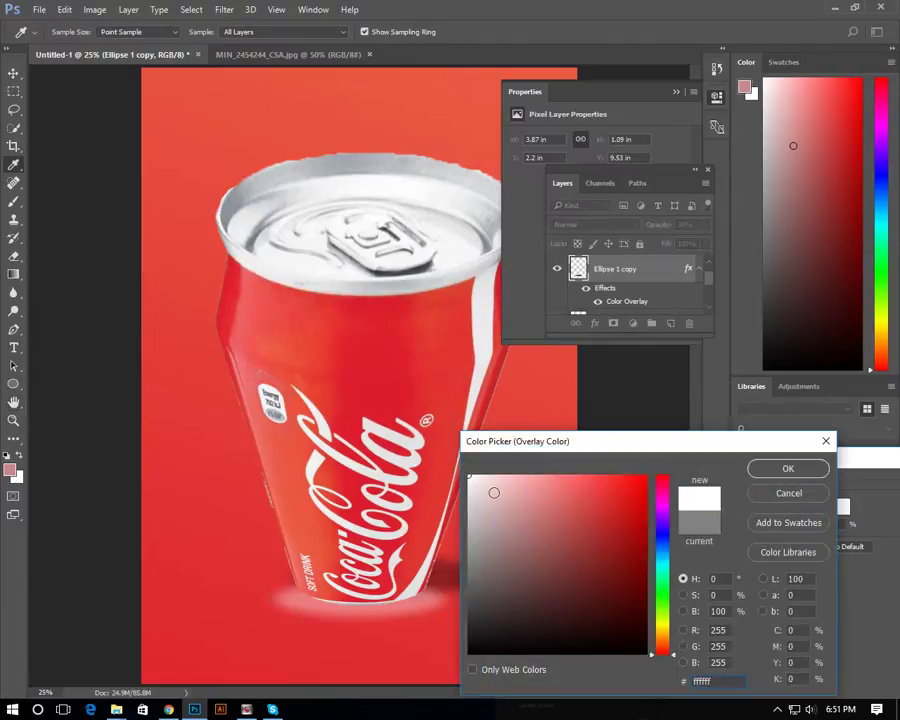
click(788, 469)
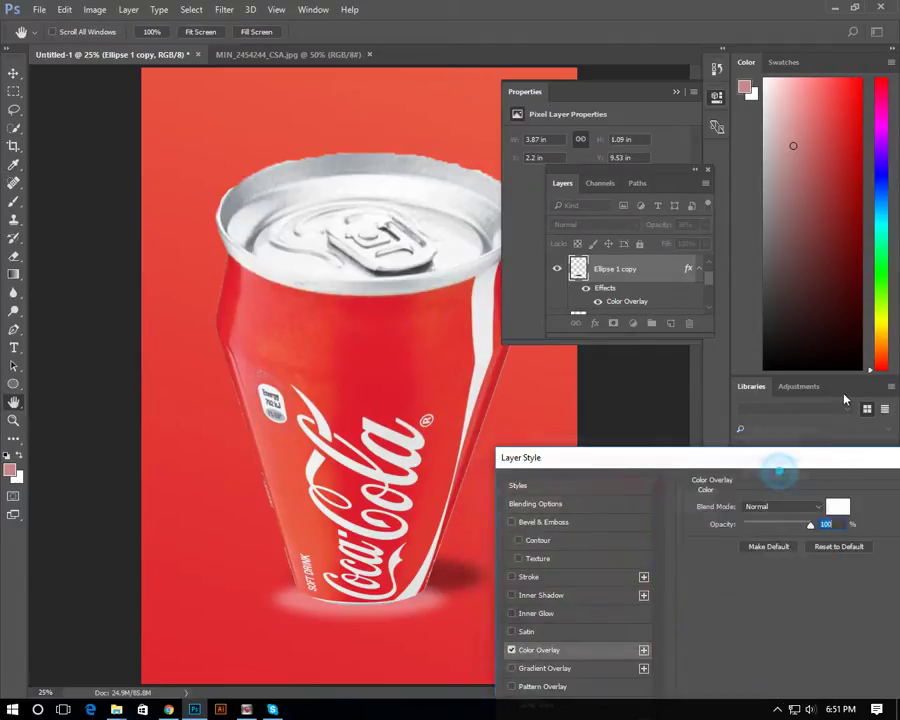
drag(730, 460, 494, 458)
click(754, 487)
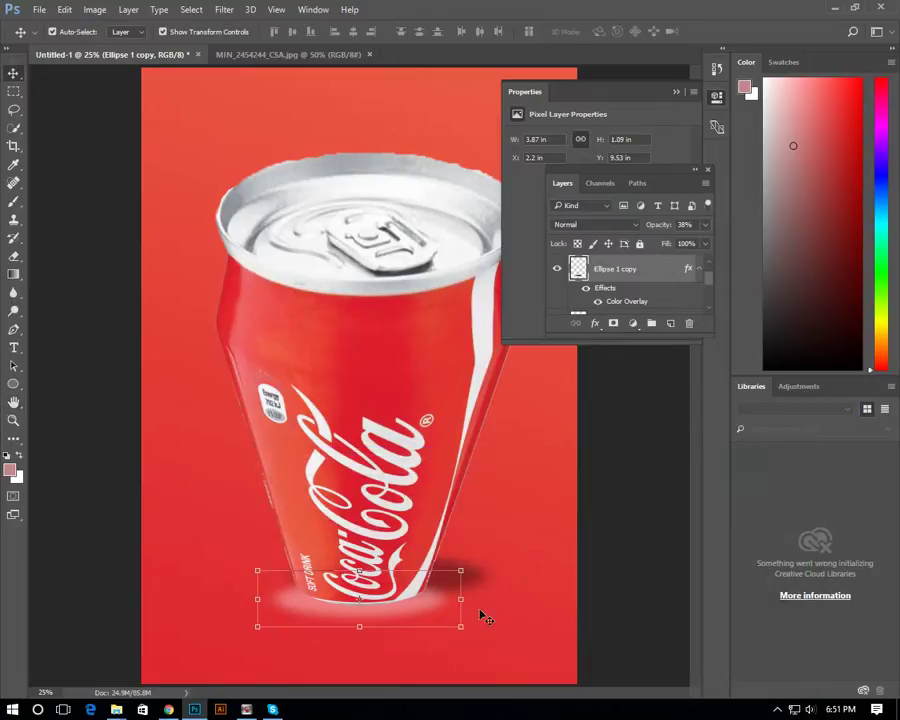
click(629, 575)
Distort the white ellipse copy by its corners to about 4.36 by 1.57 in, angled up toward the dark shadow
click(402, 617)
drag(462, 573, 628, 538)
drag(460, 626, 426, 620)
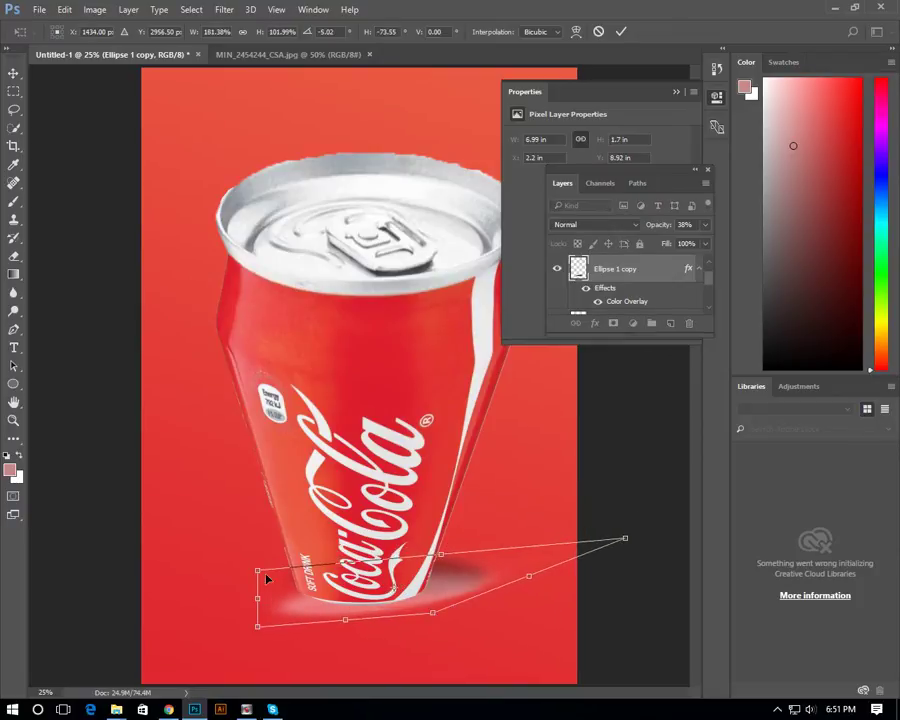
drag(258, 572, 249, 514)
drag(630, 545, 517, 555)
key(Return)
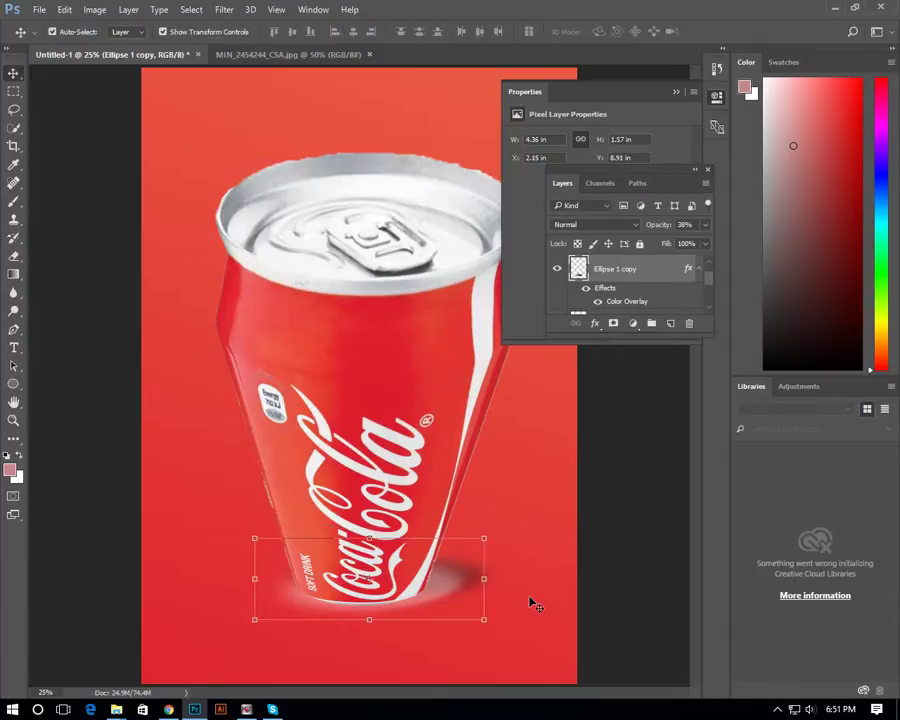
click(606, 607)
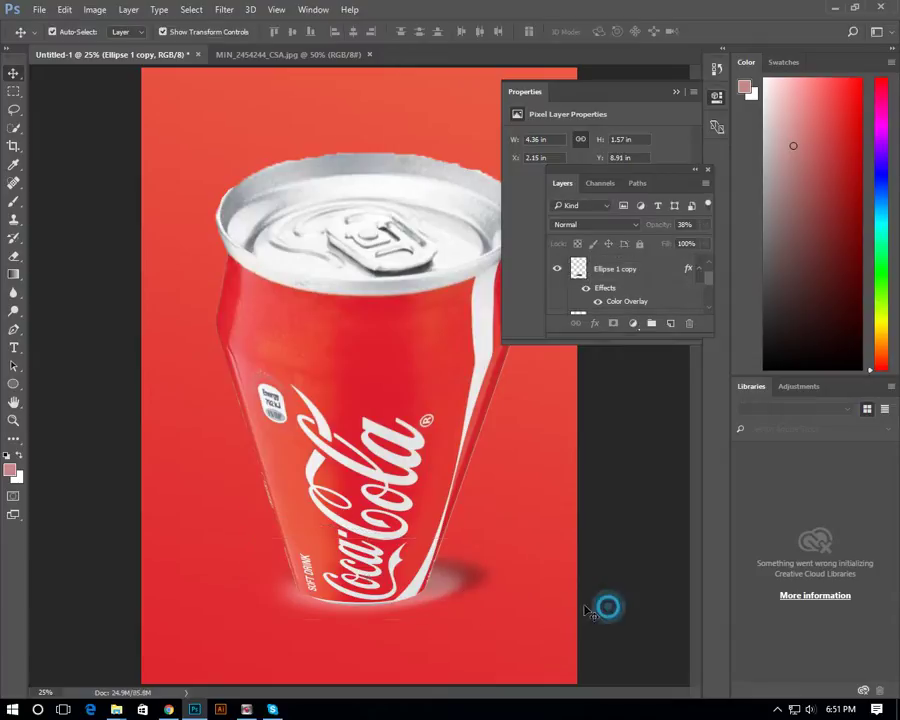
Try the Dissolve, Darker Color and Linear Dodge (Add) blend modes on the white ellipse copy and return it to Normal
click(440, 587)
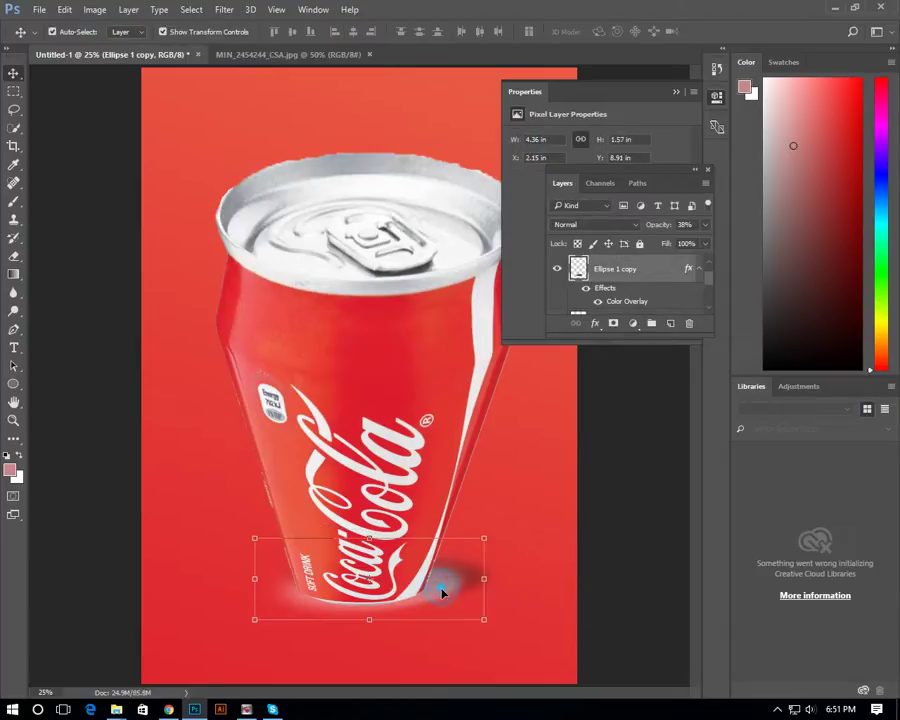
click(572, 225)
click(578, 228)
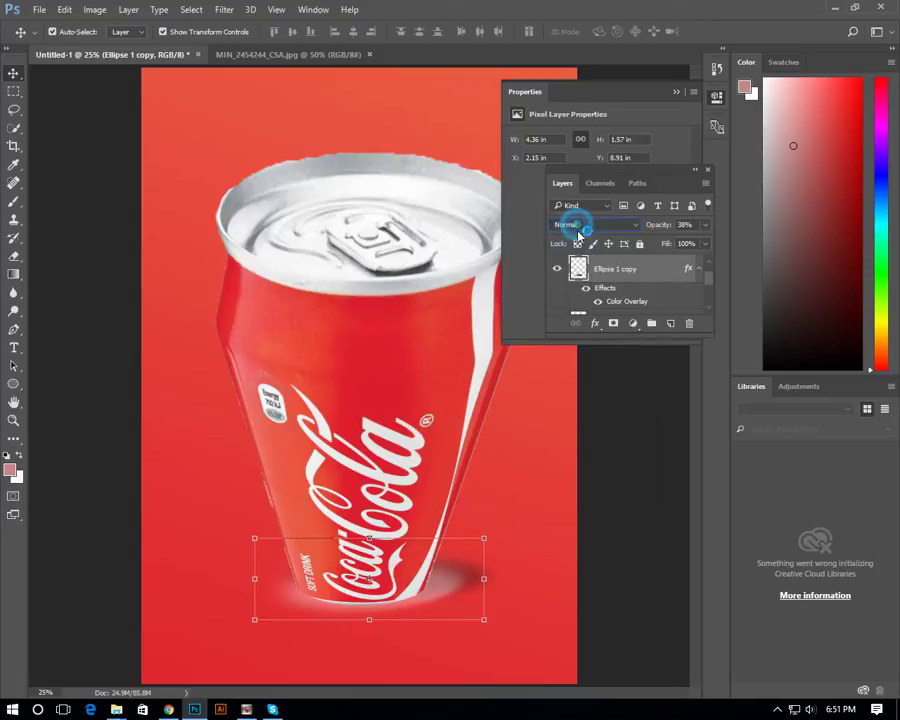
key(Down)
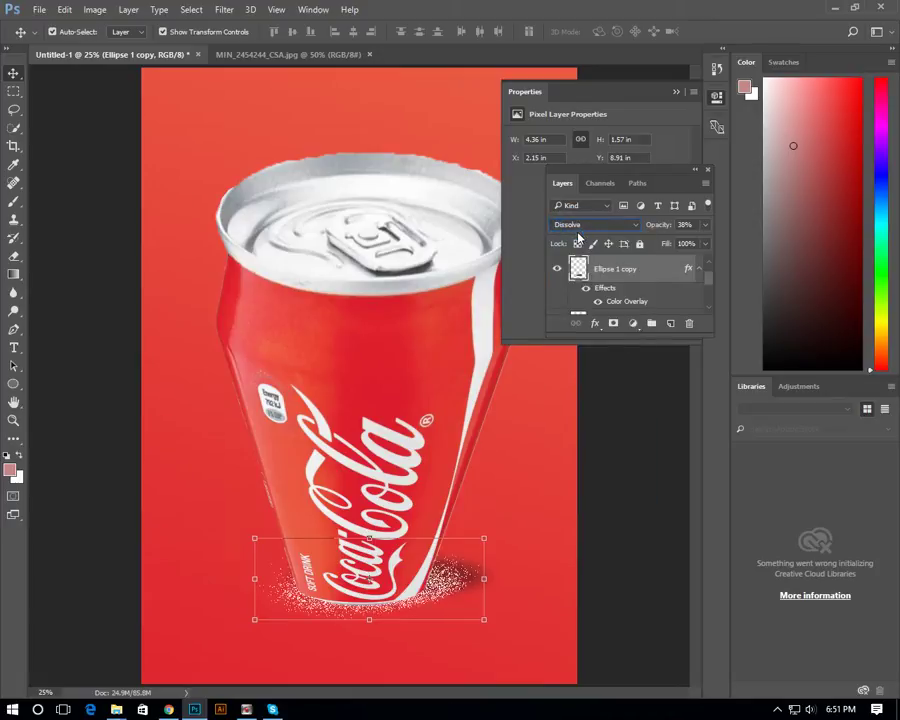
key(Down)
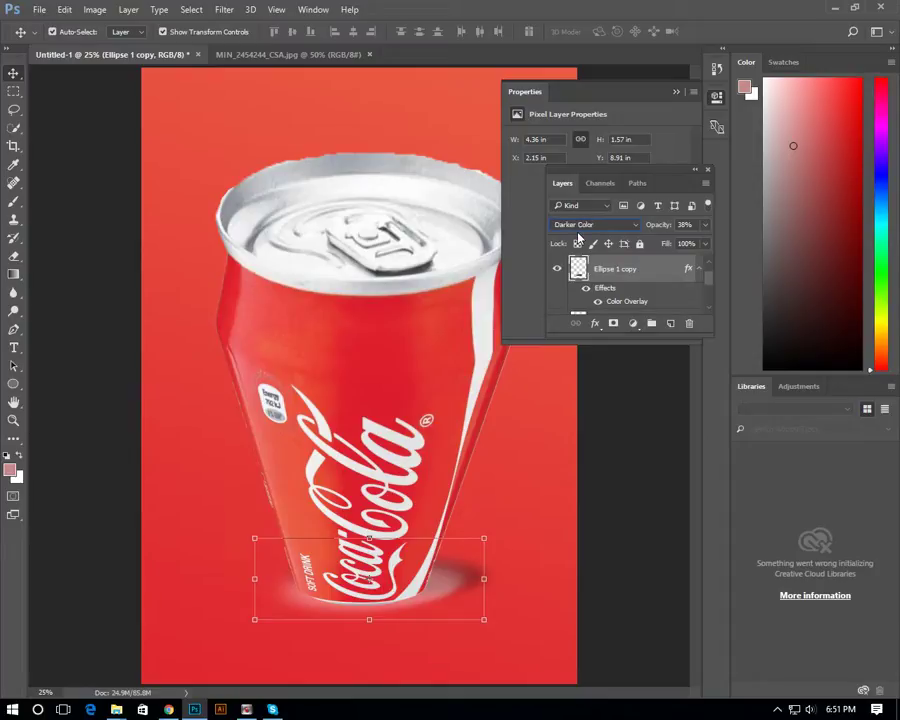
key(Down)
key(Down)
key(Down)
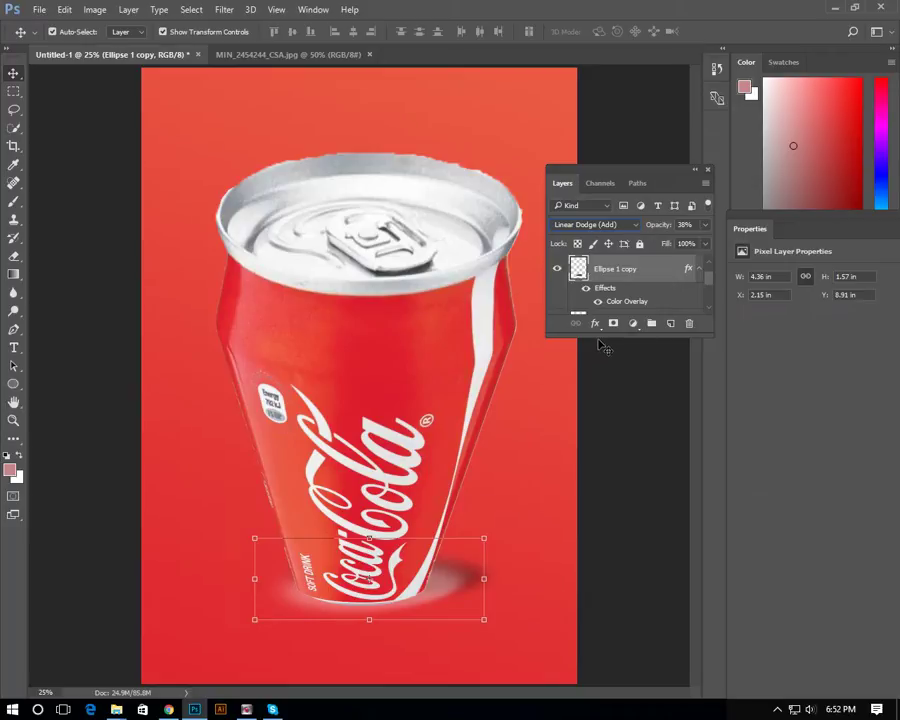
drag(598, 337, 619, 545)
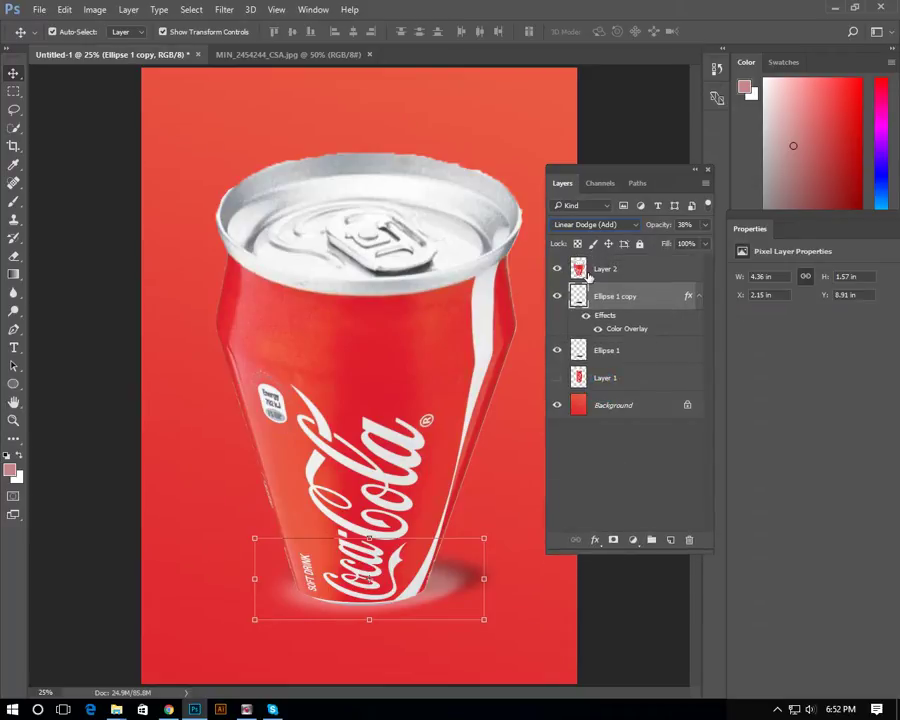
click(595, 226)
click(590, 237)
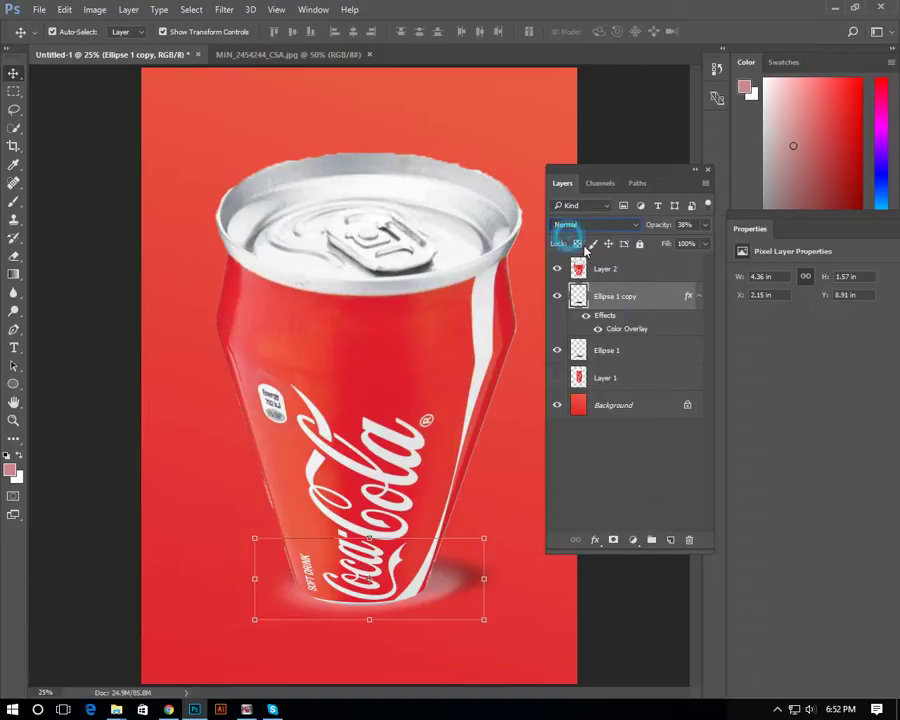
Try the Multiply blend mode and others after it on the white ellipse copy, ending on Vivid Light
click(595, 227)
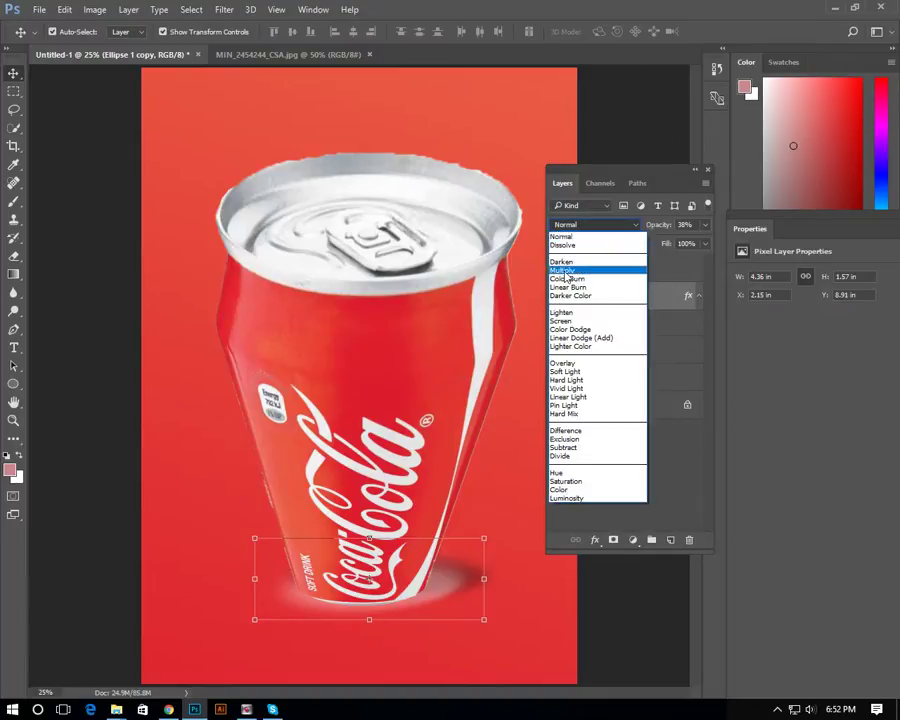
click(602, 270)
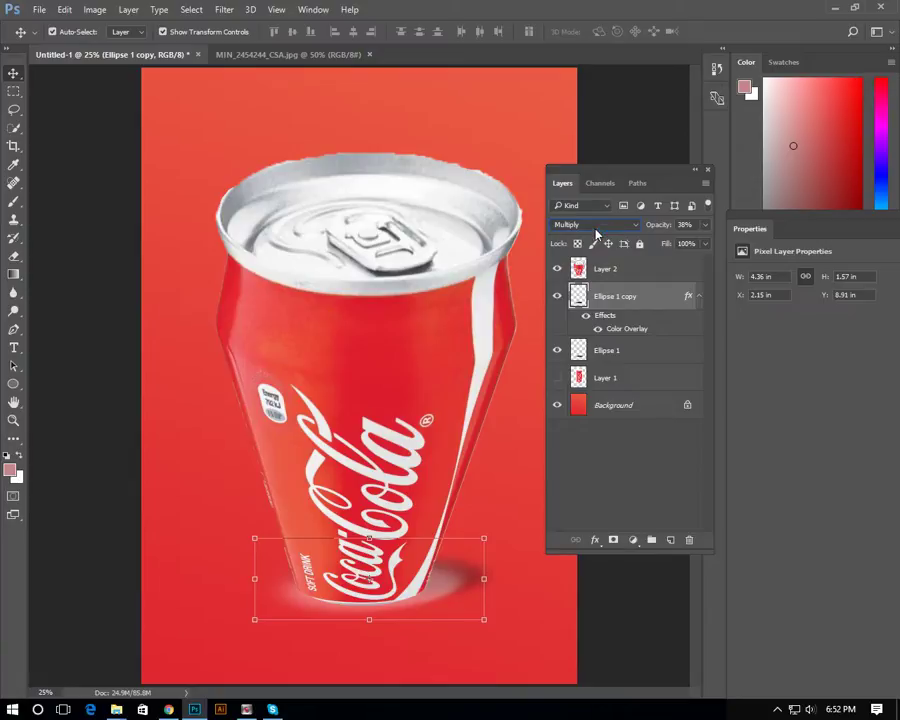
scroll(596, 233, down, 3)
scroll(596, 232, down, 3)
scroll(596, 232, down, 3)
scroll(596, 232, down, 3)
scroll(596, 232, up, 1)
Rasterize the layer style of the Ellipse 1 copy layer
click(595, 540)
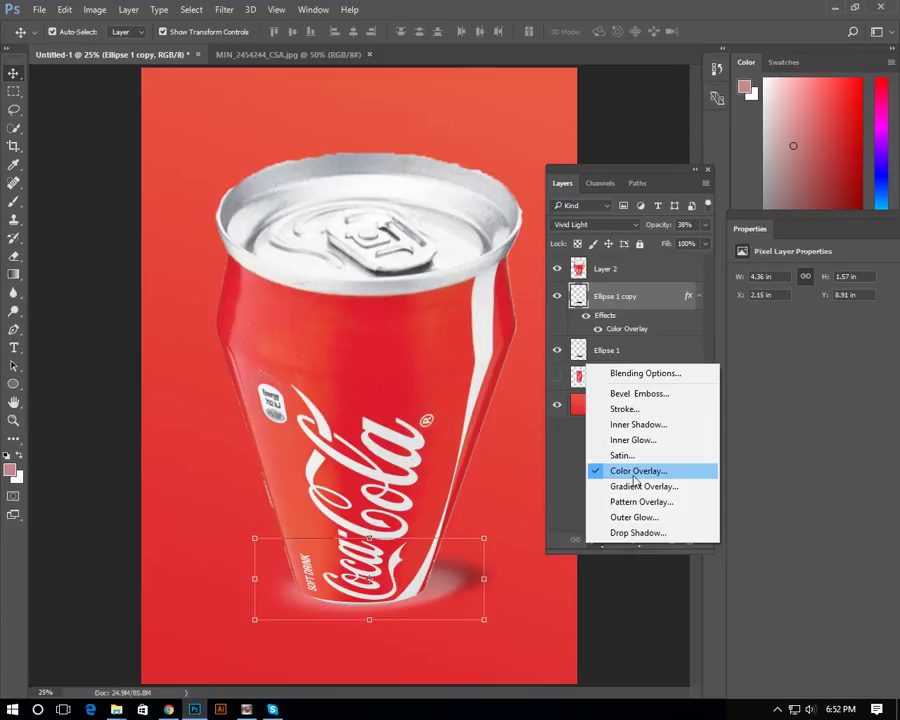
click(569, 457)
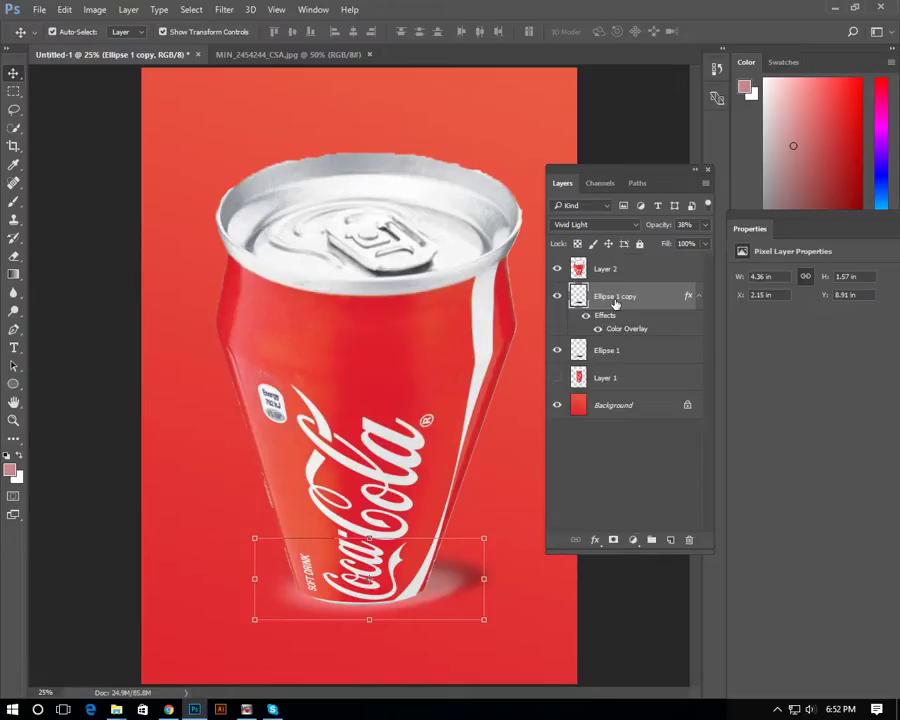
right_click(615, 303)
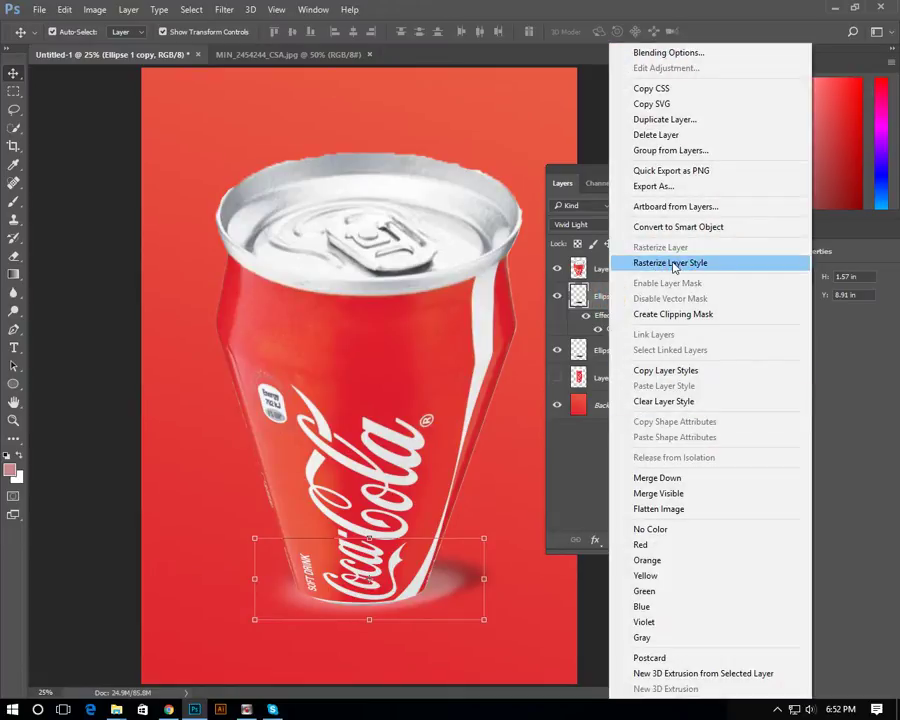
click(673, 264)
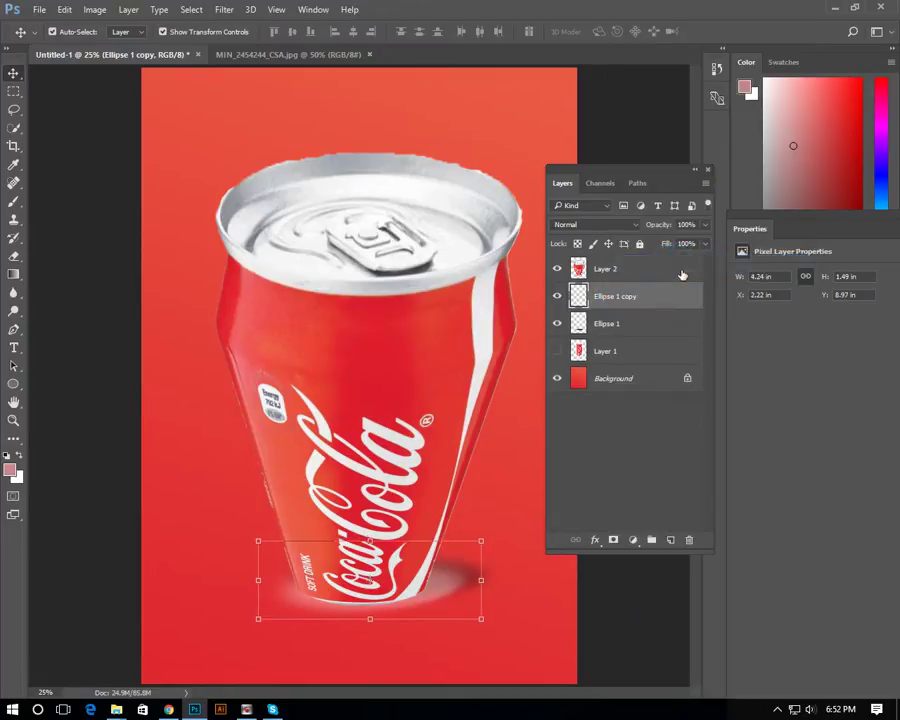
Cycle the rasterized ellipse copy through the blend modes, including Linear Burn, Difference, Subtract and Color, and settle on Luminosity
click(593, 228)
click(586, 233)
key(Down)
key(Down)
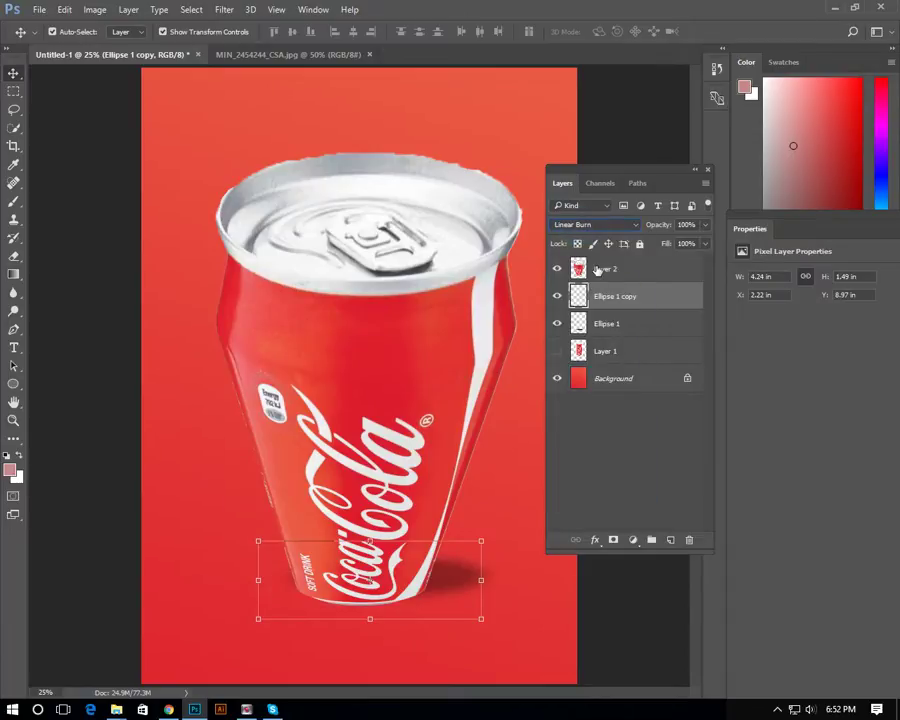
key(Down)
key(Down)
key(Down)
key(Down)
key(Down)
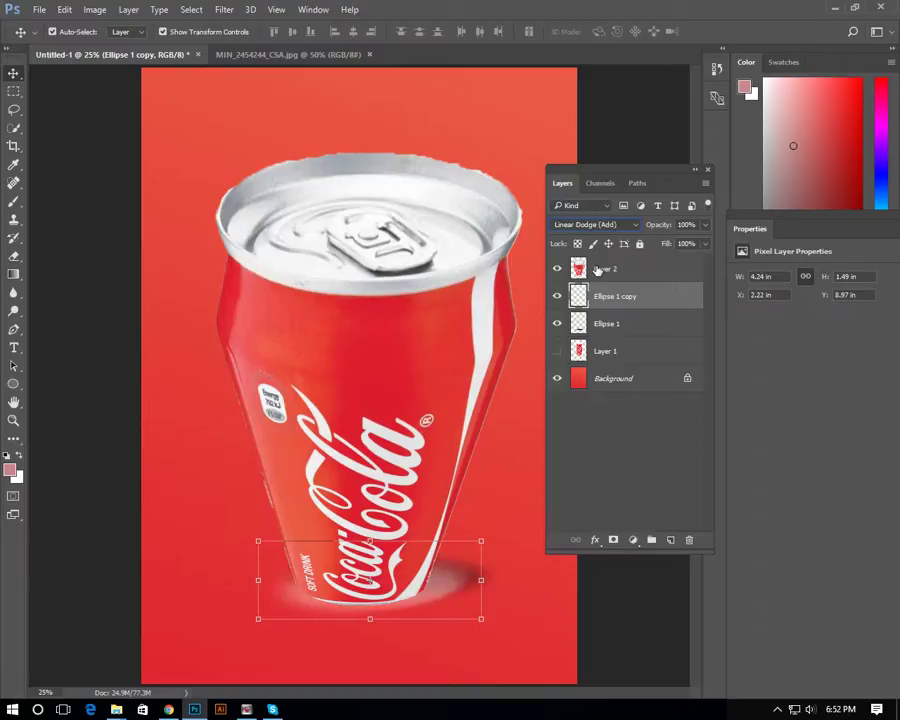
key(Down)
key(Down)
key(Down)
key(Down)
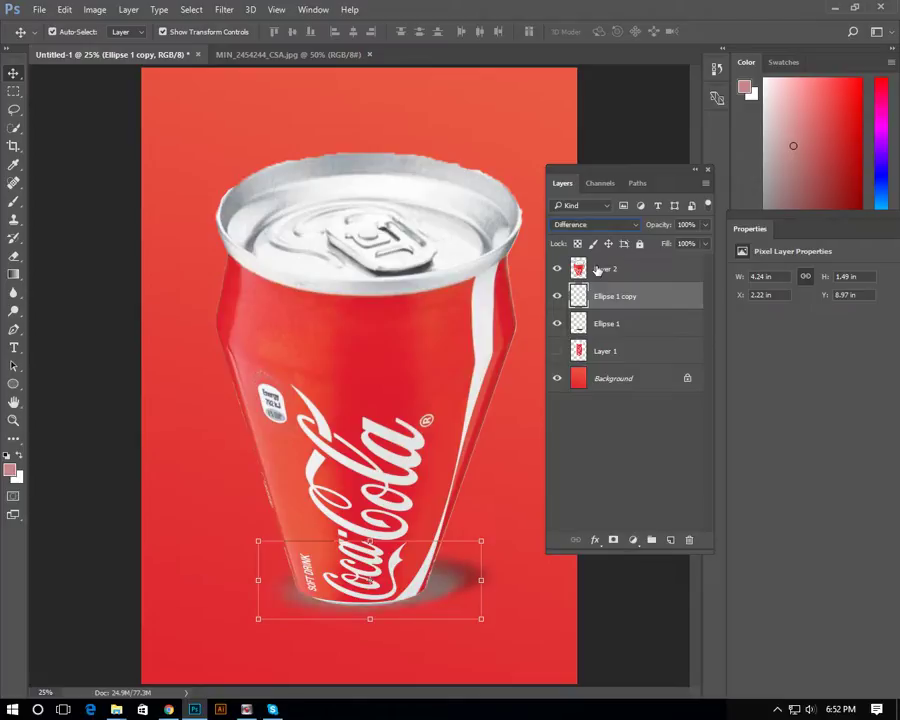
key(Down)
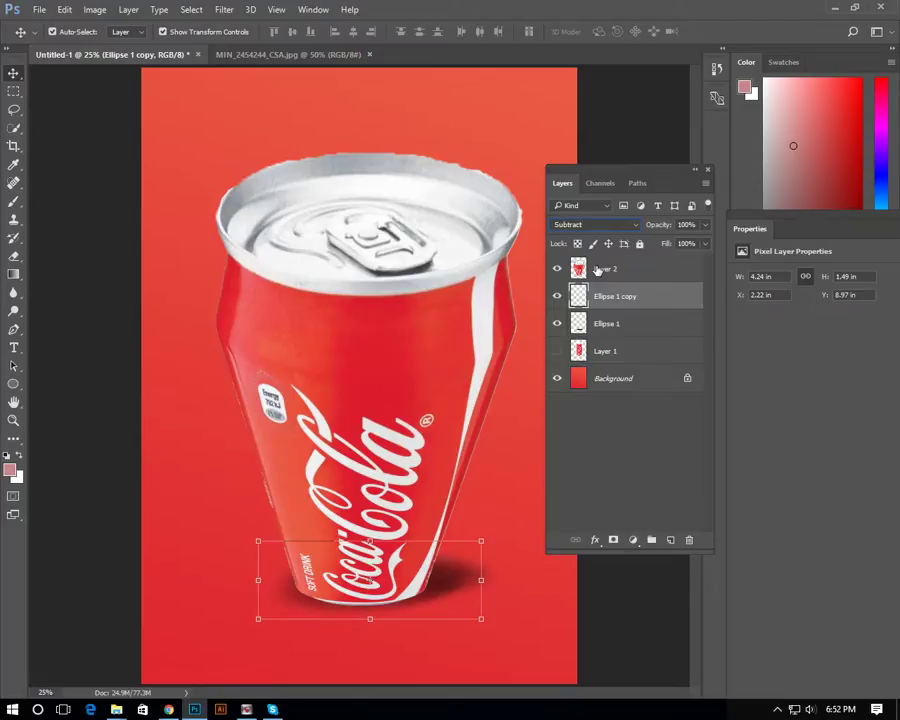
key(Down)
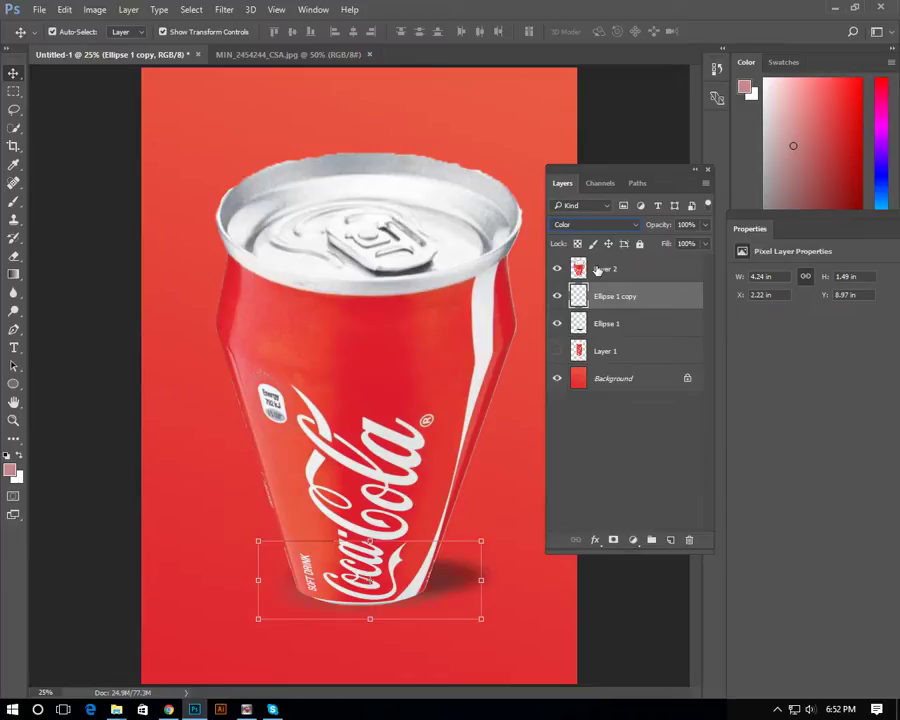
key(Down)
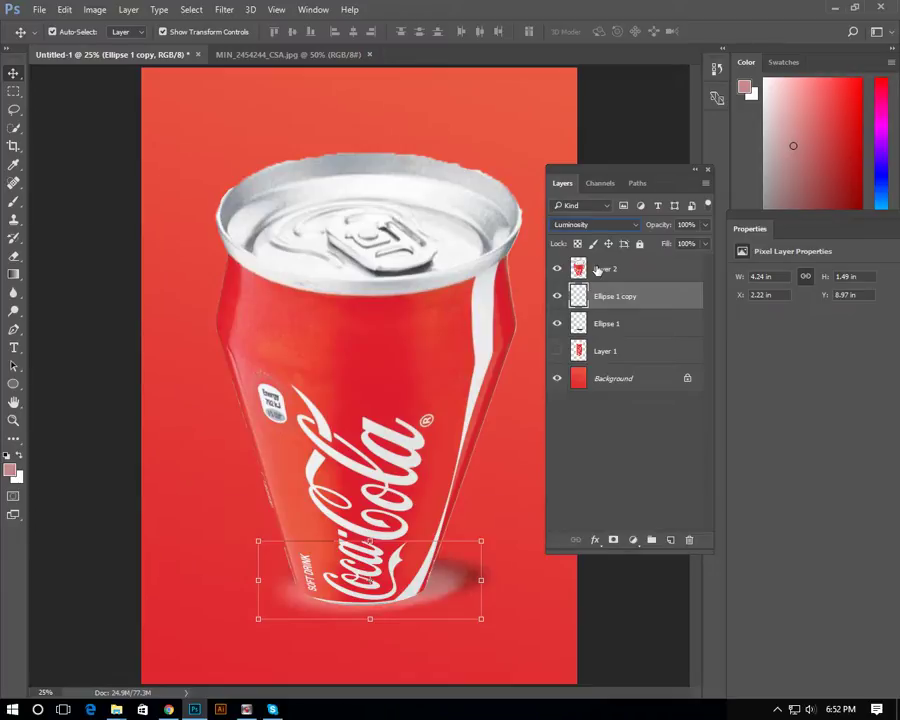
key(Up)
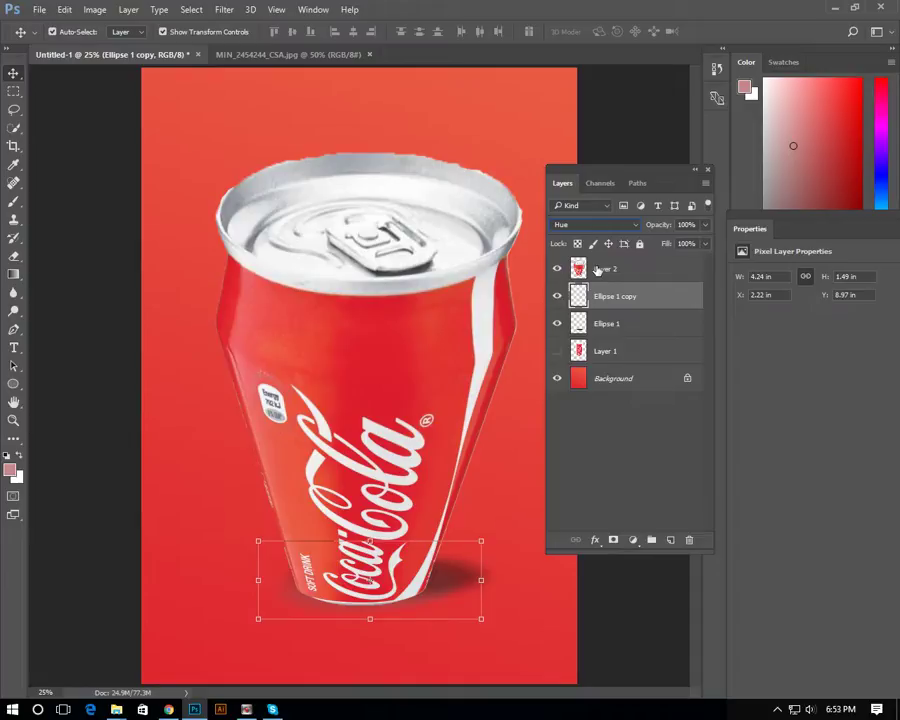
key(Down)
key(Down)
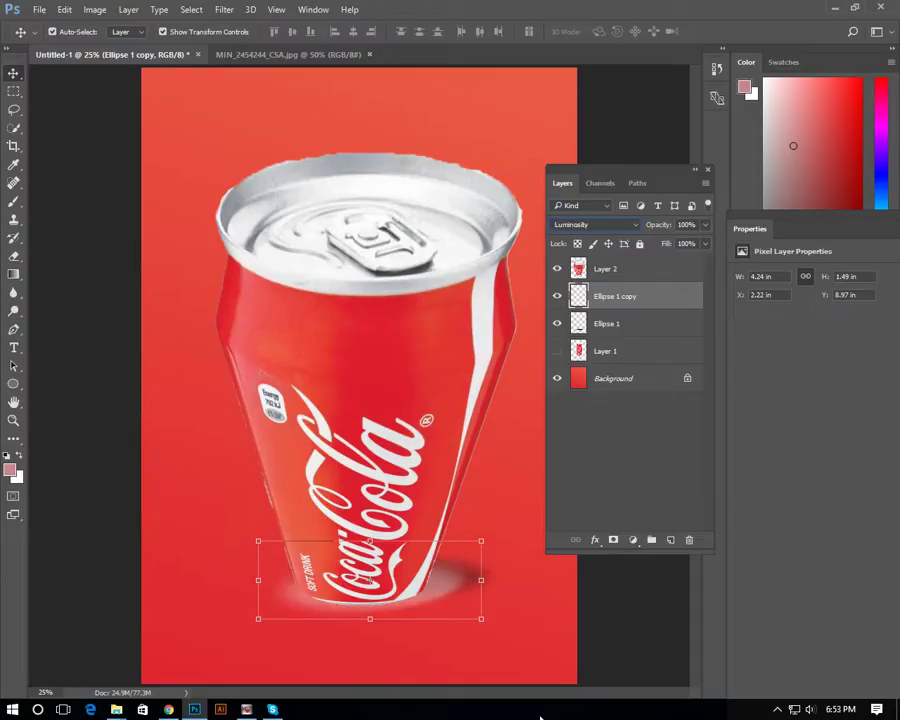
Apply a Motion Blur with a 21° angle and 253-pixel distance to the white ellipse copy
click(622, 611)
click(434, 588)
click(226, 9)
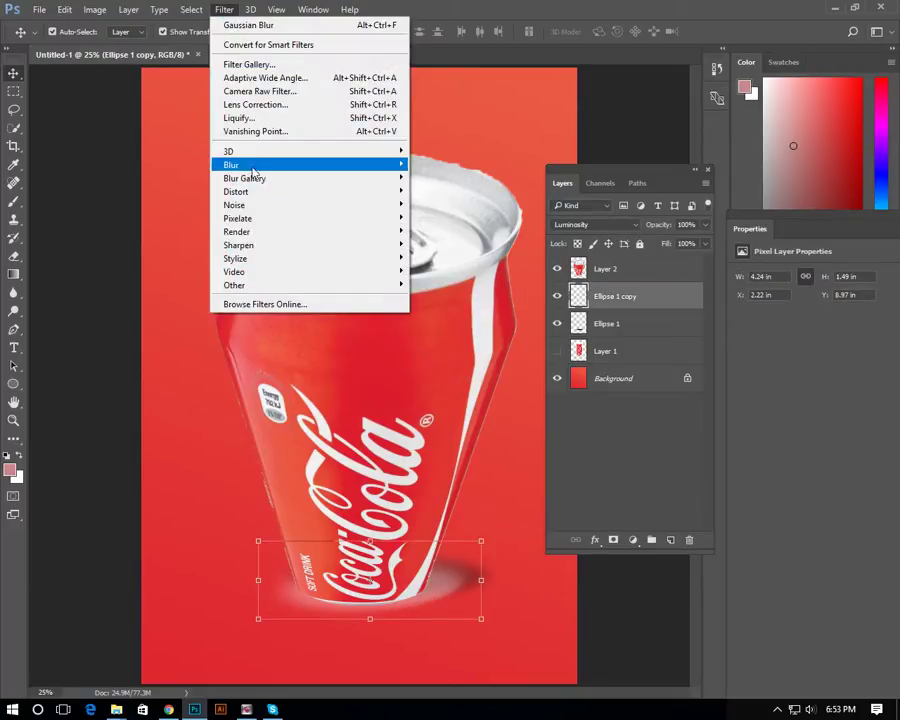
mouse_move(258, 166)
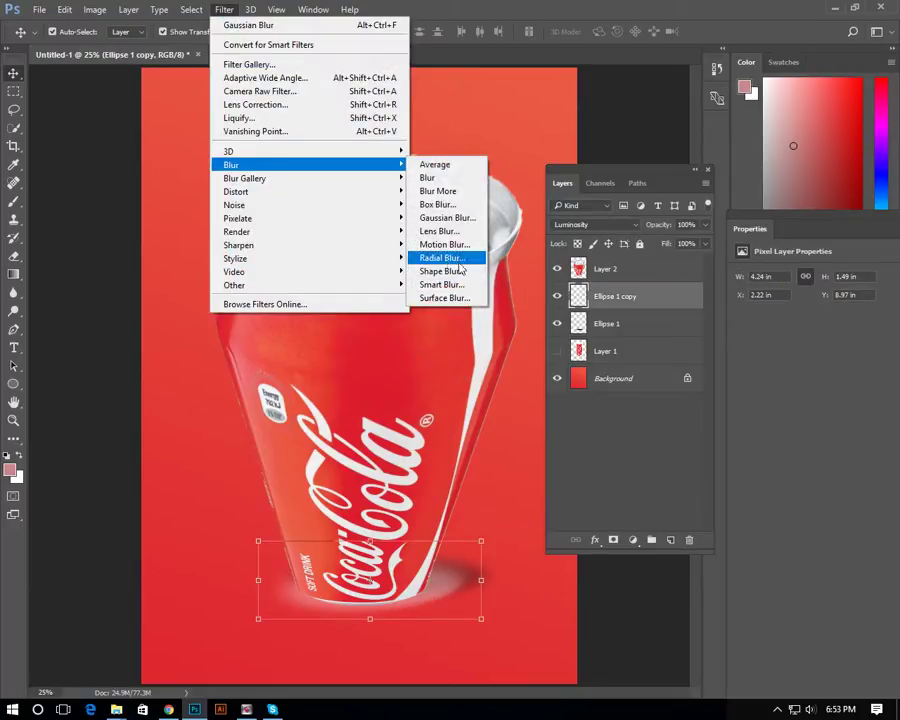
click(435, 244)
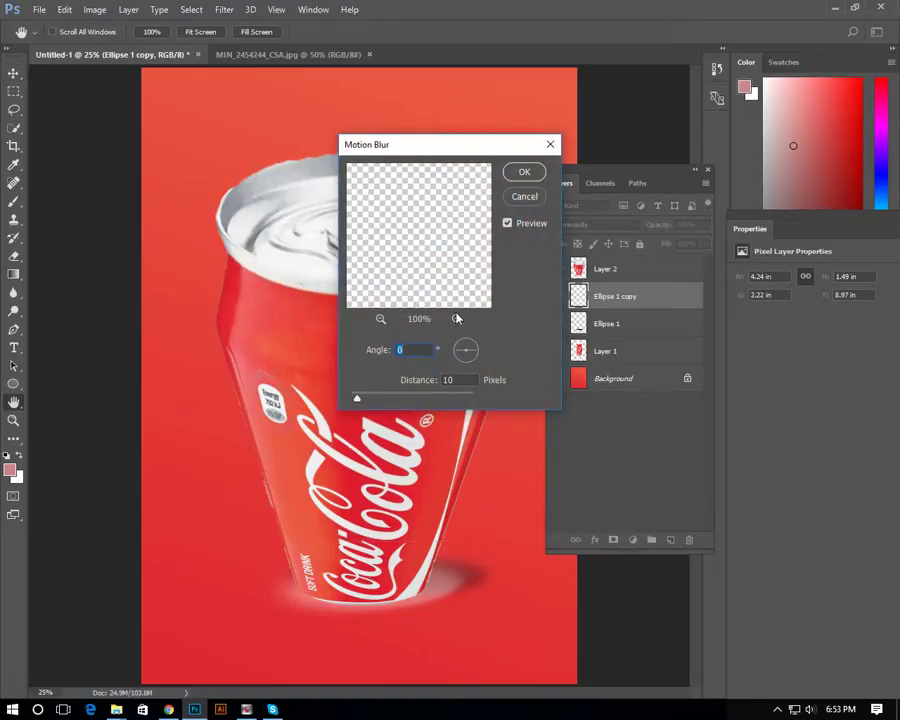
drag(358, 396, 433, 396)
drag(476, 360, 474, 352)
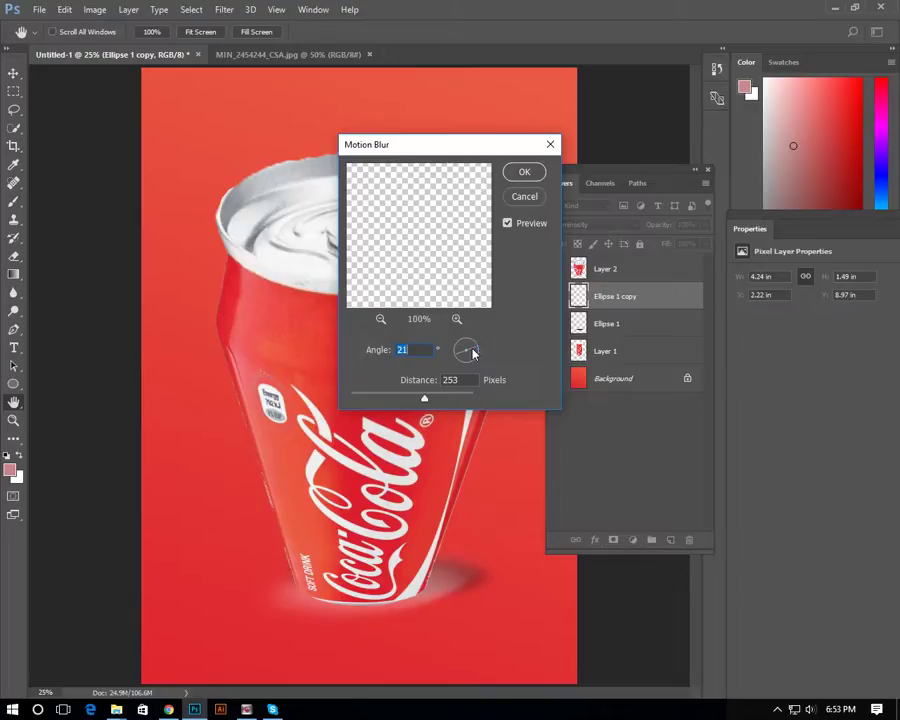
click(524, 171)
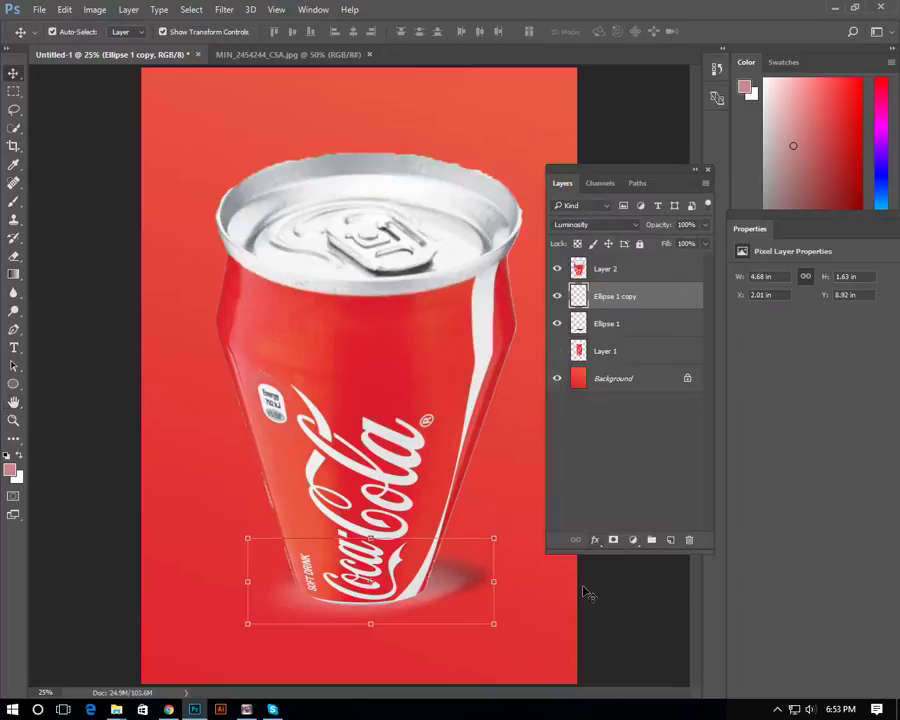
Scale the blurred ellipse copy down to about 4.4 by 1.54 in under the can's base
click(630, 622)
click(462, 577)
drag(496, 539, 488, 541)
key(Return)
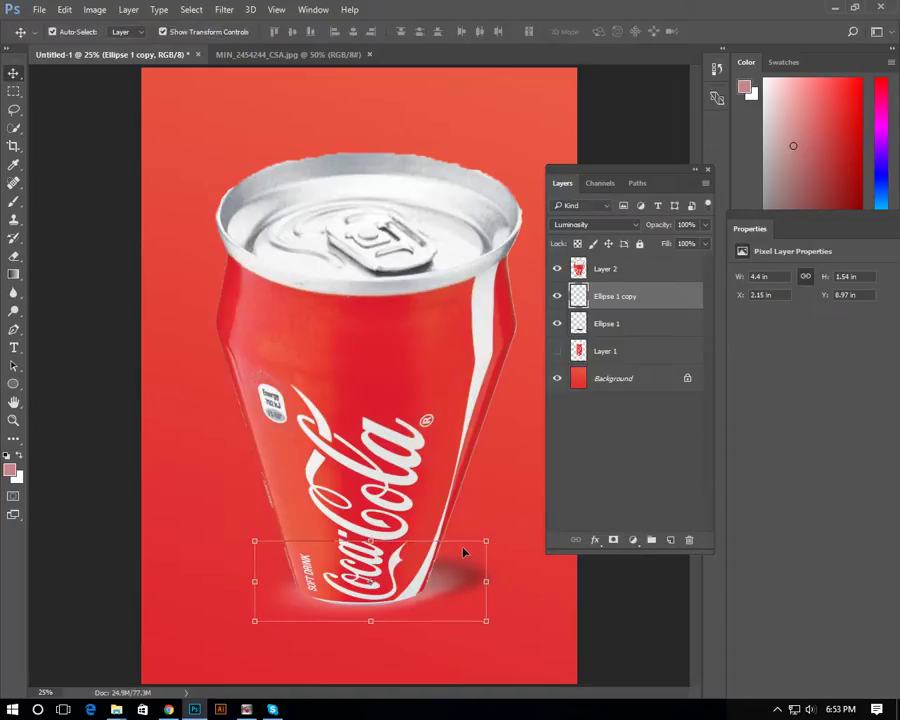
Apply a near-black (0c0000) Color Overlay in Normal mode at 100% opacity to the Ellipse 1 copy layer
click(595, 540)
click(633, 465)
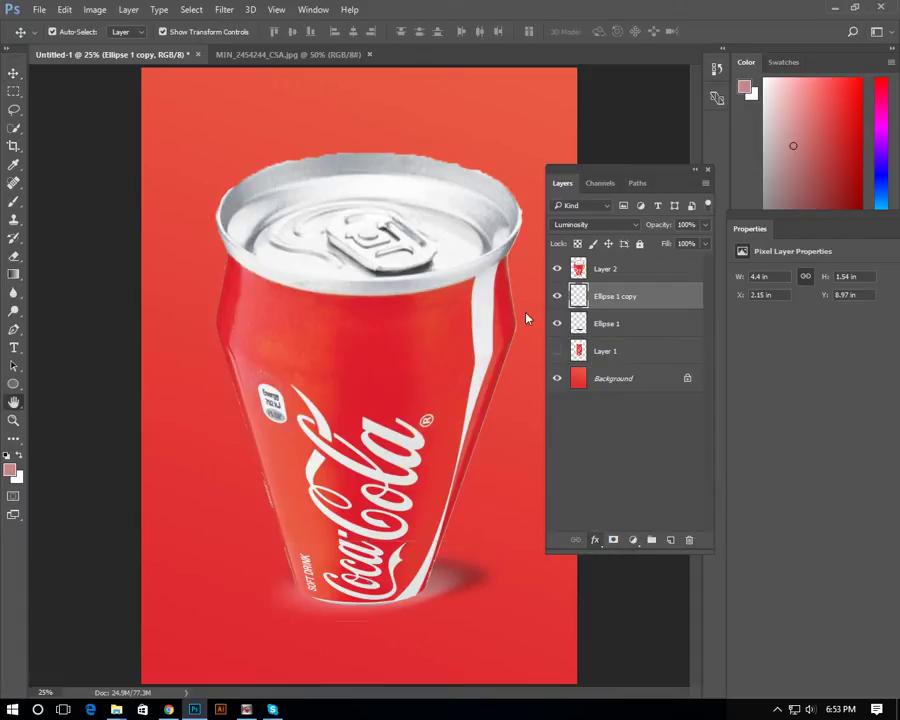
drag(444, 131, 822, 353)
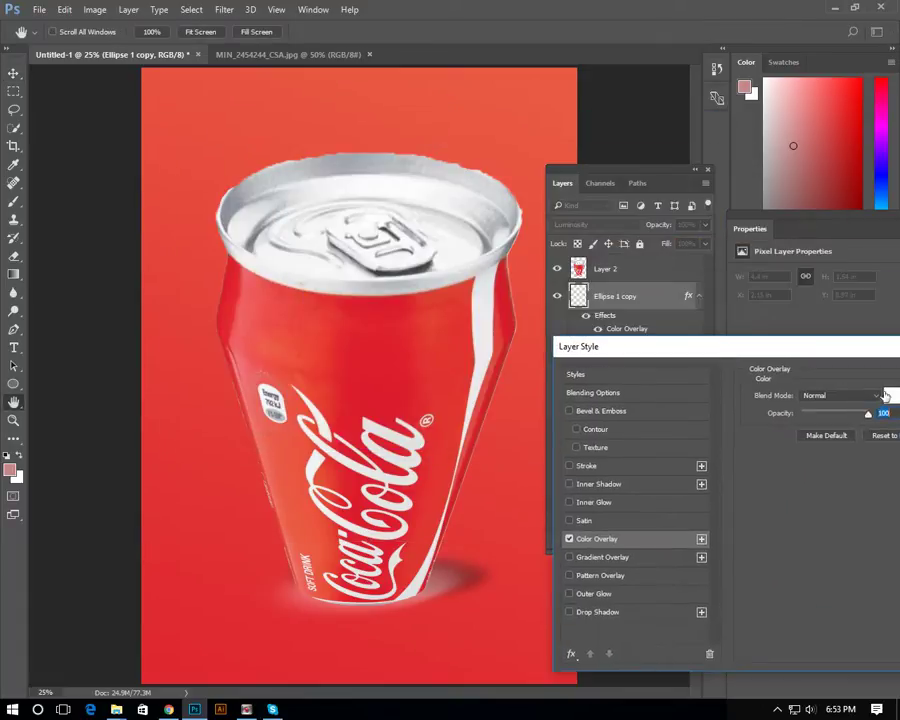
click(886, 397)
drag(640, 441, 726, 323)
click(721, 472)
drag(720, 475, 730, 529)
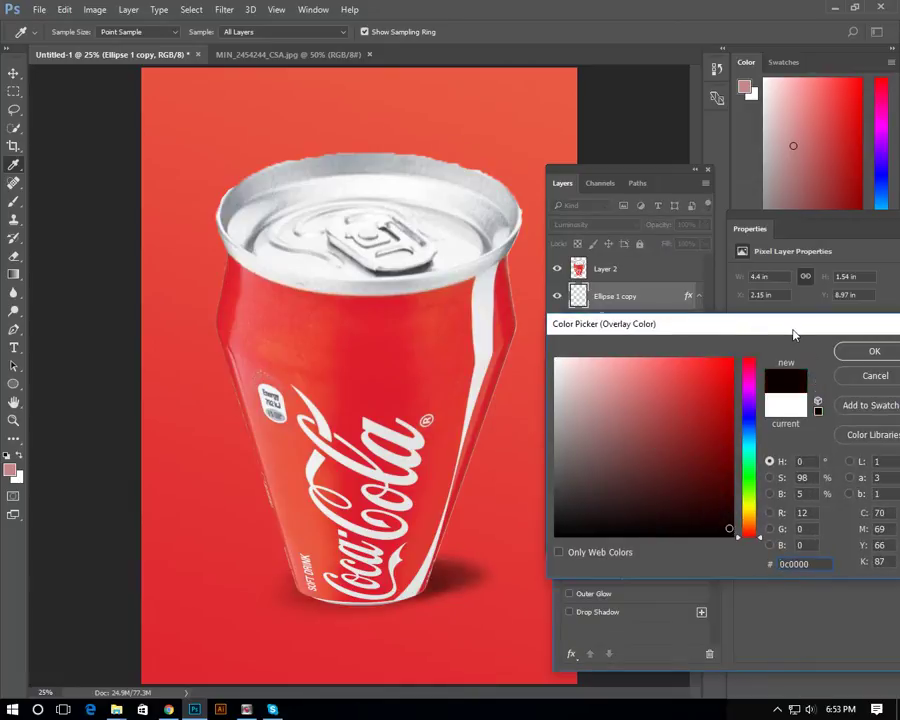
drag(793, 337, 567, 388)
click(650, 401)
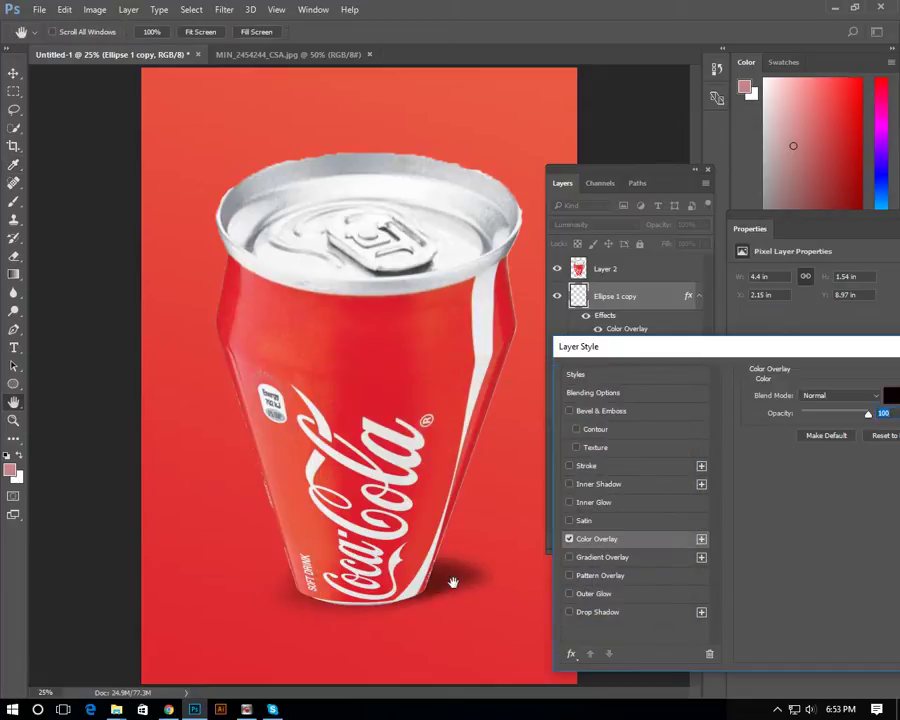
drag(843, 361, 577, 350)
click(687, 378)
Move the darkened ellipse copy leftward so its shadow falls on the left side of the can's base
key(v)
drag(456, 571, 399, 569)
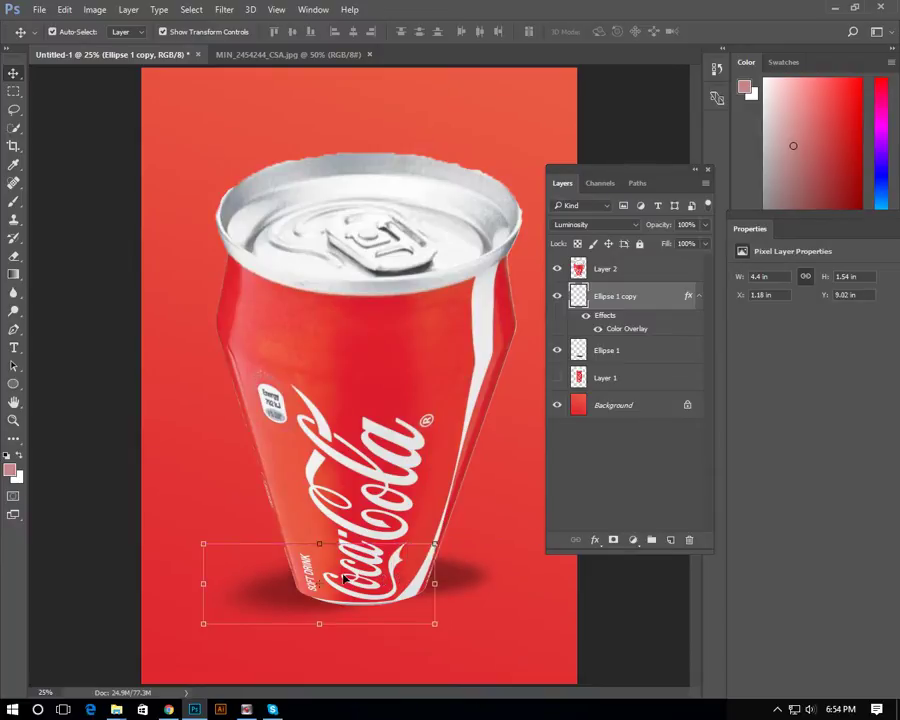
drag(257, 601, 287, 606)
Move the Ellipse 1 shadow closer to the can's base, to about X 2.29 in and Y 9.17 in
click(581, 587)
drag(466, 577, 452, 589)
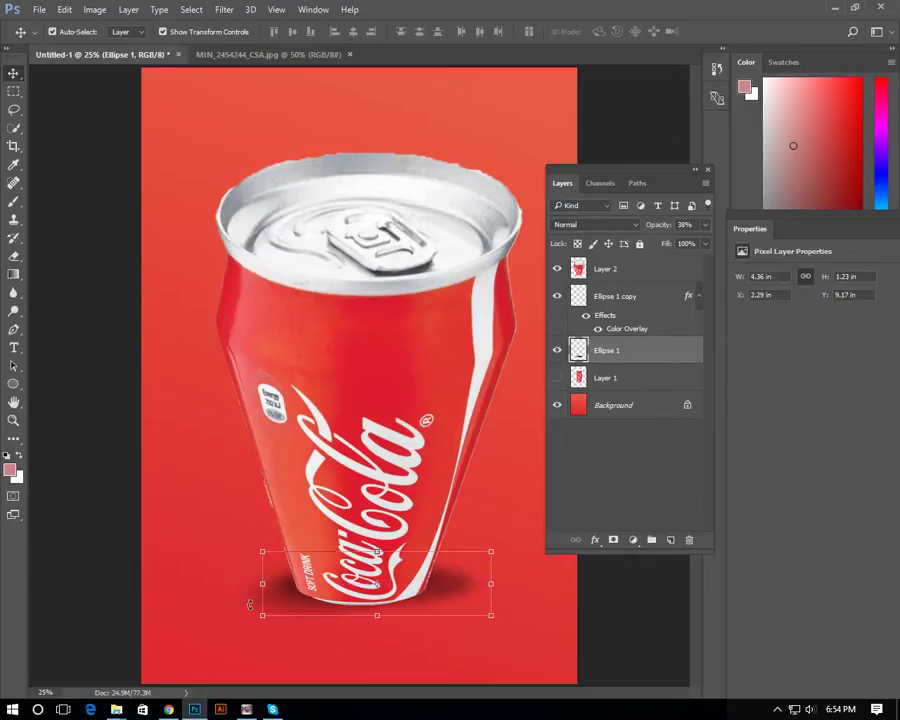
click(677, 592)
key(ctrl+minus)
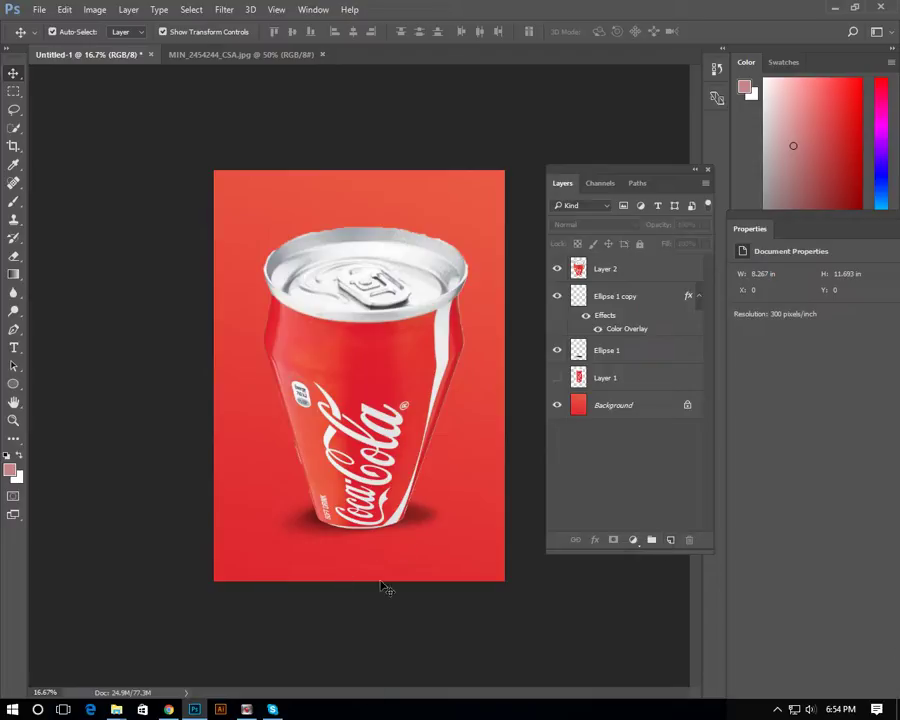
click(488, 629)
click(325, 189)
Switch to Chrome and search Google for "scratch background" in a new tab
click(168, 709)
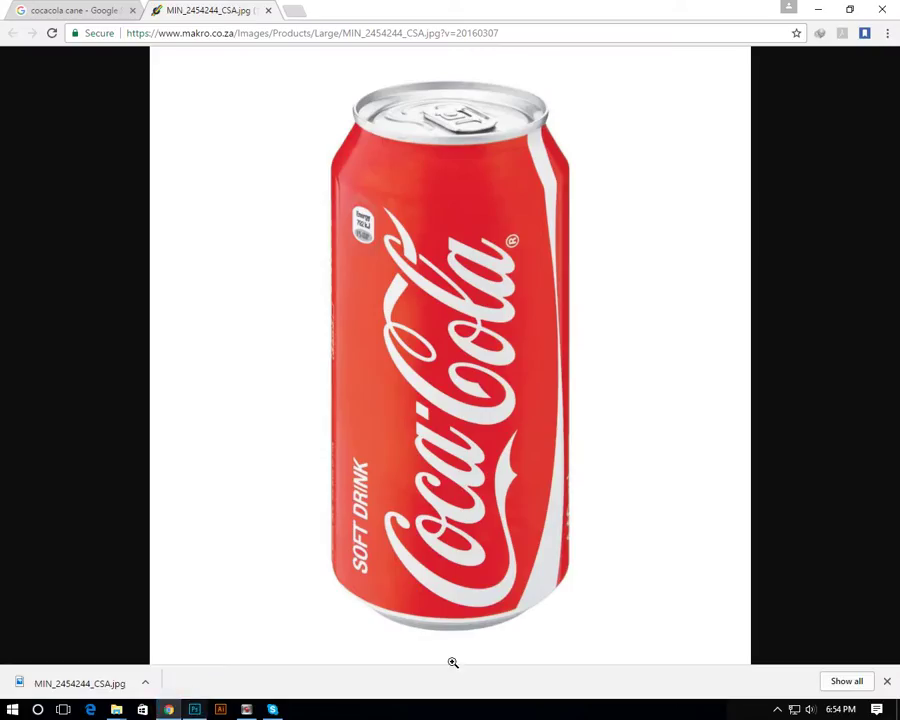
click(293, 11)
click(132, 32)
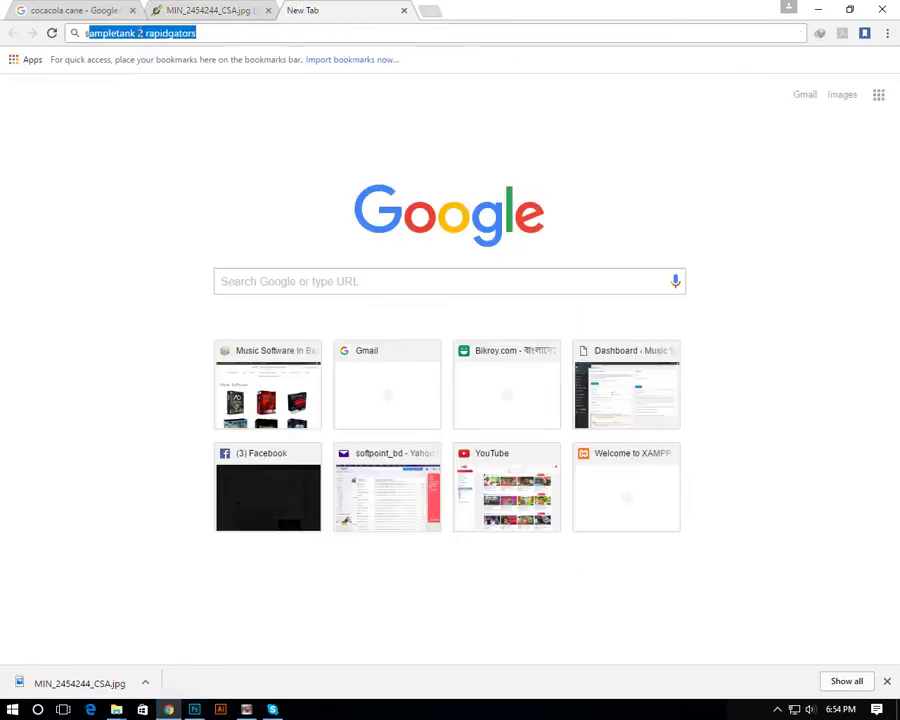
text(scratch)
text( gacgrou)
key(BackSpace)
key(BackSpace)
key(BackSpace)
key(BackSpace)
key(BackSpace)
key(BackSpace)
key(BackSpace)
text(background)
key(Return)
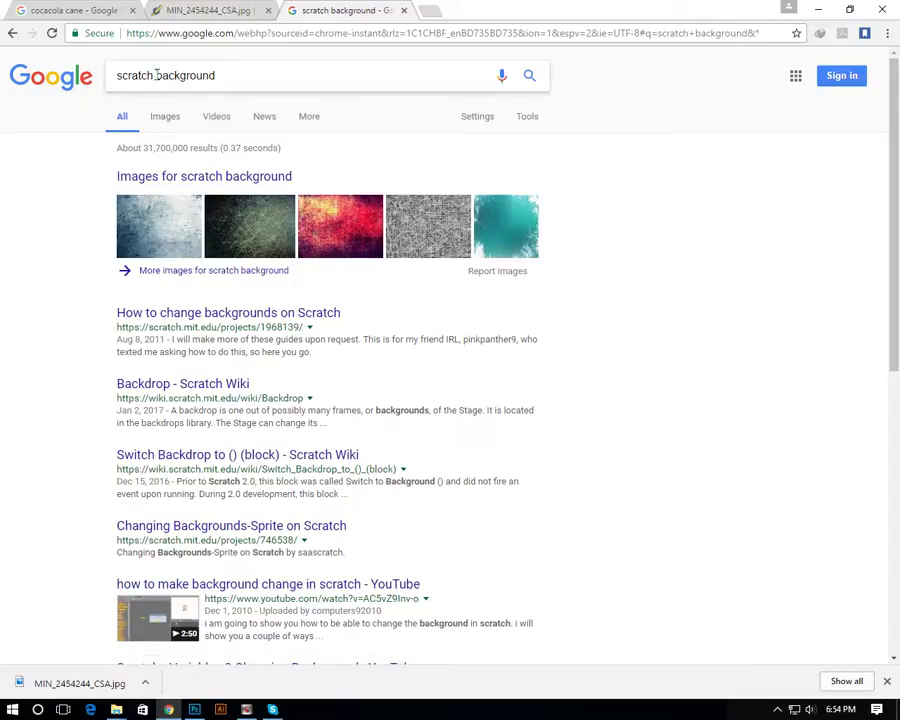
Change the search to "scratch floor" and browse its image results for a suitable scratched texture
double_click(160, 76)
text(loor)
key(BackSpace)
key(BackSpace)
key(BackSpace)
key(BackSpace)
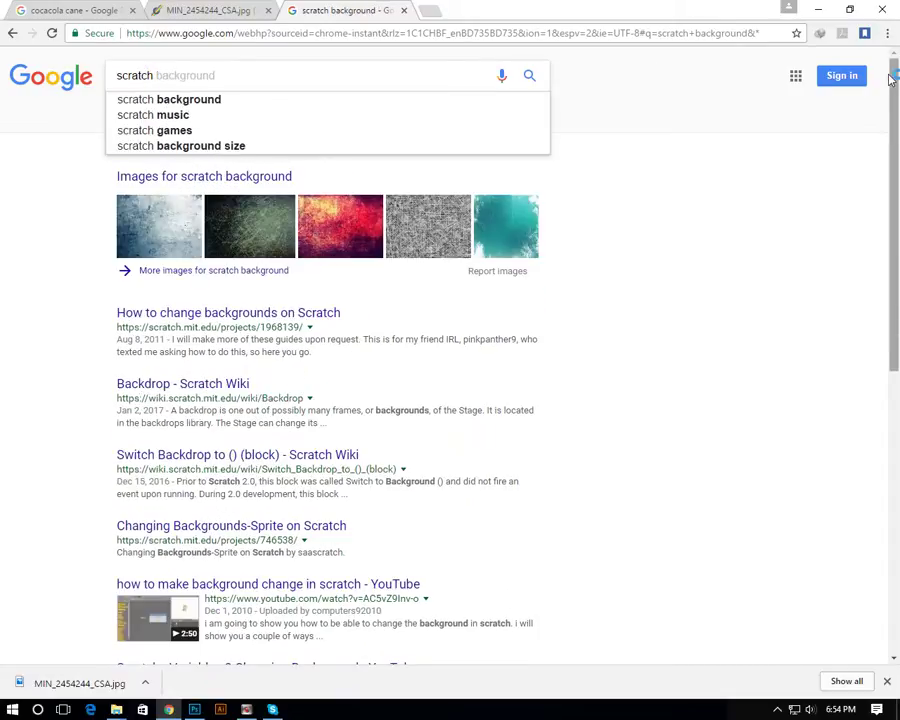
text(floor)
key(Return)
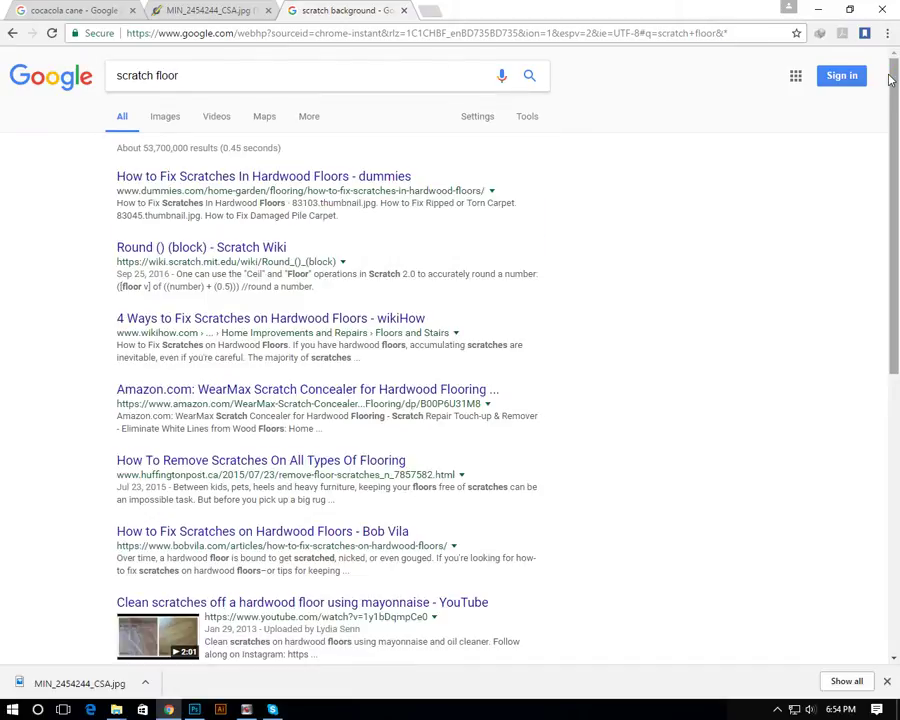
click(164, 117)
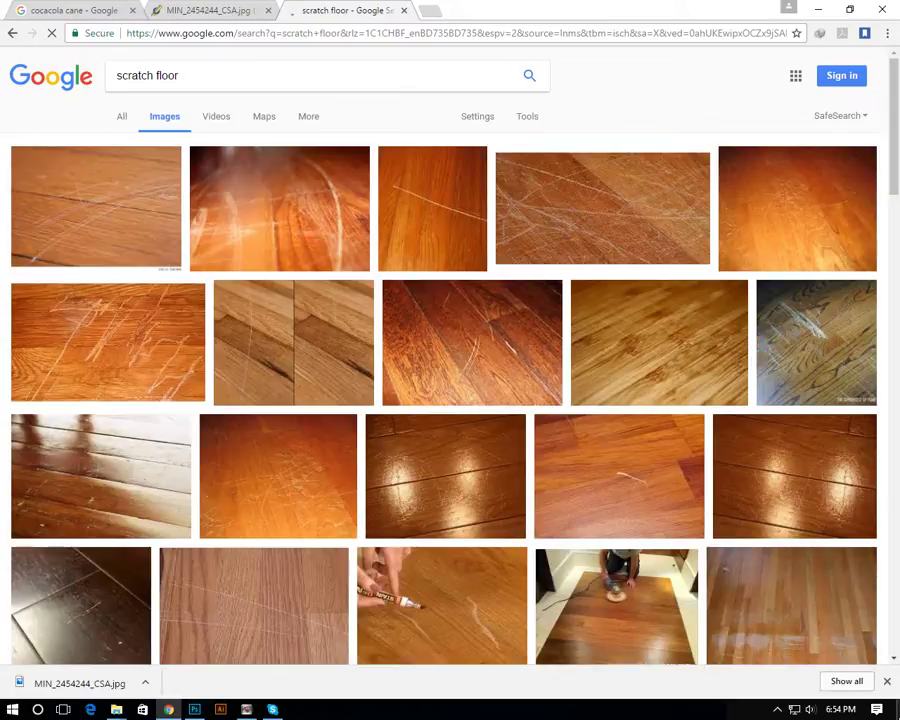
scroll(504, 285, down, 5)
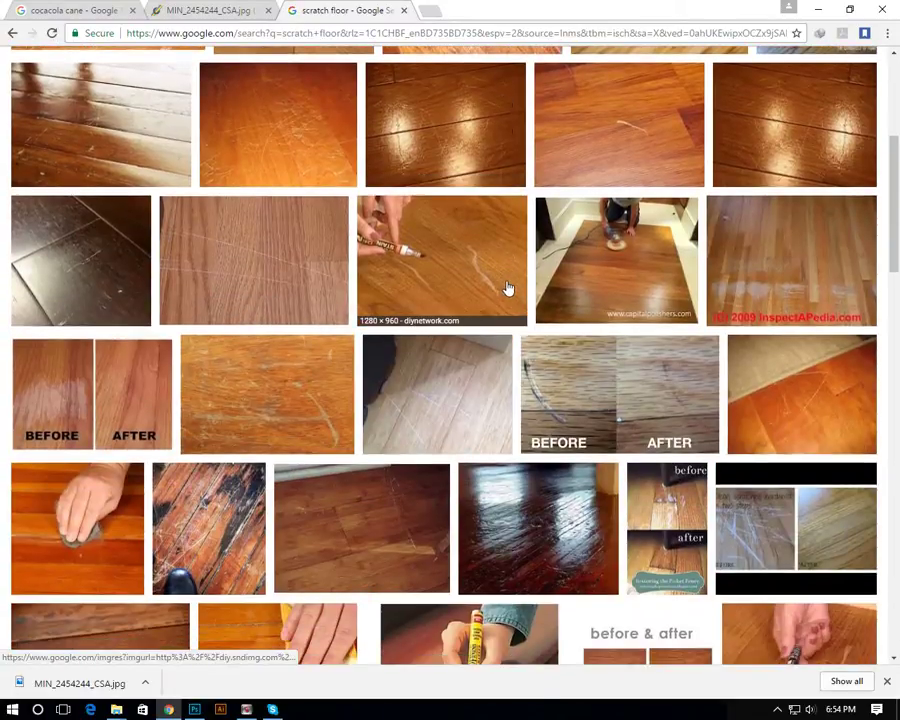
scroll(508, 290, down, 6)
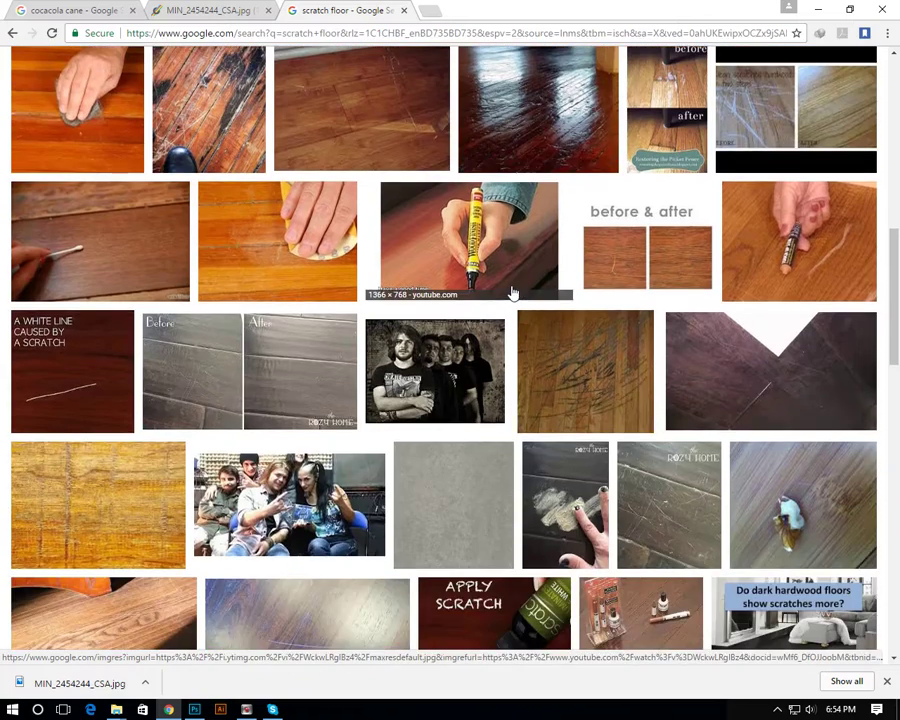
Copy the full-size "Floor Scratch Repair" image from the search results and paste it into the can poster in Photoshop
scroll(512, 292, up, 6)
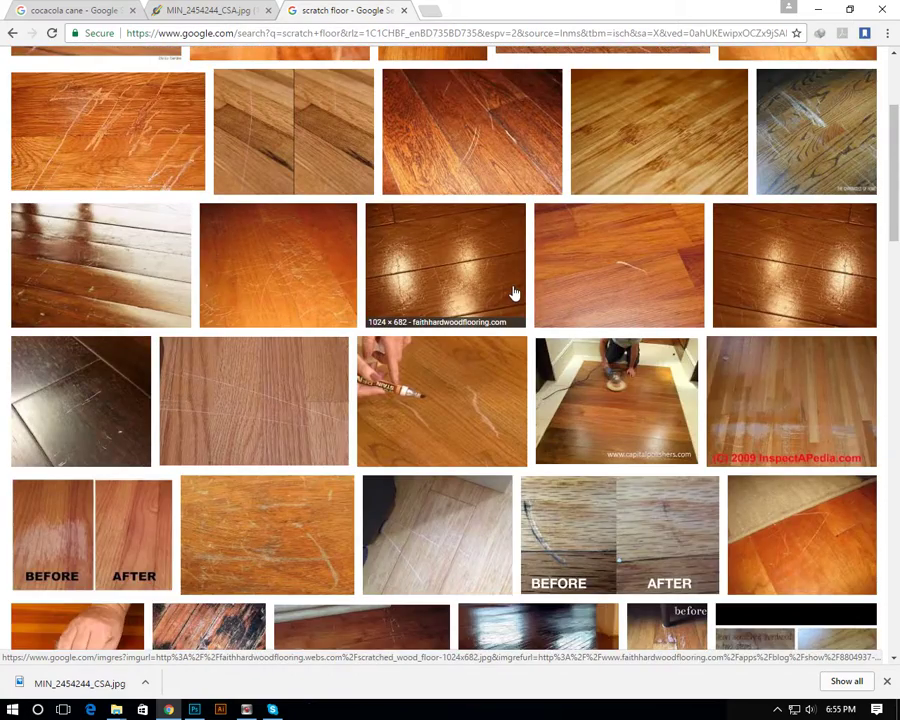
scroll(513, 292, up, 3)
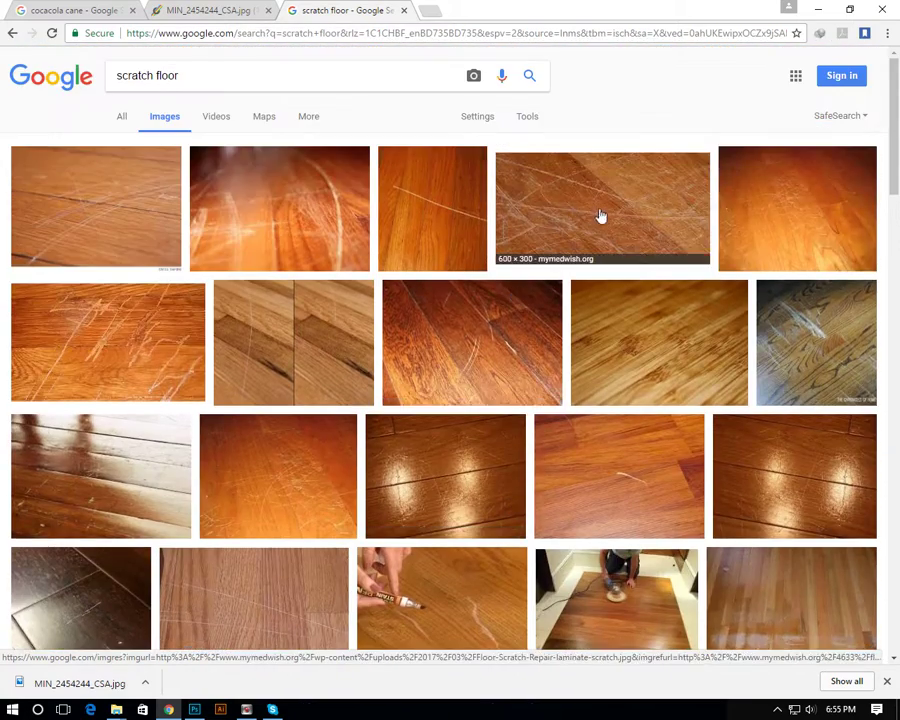
click(588, 211)
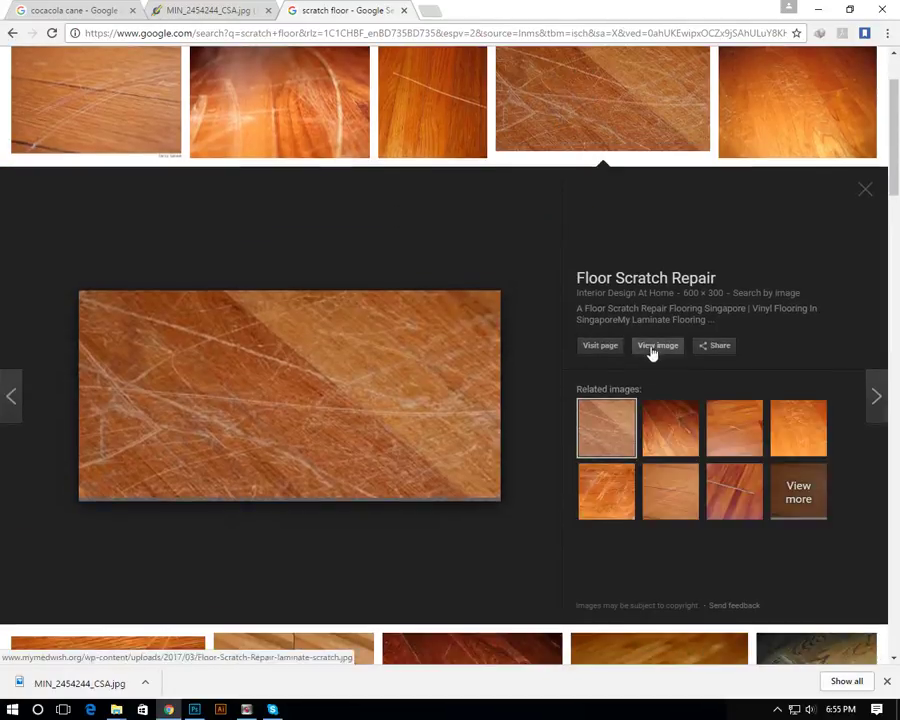
click(652, 345)
right_click(372, 325)
click(415, 365)
key(alt+Tab)
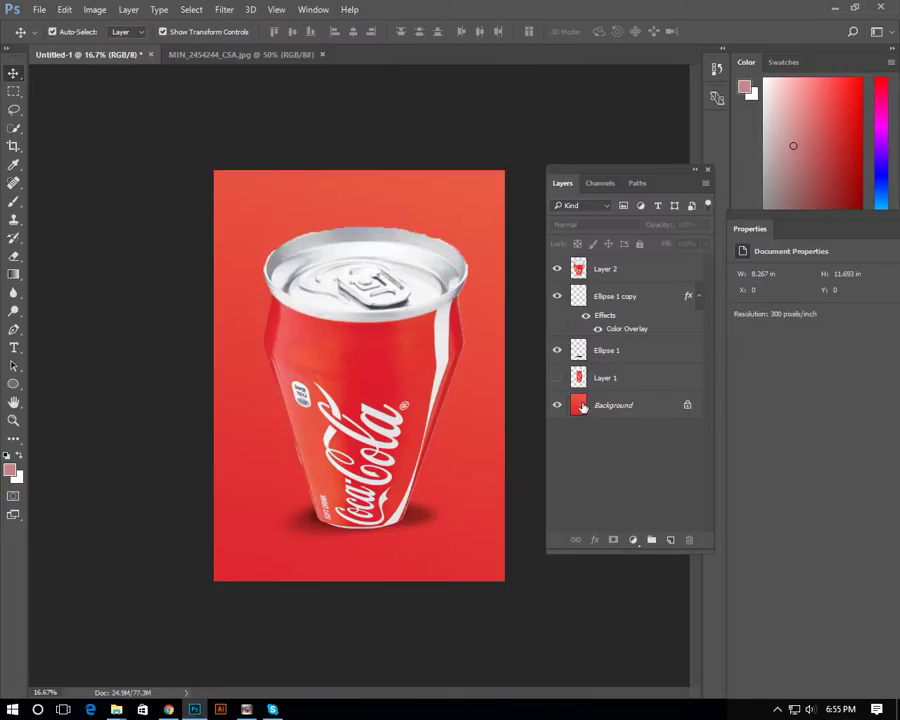
key(ctrl+v)
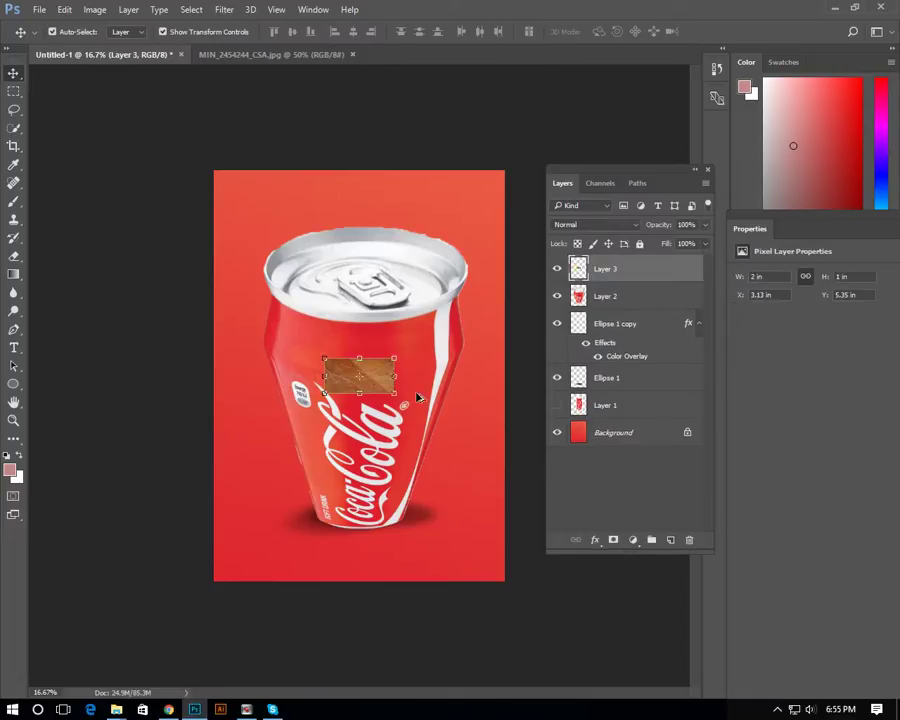
Enlarge and distort the pasted wood image into a perspective tabletop about 17.7 in wide, placed across the poster's lower part
drag(394, 393, 530, 460)
drag(455, 390, 462, 514)
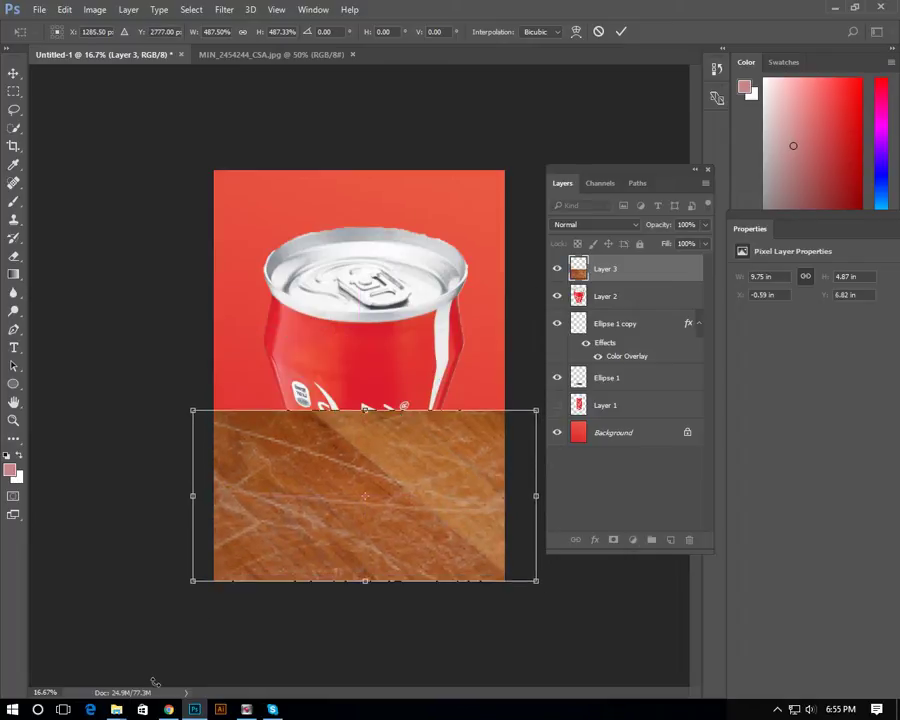
drag(195, 587, 53, 581)
drag(192, 413, 276, 411)
mouse_move(364, 410)
mouse_down()
mouse_move(368, 366)
mouse_move(368, 458)
mouse_move(377, 402)
mouse_up()
key(Return)
drag(338, 472, 339, 508)
Reorder the layers so the wood floor, Layer 3, sits behind the can and directly below the Ellipse 1 shadow
drag(631, 261, 631, 374)
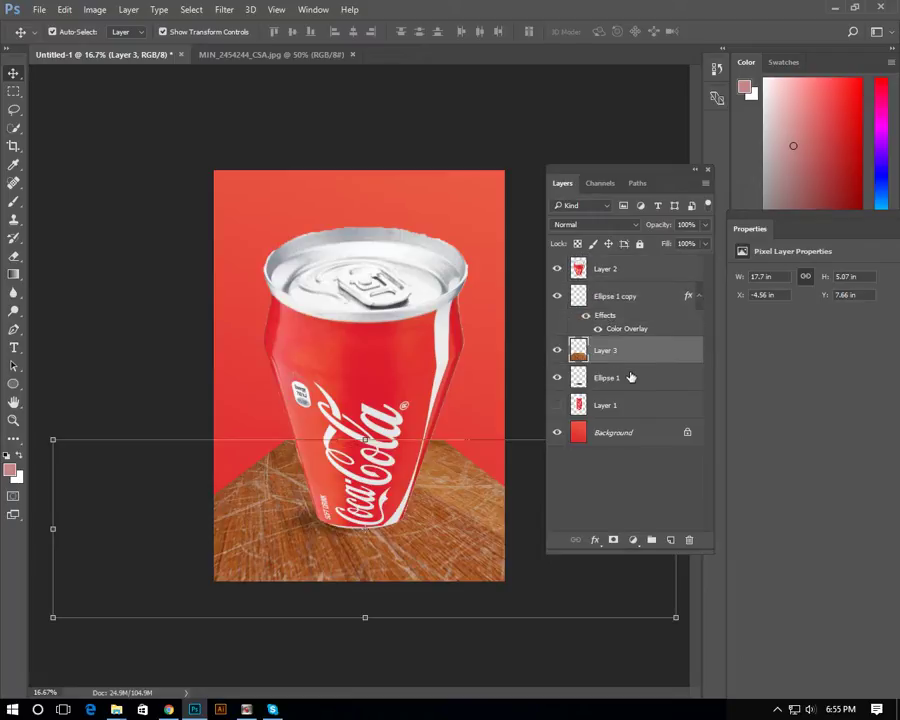
click(121, 338)
click(466, 539)
drag(600, 386, 606, 350)
click(118, 455)
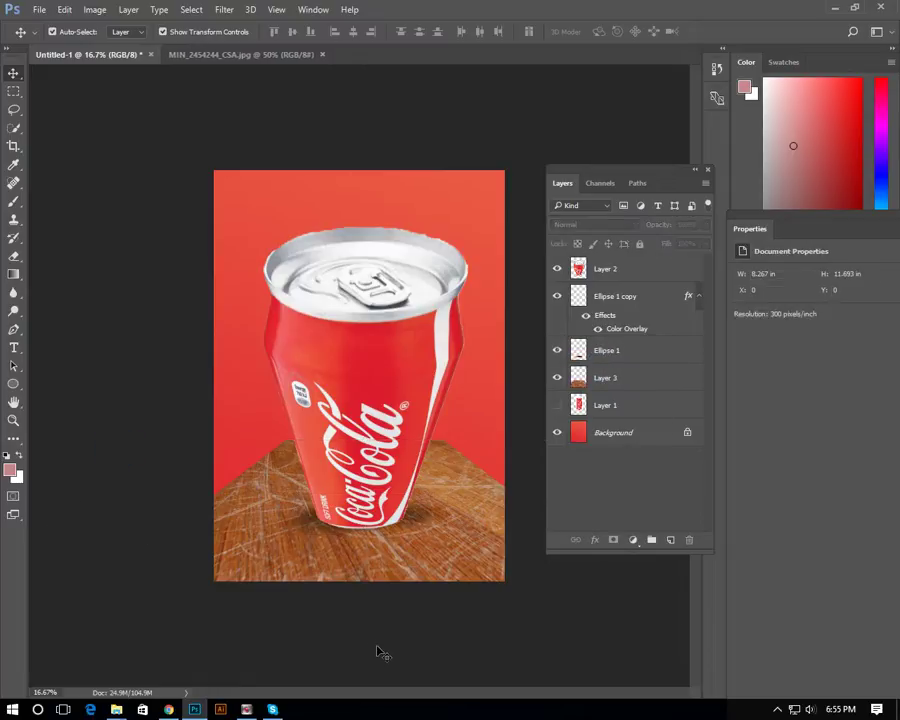
Warp the wood floor on Layer 3 by reshaping its back edge on both sides of the can, and apply the transformation
click(253, 485)
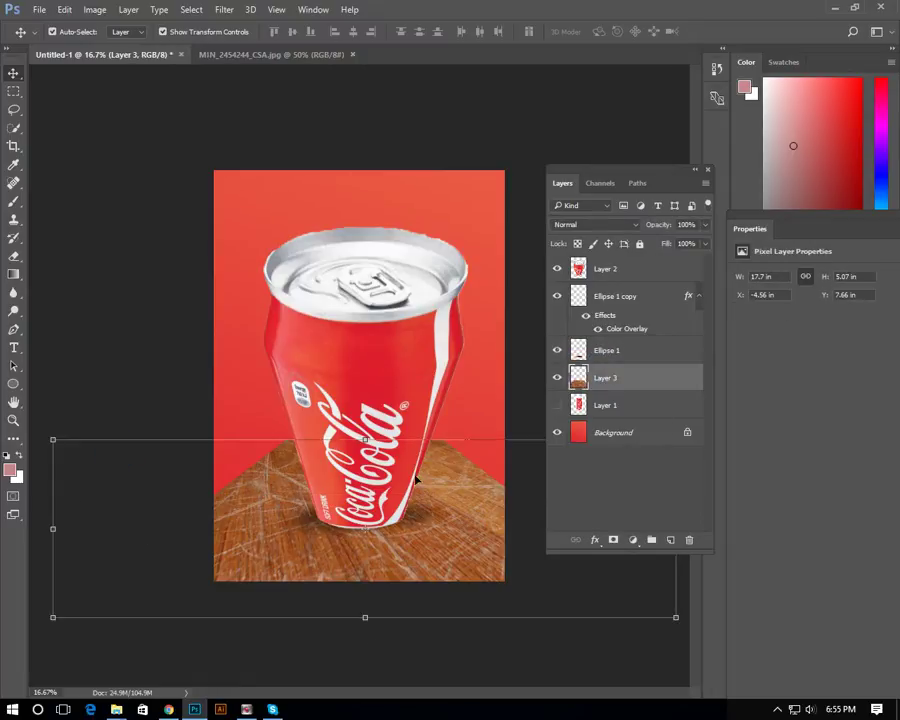
key(ctrl)
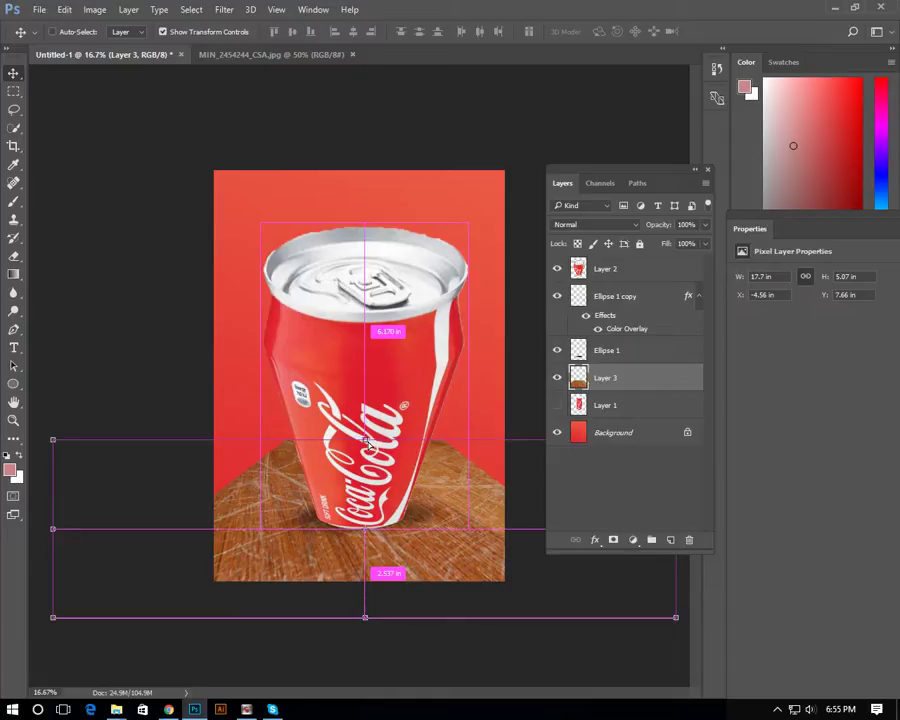
key(ctrl+t)
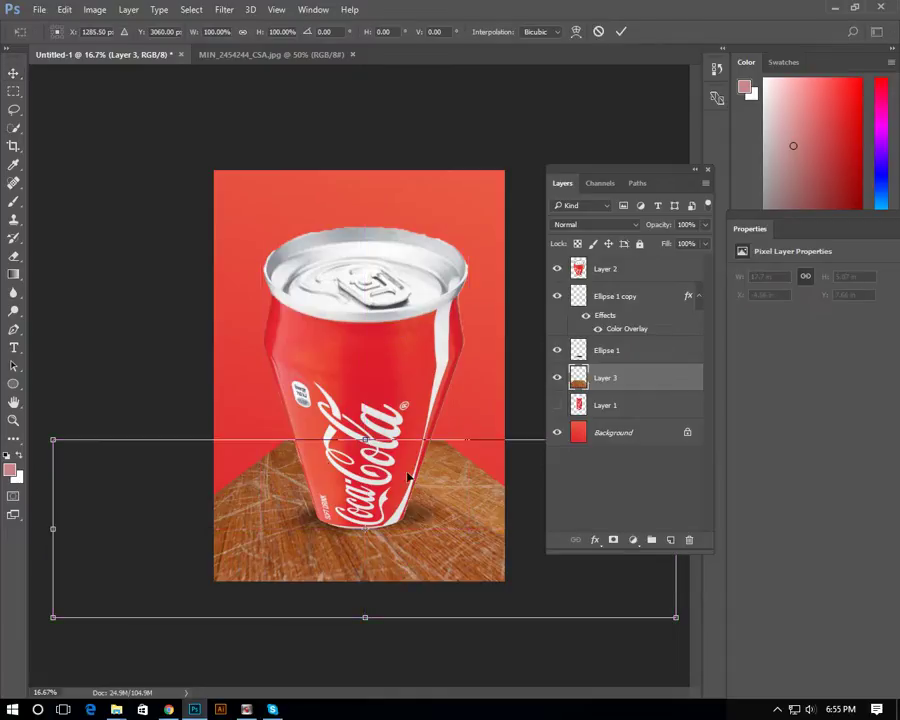
click(576, 31)
drag(258, 492, 388, 526)
click(290, 487)
drag(290, 487, 261, 466)
click(452, 486)
drag(452, 486, 426, 466)
key(v)
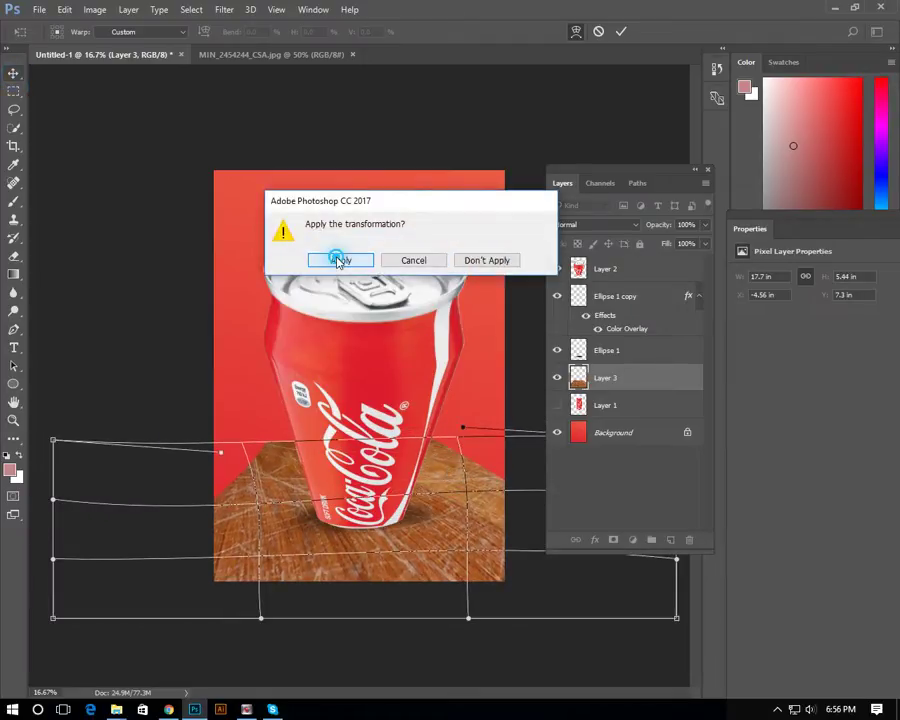
click(341, 260)
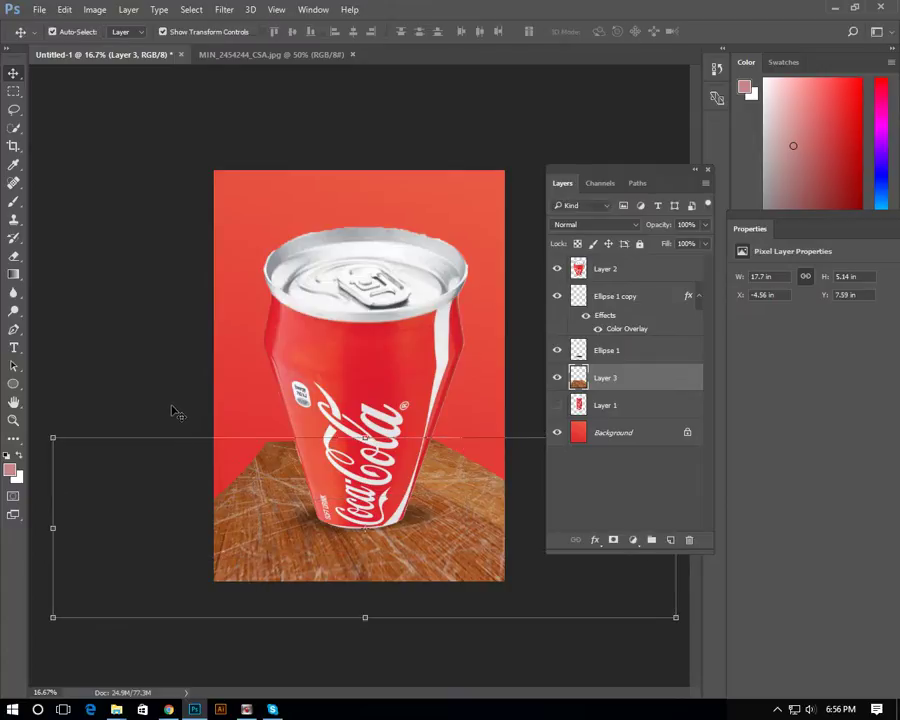
click(140, 380)
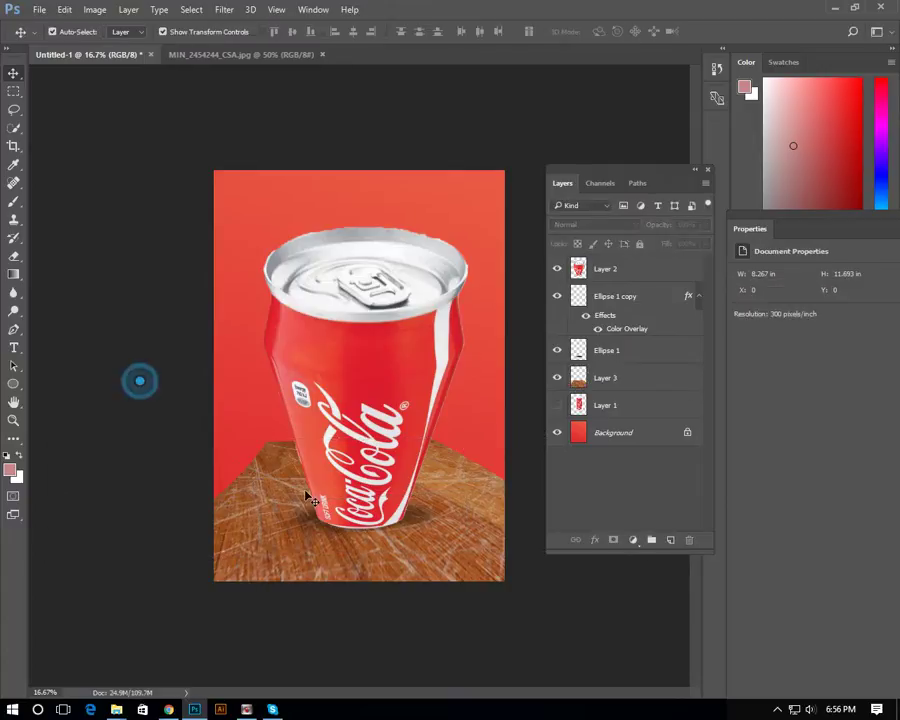
click(465, 466)
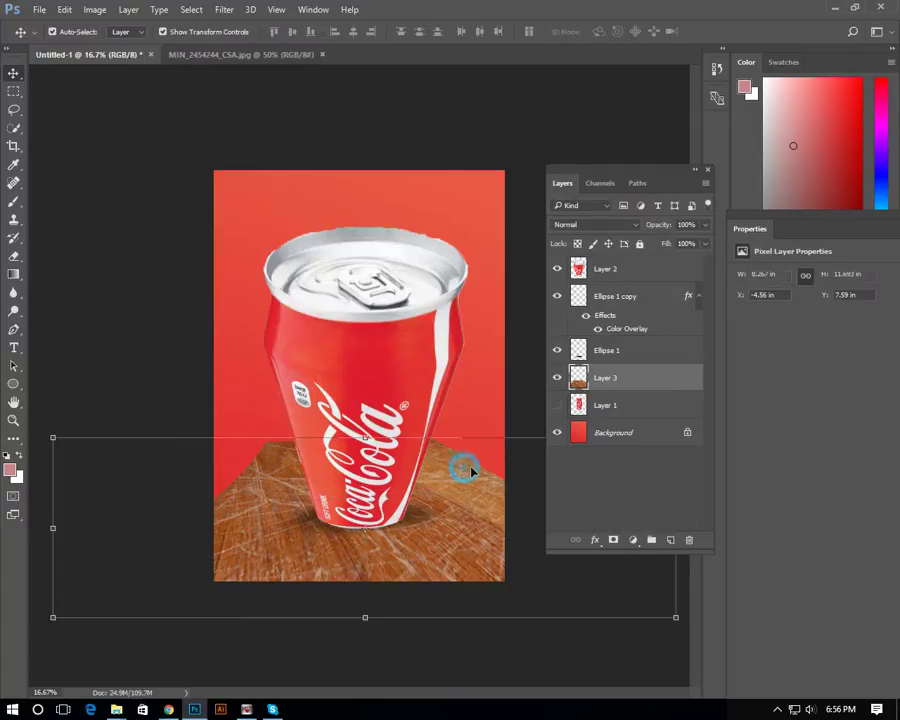
click(358, 193)
click(236, 524)
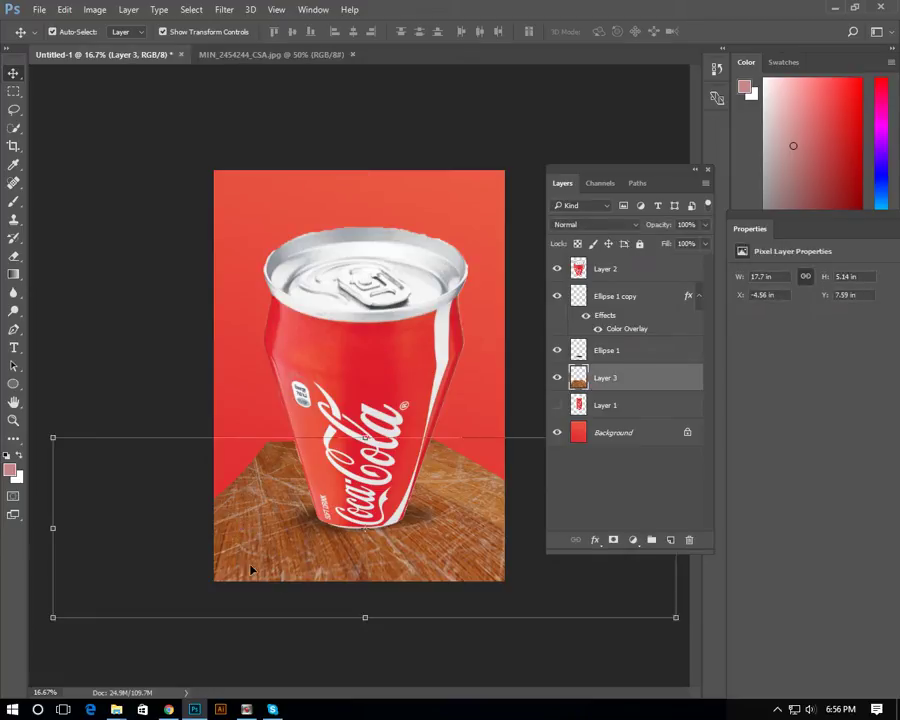
click(265, 360)
Set up a soft round Brush at 600 px with 0% hardness, with the wood floor layer selected
click(282, 485)
click(13, 203)
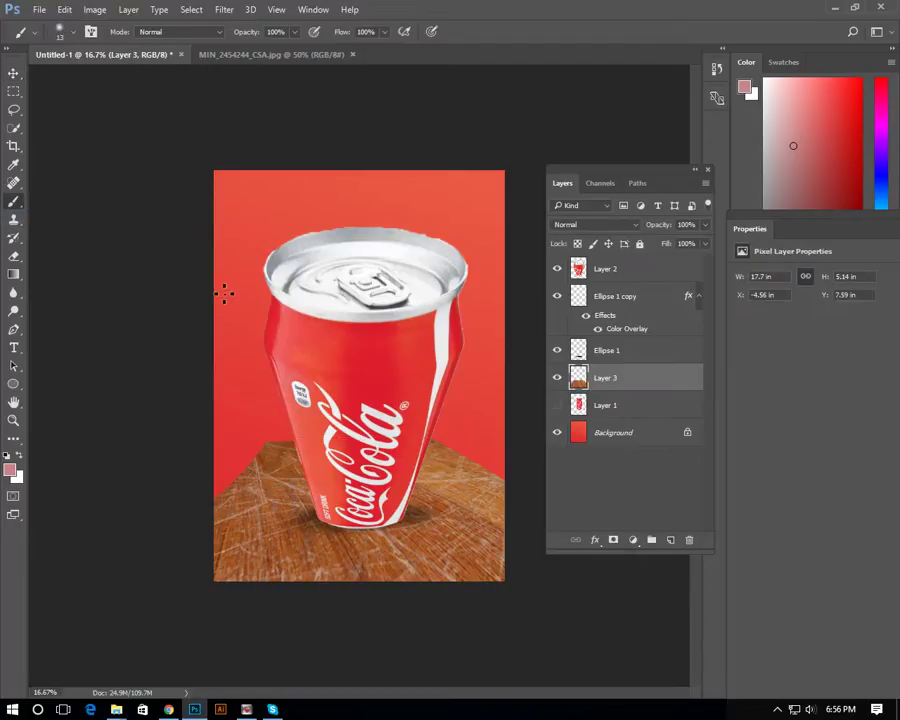
key(bracketright)
key(bracketright)
key(bracketright)
key(bracketright)
key(bracketright)
key(bracketright)
key(bracketright)
key(bracketright)
click(70, 31)
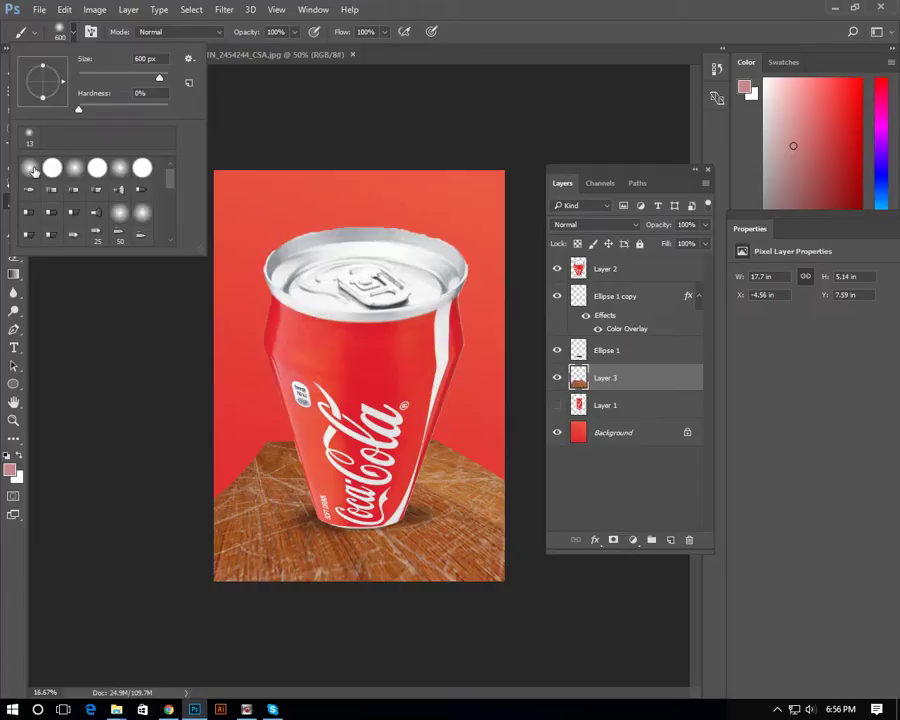
double_click(72, 168)
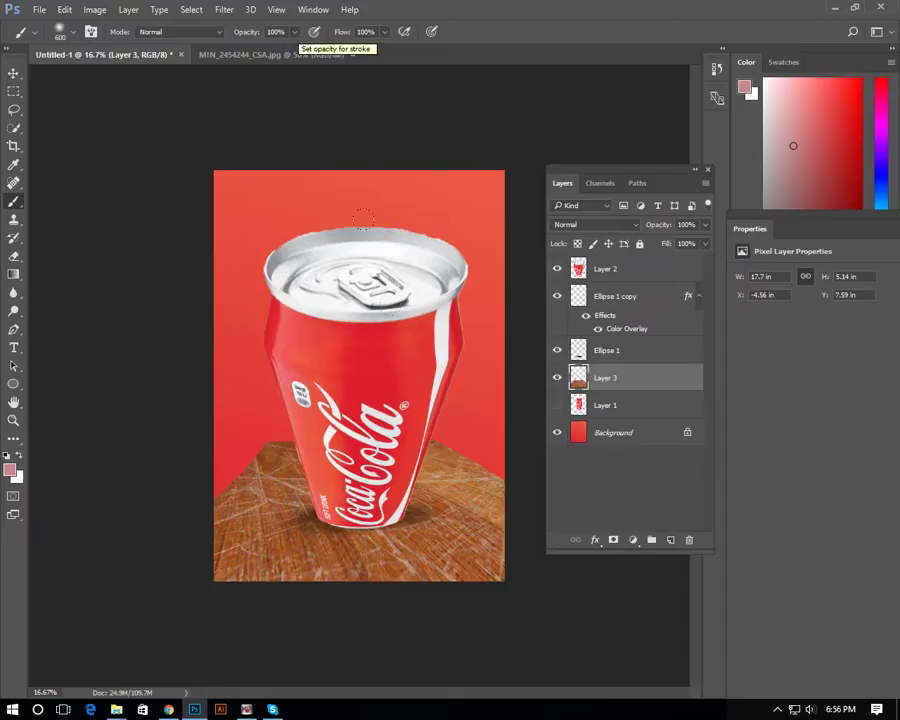
Sample a brown from the wood floor, #8b4b2f, as the foreground colour
click(556, 404)
click(9, 470)
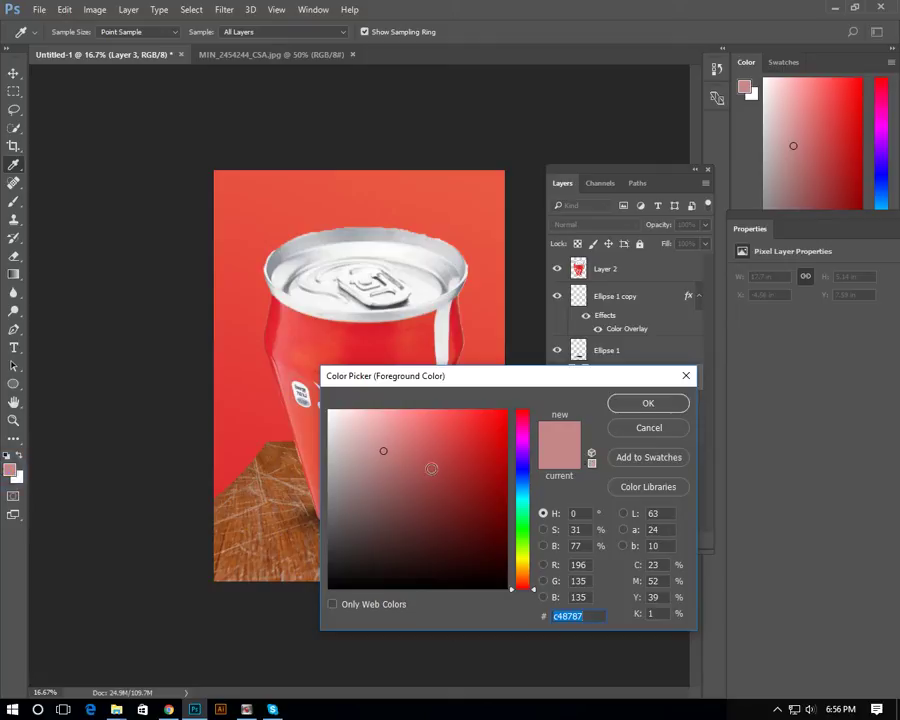
click(283, 518)
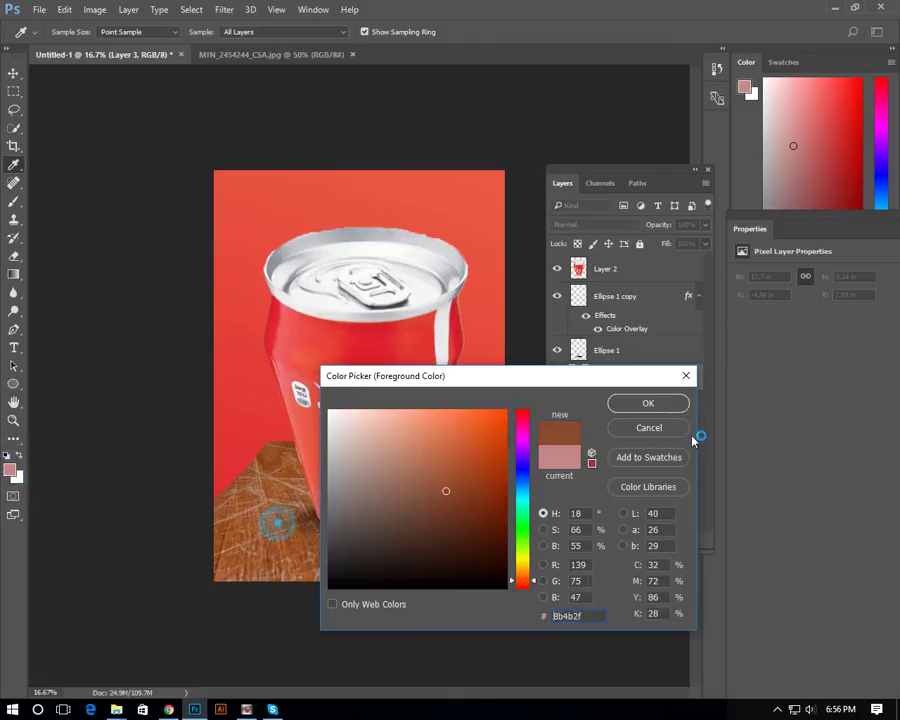
click(648, 403)
Try single brown dabs with a soft and a hard 600 px brush above the can, undo both, and return to the soft brush
click(257, 192)
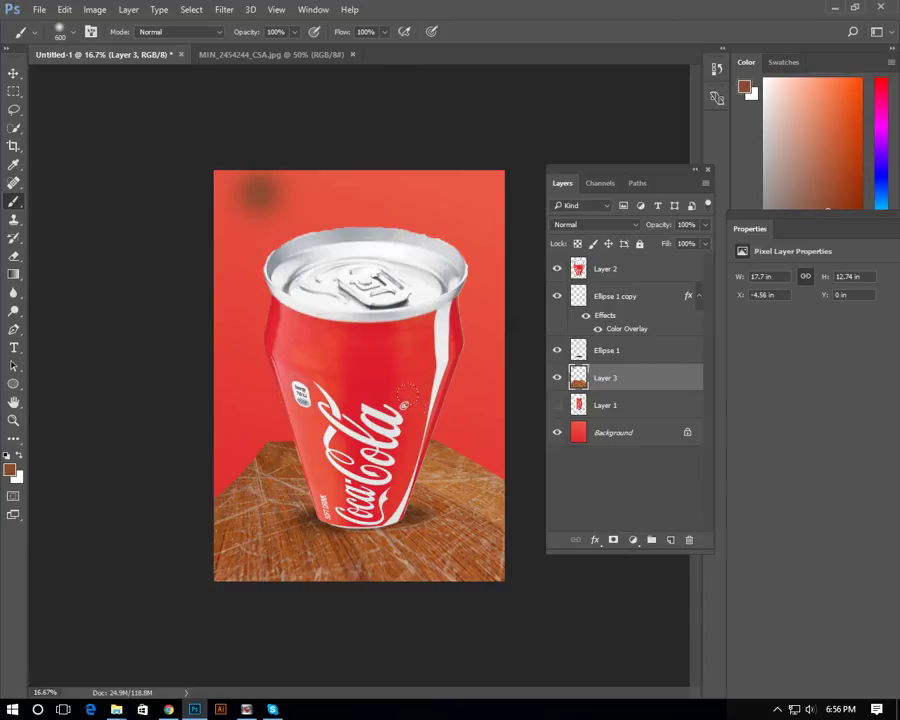
key(ctrl+z)
click(66, 38)
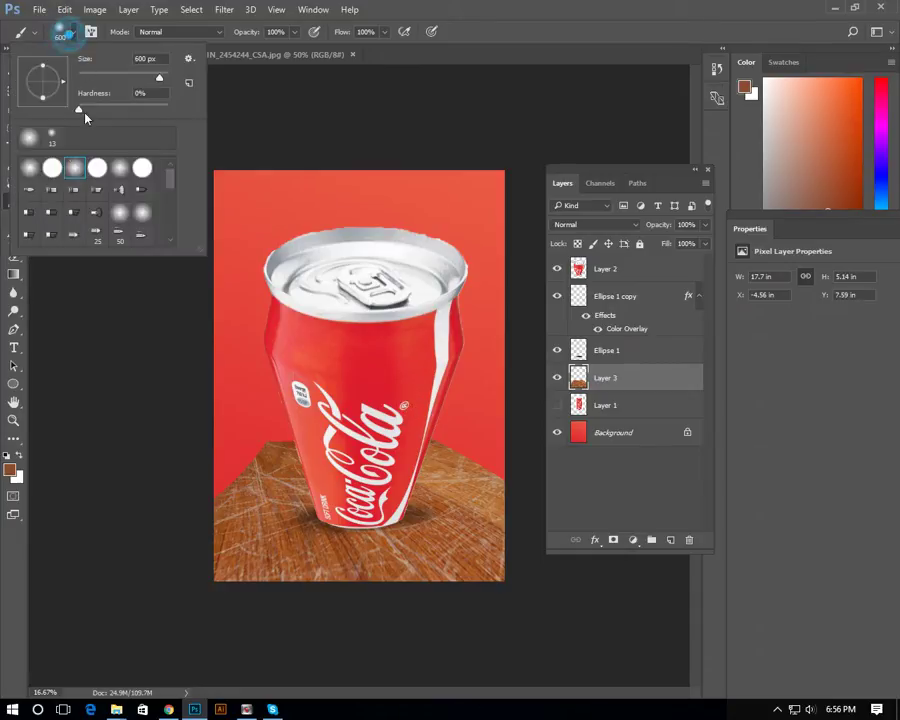
click(43, 117)
key(Return)
click(250, 203)
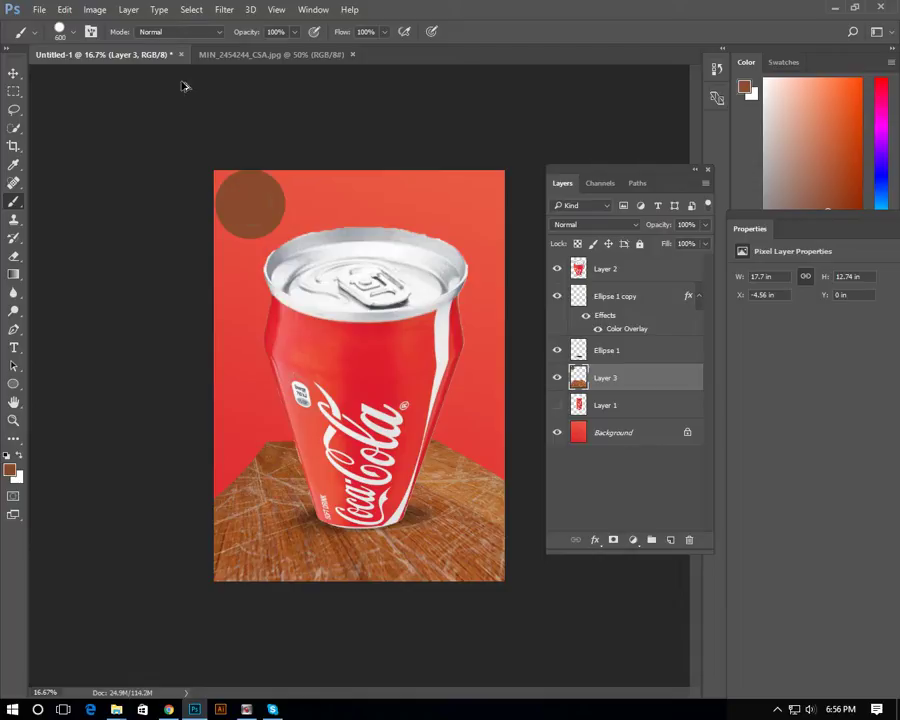
key(ctrl+z)
click(66, 36)
double_click(72, 170)
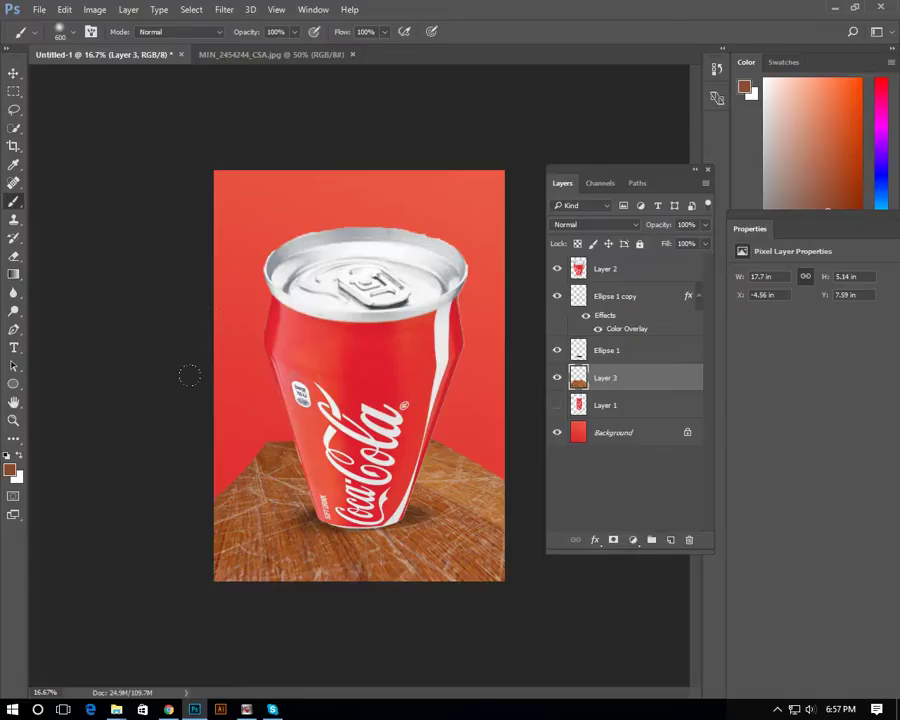
On a new layer above the wood, paint a brown haze along the floor's back edge with 55% opacity and 58% flow
click(671, 540)
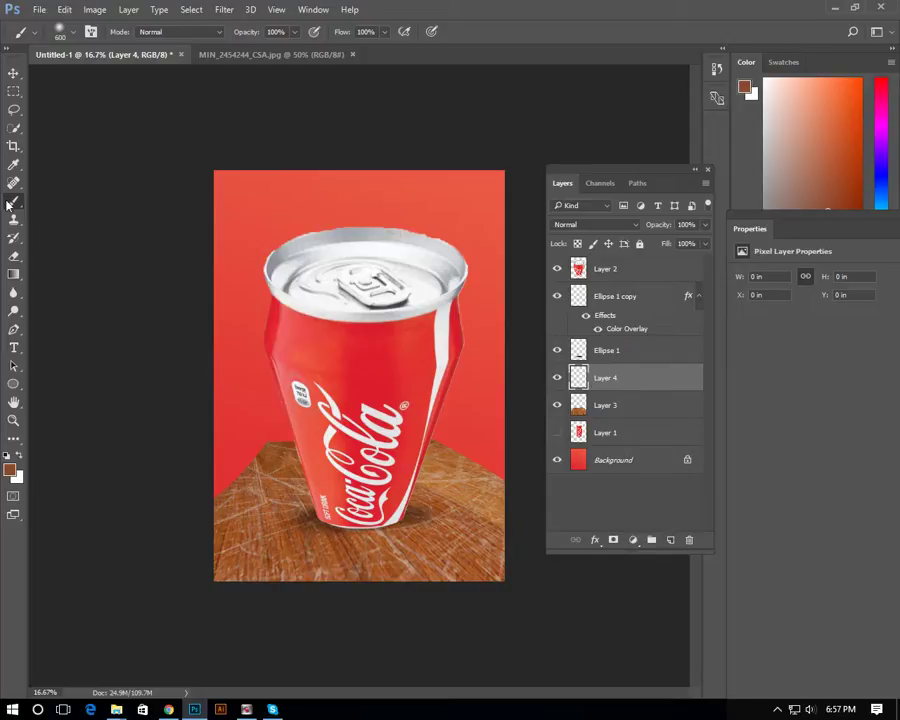
click(295, 32)
drag(384, 32, 370, 58)
mouse_move(247, 427)
mouse_down()
mouse_move(222, 450)
mouse_move(302, 454)
mouse_move(460, 431)
mouse_move(408, 416)
mouse_move(450, 433)
mouse_move(440, 420)
mouse_move(422, 450)
mouse_move(466, 456)
mouse_move(287, 434)
mouse_move(231, 448)
mouse_move(180, 445)
mouse_move(266, 448)
mouse_move(410, 425)
mouse_move(506, 470)
mouse_up()
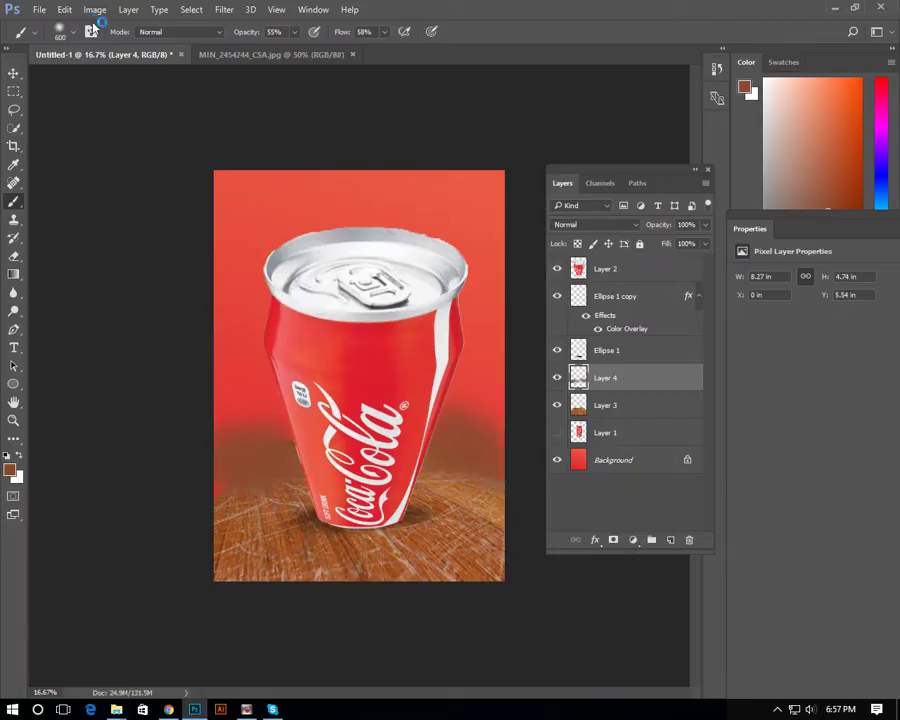
Switch to the 27 px spatter brush, enlarge it to 1100 px, and dab it on the wood beside the can's lower left on Layer 4
click(62, 31)
drag(175, 188, 177, 218)
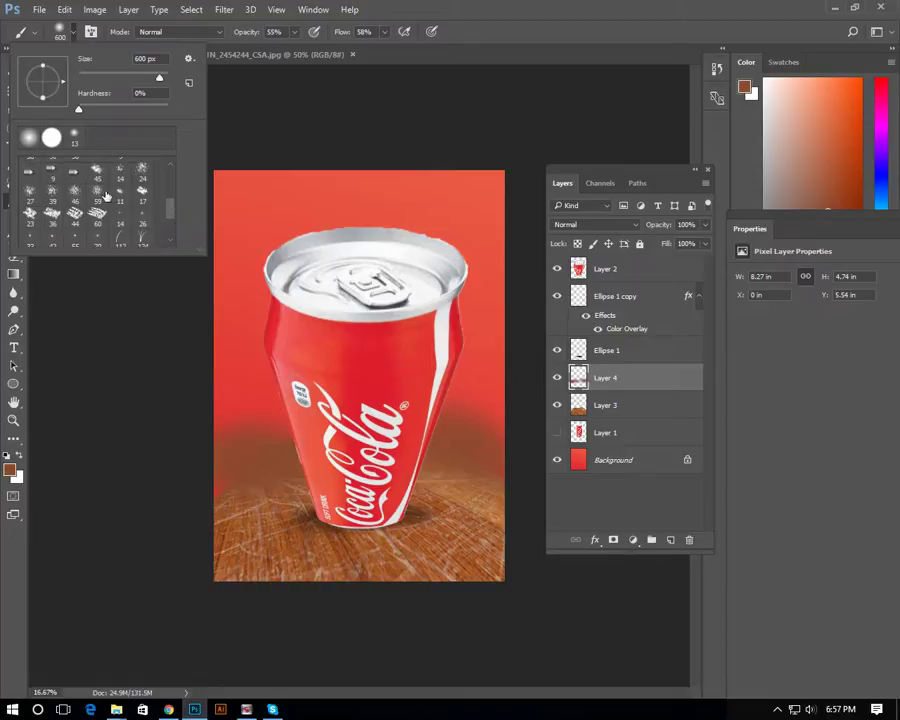
click(73, 172)
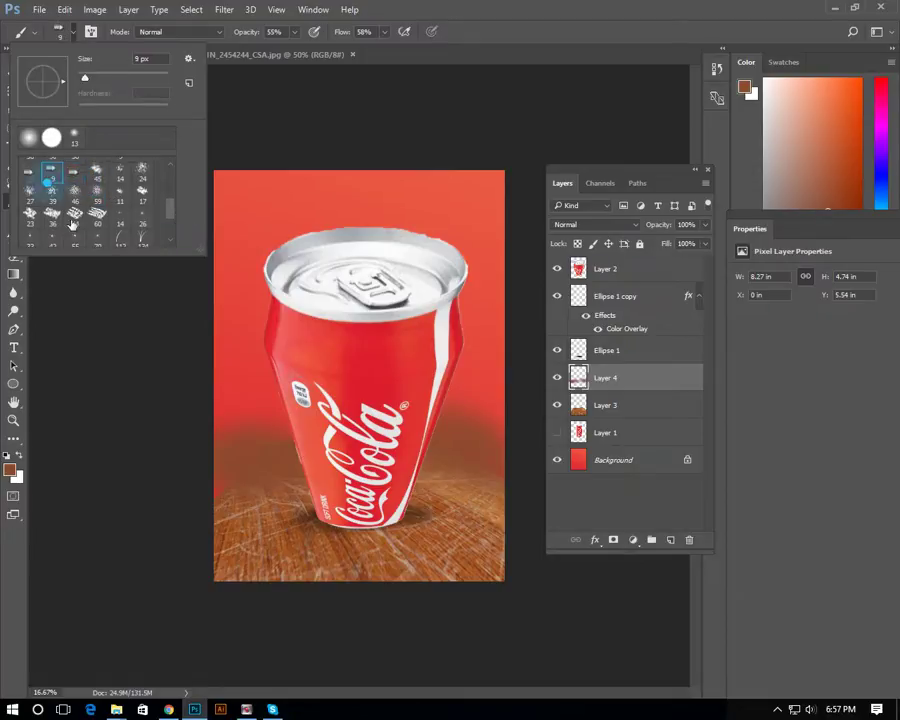
double_click(31, 191)
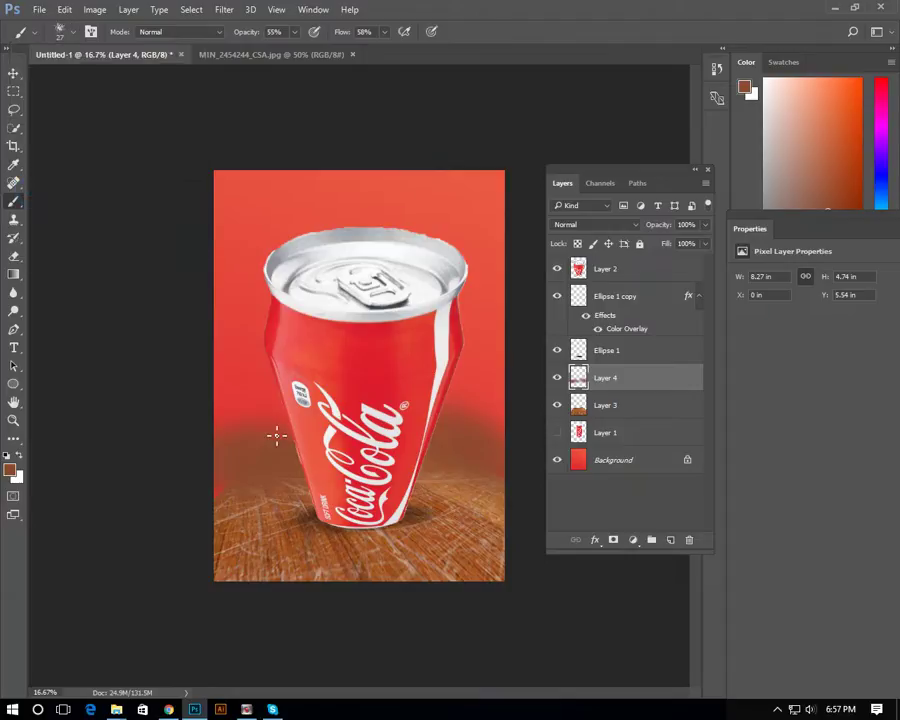
key(period)
key(period)
key(period)
click(265, 494)
Set the foreground to a light peach and paint spatter texture over the brown haze on both sides of the can on a new layer
click(10, 467)
mouse_move(442, 484)
mouse_down()
mouse_move(424, 422)
mouse_move(406, 413)
mouse_up()
click(625, 405)
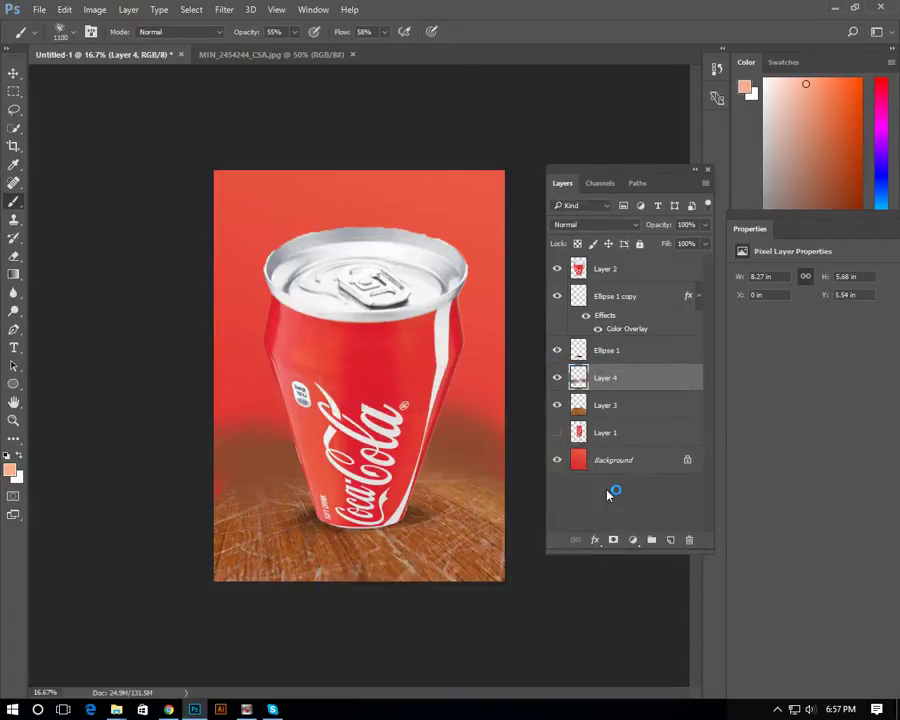
click(673, 541)
mouse_move(261, 446)
mouse_down()
mouse_move(397, 481)
mouse_move(433, 456)
mouse_move(469, 433)
mouse_up()
drag(225, 476, 245, 462)
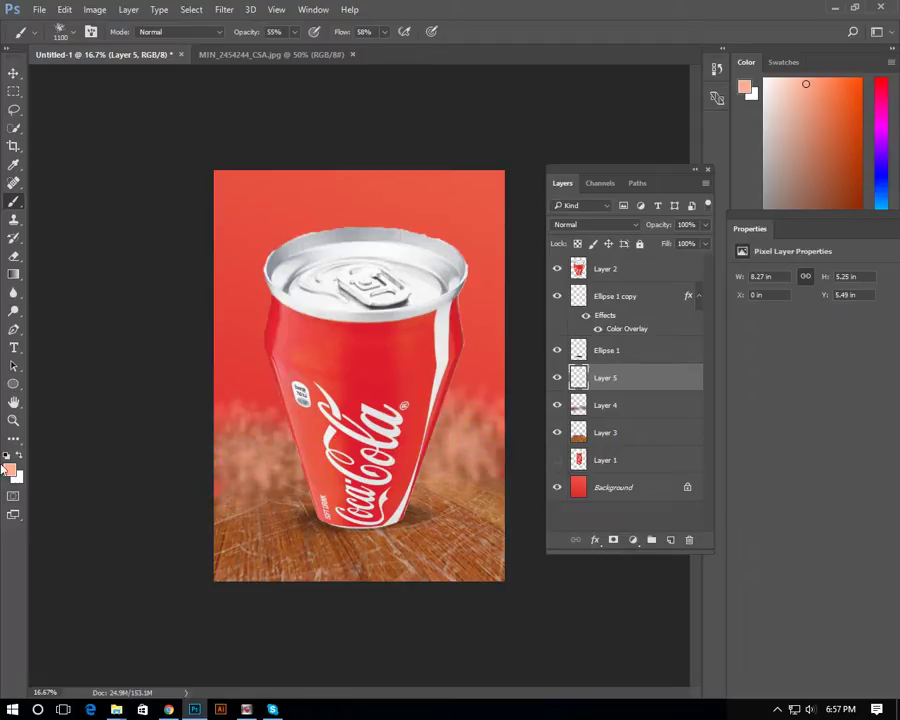
Set the foreground to white, #ffffff, and paint spatter above the peach texture on both sides of the can on Layer 5
click(12, 469)
click(406, 434)
click(336, 402)
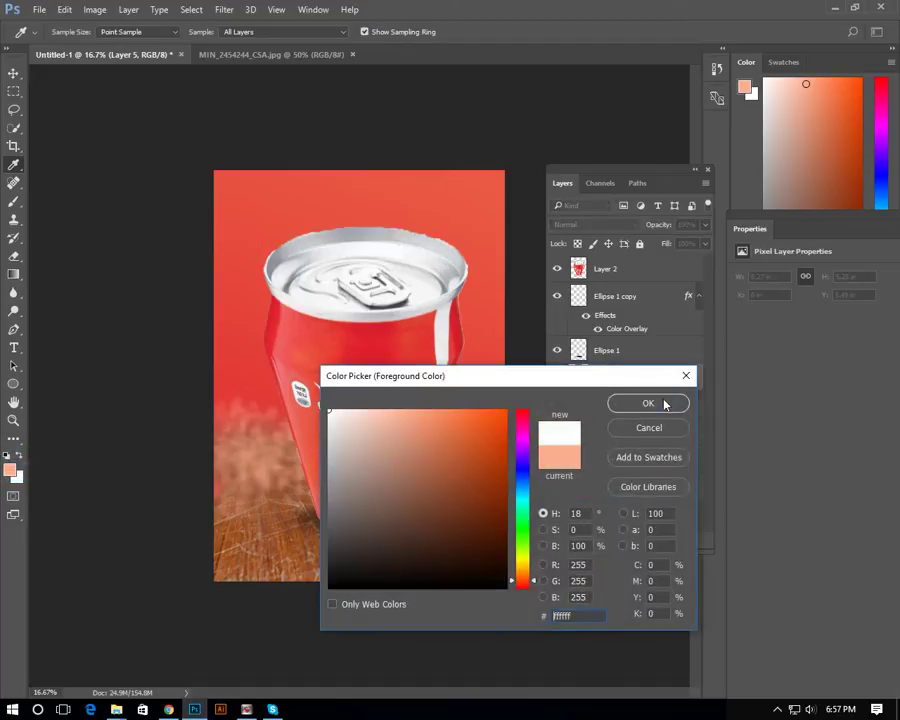
click(662, 400)
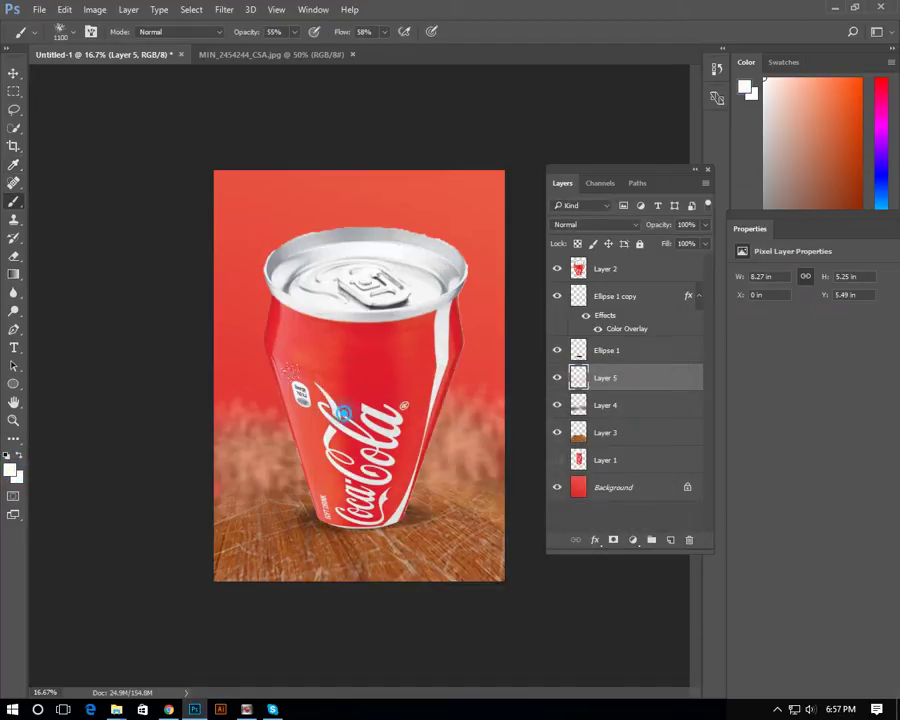
mouse_move(458, 392)
mouse_down()
mouse_move(464, 402)
mouse_move(253, 433)
mouse_move(244, 410)
mouse_up()
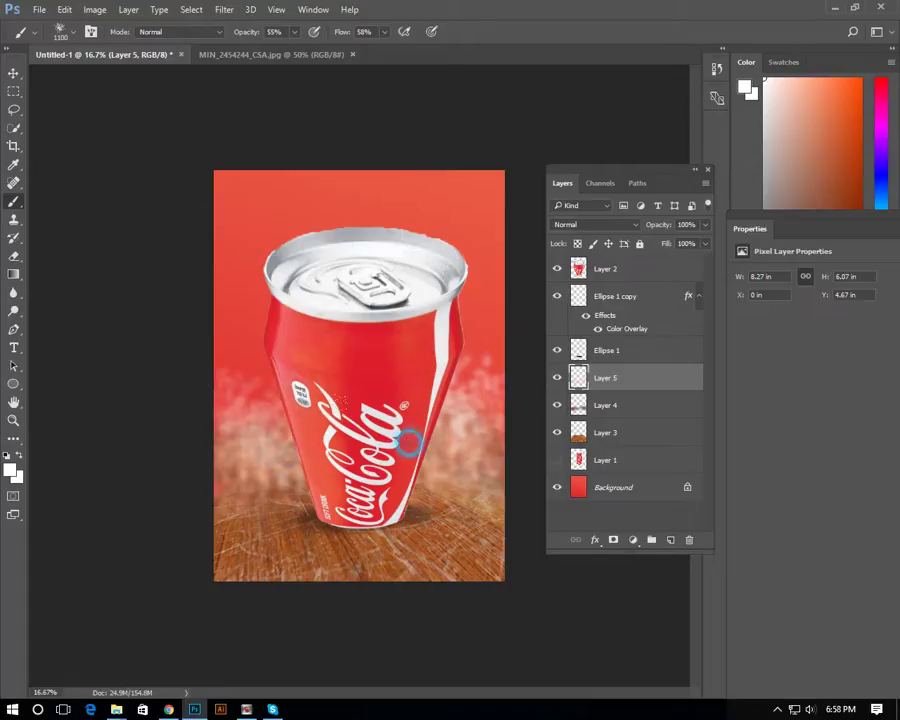
Move the white spatter on Layer 5 slightly up and left, to about X -0.18 in, Y 4.34 in
click(13, 72)
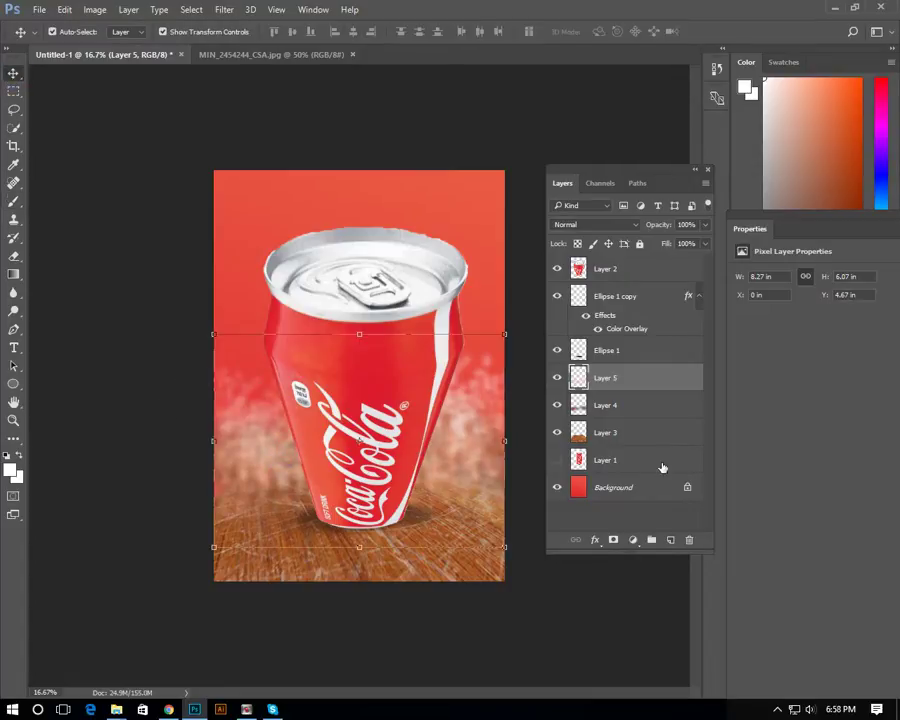
click(592, 400)
click(600, 374)
mouse_move(478, 430)
mouse_down()
mouse_move(506, 366)
mouse_move(470, 418)
mouse_up()
Cycle through the blend modes for Layer 5 and set it to Linear Light
click(594, 226)
click(595, 228)
key(Down)
key(Down)
key(Down)
key(Down)
key(Down)
key(Down)
key(Down)
key(Down)
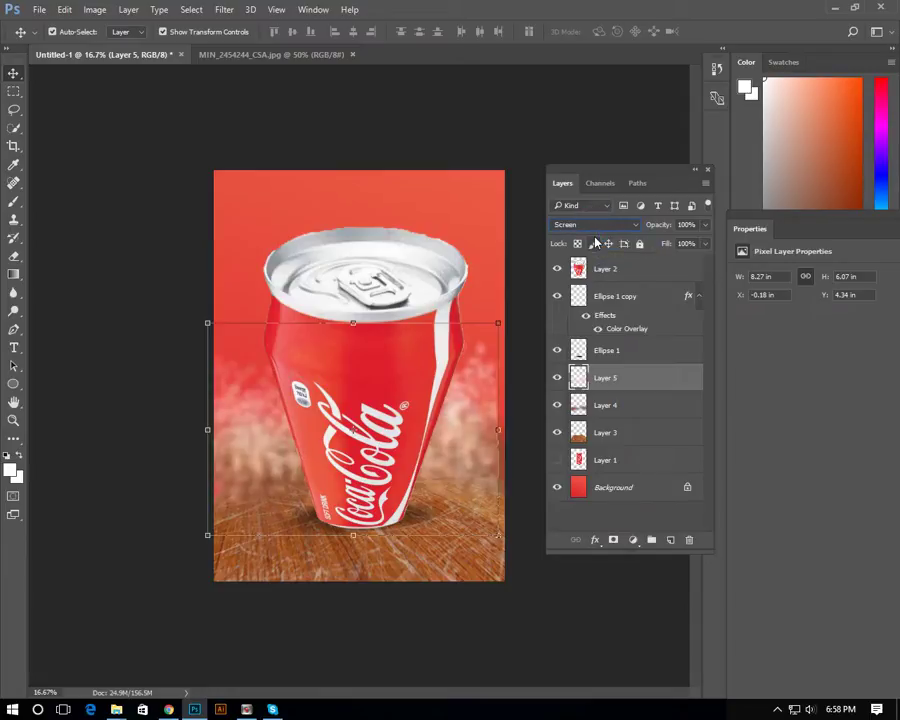
key(Down)
key(Down)
key(Down)
key(Down)
key(Down)
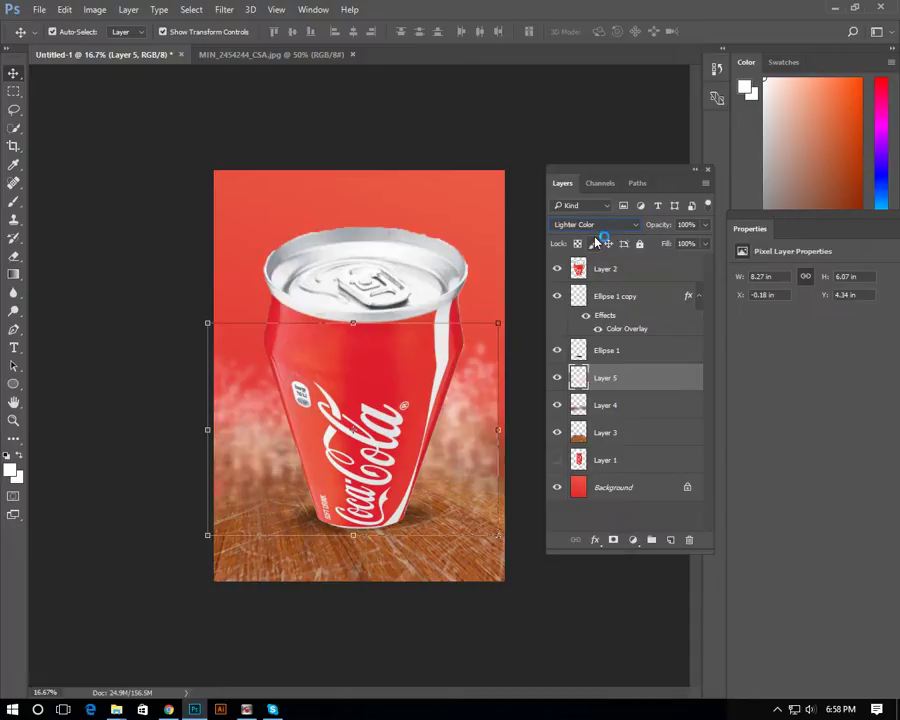
key(Down)
key(Down)
key(Down)
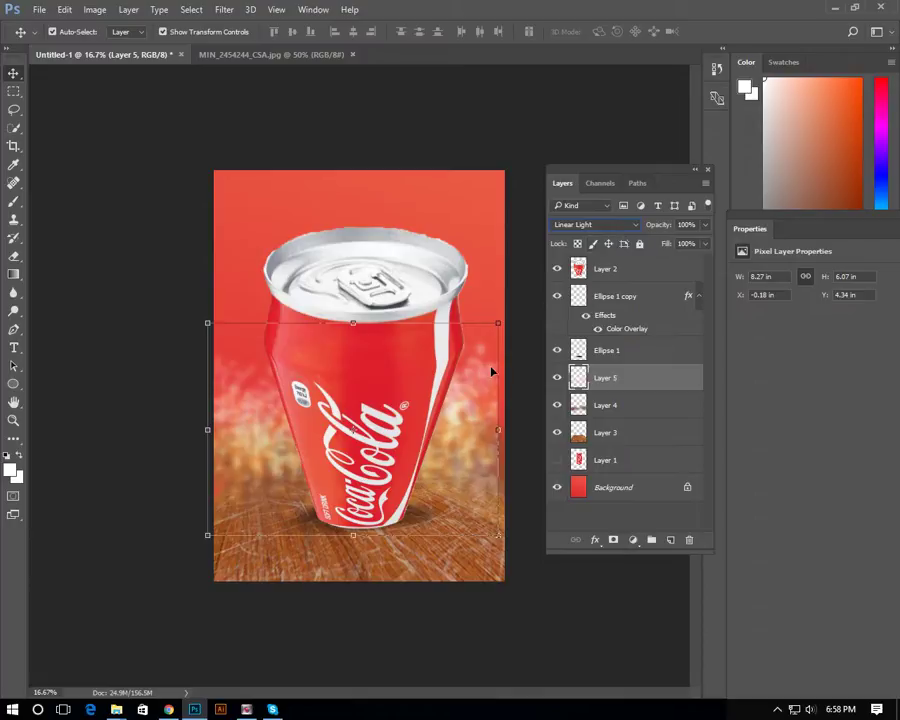
Scale Layer 5 up to about 109% so the spatter extends past both sides of the poster
drag(500, 324, 514, 311)
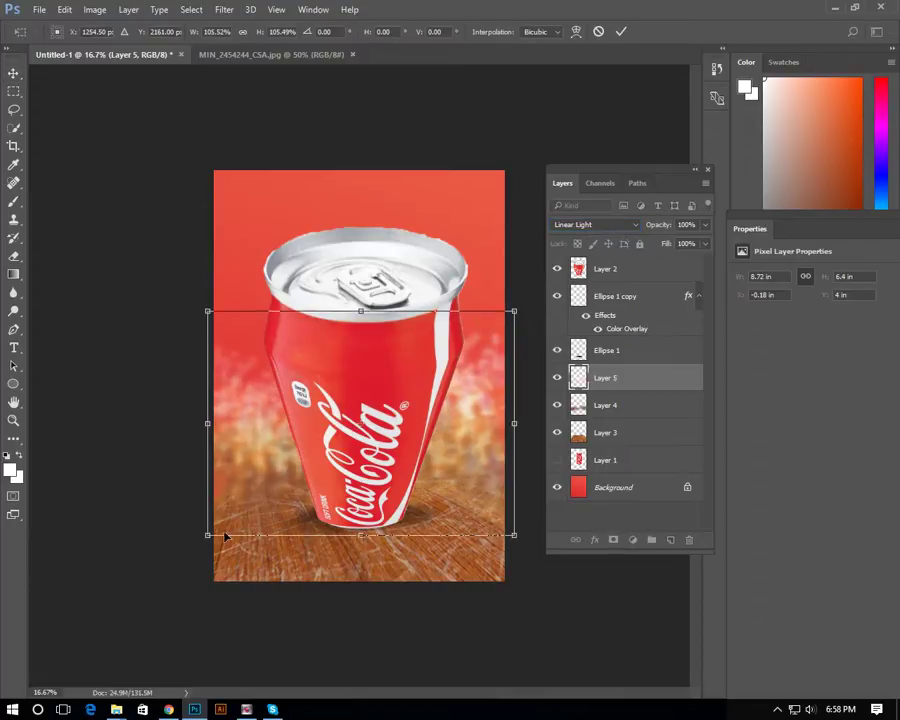
drag(205, 541, 198, 543)
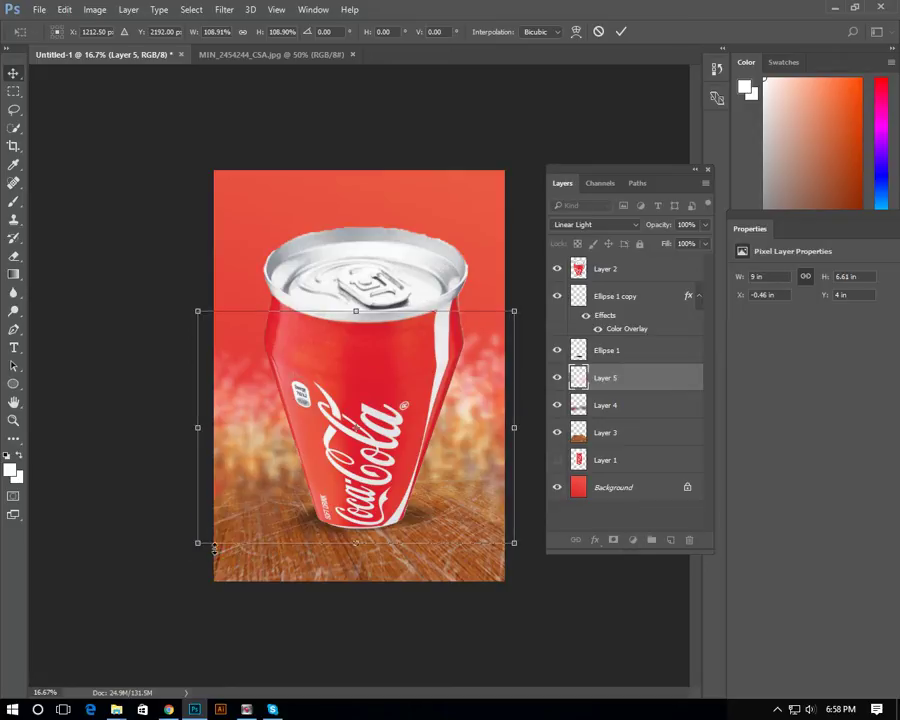
key(Return)
key(ctrl+minus)
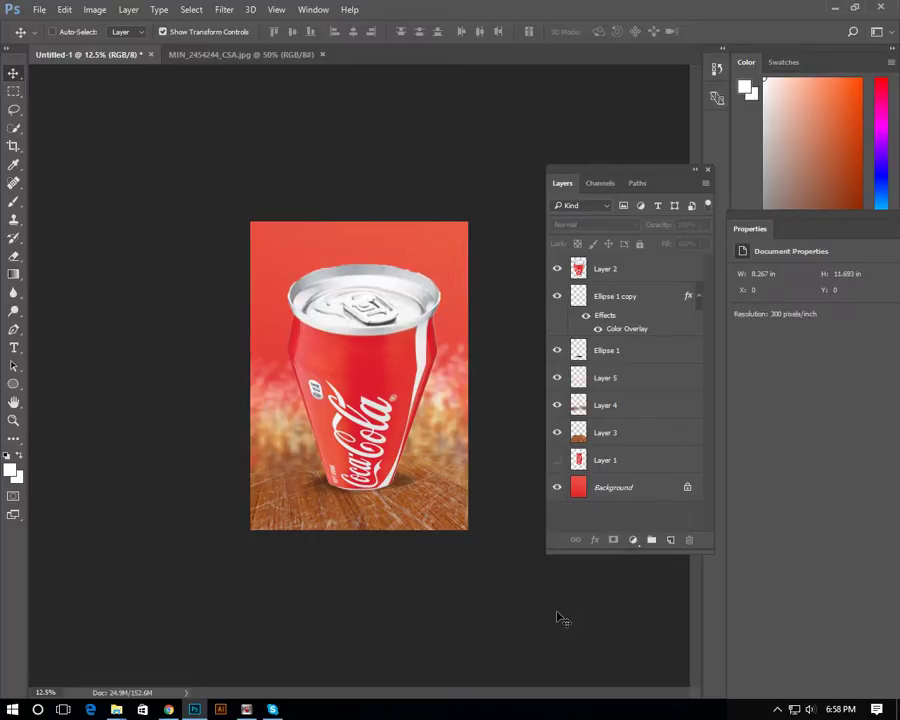
key(ctrl+plus)
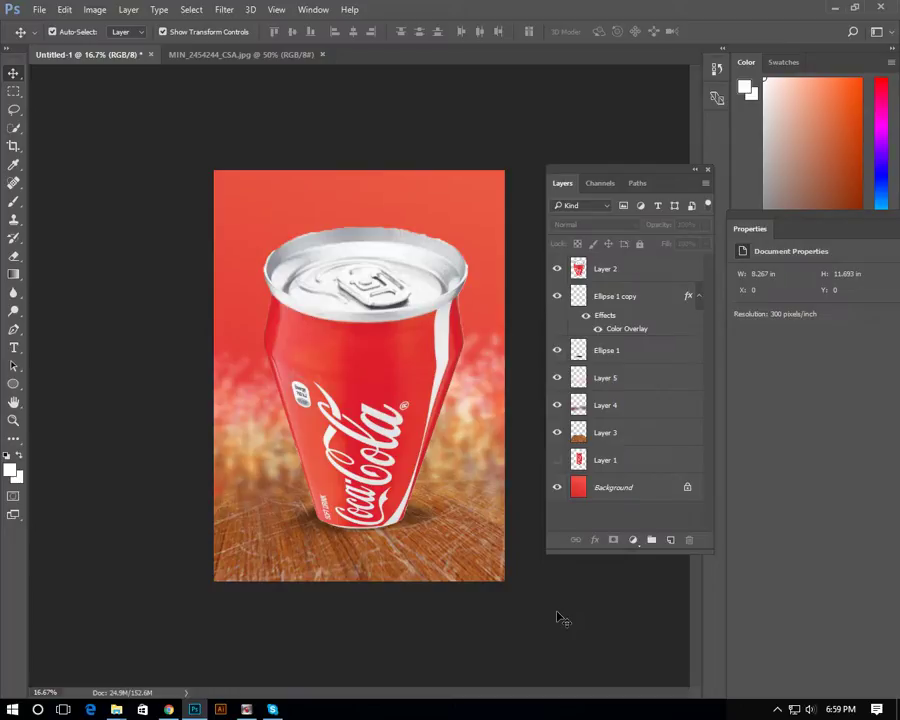
Add a new empty layer directly above Layer 5
click(458, 440)
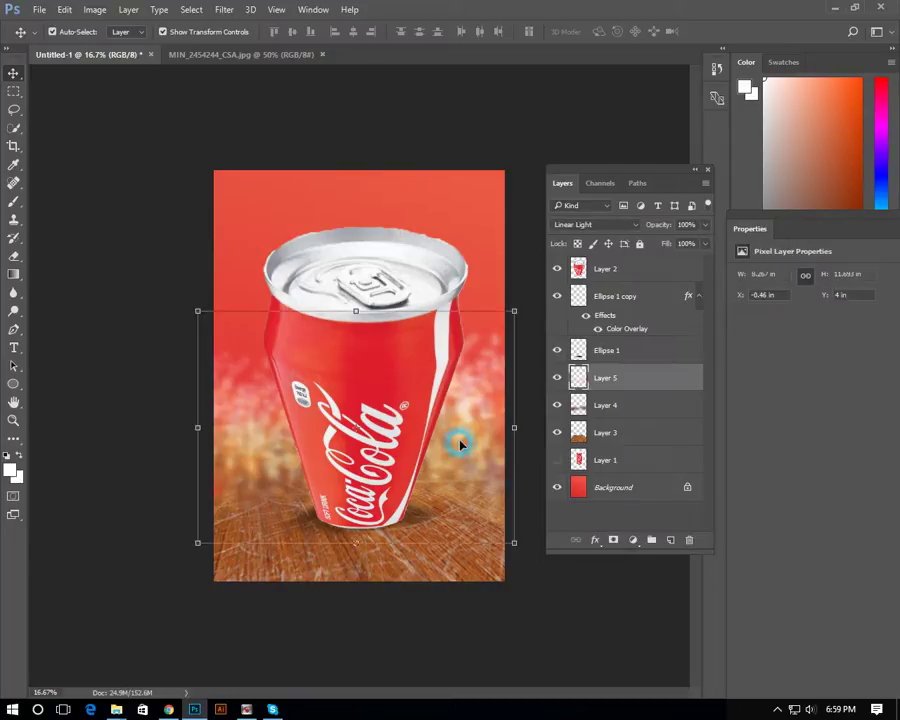
double_click(604, 377)
click(613, 406)
click(617, 375)
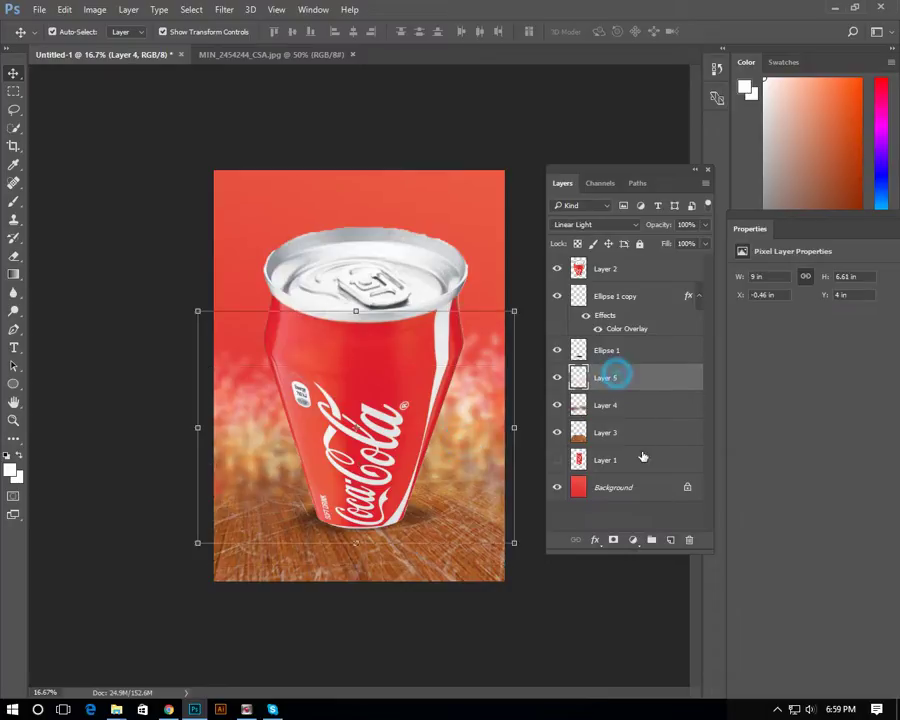
click(670, 541)
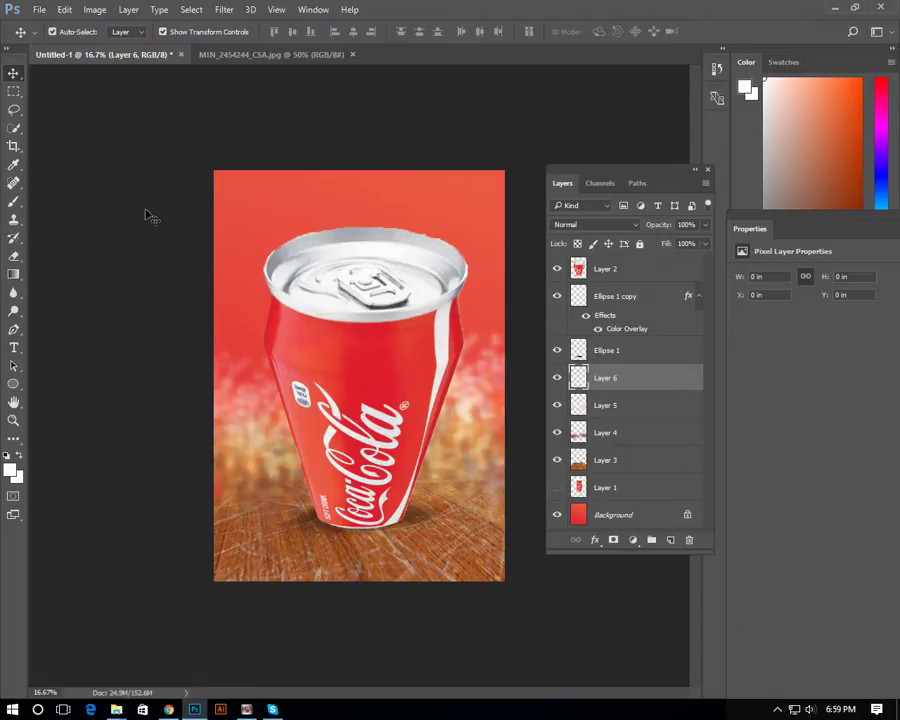
Choose the 134 px dune grass brush and set the foreground colour to a dark green
click(14, 201)
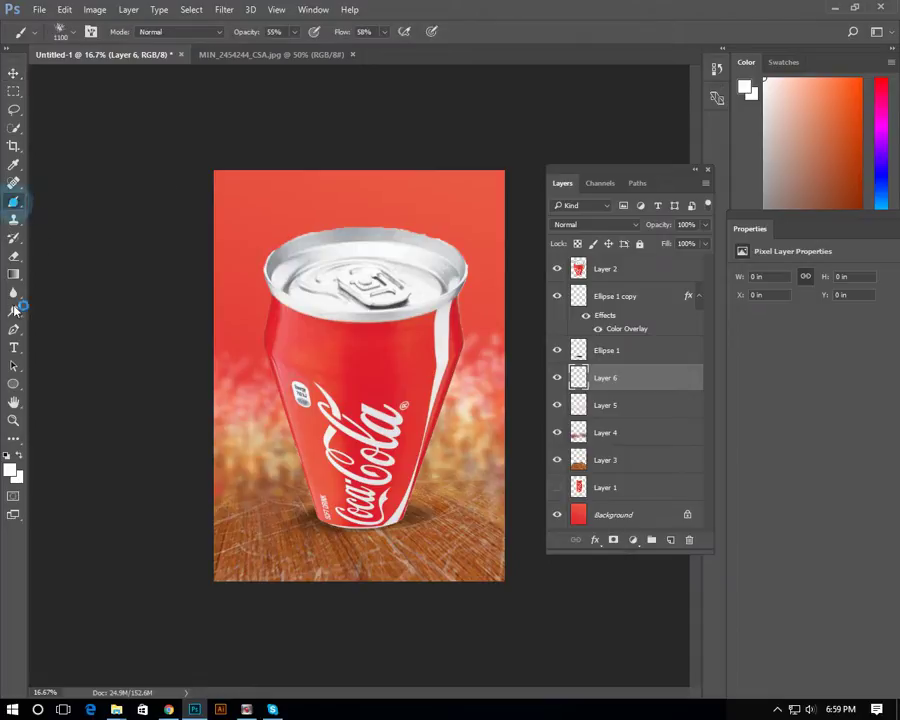
click(66, 32)
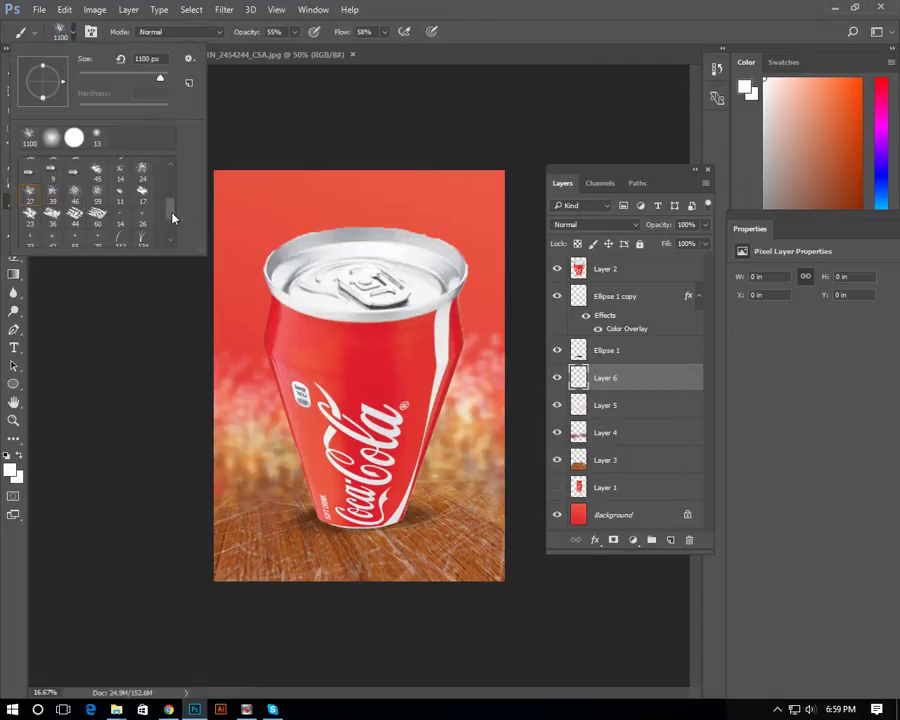
drag(172, 217, 173, 233)
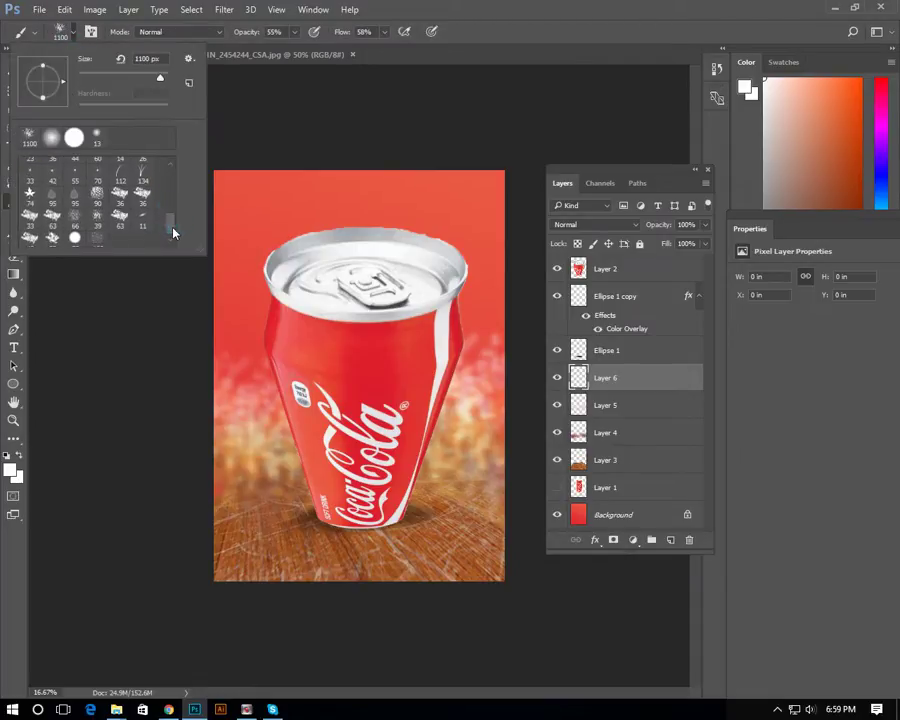
click(144, 177)
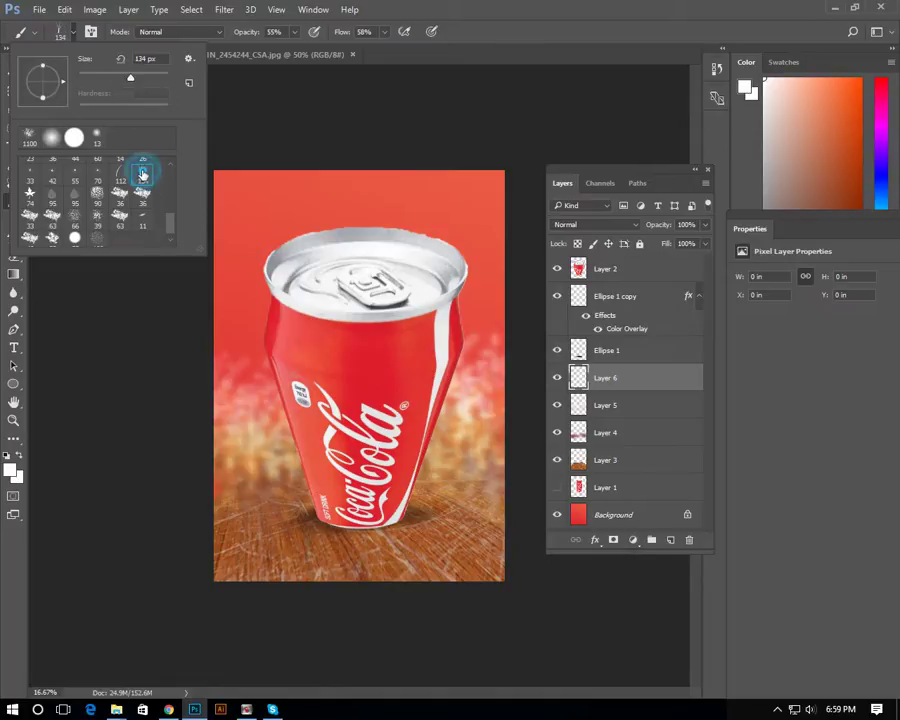
click(10, 468)
click(520, 539)
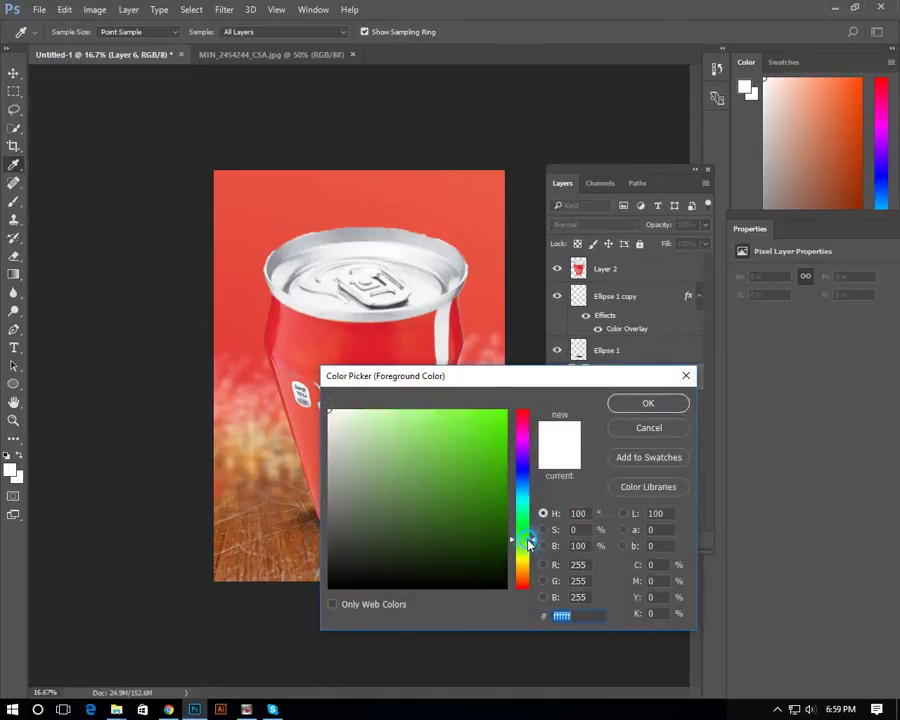
click(456, 502)
click(676, 403)
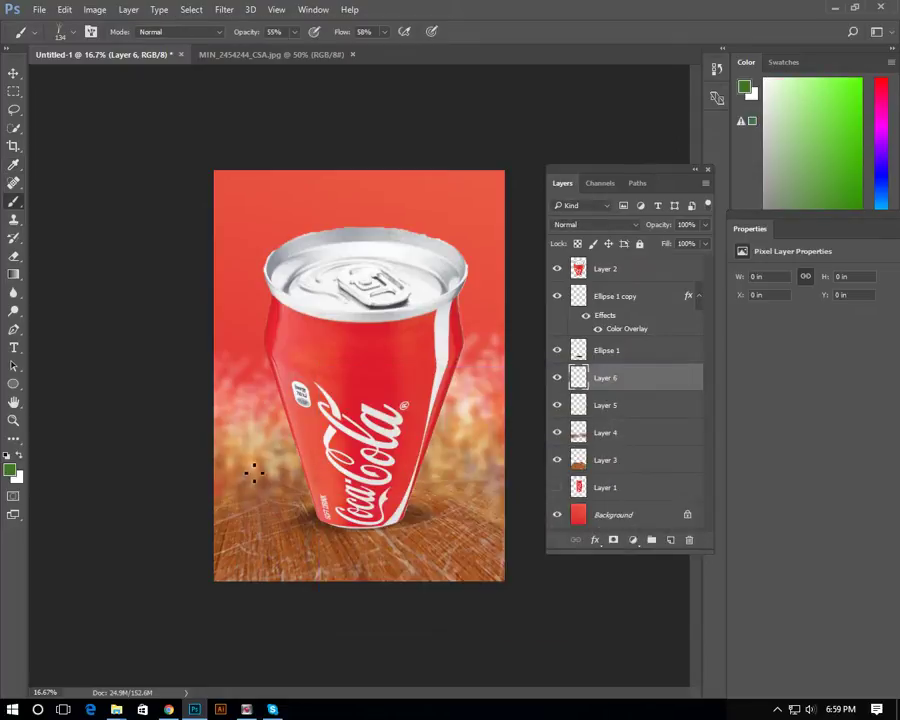
Try a grass dab with the brush at 5000 px on the floor beside the can's lower left, and undo it
key(bracketright)
key(bracketright)
key(bracketright)
key(bracketright)
key(bracketright)
key(bracketright)
key(bracketright)
key(bracketright)
key(bracketright)
key(bracketright)
key(bracketright)
key(bracketright)
key(bracketright)
key(bracketleft)
key(bracketleft)
key(bracketleft)
key(bracketleft)
key(bracketleft)
key(bracketleft)
key(bracketleft)
key(bracketleft)
key(bracketleft)
key(bracketleft)
key(bracketleft)
key(bracketleft)
key(bracketleft)
key(bracketleft)
key(bracketleft)
key(bracketleft)
key(bracketleft)
key(bracketleft)
key(bracketleft)
key(bracketleft)
key(bracketleft)
key(bracketleft)
key(bracketleft)
key(bracketleft)
key(bracketleft)
key(bracketleft)
key(bracketleft)
key(bracketleft)
key(bracketright)
key(bracketright)
key(bracketright)
key(bracketright)
key(bracketright)
key(bracketright)
key(bracketright)
key(bracketright)
key(bracketright)
key(bracketright)
key(bracketright)
key(bracketright)
key(bracketright)
key(bracketright)
key(bracketright)
key(bracketright)
key(bracketright)
key(bracketright)
key(bracketright)
key(bracketright)
click(262, 503)
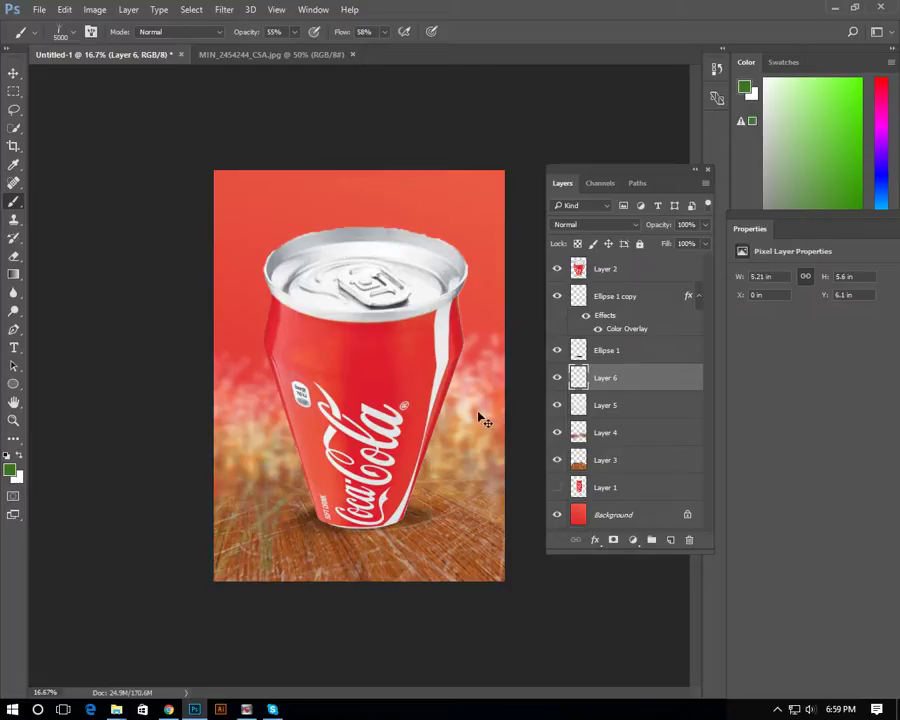
key(ctrl+z)
Reduce the grass brush to 1100 px and raise its opacity and flow to 100%
key(bracketleft)
key(bracketleft)
key(bracketleft)
key(bracketleft)
key(bracketleft)
key(bracketleft)
key(bracketleft)
key(bracketleft)
key(bracketleft)
key(bracketleft)
key(bracketleft)
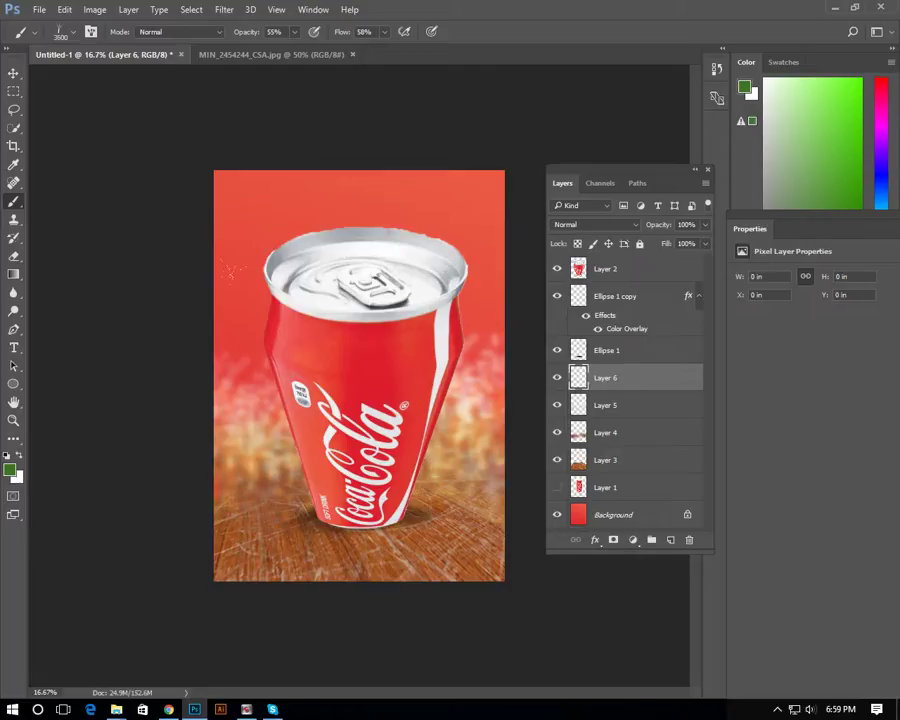
key(bracketleft)
key(bracketleft)
key(bracketleft)
key(bracketleft)
key(bracketleft)
key(bracketleft)
key(bracketleft)
key(bracketleft)
key(bracketleft)
key(bracketleft)
key(bracketleft)
click(294, 31)
drag(293, 55, 466, 52)
click(383, 31)
click(108, 35)
click(73, 35)
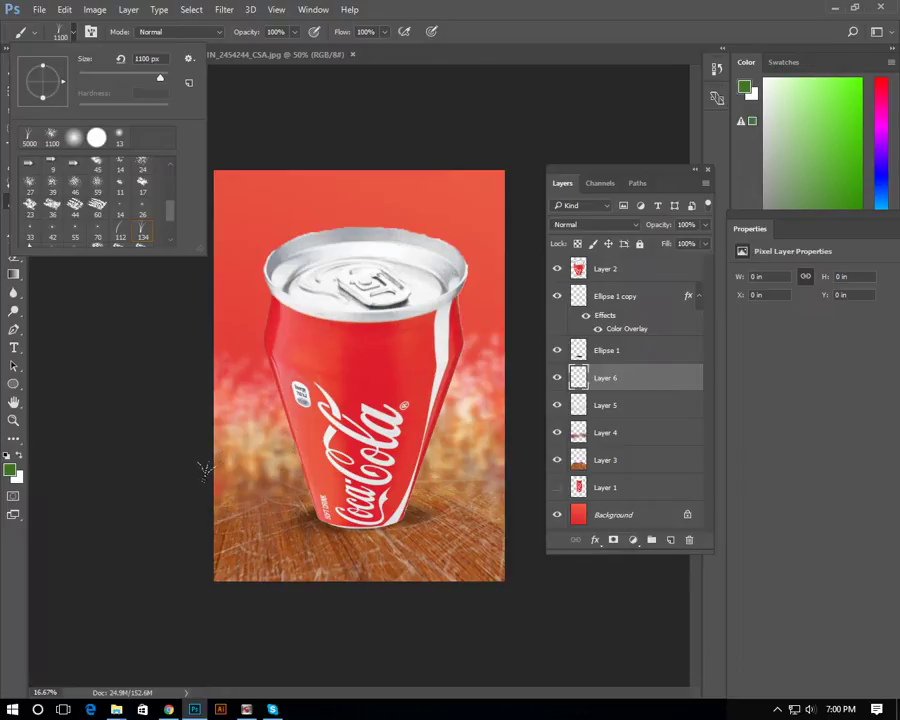
Paint dark green grass tufts on Layer 6 along both sides of the can and around its base
click(221, 506)
mouse_move(237, 482)
mouse_down()
mouse_move(240, 490)
mouse_move(249, 460)
mouse_move(226, 425)
mouse_move(265, 470)
mouse_move(297, 476)
mouse_move(266, 436)
mouse_move(305, 466)
mouse_up()
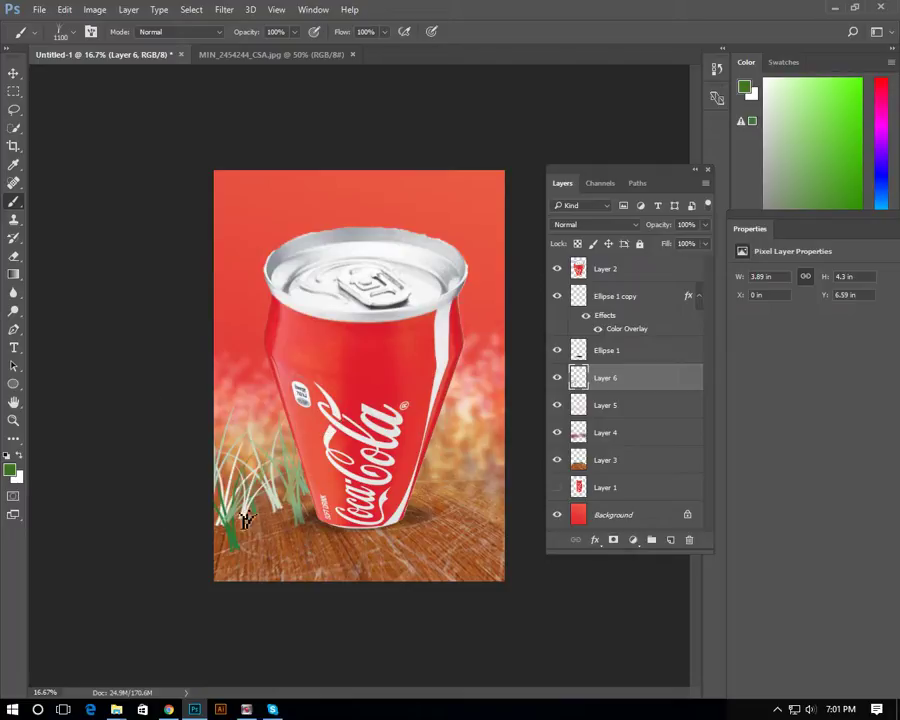
click(362, 518)
drag(362, 518, 412, 500)
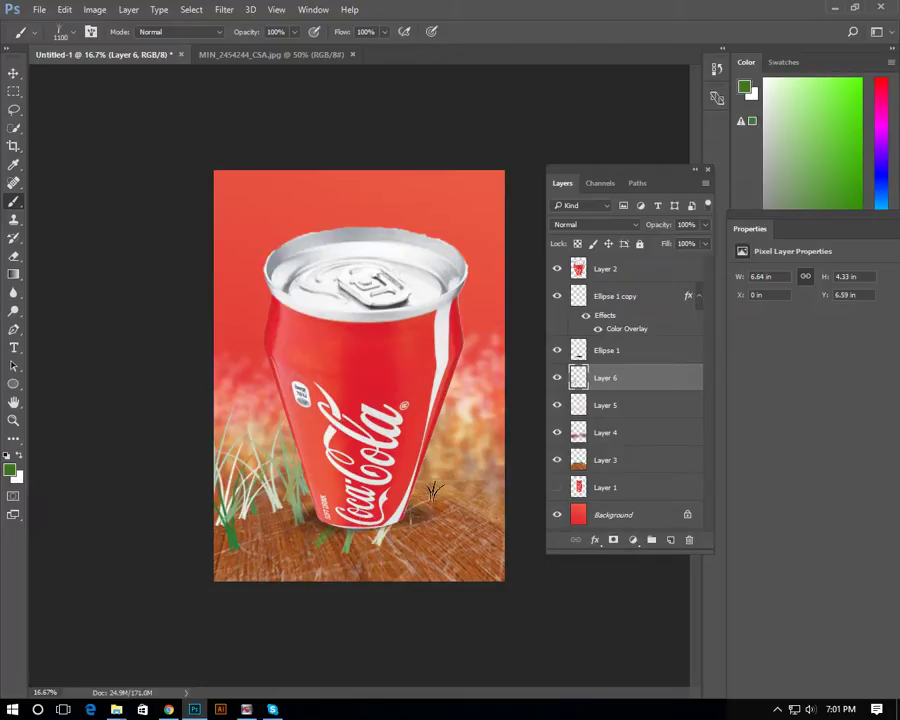
click(458, 510)
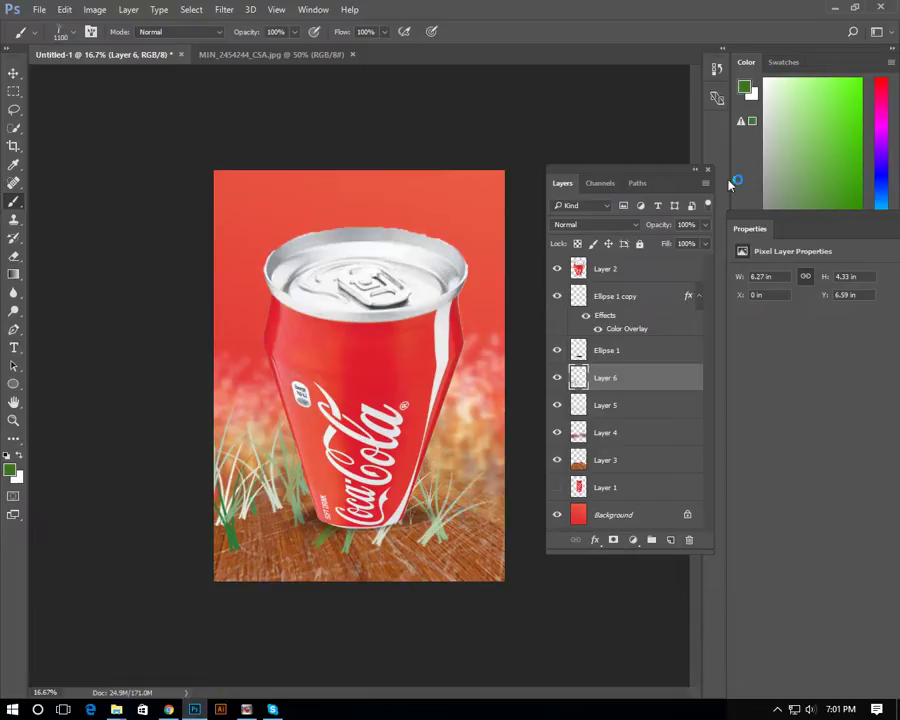
Switch the foreground to bright green and paint grass across the wood floor in front of and beside the can
click(848, 103)
drag(388, 545, 440, 540)
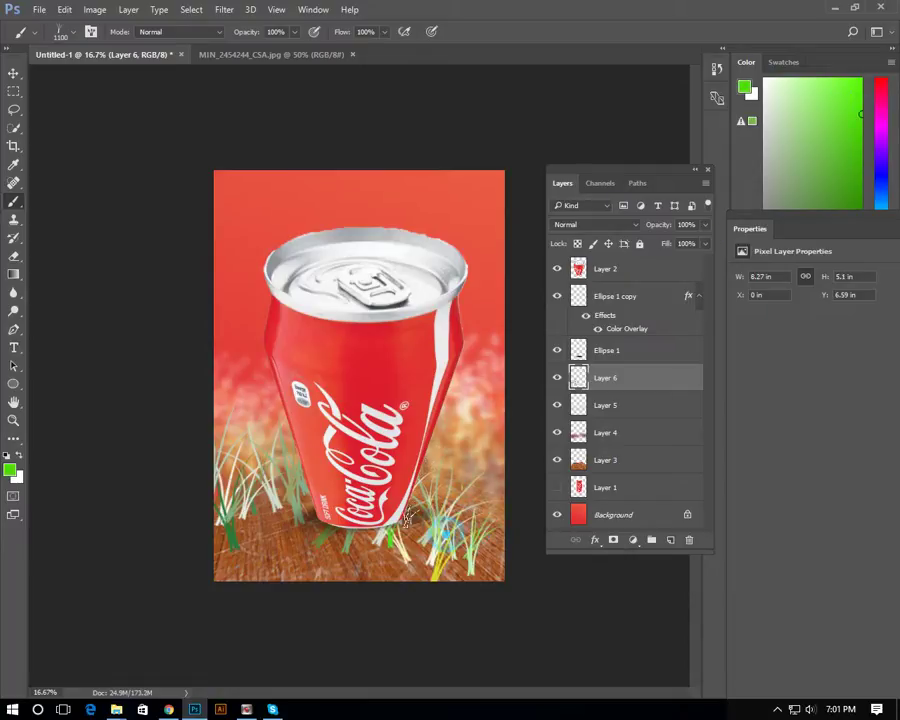
mouse_move(340, 497)
mouse_down()
mouse_move(262, 540)
mouse_move(245, 525)
mouse_move(270, 535)
mouse_move(298, 515)
mouse_move(258, 512)
mouse_move(268, 532)
mouse_move(218, 497)
mouse_move(311, 561)
mouse_move(351, 541)
mouse_move(362, 518)
mouse_move(245, 560)
mouse_move(225, 520)
mouse_move(255, 545)
mouse_move(301, 548)
mouse_move(295, 495)
mouse_up()
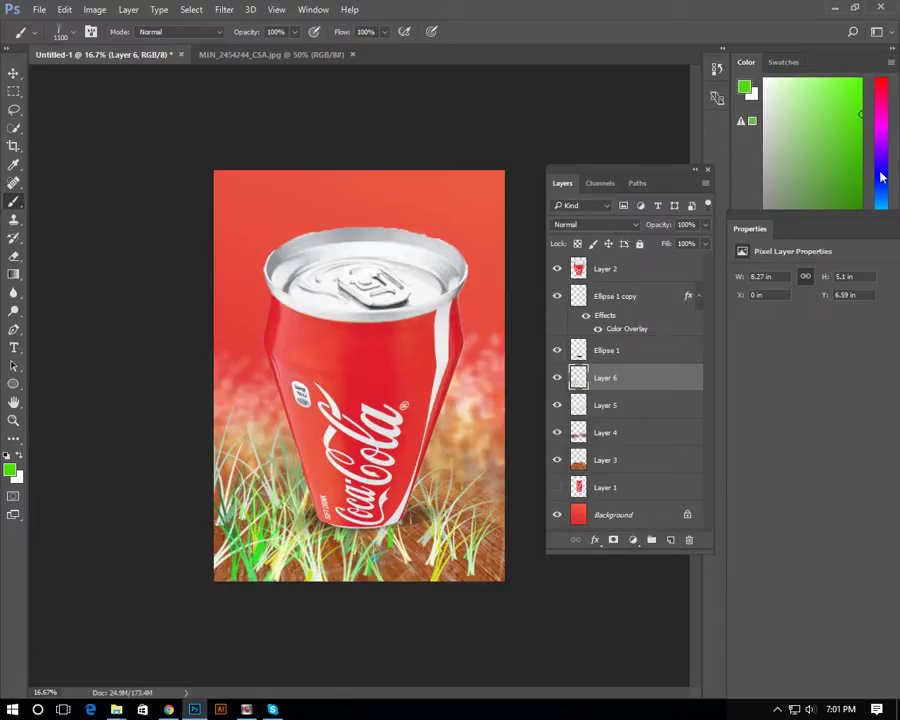
Switch the foreground to dark blue and a brighter blue, painting grass tufts near the base and higher on both sides of the can
click(880, 183)
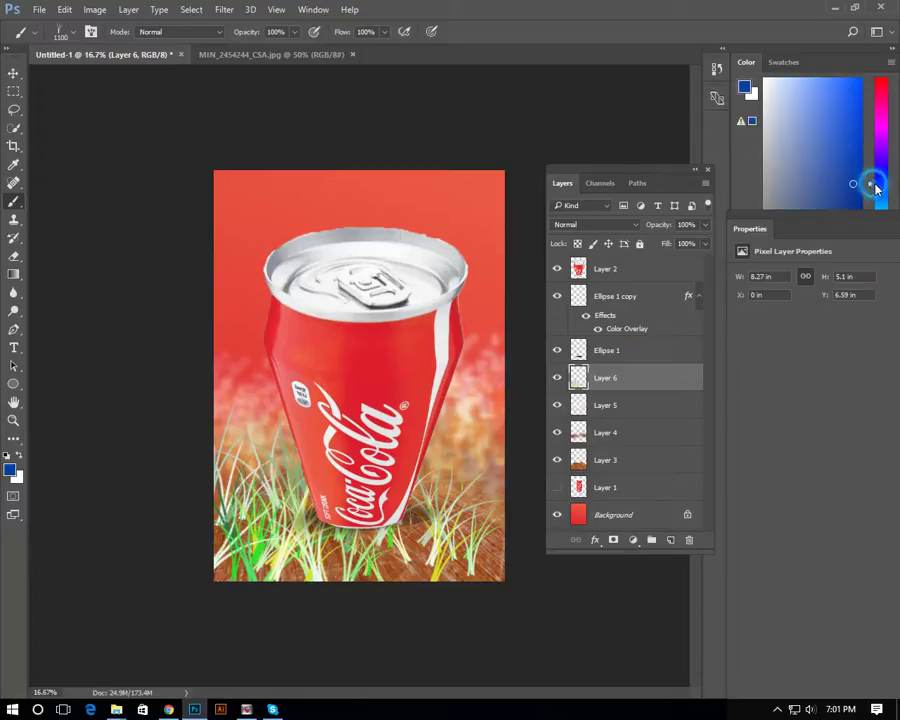
drag(385, 578, 428, 490)
click(851, 121)
drag(355, 578, 345, 505)
mouse_move(265, 525)
mouse_down()
mouse_move(285, 465)
mouse_move(245, 400)
mouse_up()
drag(255, 492, 228, 410)
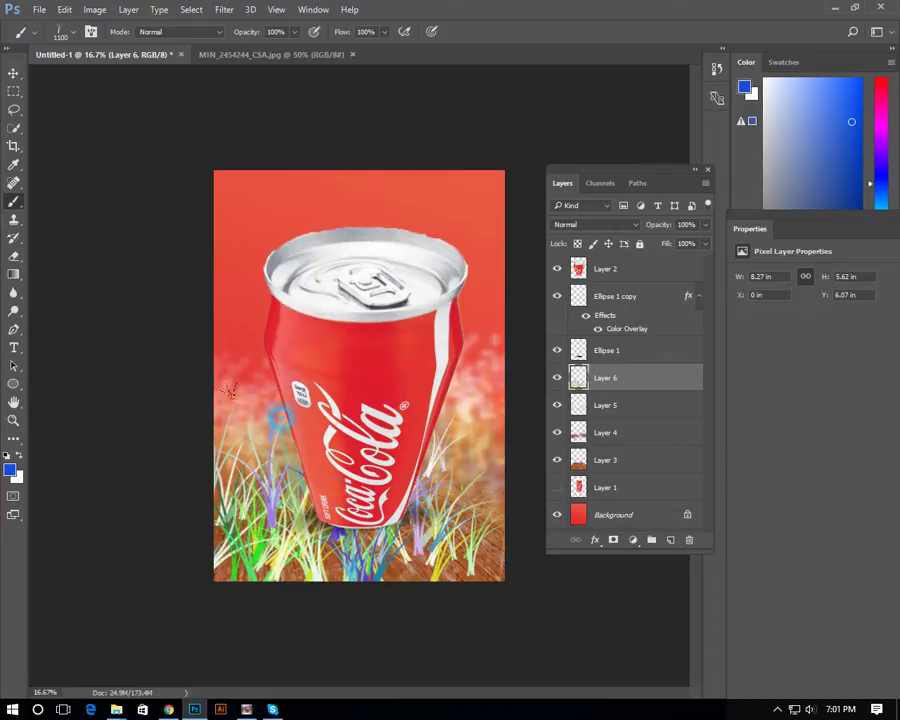
drag(282, 495, 268, 395)
drag(486, 468, 472, 412)
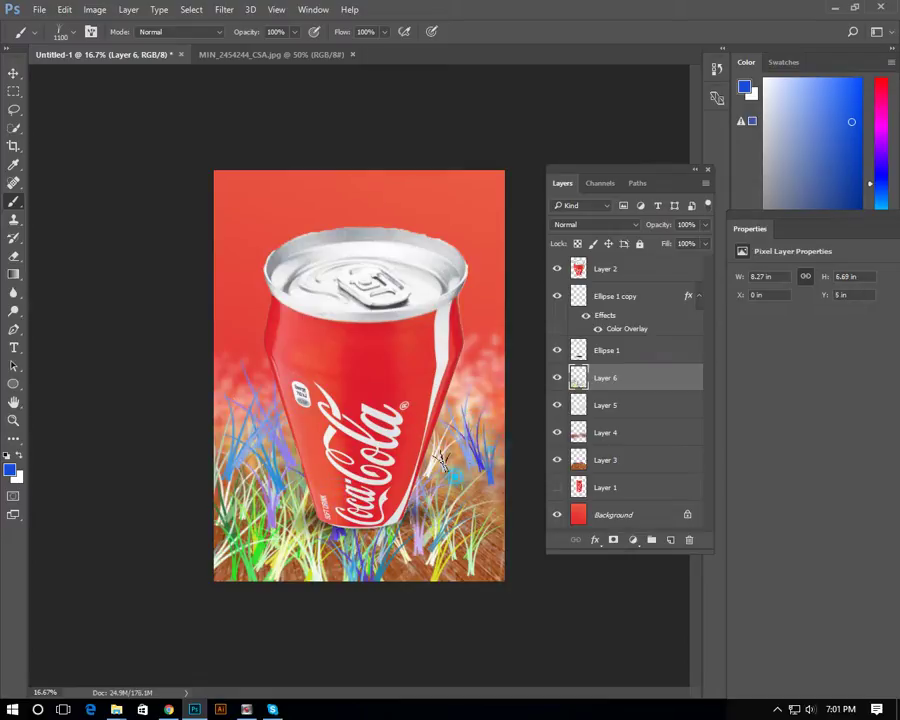
Move the Layer 6 grass up to sit behind the can above the wood floor and set its blend mode to Subtract
click(13, 74)
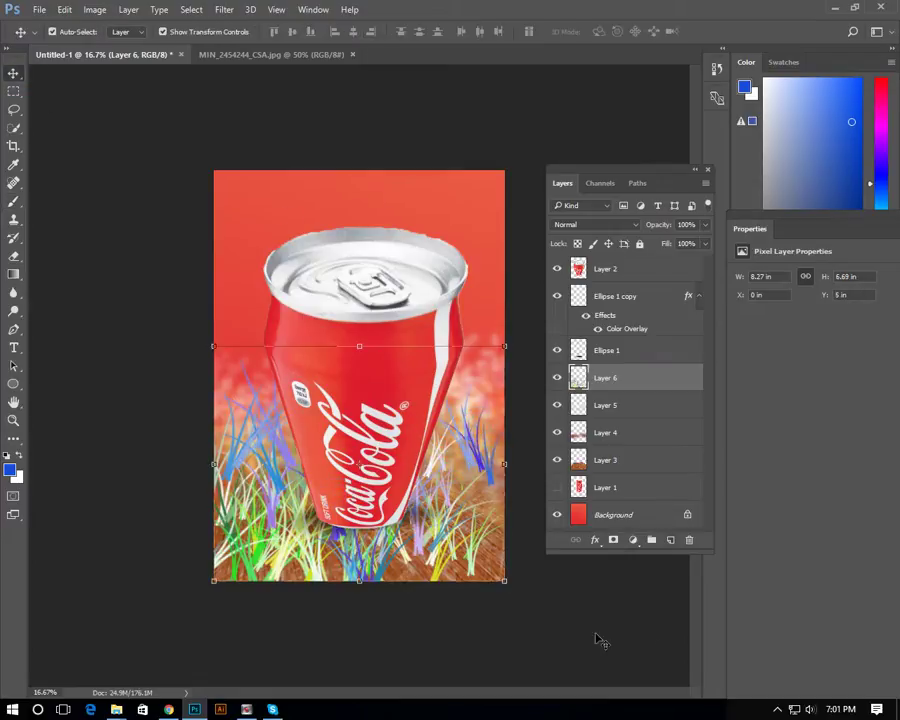
drag(264, 439, 266, 390)
click(578, 225)
click(587, 237)
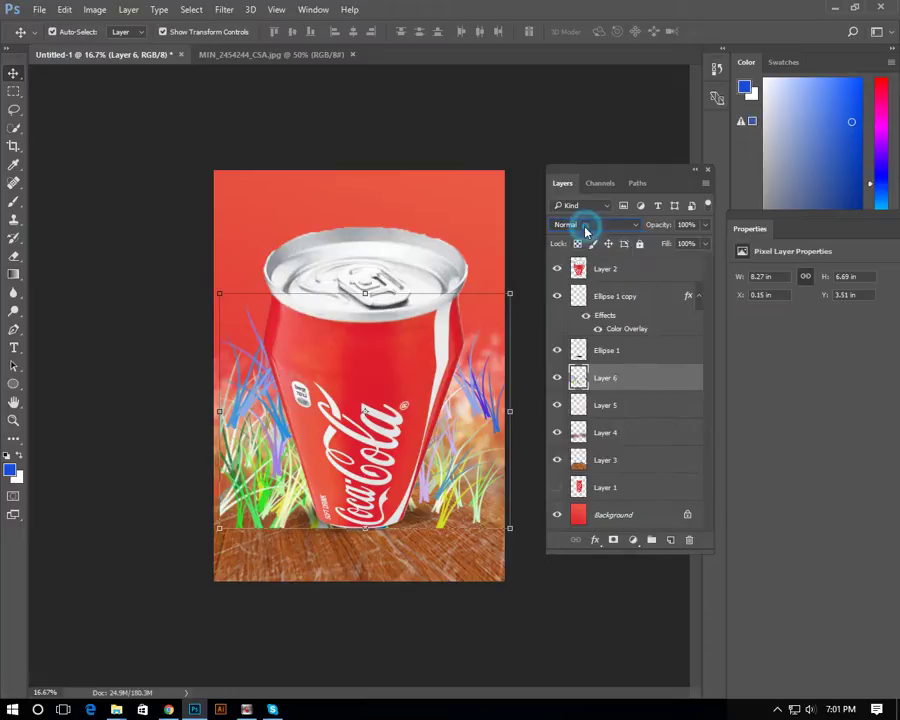
key(Down)
key(Down)
key(Down)
key(Down)
key(Down)
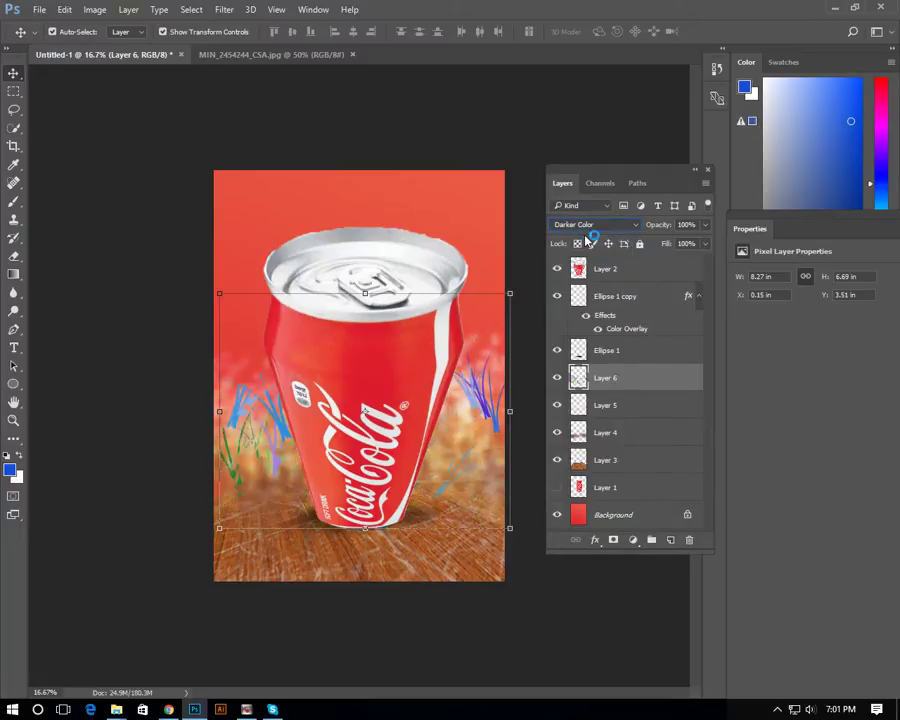
key(Down)
key(Down)
key(Down)
key(Down)
key(Down)
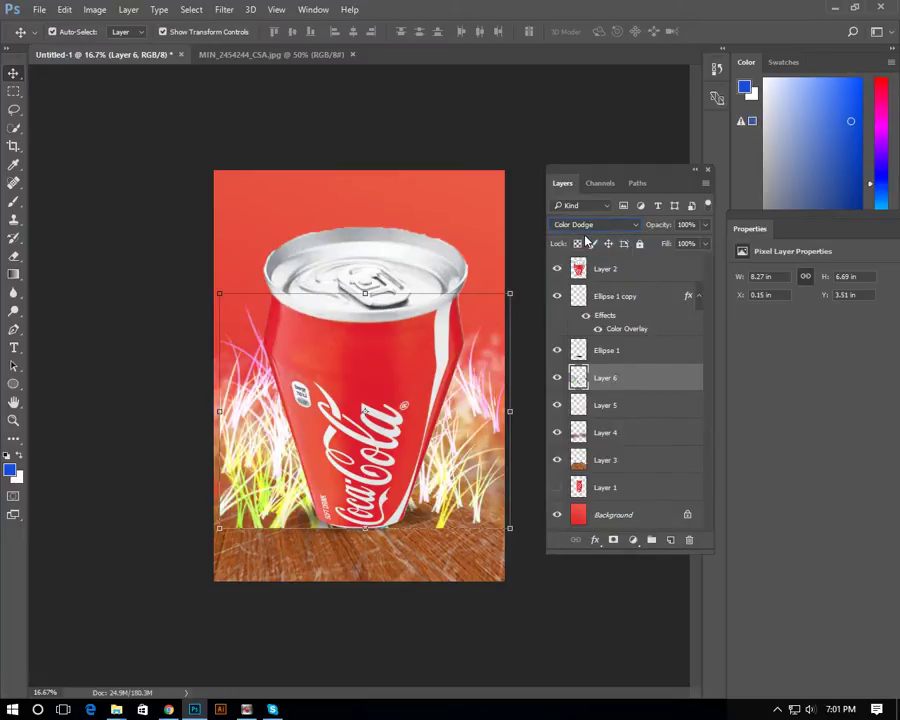
key(Down)
key(Down)
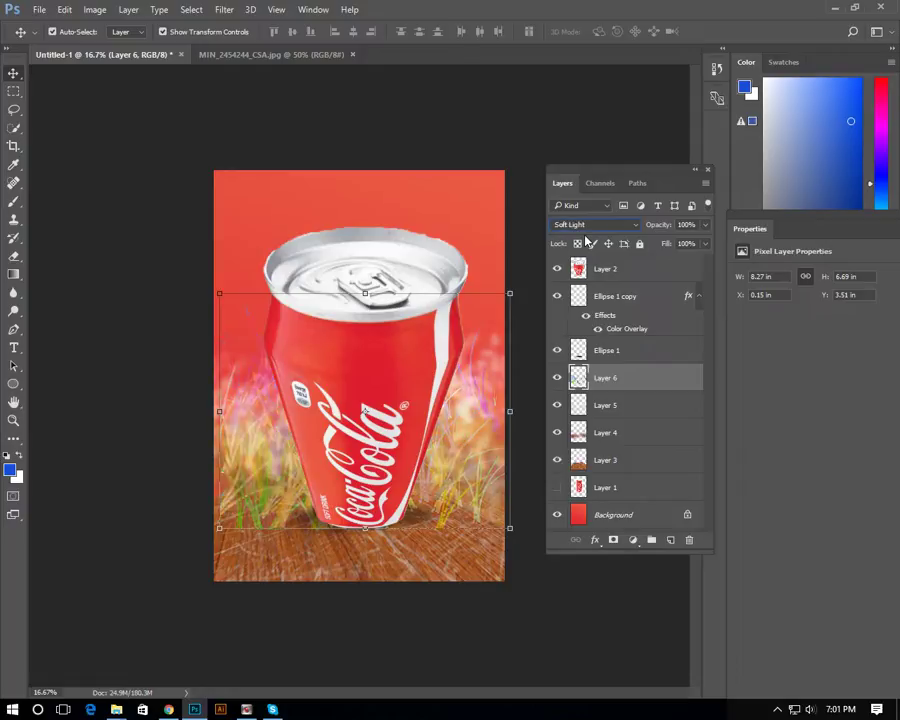
key(Down)
key(Down)
key(Down)
key(Down)
key(Down)
key(Down)
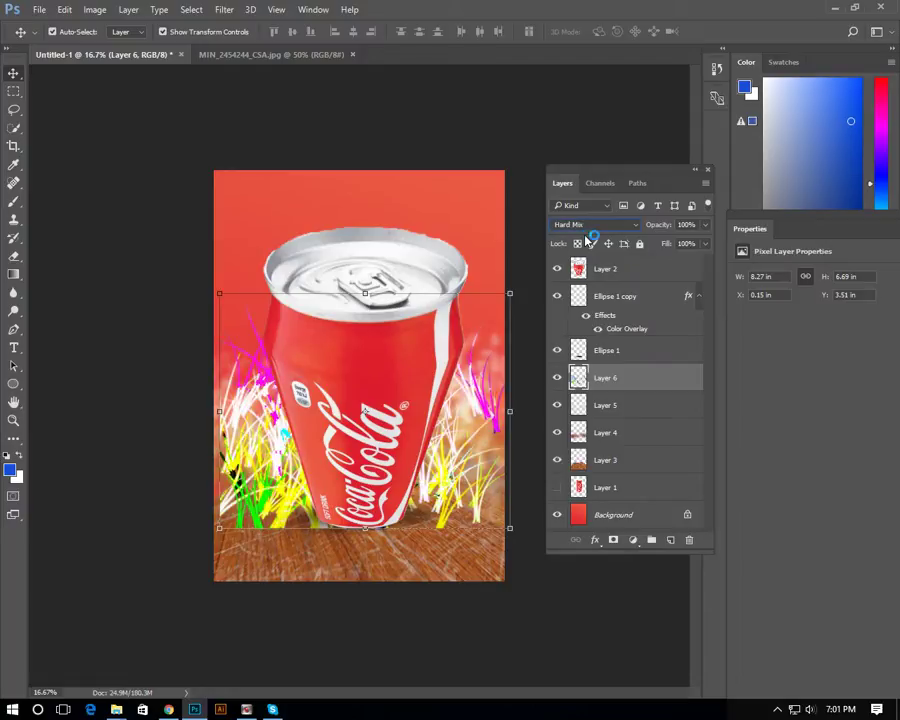
key(Down)
key(Down)
key(Up)
key(Up)
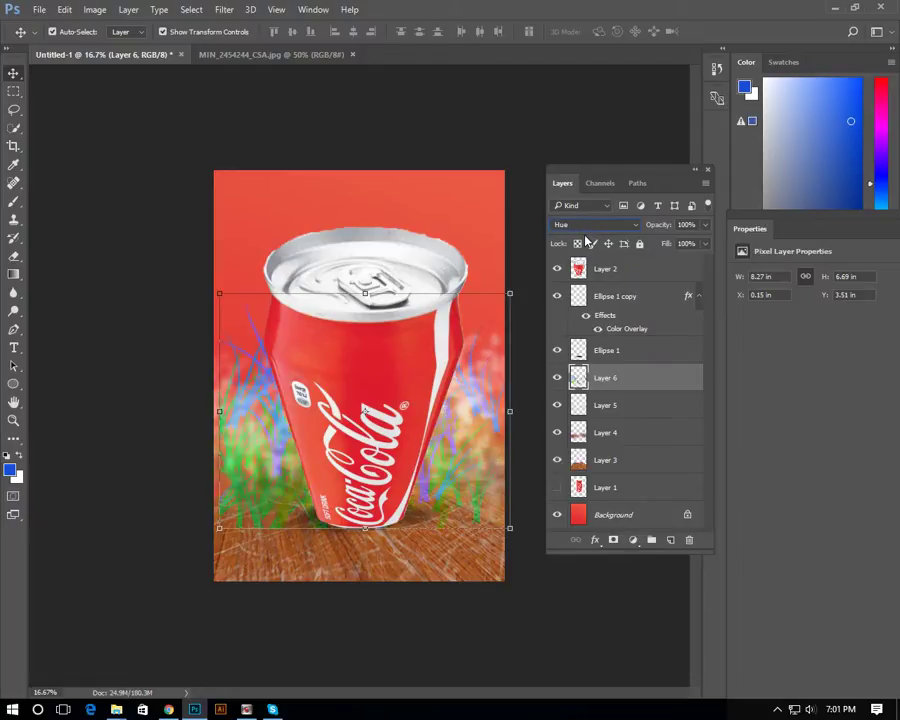
key(Down)
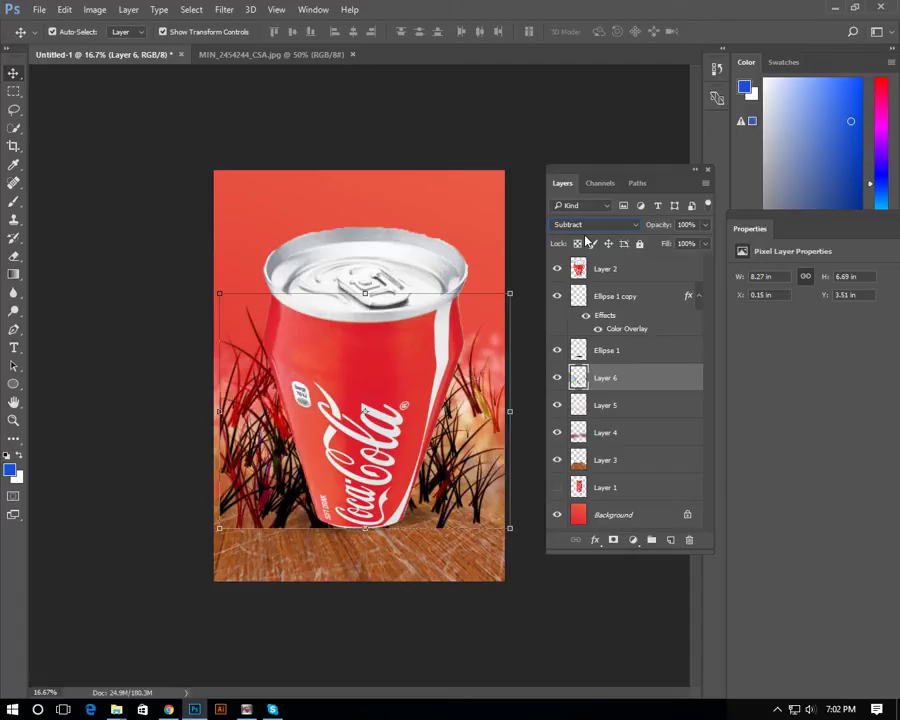
Scale the Layer 6 grass down to about 5.64 by 3.62 in and place it along the can's left side
mouse_move(458, 476)
mouse_down()
mouse_move(456, 444)
mouse_move(456, 452)
mouse_up()
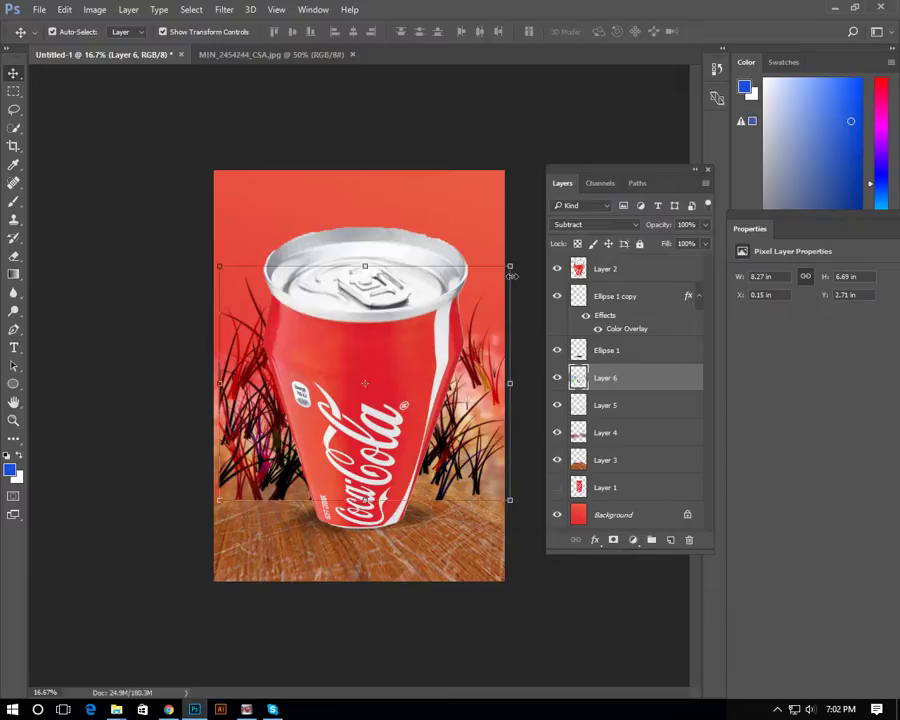
drag(512, 265, 490, 282)
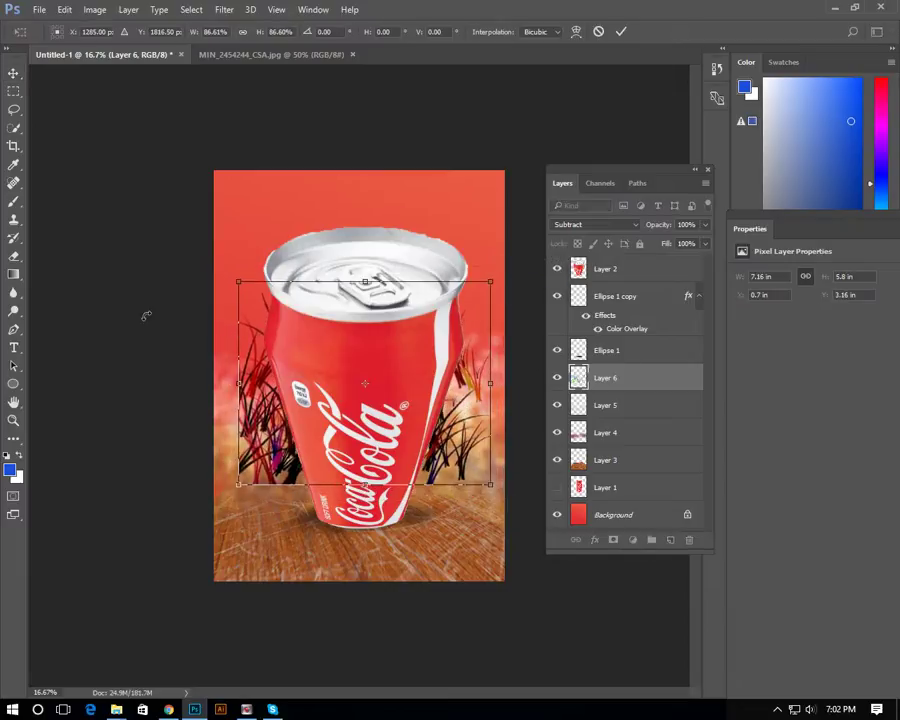
drag(367, 281, 365, 324)
drag(490, 324, 400, 386)
drag(236, 488, 197, 512)
key(Return)
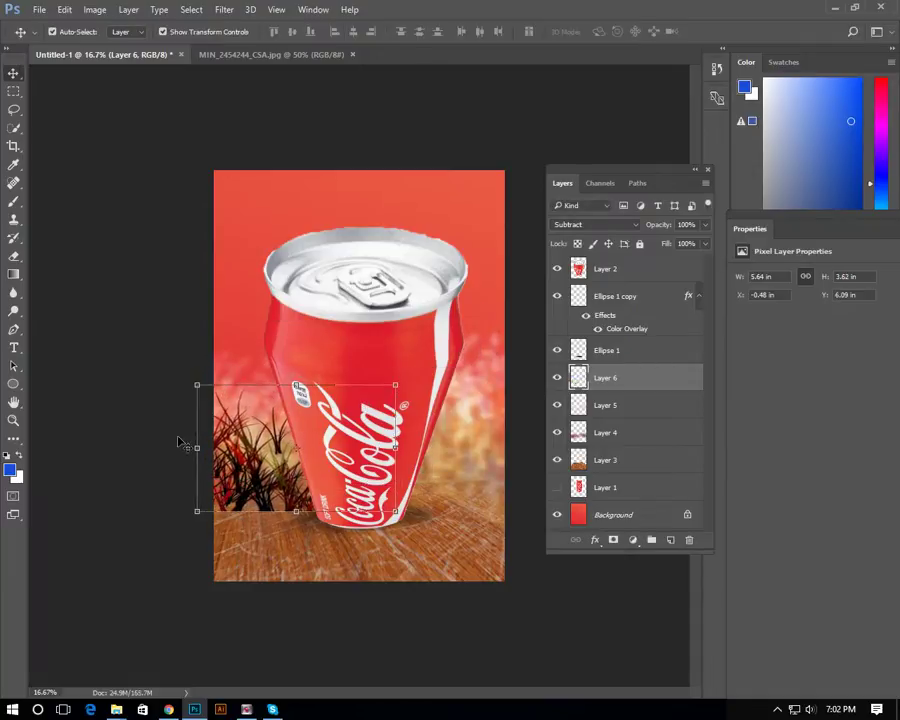
Duplicate the grass to the can's right side with Divide blending, and set the original Layer 6 to Color blending
drag(253, 448, 423, 442)
scroll(580, 228, down, 1)
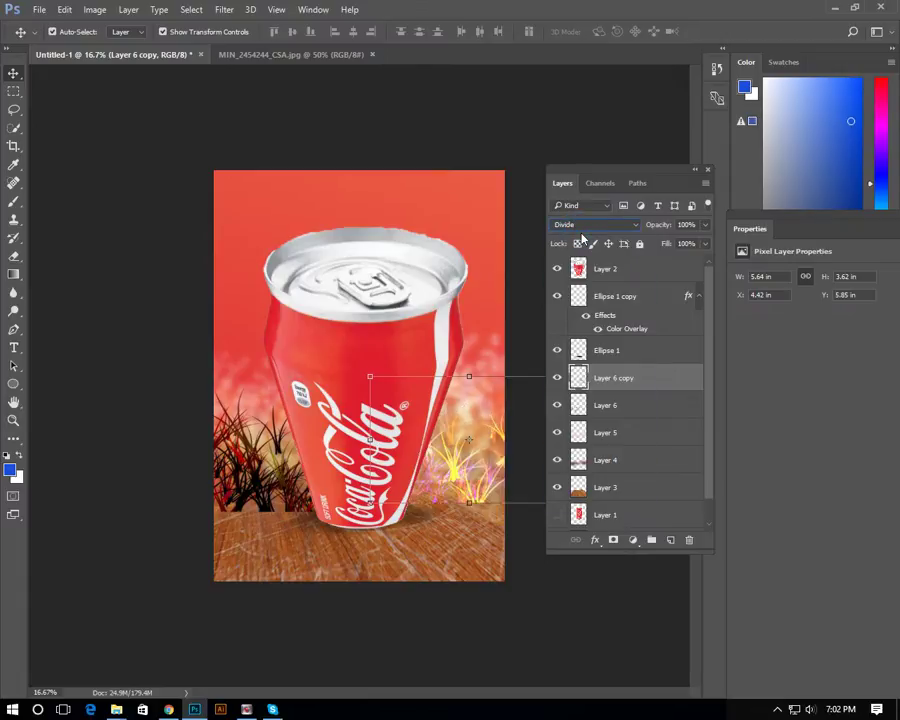
click(240, 474)
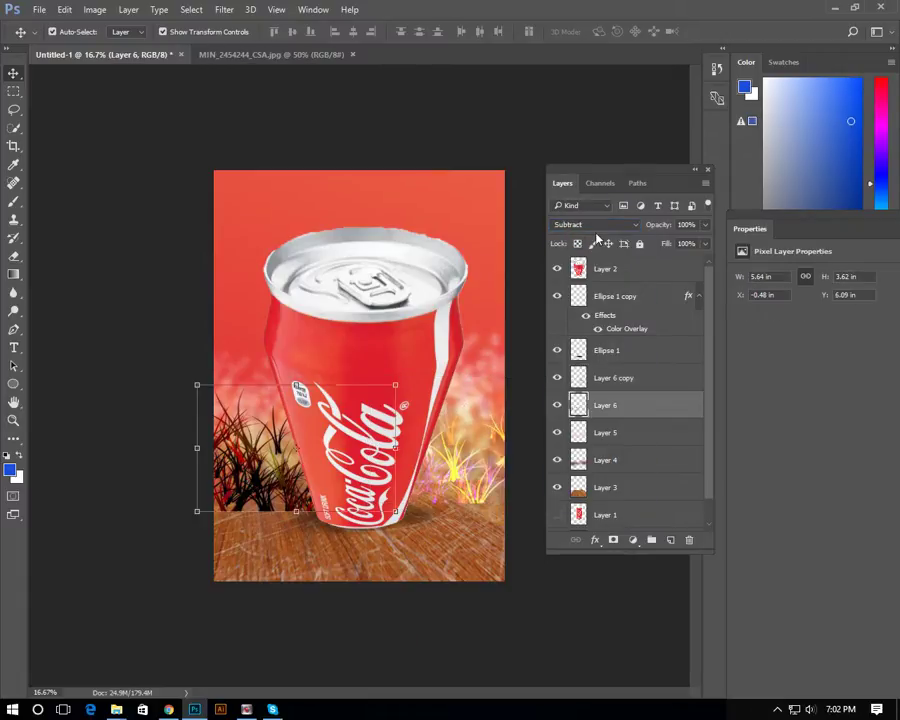
scroll(586, 230, down, 1)
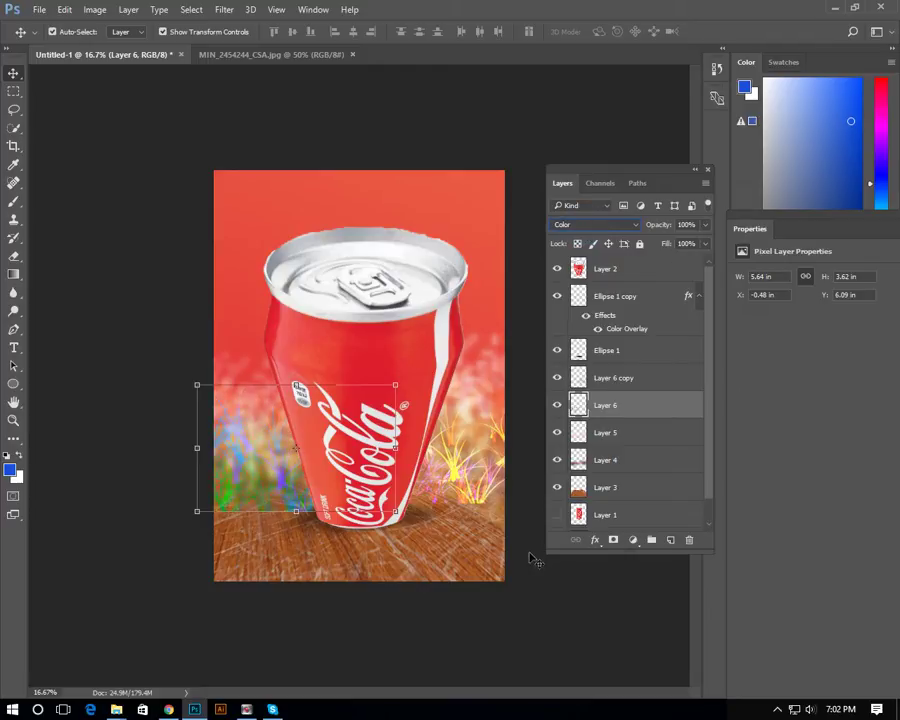
click(563, 626)
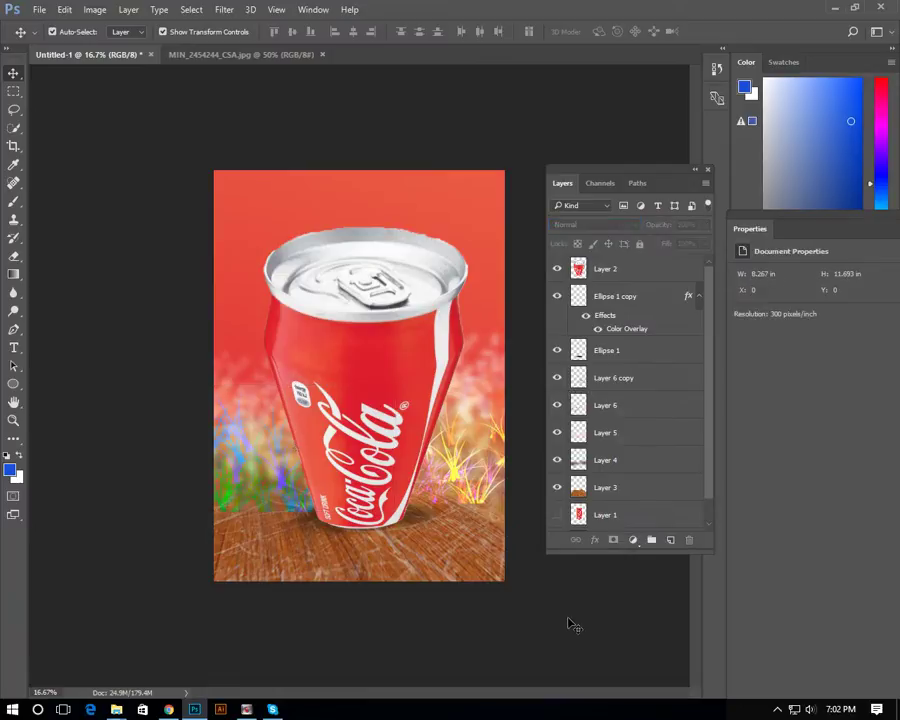
Erase the lower edge of the Layer 6 grass beside the can with a 400 px eraser at 45% opacity and 50% flow
click(261, 498)
click(480, 483)
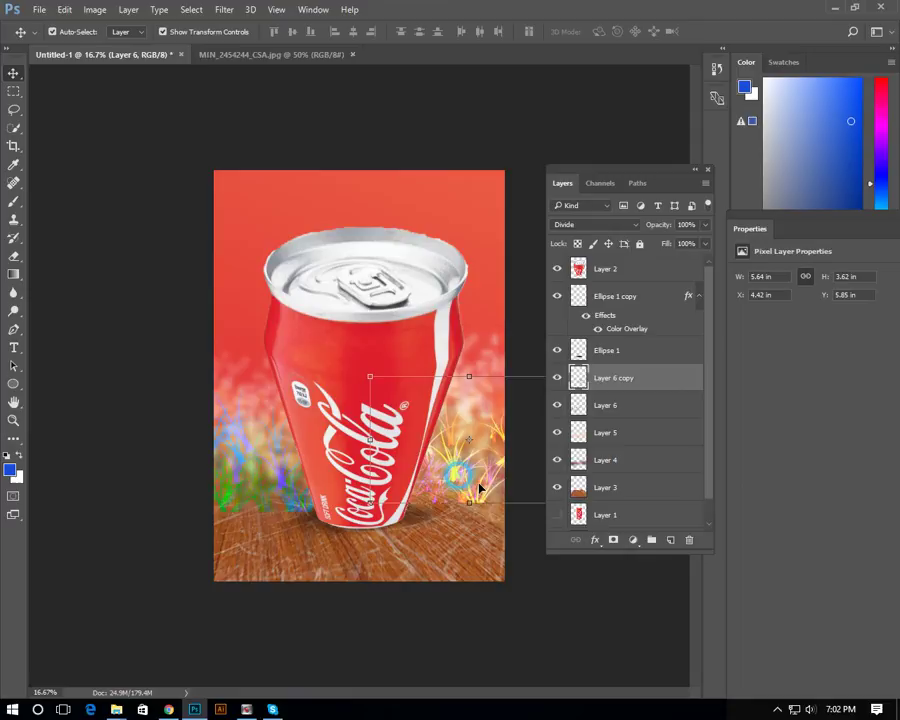
click(261, 487)
click(261, 478)
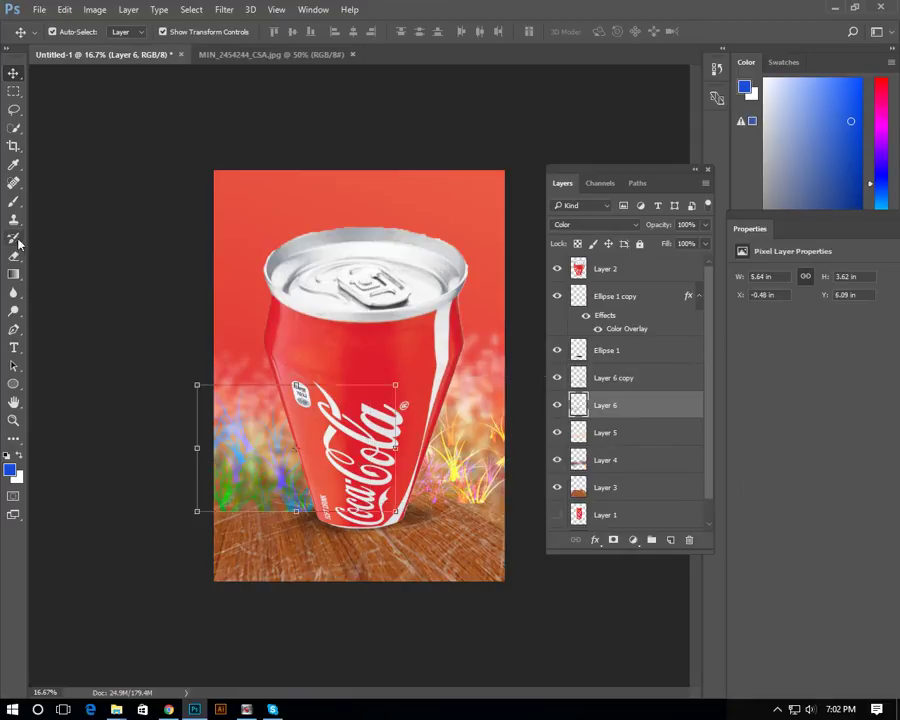
click(15, 258)
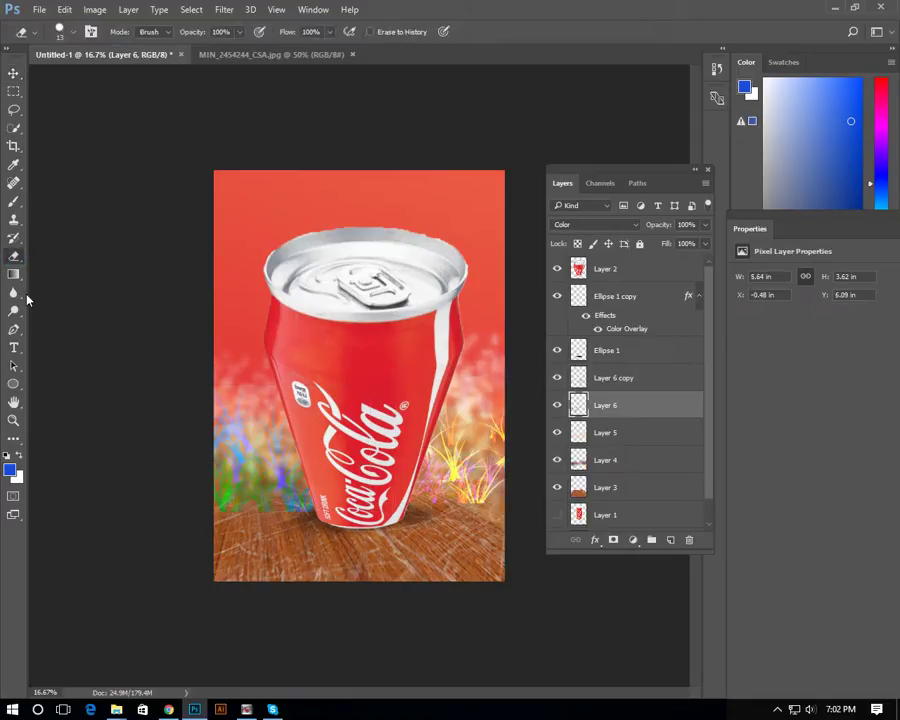
key(bracketright)
key(bracketright)
key(bracketright)
key(bracketright)
key(bracketright)
key(bracketright)
key(bracketright)
key(bracketright)
key(bracketright)
key(bracketright)
key(bracketright)
click(330, 31)
drag(331, 48, 205, 63)
click(239, 31)
mouse_move(290, 497)
mouse_down()
mouse_move(230, 513)
mouse_move(286, 508)
mouse_move(247, 528)
mouse_move(236, 507)
mouse_move(282, 515)
mouse_up()
Soften the lower edge of the Layer 6 copy grass on the can's right side with the same eraser
click(603, 434)
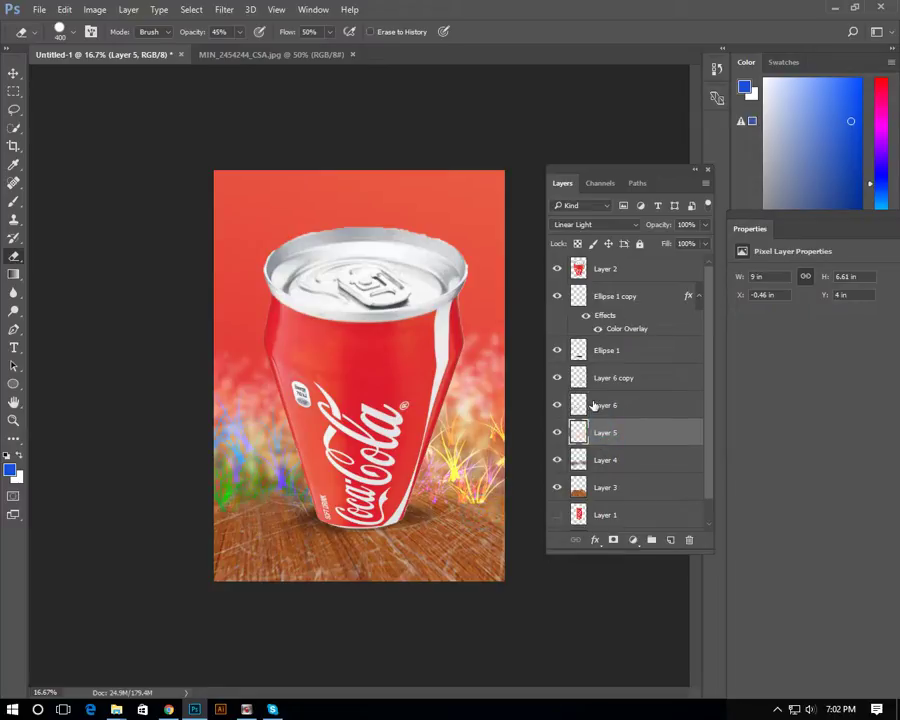
click(14, 73)
key(shift+plus)
key(shift+plus)
key(shift+plus)
key(shift+plus)
key(shift+plus)
key(shift+plus)
click(483, 476)
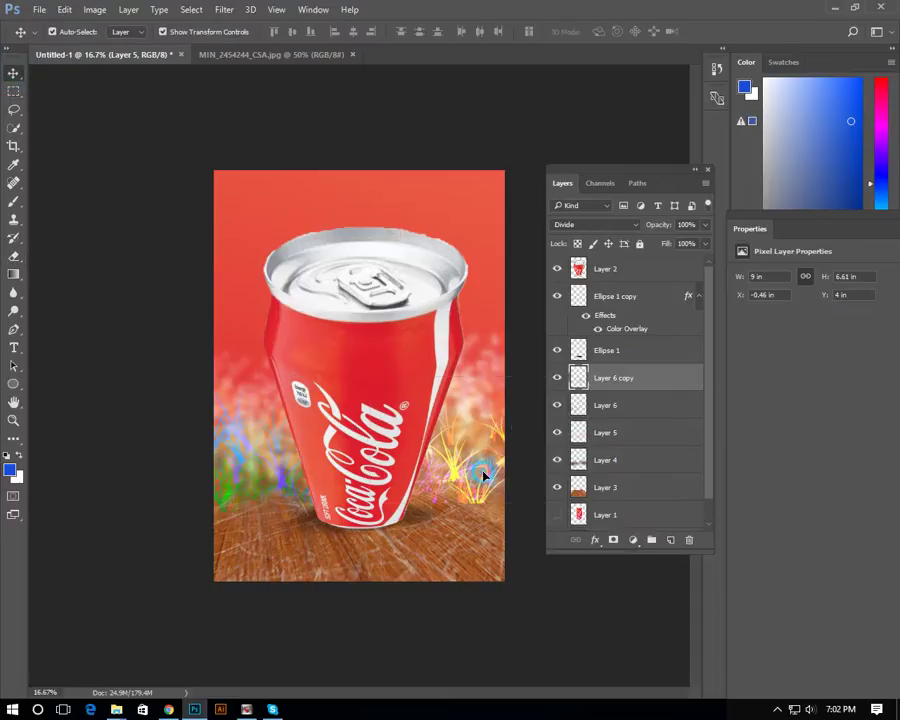
click(14, 256)
mouse_move(480, 497)
mouse_down()
mouse_move(488, 504)
mouse_move(502, 495)
mouse_move(460, 510)
mouse_up()
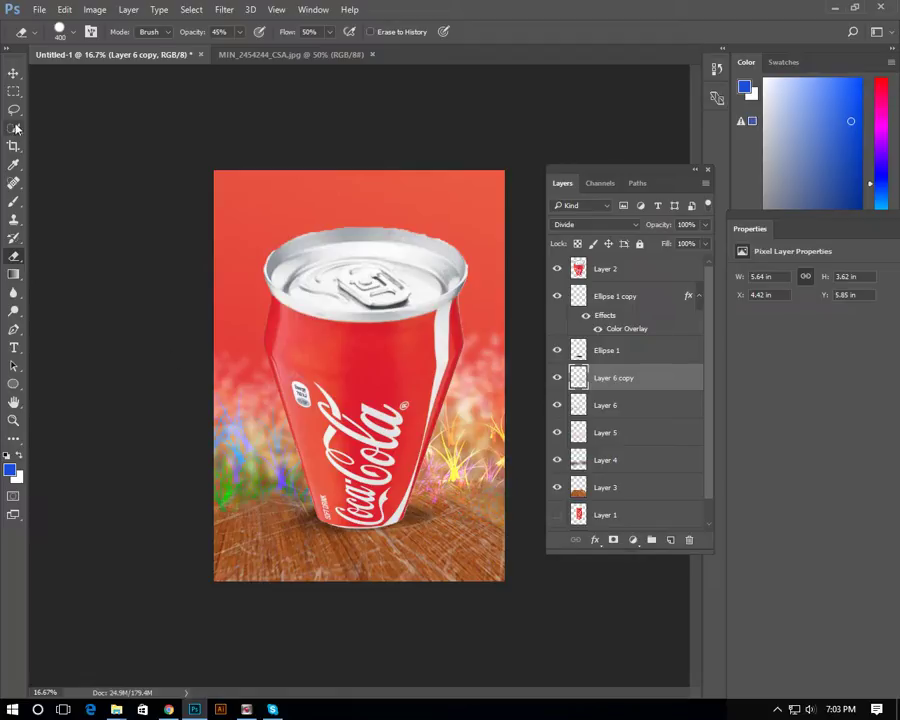
Shift the Layer 6 copy grass slightly right and the Layer 6 grass slightly left, away from the can
click(13, 73)
click(283, 473)
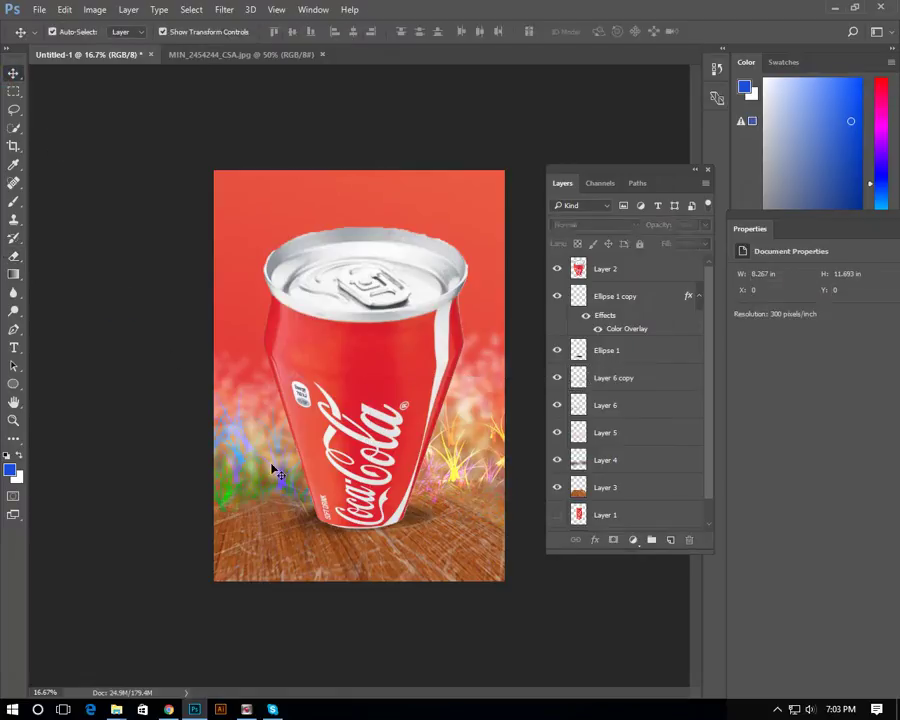
click(253, 455)
click(458, 464)
mouse_move(462, 448)
mouse_down()
mouse_move(468, 463)
mouse_move(490, 470)
mouse_move(469, 441)
mouse_move(475, 445)
mouse_up()
click(230, 477)
mouse_move(250, 465)
mouse_down()
mouse_move(262, 457)
mouse_move(245, 464)
mouse_up()
click(146, 490)
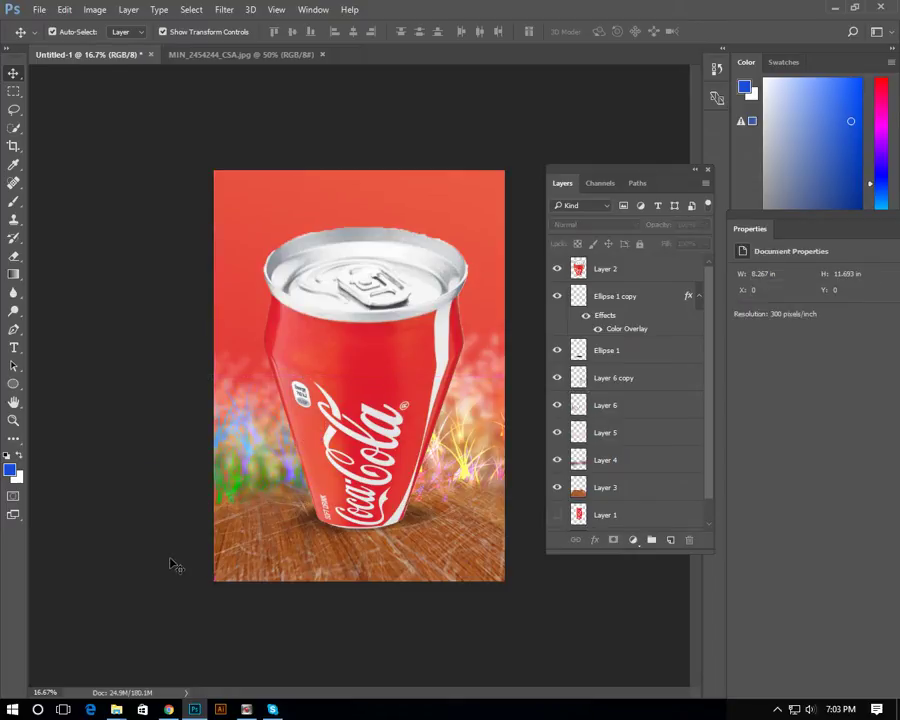
Apply a perspective transform to the can on Layer 2, narrowing its top to about the width of its base
key(ctrl+minus)
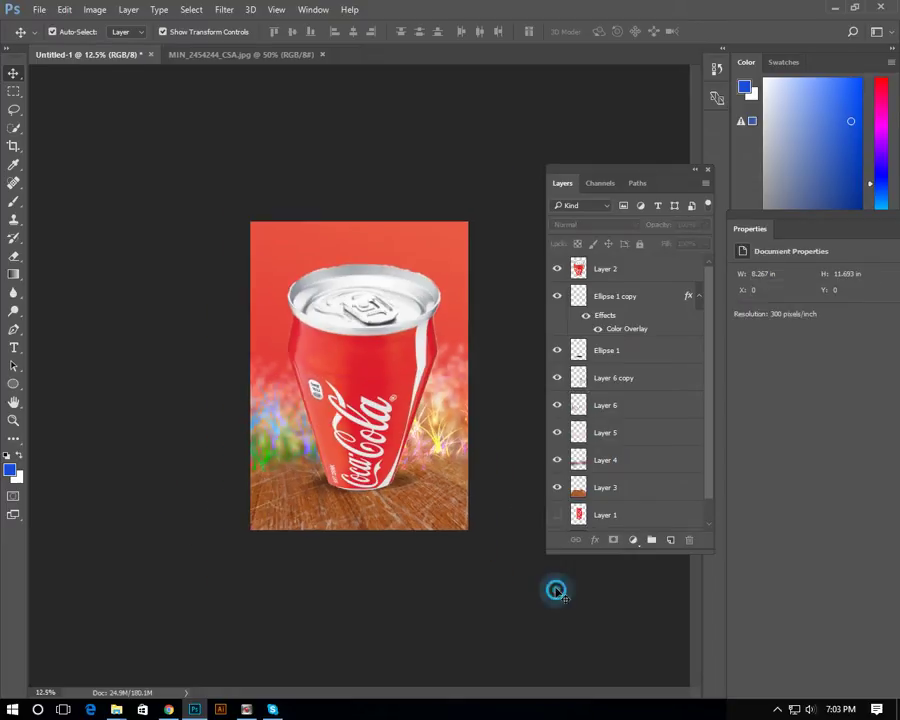
key(ctrl+plus)
key(ctrl+plus)
scroll(373, 485, down, 2)
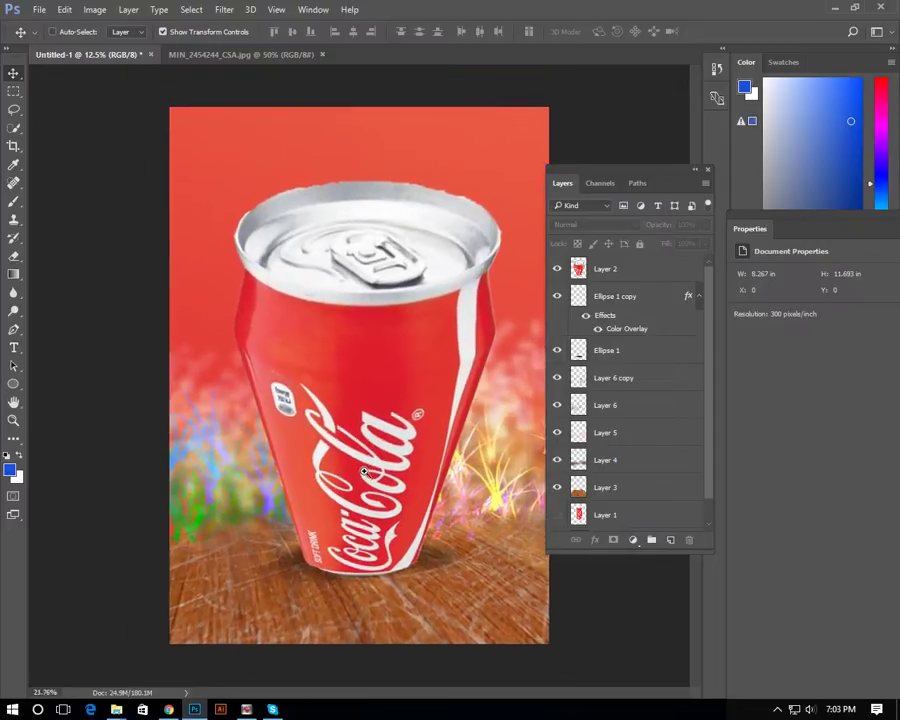
click(290, 263)
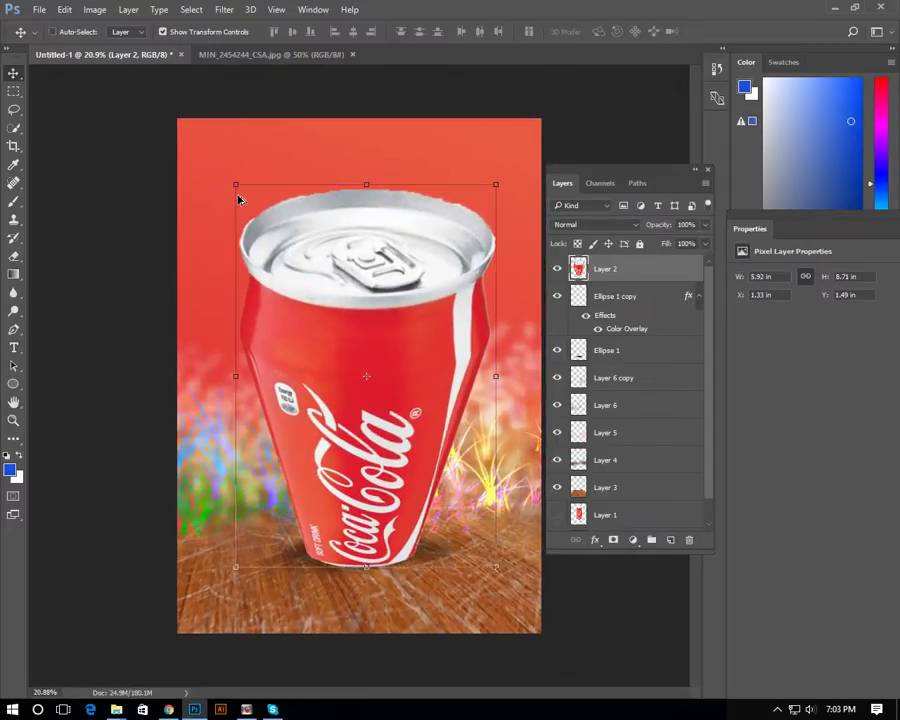
drag(237, 188, 288, 186)
drag(365, 187, 355, 186)
drag(277, 186, 301, 183)
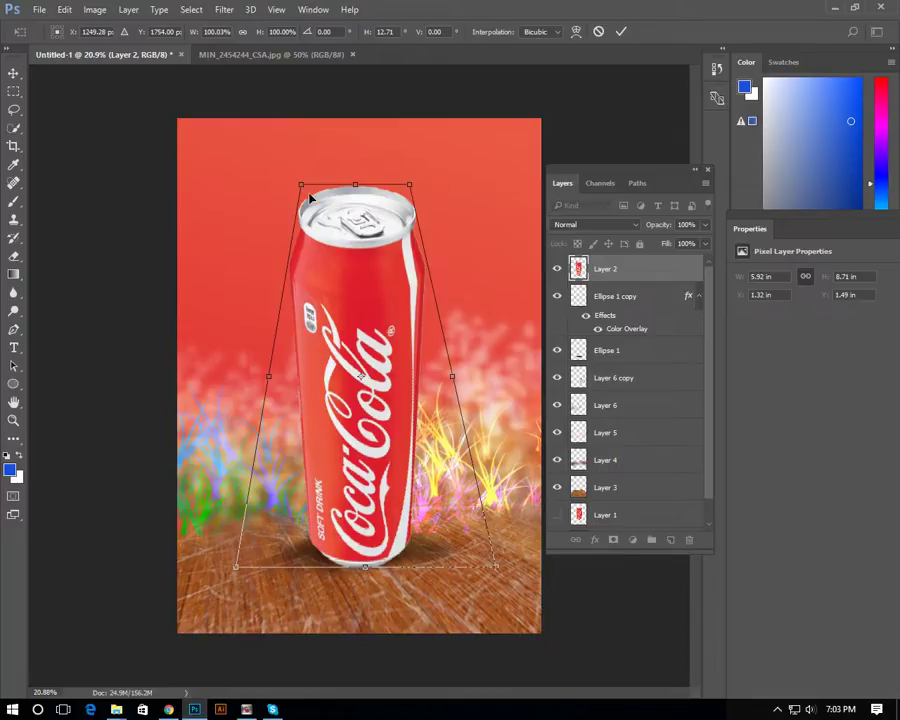
key(Return)
click(130, 260)
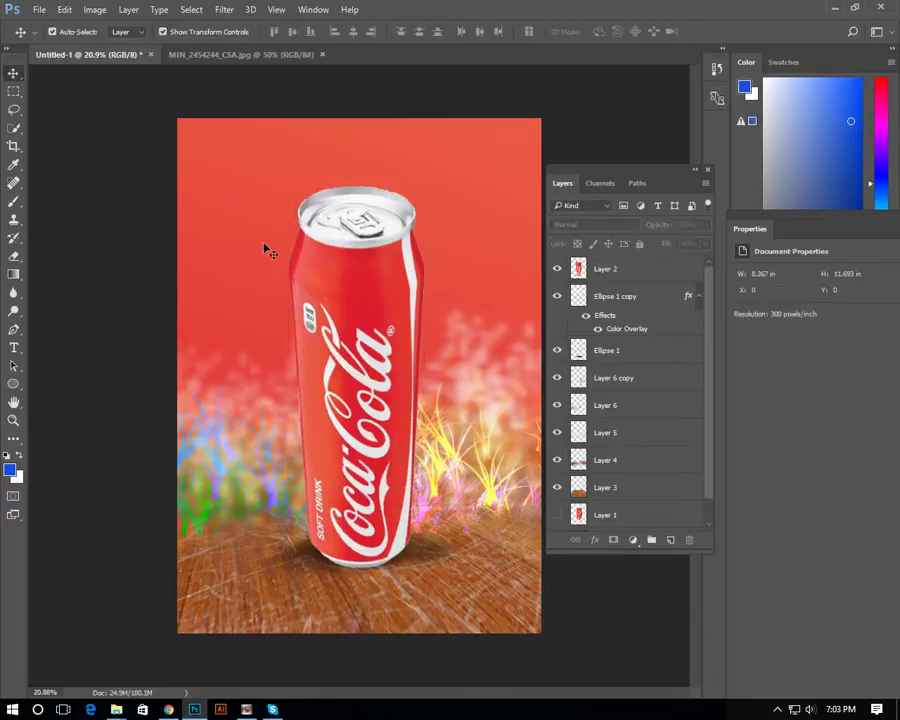
click(358, 288)
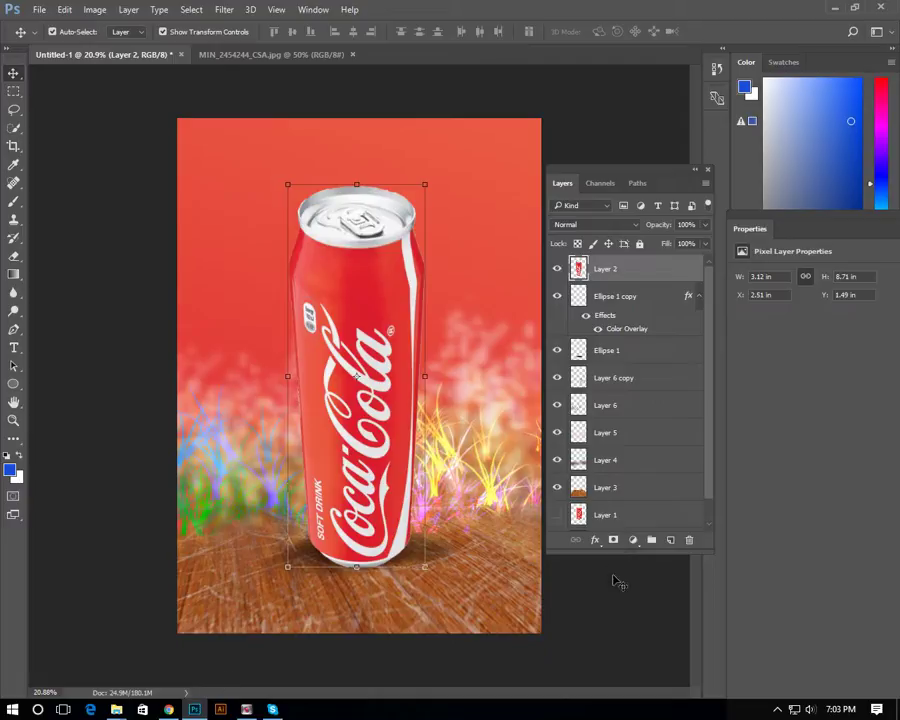
click(595, 540)
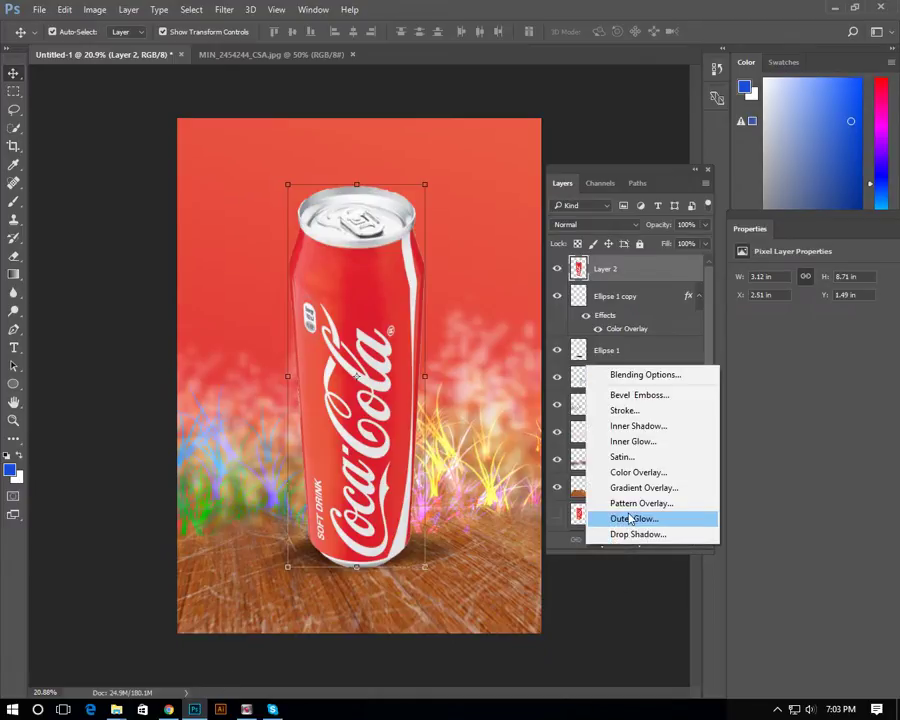
click(634, 519)
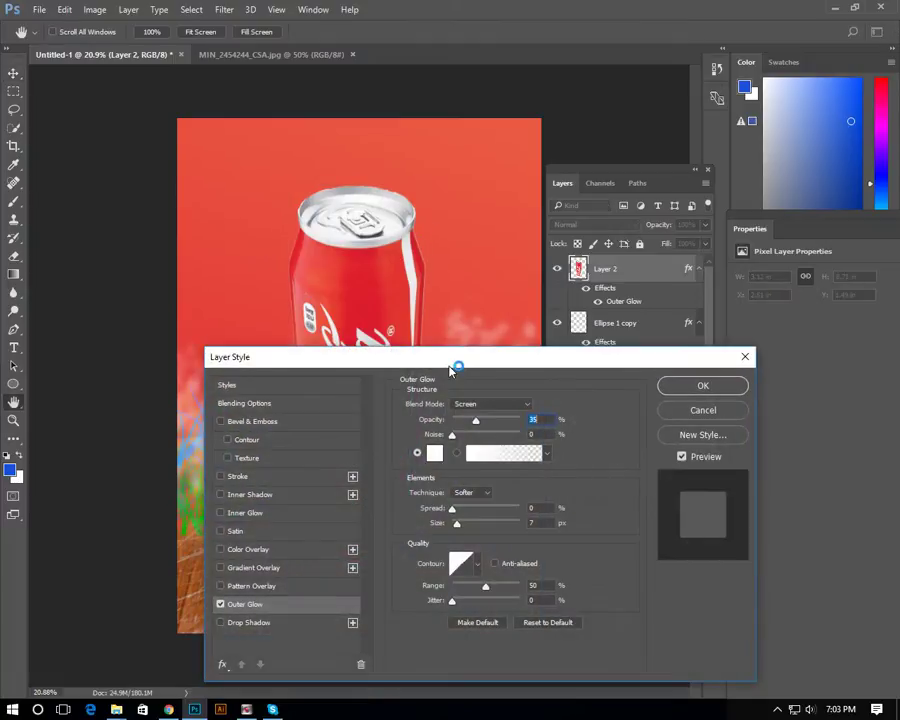
drag(578, 318, 695, 168)
drag(721, 225, 764, 225)
mouse_move(697, 333)
mouse_down()
mouse_move(759, 328)
mouse_move(732, 329)
mouse_move(727, 343)
mouse_move(731, 328)
mouse_move(751, 327)
mouse_move(680, 328)
mouse_move(770, 328)
mouse_move(682, 325)
mouse_up()
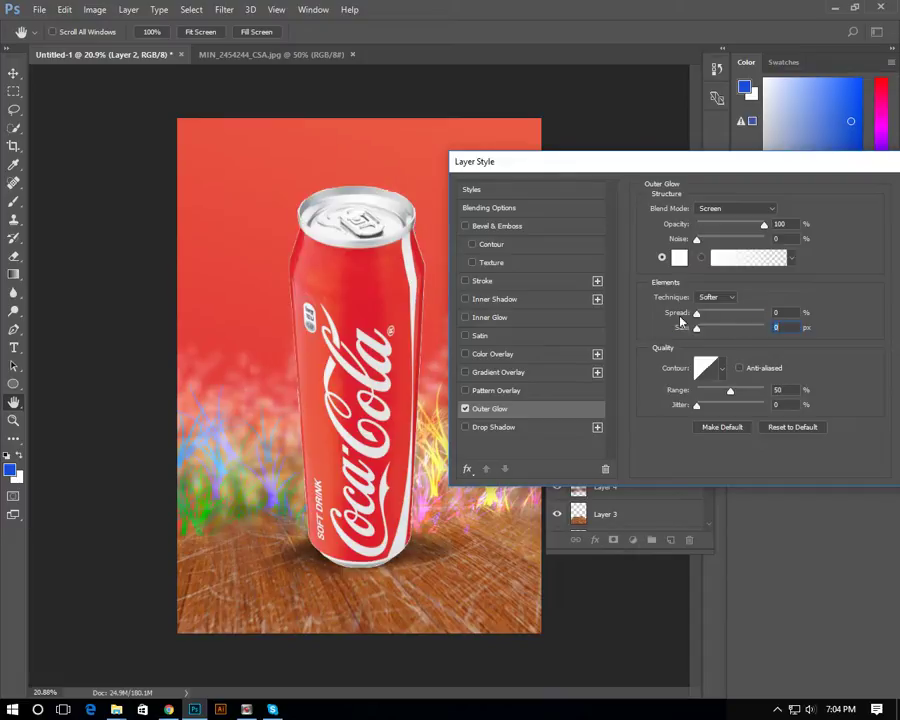
drag(747, 163, 463, 183)
click(676, 236)
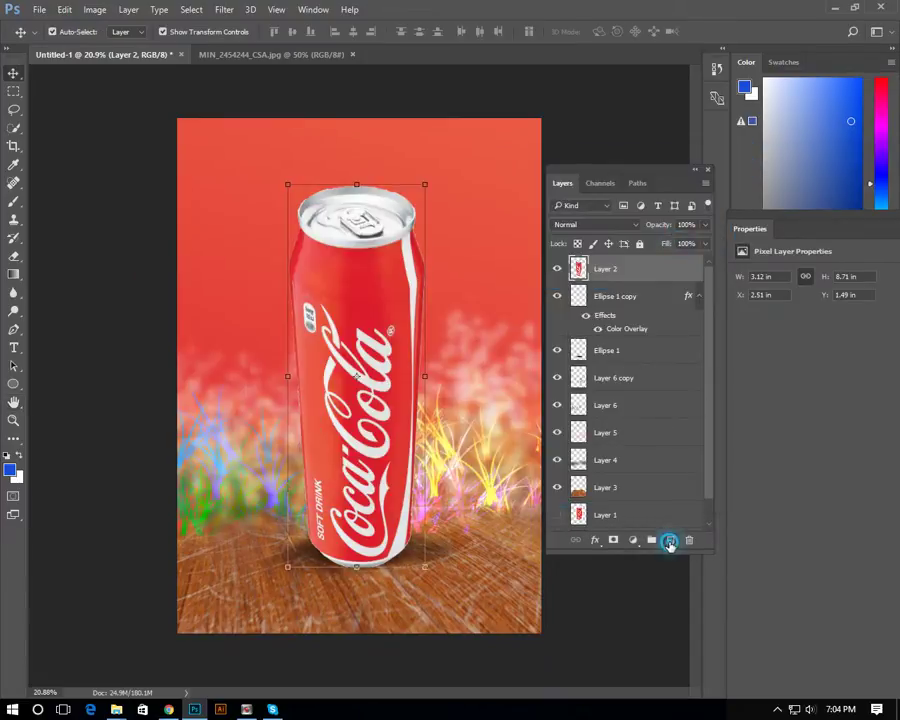
Create a new layer above the can and choose a soft round brush at 1100 px
click(670, 541)
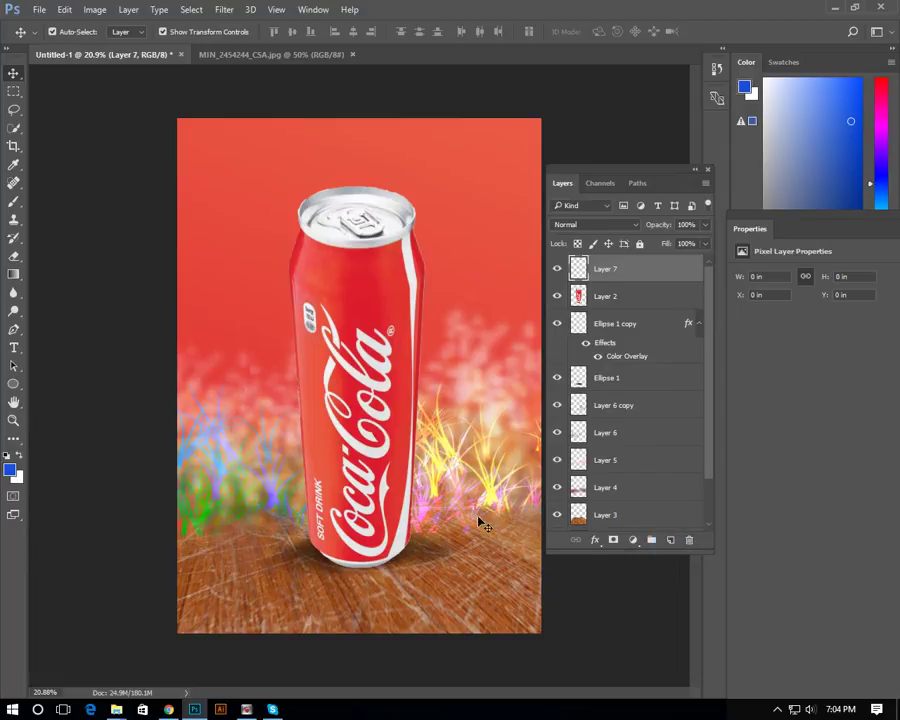
click(14, 201)
click(58, 30)
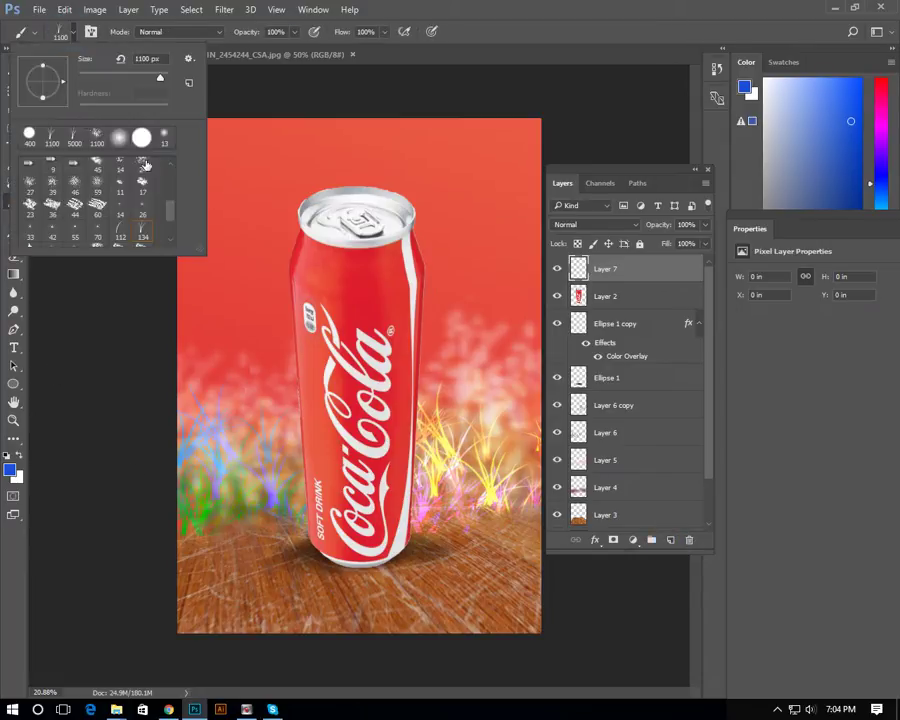
scroll(172, 213, up, 5)
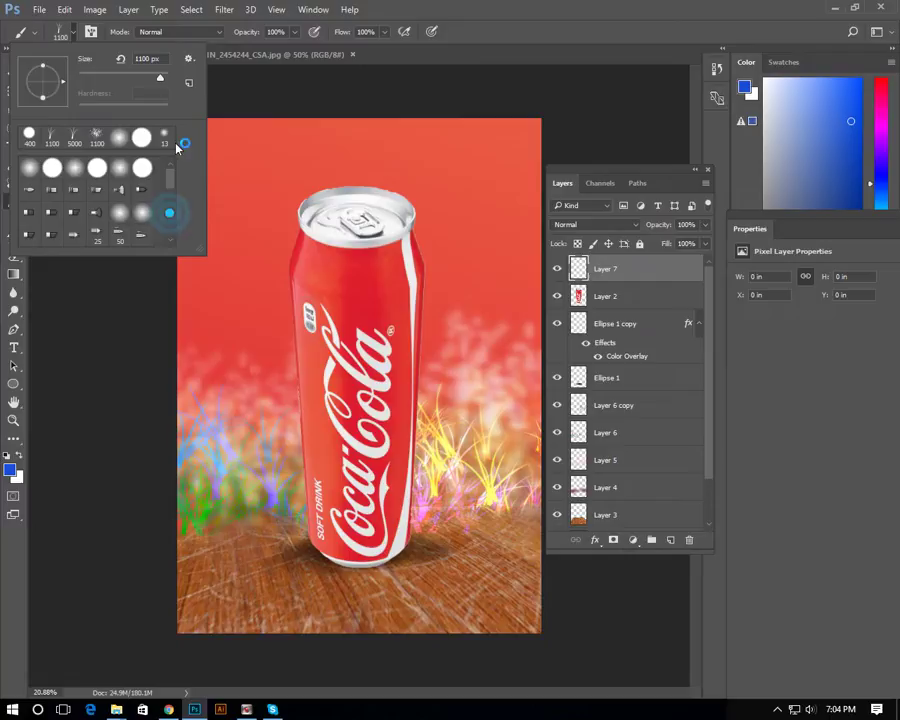
double_click(74, 170)
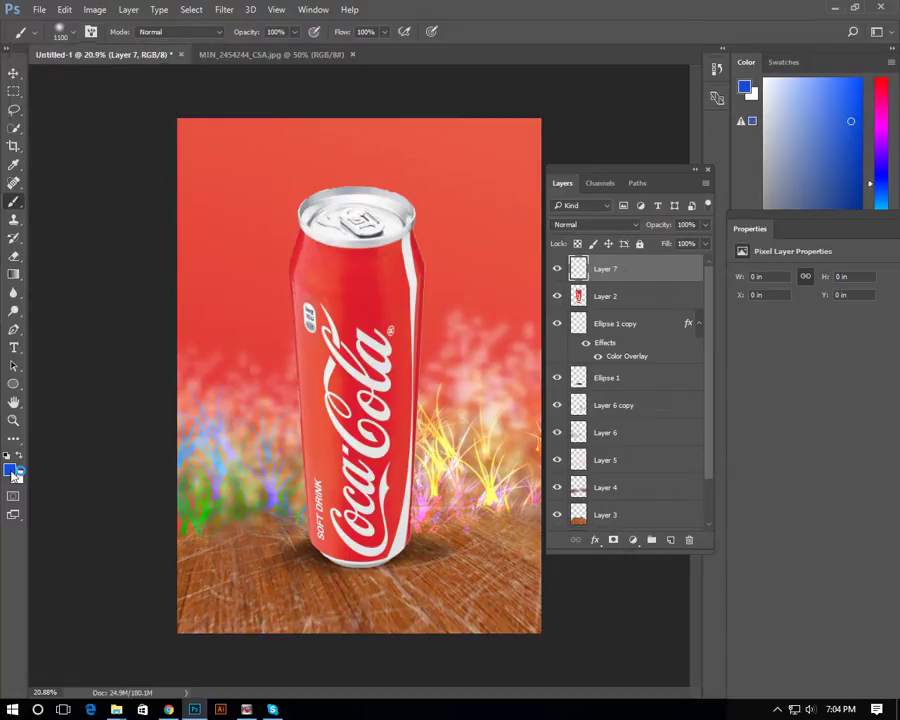
Set the foreground color to light yellow (R 249, G 237, B 100)
click(9, 468)
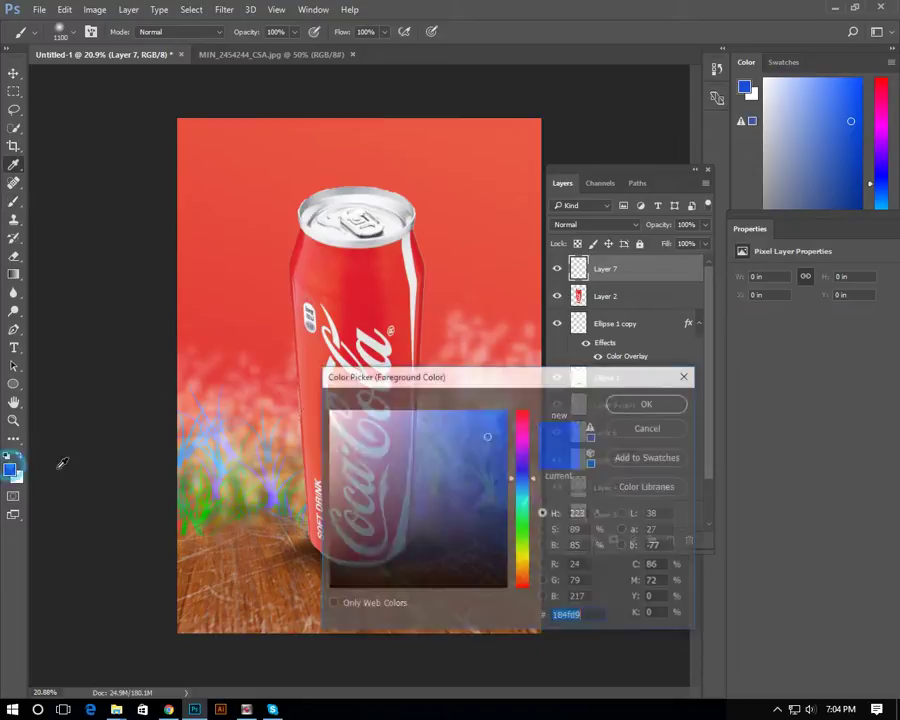
click(516, 431)
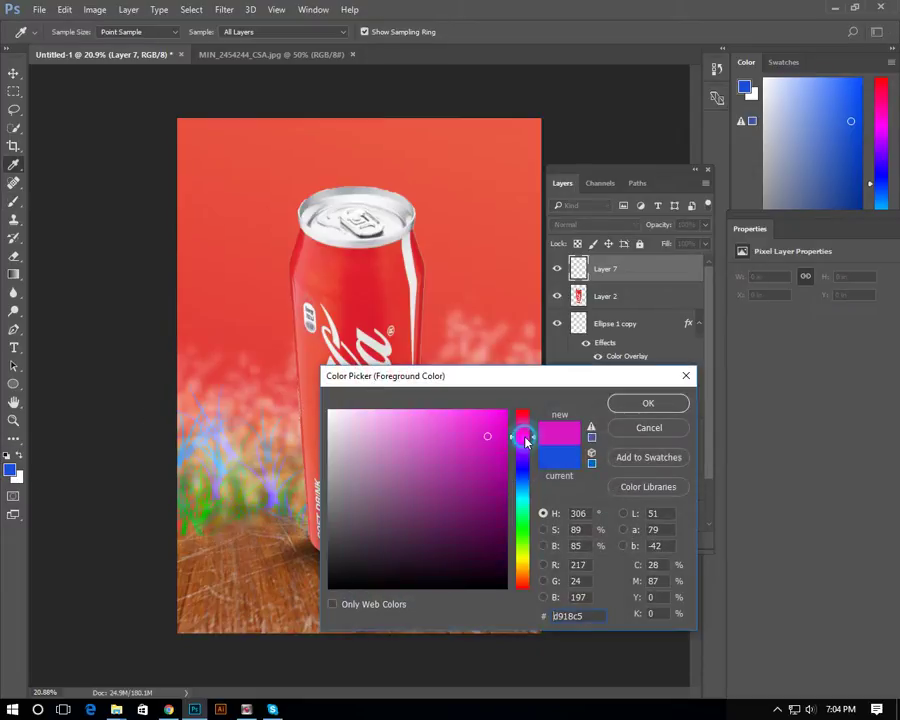
click(524, 564)
drag(446, 426, 432, 412)
click(632, 404)
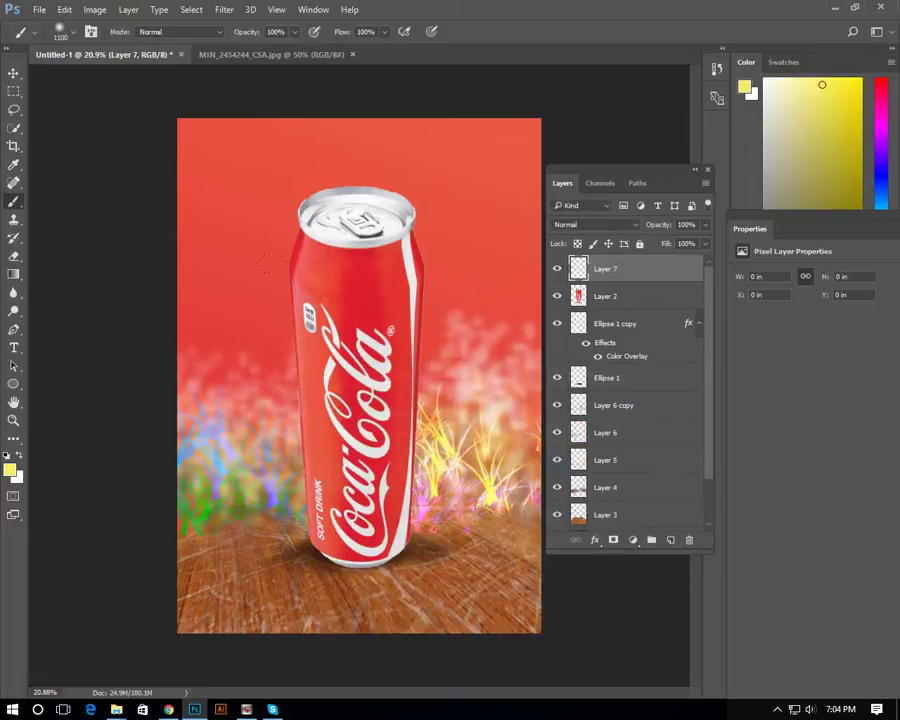
Paint a soft yellow glow on Layer 7 and center it behind the can on Layer 2
drag(330, 530, 315, 400)
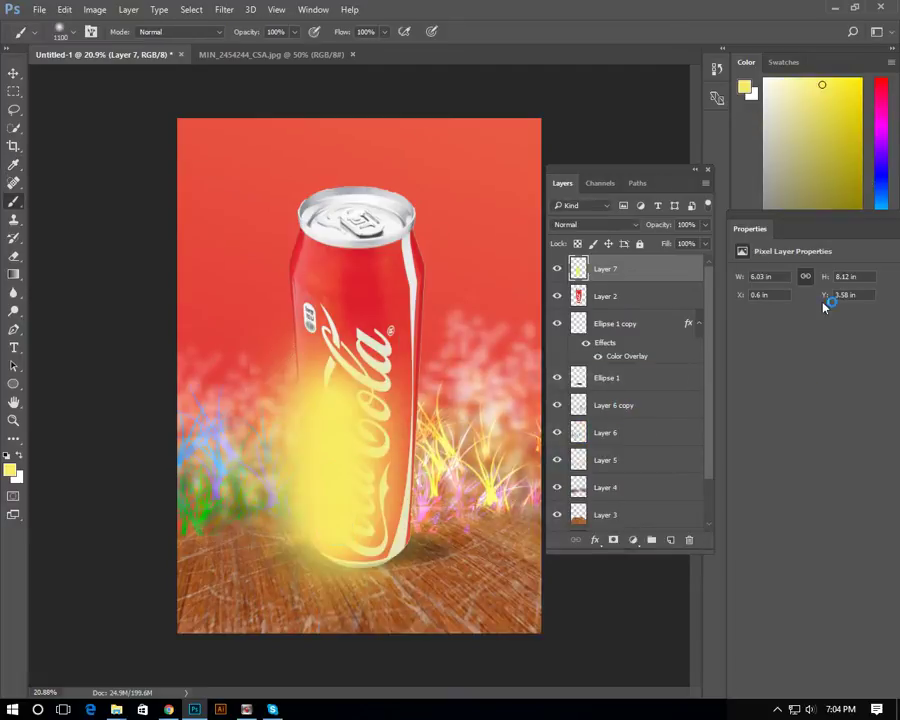
drag(578, 295, 580, 262)
drag(316, 200, 318, 365)
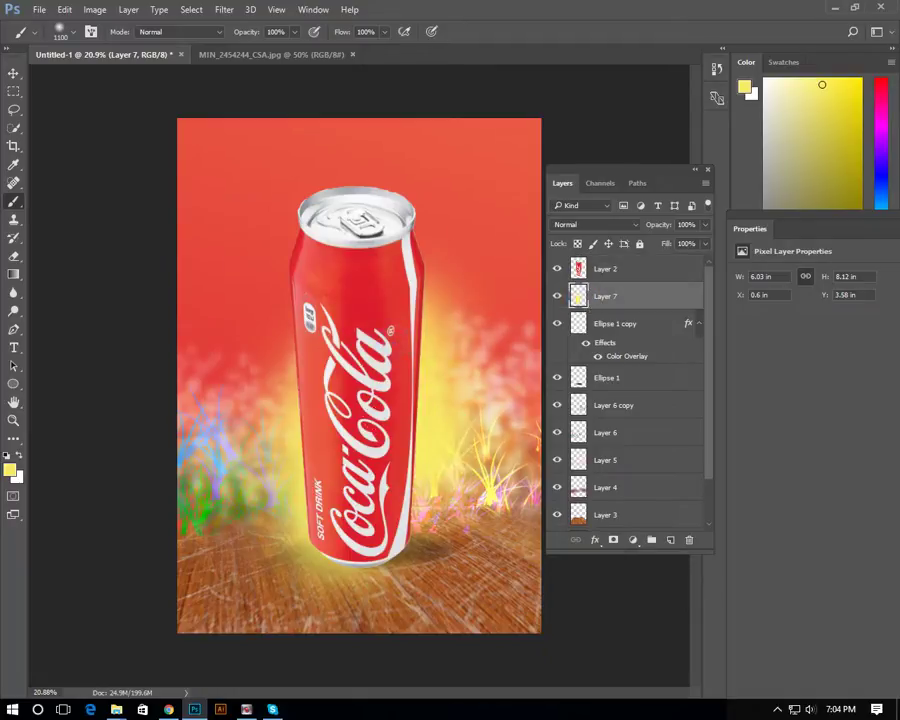
click(13, 75)
drag(281, 465, 268, 423)
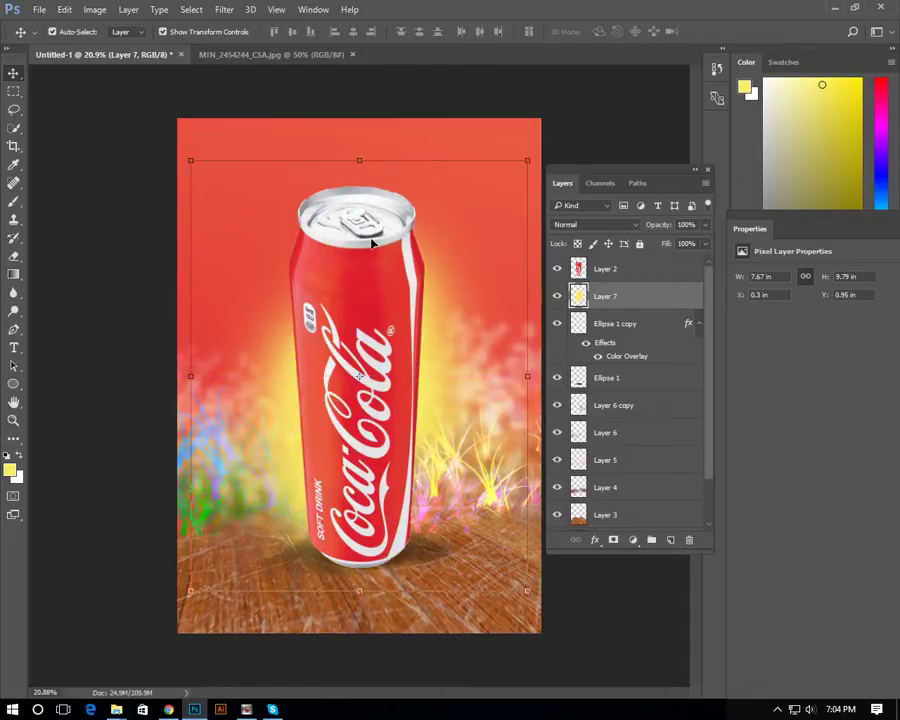
Warp the Layer 7 glow, pulling its lower sides inward and its lower right area downward around the can
key(ctrl)
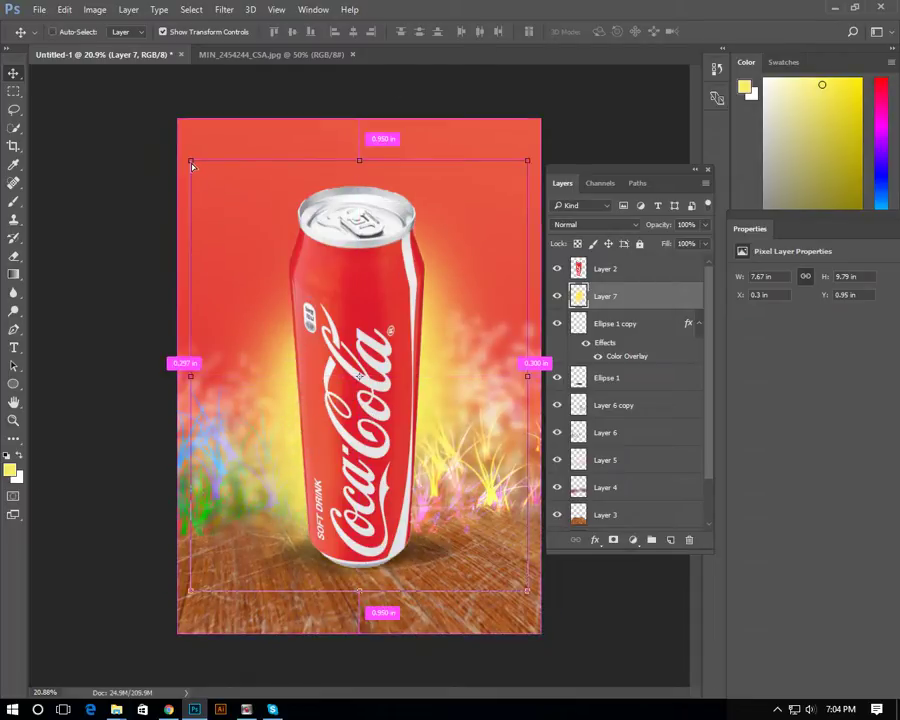
click(191, 162)
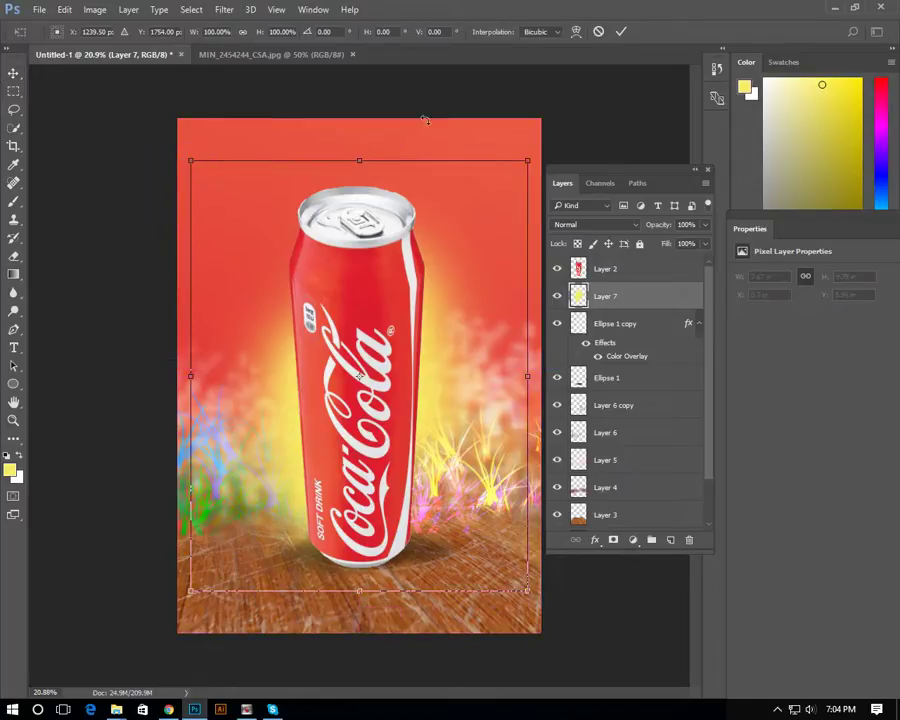
click(577, 32)
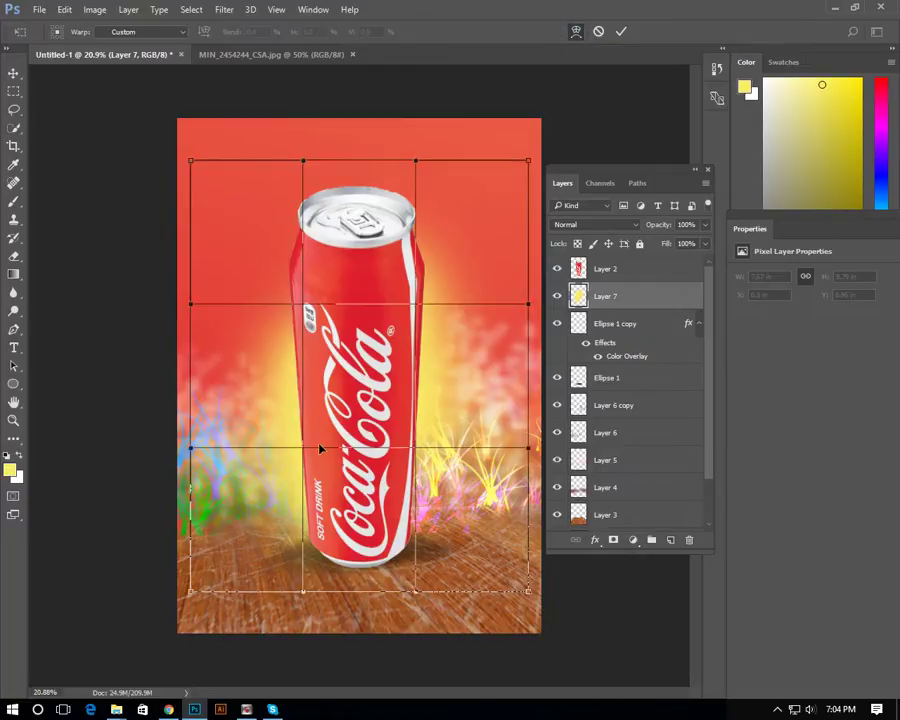
drag(244, 459, 282, 452)
drag(478, 440, 464, 426)
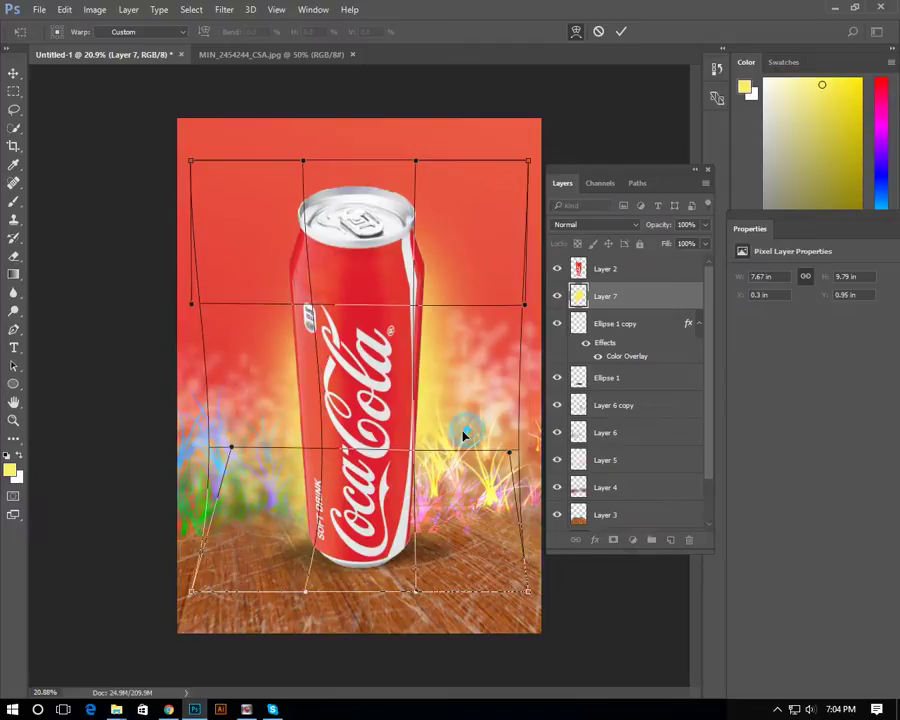
drag(452, 368, 452, 519)
drag(321, 518, 376, 493)
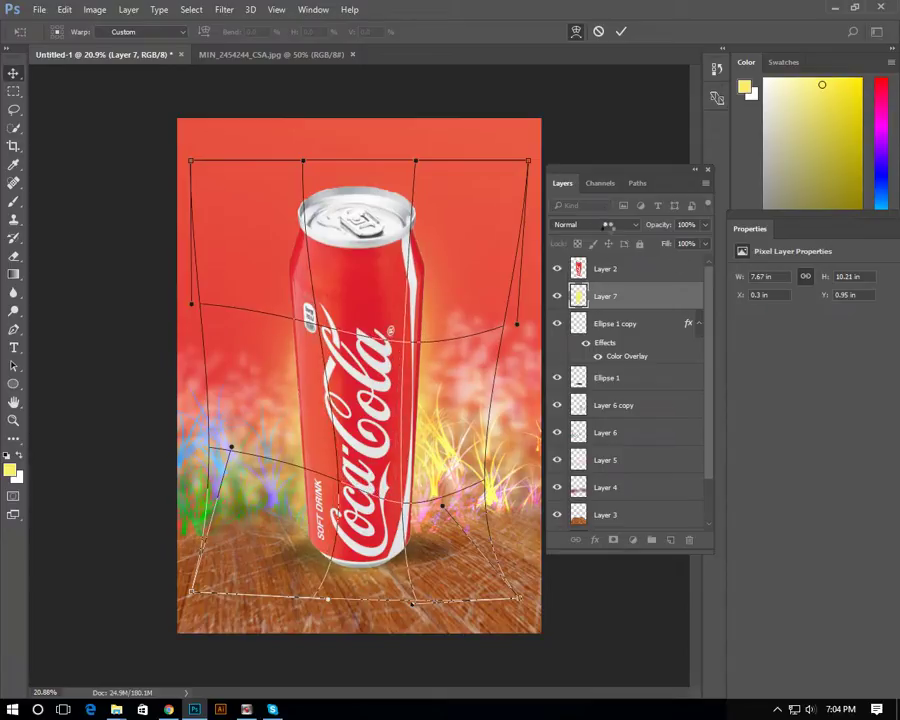
Set the blend mode of Layer 7 to Linear Dodge (Add)
click(602, 228)
click(598, 231)
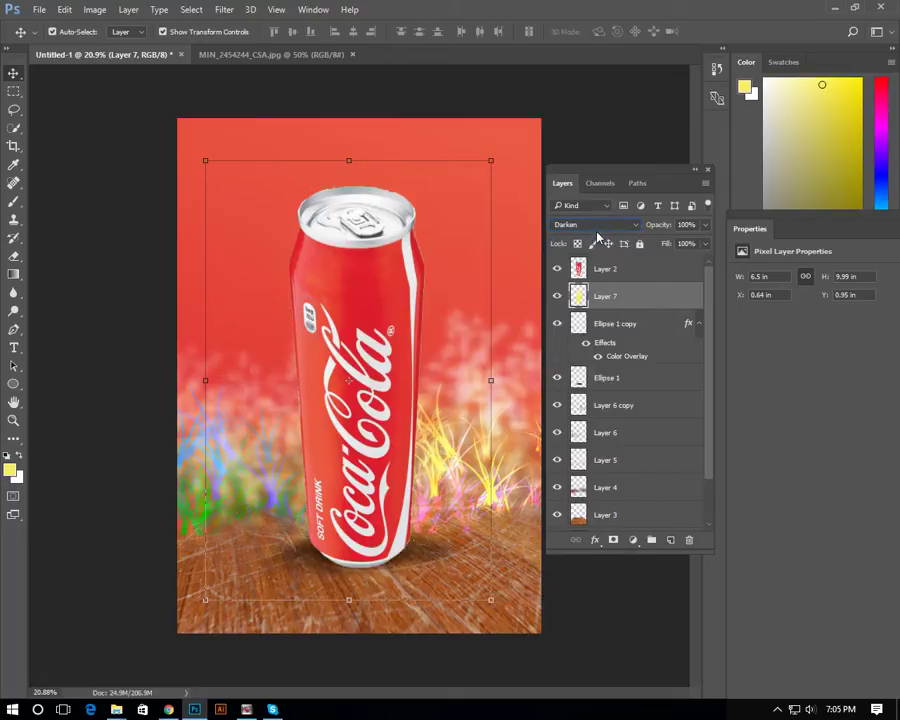
scroll(598, 228, down, 5)
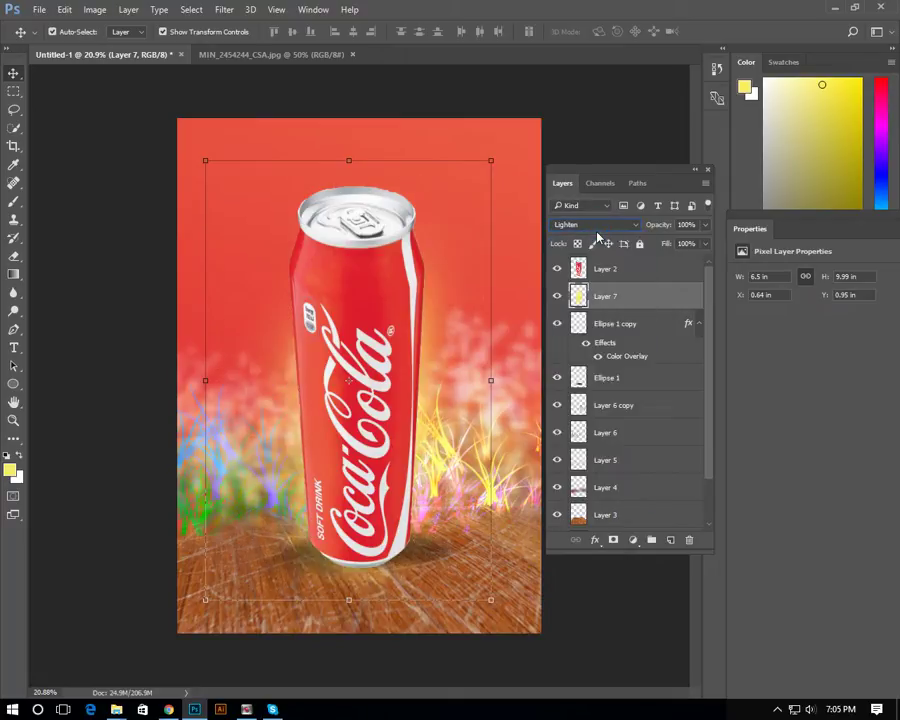
scroll(598, 228, down, 2)
scroll(598, 228, up, 1)
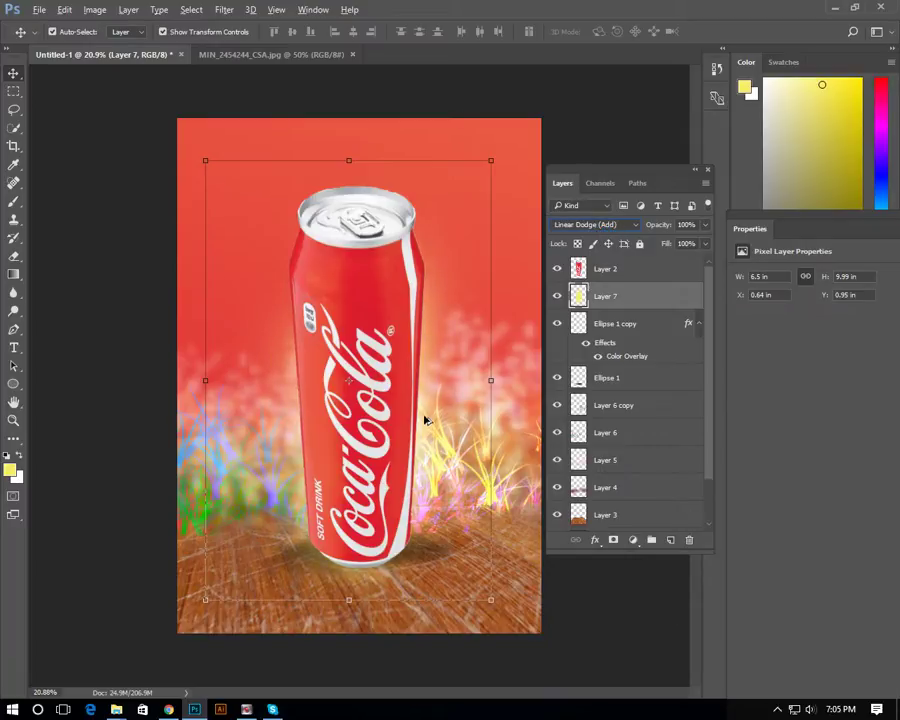
Duplicate the Layer 7 glow upward behind the can's top and stack two more copies there to intensify it
drag(422, 418, 418, 366)
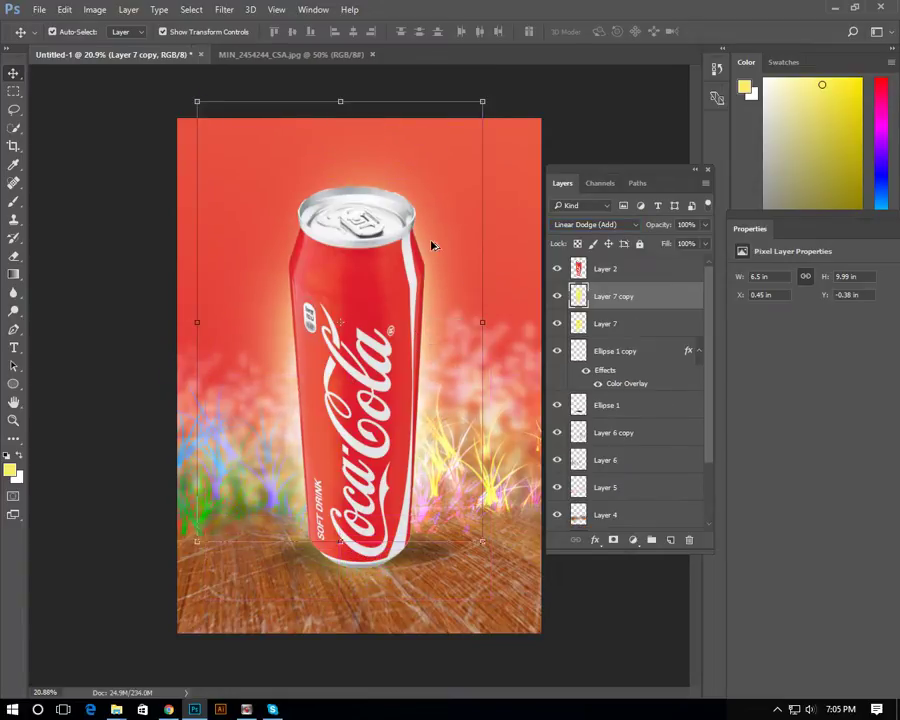
key(alt+Up)
key(alt+Up)
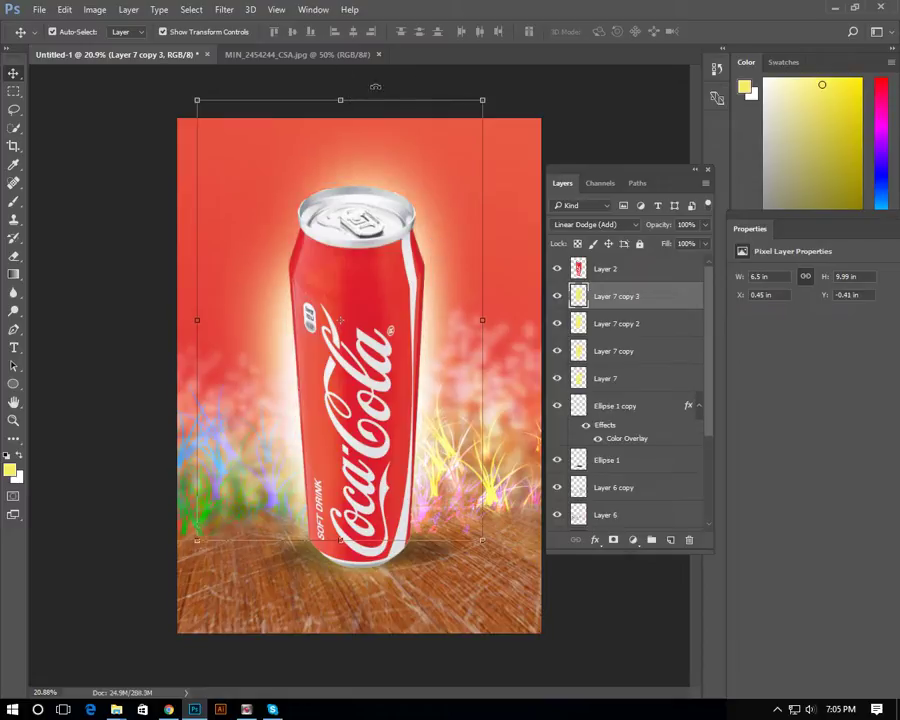
click(588, 88)
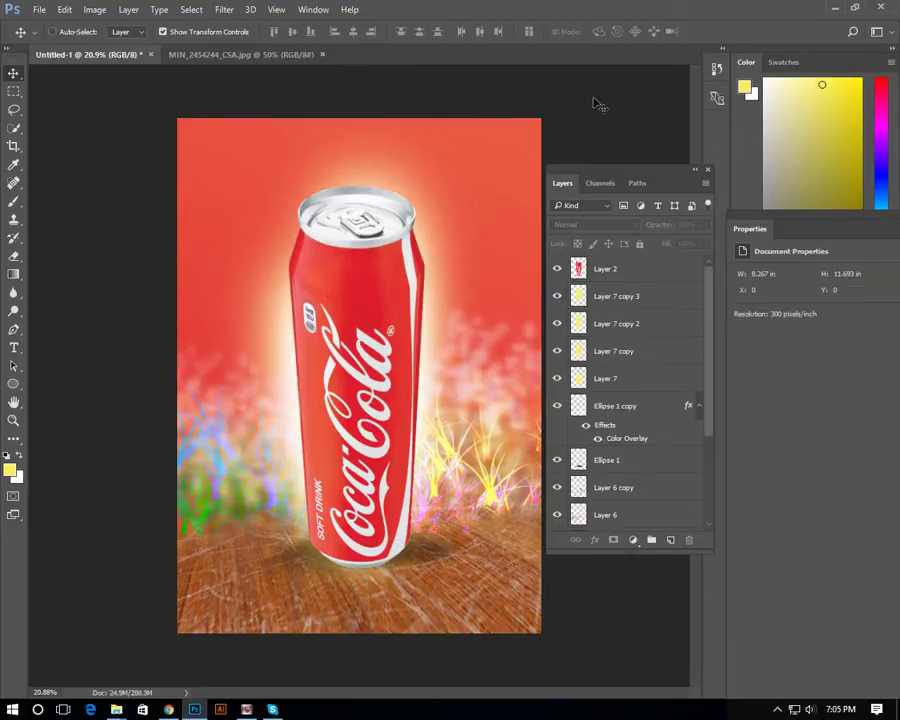
Duplicate the can on Layer 2 and rotate the copy about -93° so it lies across the upright can's lower half
key(ctrl+minus)
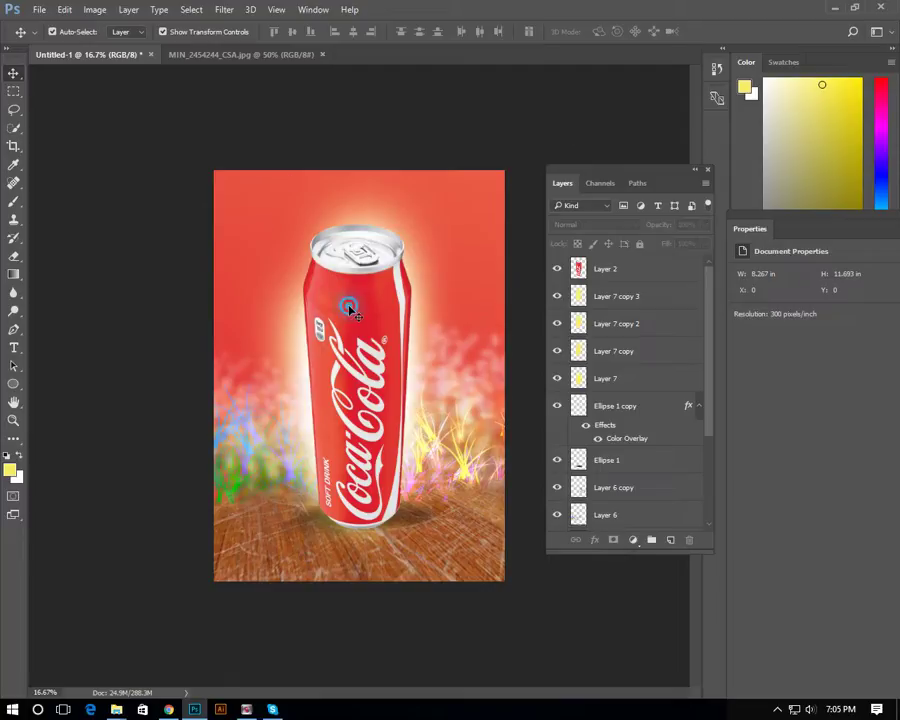
click(377, 291)
drag(400, 230, 355, 406)
drag(251, 327, 236, 396)
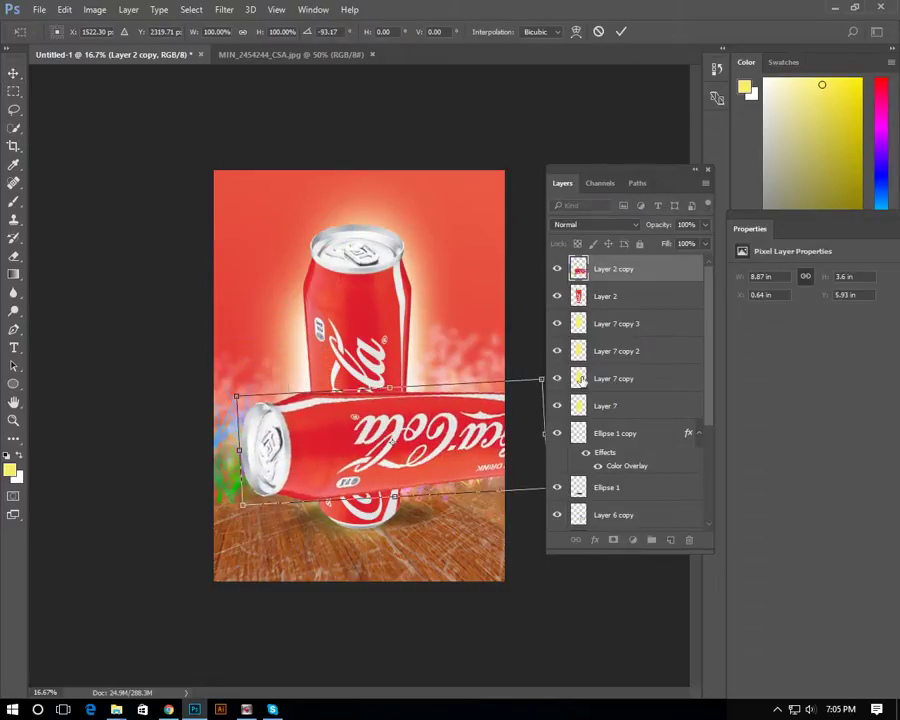
Scale the lying can copy to about 74% and position it across the base of the upright can
mouse_move(547, 378)
mouse_down()
mouse_move(518, 395)
mouse_move(548, 376)
mouse_up()
drag(468, 435, 488, 457)
drag(237, 537, 288, 515)
drag(470, 440, 438, 432)
drag(502, 403, 477, 413)
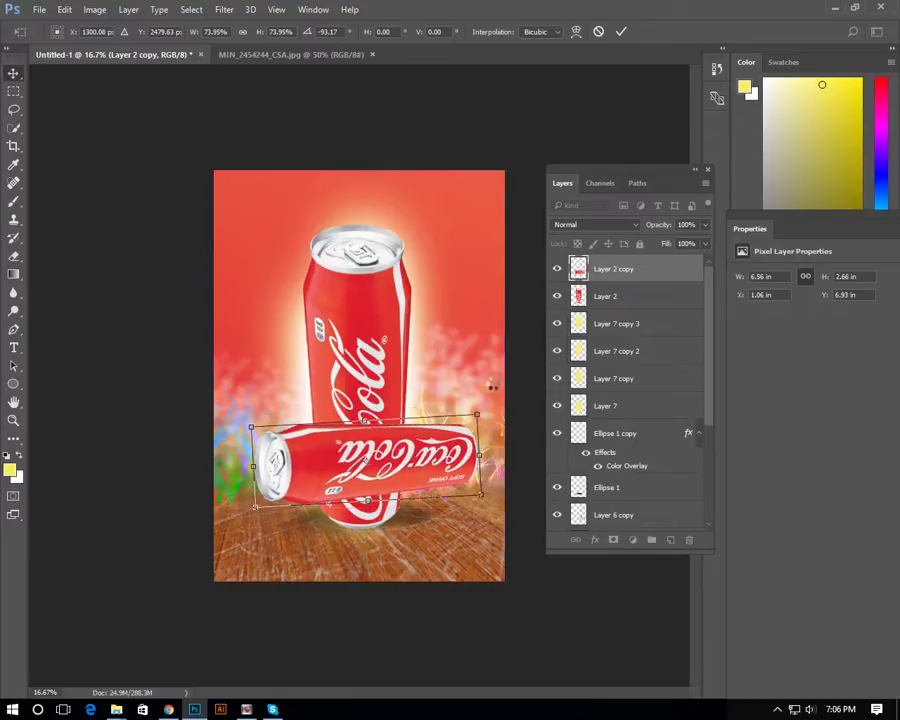
key(Return)
Move Layer 2 copy behind the upright can and lower the lying can onto the wood floor
drag(601, 290, 608, 262)
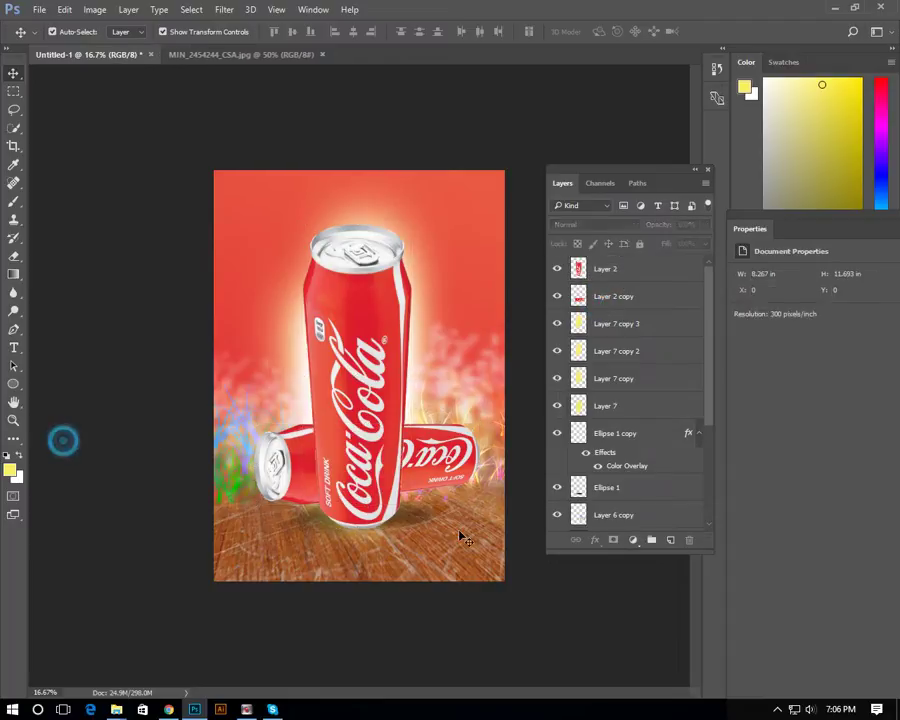
drag(449, 476, 452, 486)
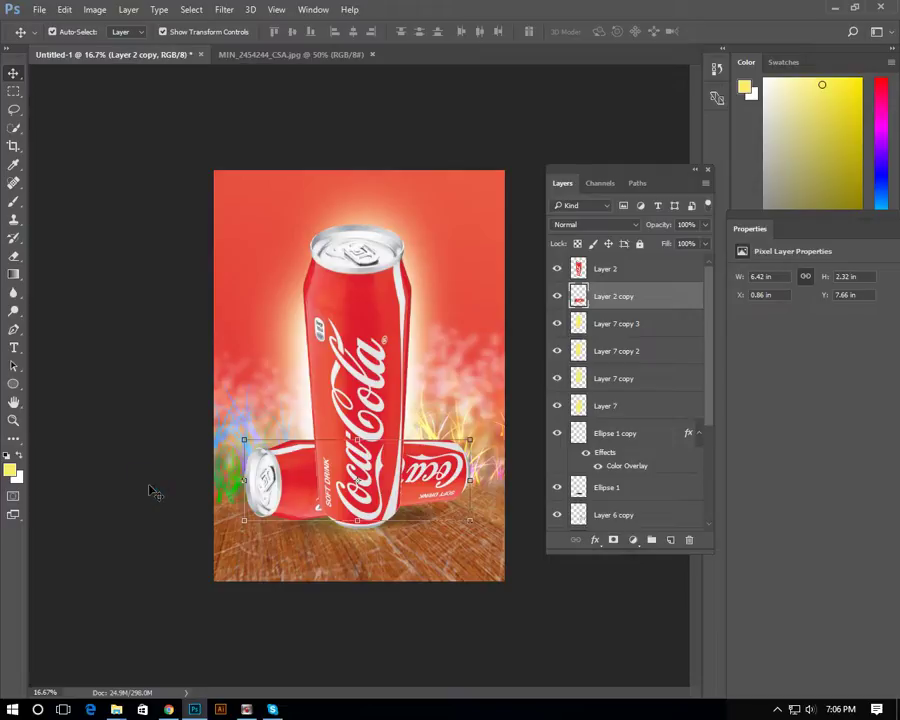
click(105, 341)
scroll(390, 519, up, 2)
scroll(390, 519, down, 1)
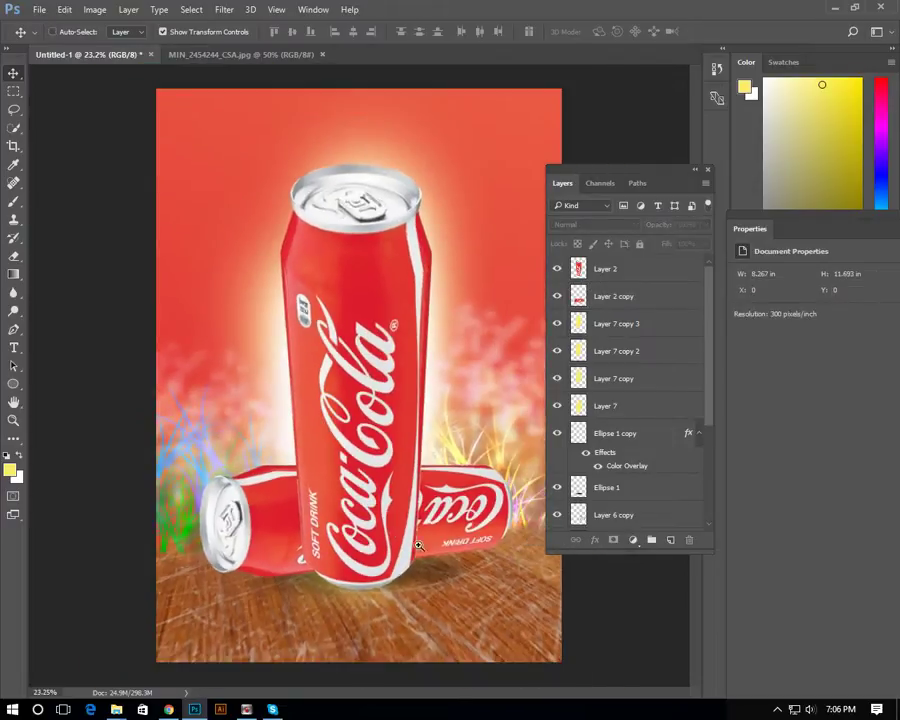
click(428, 570)
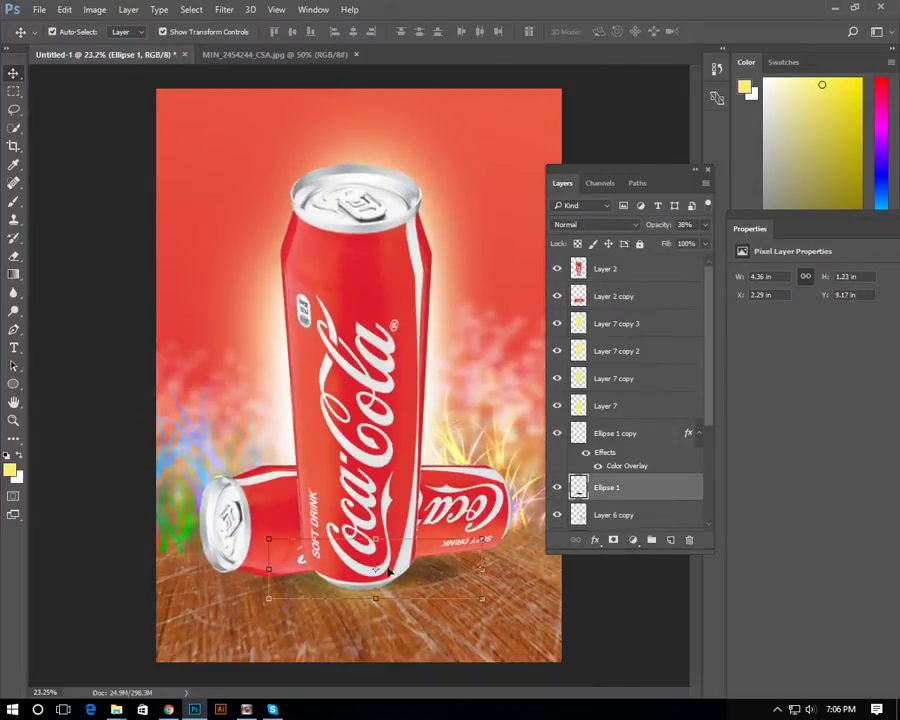
click(105, 257)
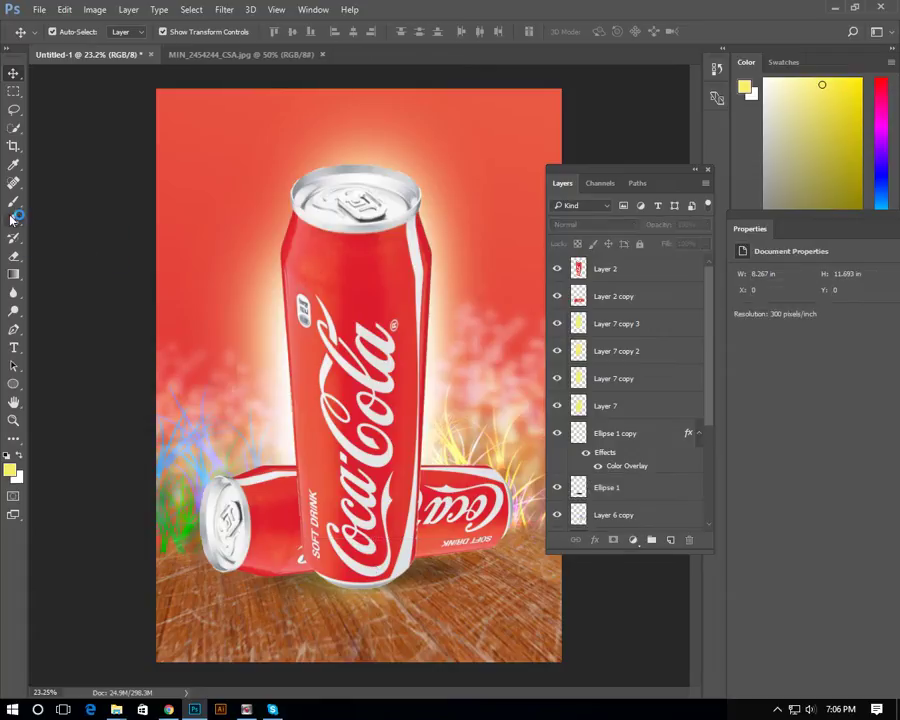
Select the Brush tool and set the foreground color to black
click(14, 203)
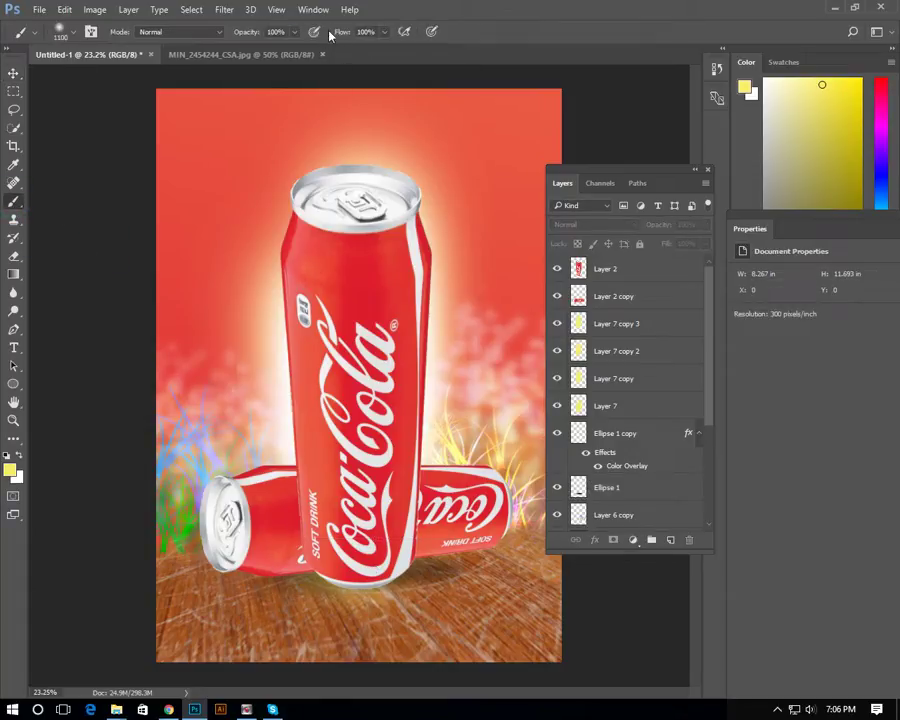
click(8, 472)
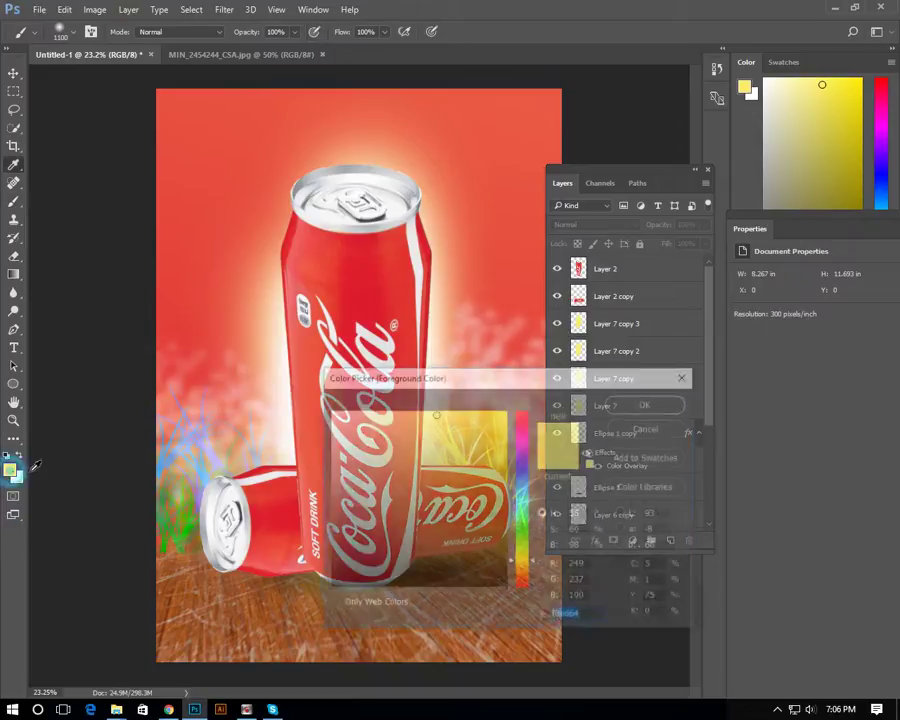
click(386, 526)
click(329, 587)
click(648, 404)
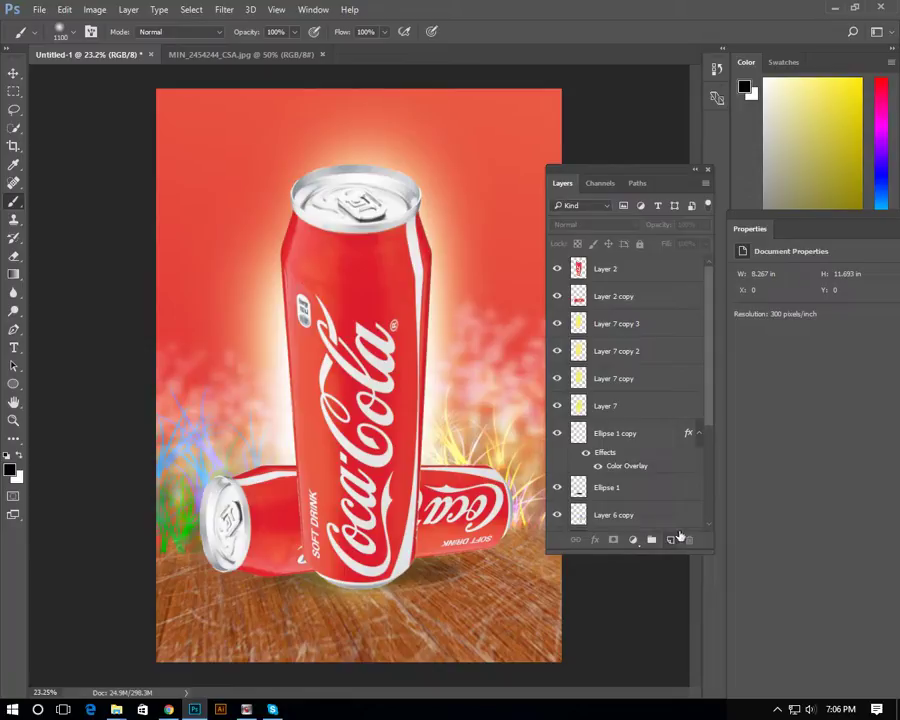
Create Layer 8 directly beneath Layer 2 copy and paint a soft black shadow under the lying can with a 250 px brush
click(669, 540)
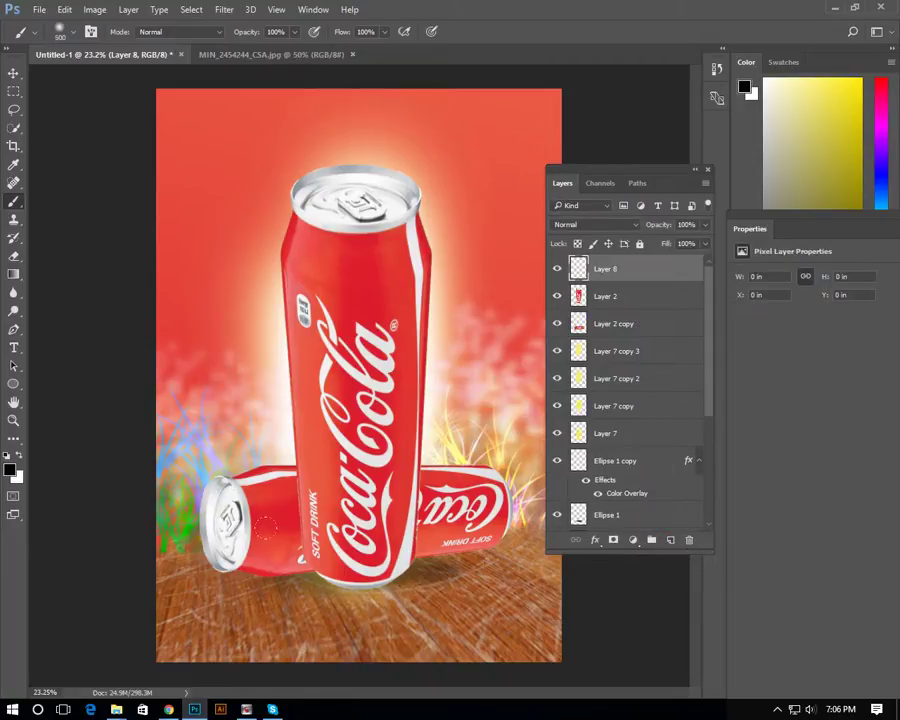
click(607, 323)
drag(604, 268, 610, 325)
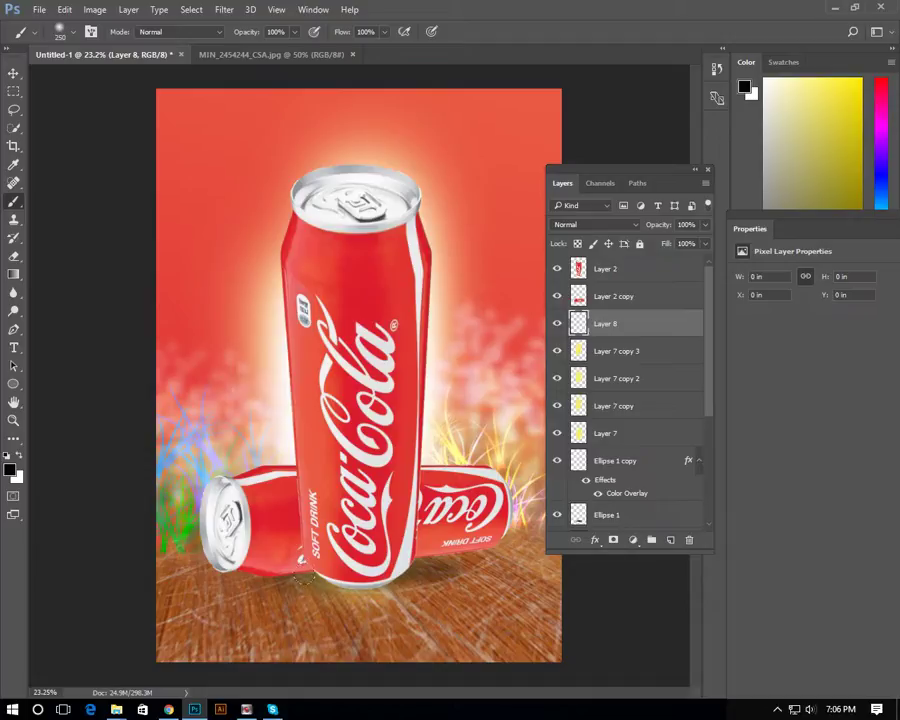
mouse_move(271, 563)
mouse_down()
mouse_move(282, 570)
mouse_move(345, 550)
mouse_up()
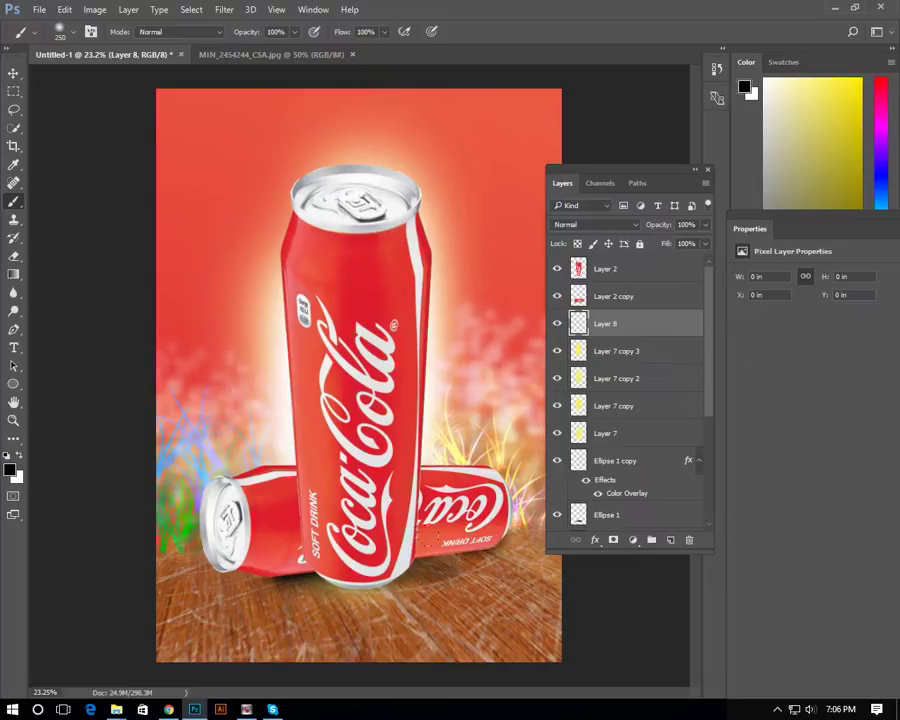
drag(256, 558, 318, 580)
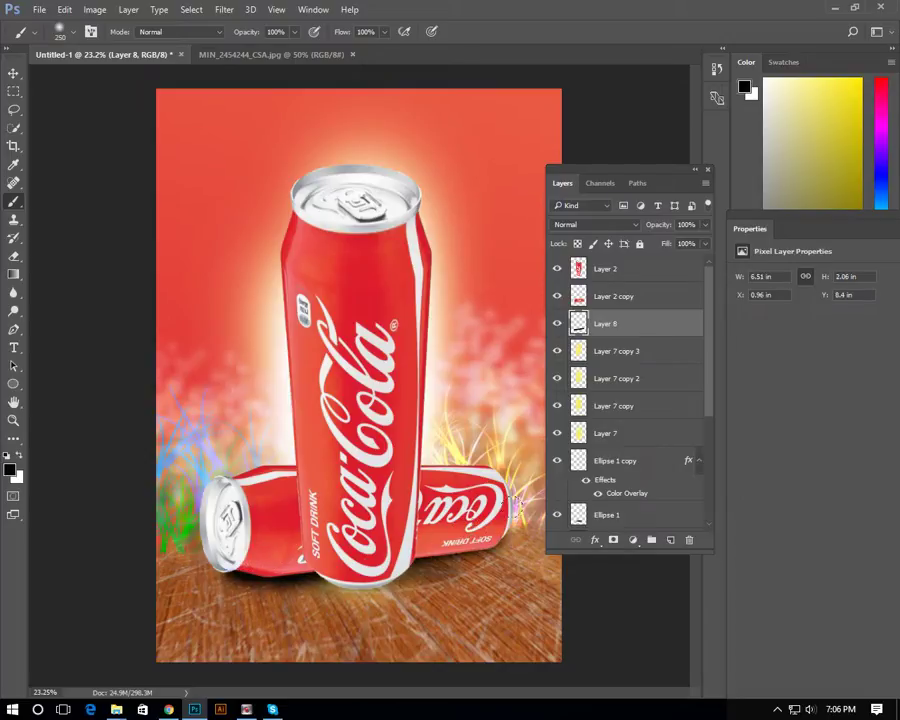
Flatten the painted shadow on Layer 8 into a low strip and reshape it along the lying can's underside
click(13, 73)
drag(370, 489, 372, 550)
mouse_move(462, 578)
mouse_down()
mouse_move(481, 577)
mouse_move(475, 567)
mouse_up()
Warp the shadow on Layer 8 so its ends and lower edge follow the lying can's contour on the floor
click(583, 31)
drag(520, 566, 514, 555)
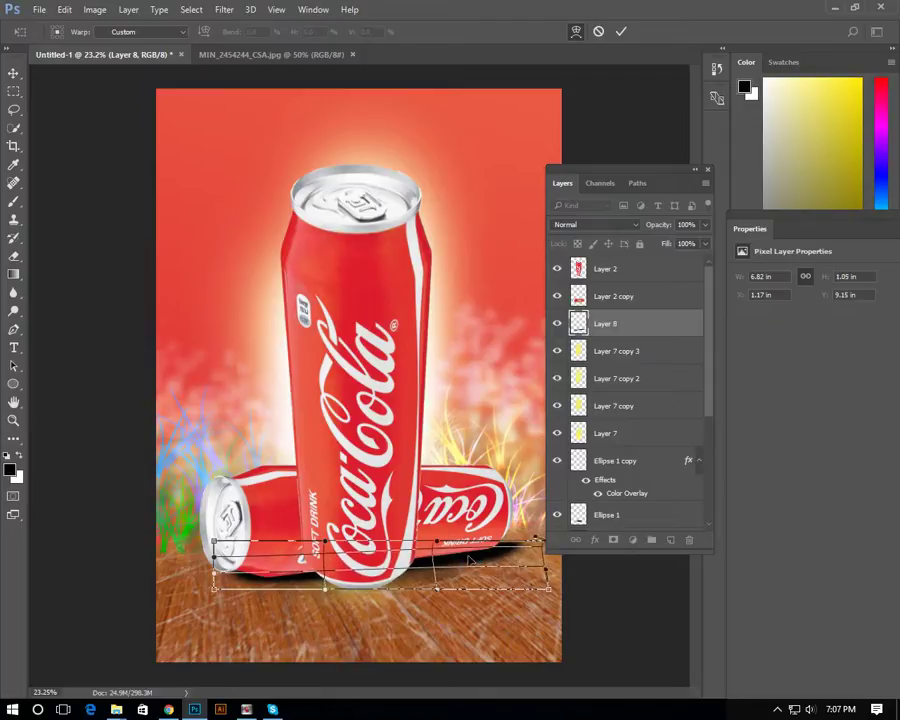
drag(211, 563, 204, 566)
drag(266, 580, 287, 596)
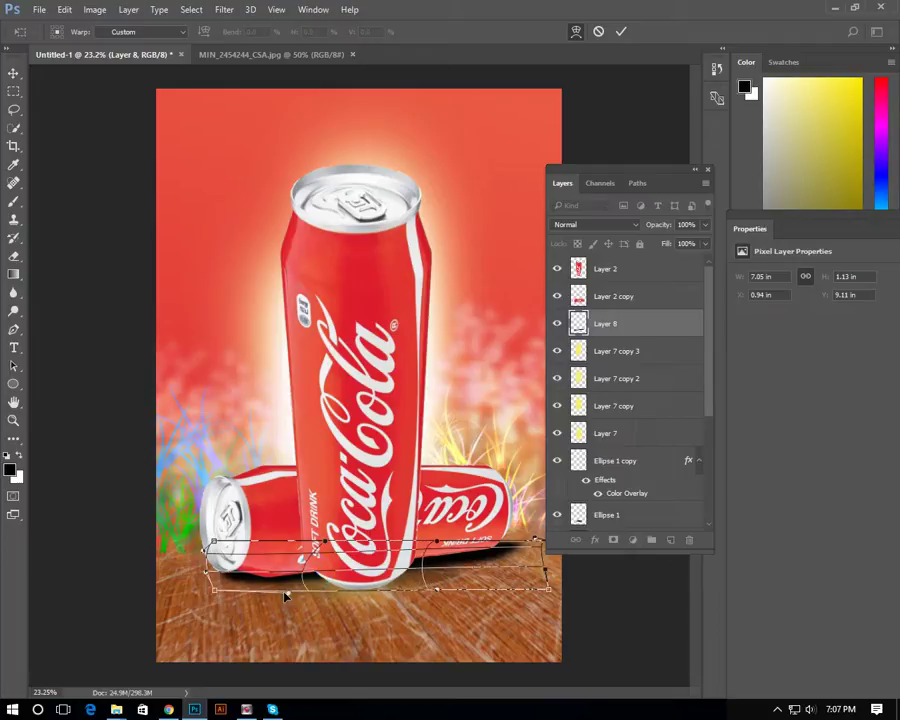
drag(442, 573, 428, 566)
click(503, 540)
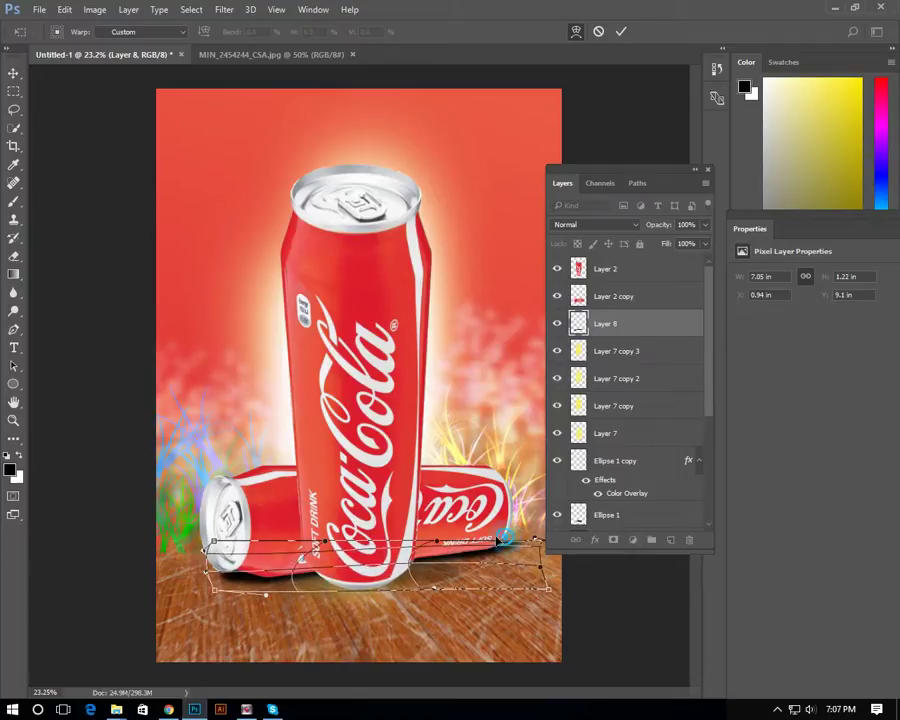
drag(488, 538, 485, 553)
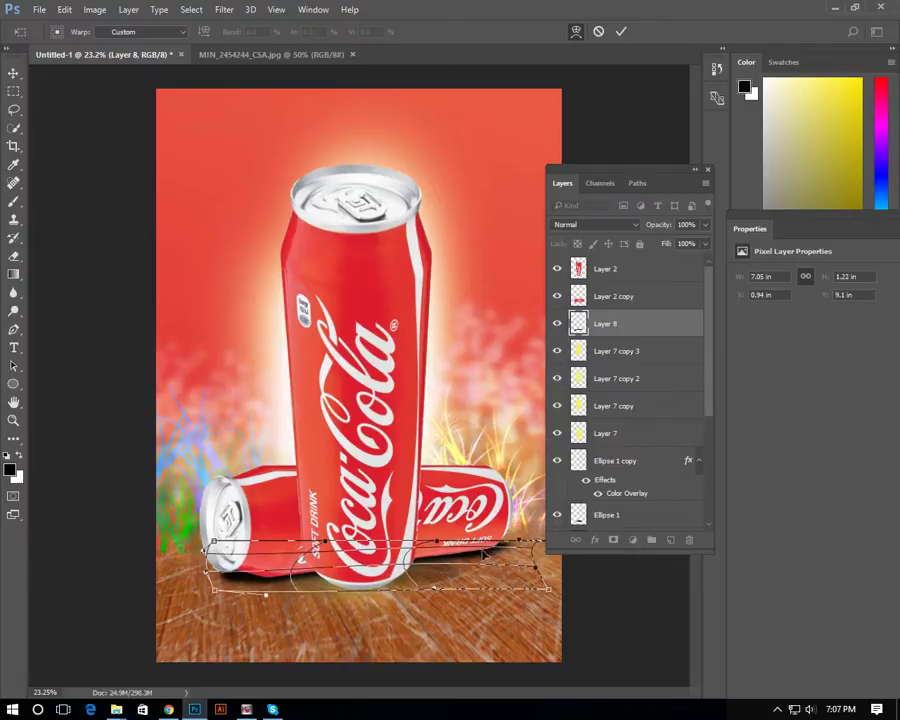
drag(213, 577, 236, 575)
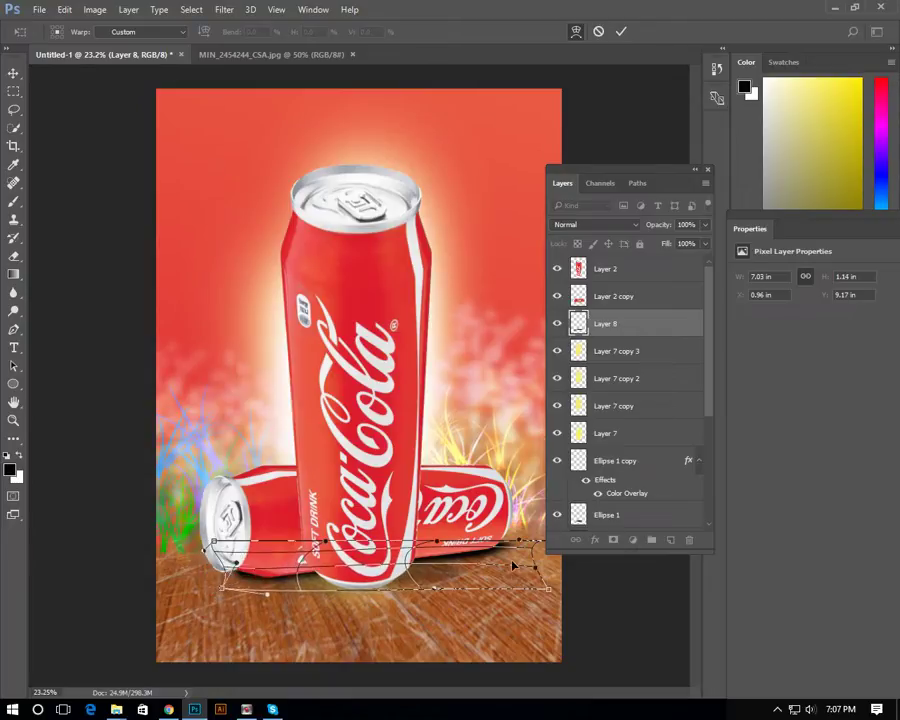
drag(321, 582, 261, 580)
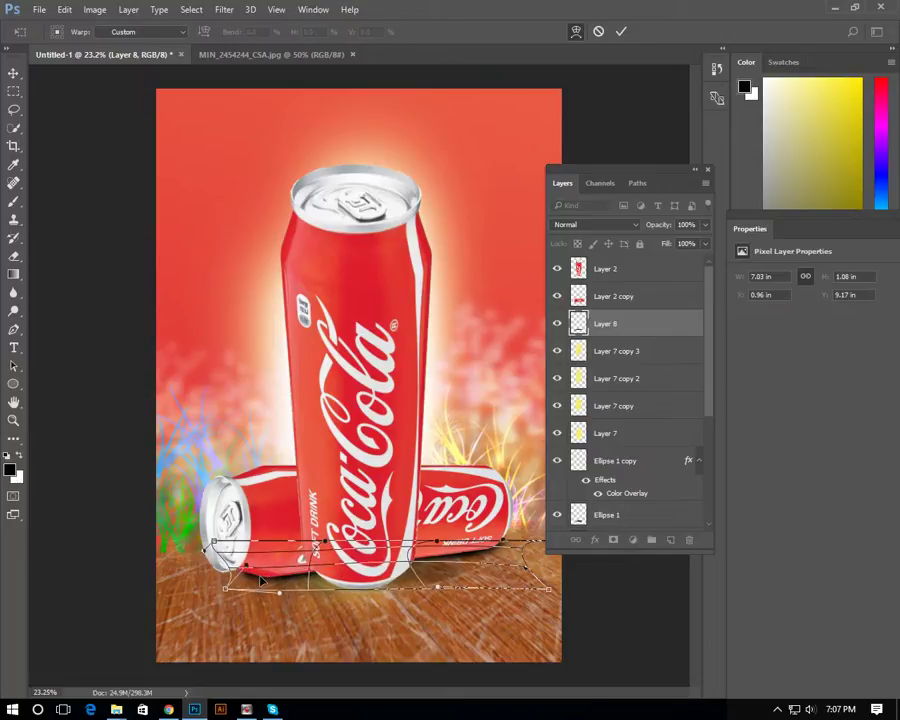
key(Return)
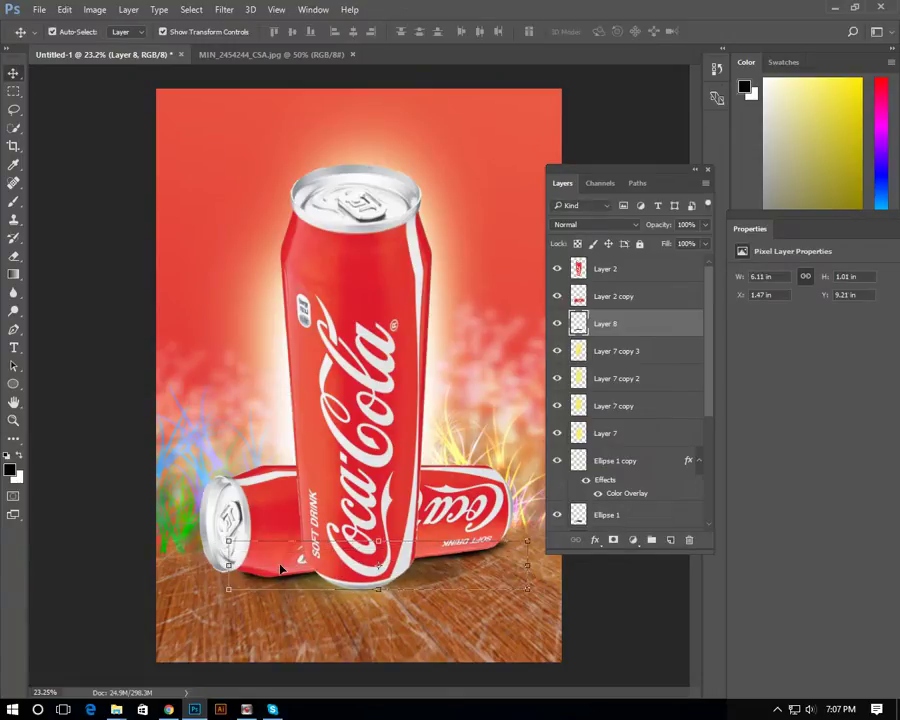
Soften the shadow on Layer 8 with an 18-pixel Gaussian Blur
click(222, 10)
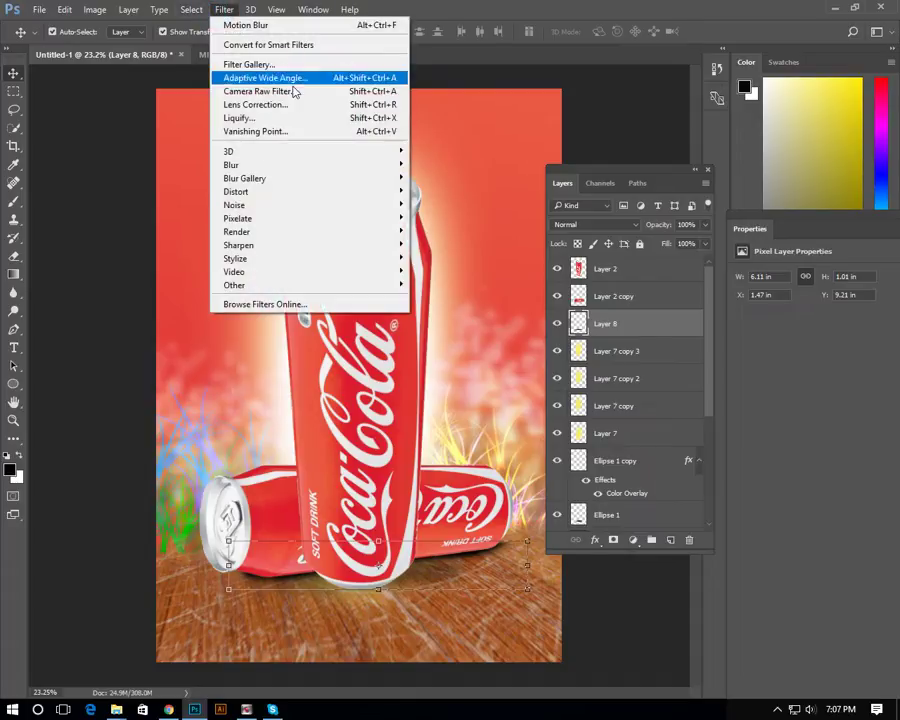
mouse_move(347, 162)
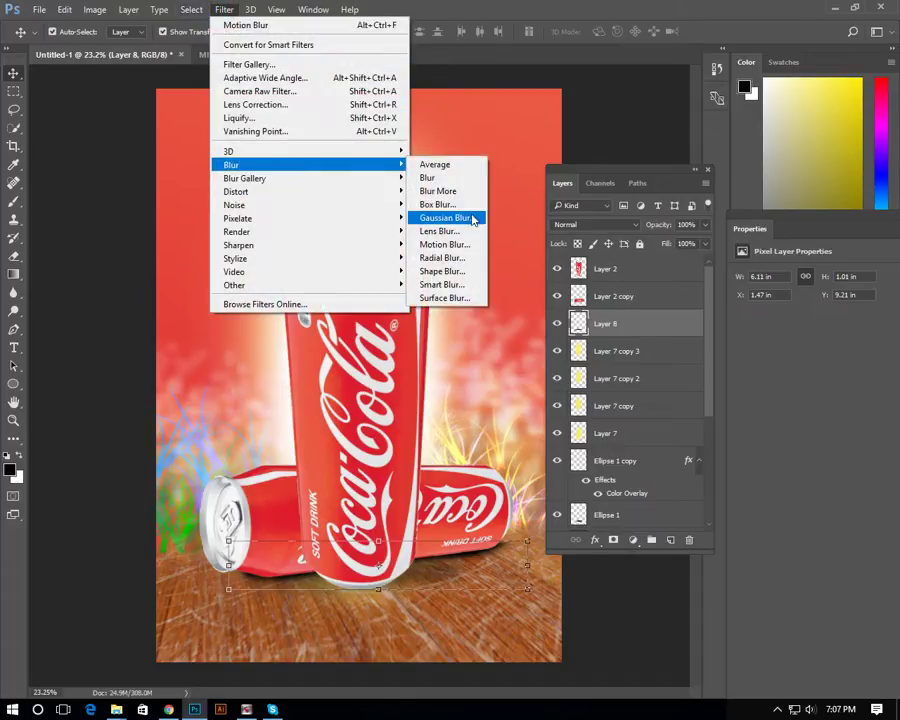
click(446, 220)
drag(617, 469, 606, 473)
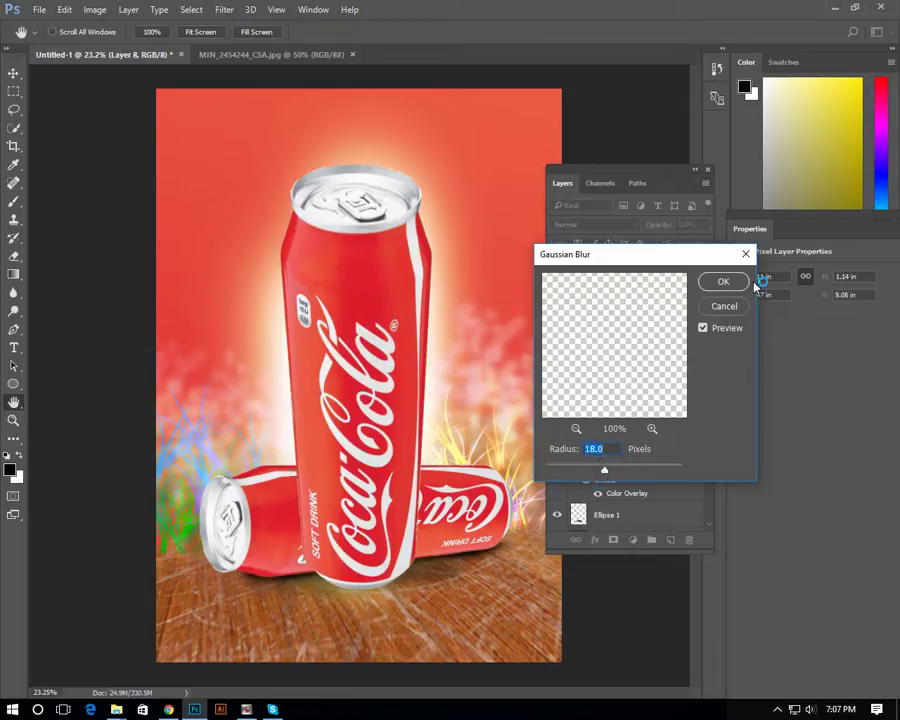
click(724, 287)
Apply a Motion Blur at a 21° angle with a reduced distance to the shadow on Layer 8
click(224, 9)
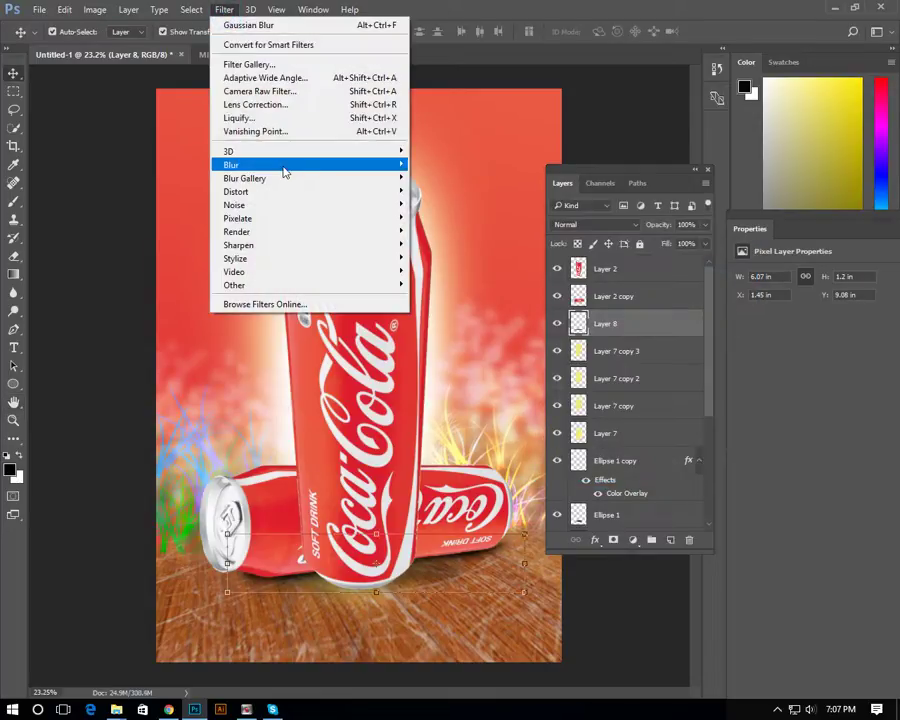
mouse_move(290, 165)
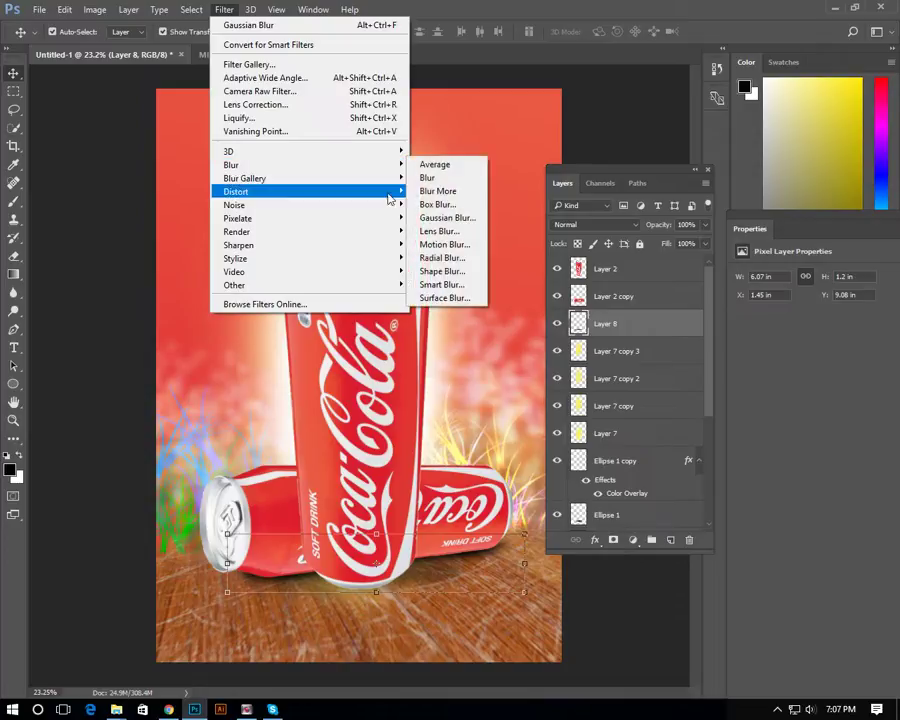
click(458, 245)
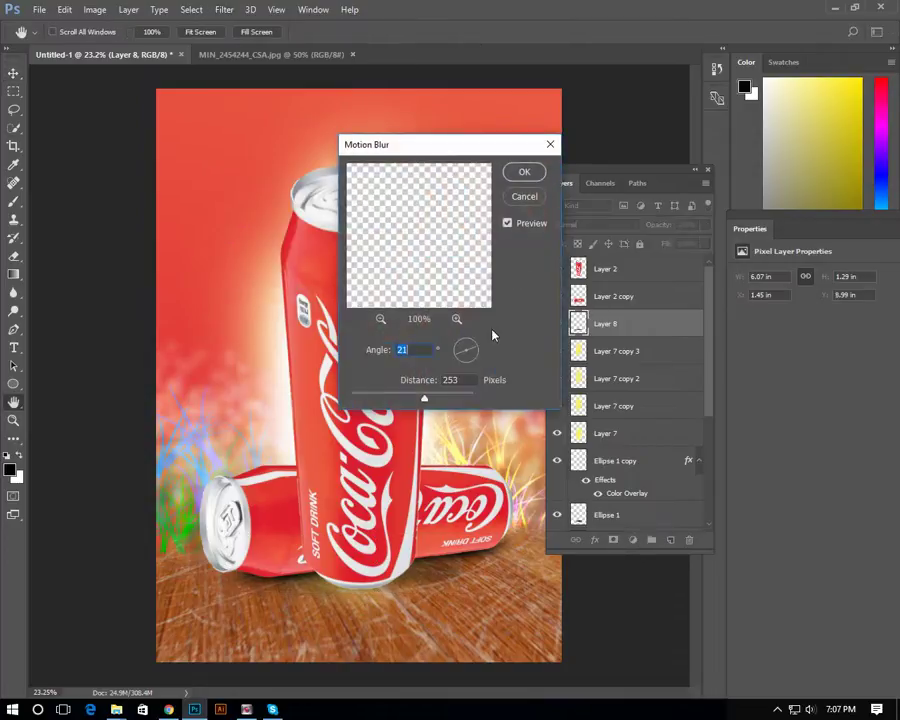
mouse_move(425, 400)
mouse_down()
mouse_move(398, 401)
mouse_move(416, 399)
mouse_up()
click(524, 172)
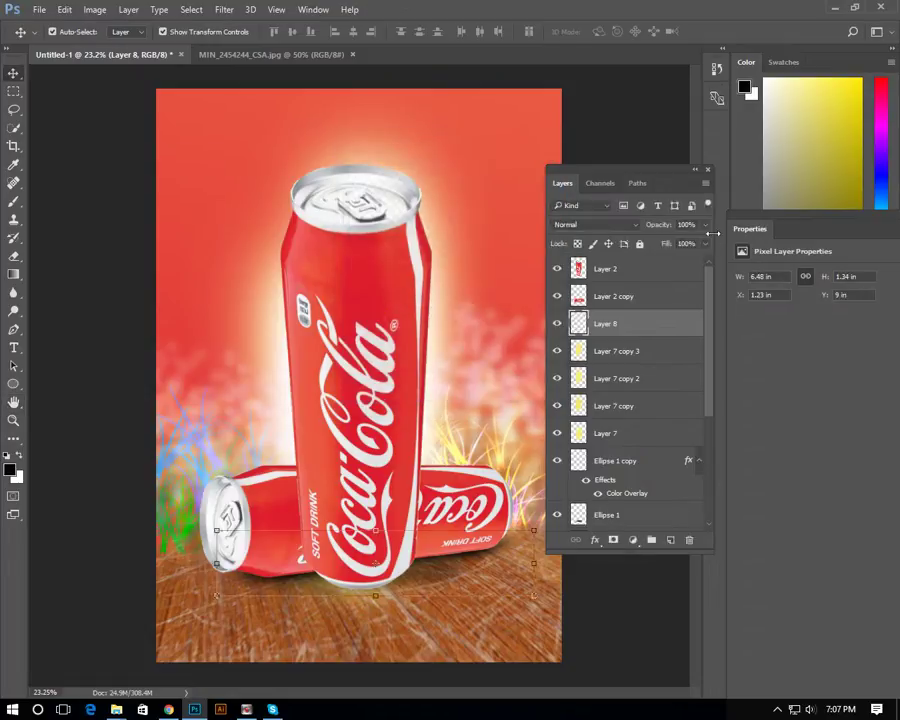
Lower the opacity of the Layer 8 shadow to 63%
drag(709, 230, 691, 249)
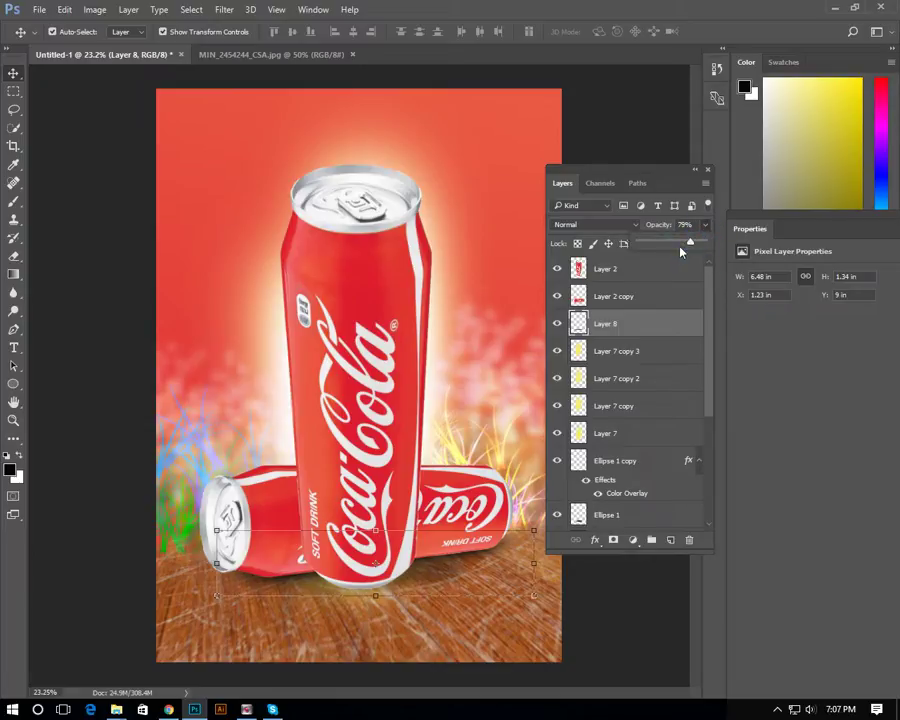
click(695, 242)
drag(688, 246, 679, 242)
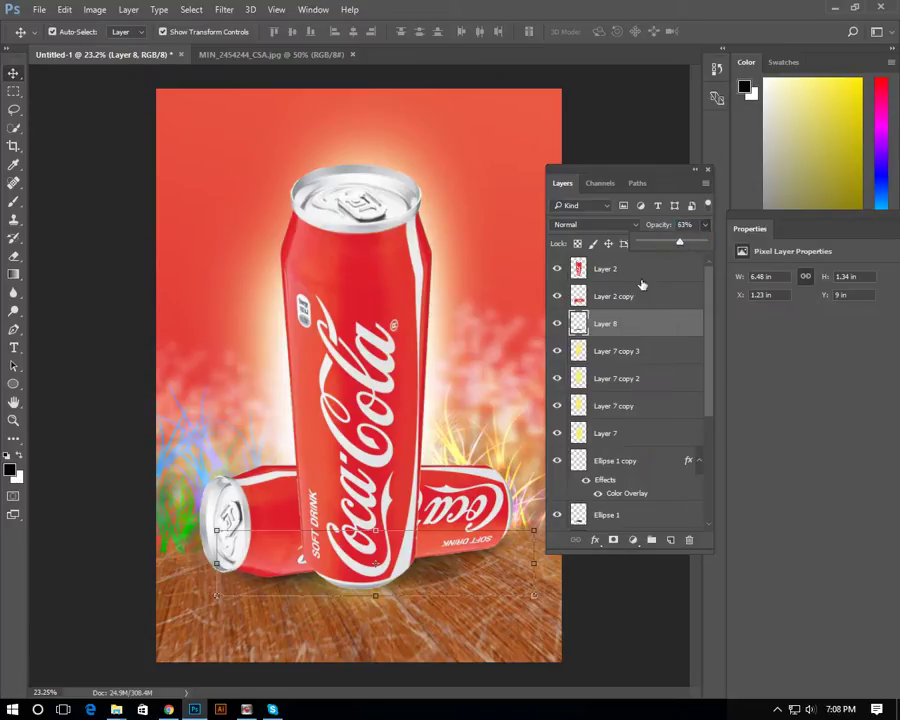
Distort the Layer 8 shadow by pulling its lower corners inward and its upper right corner outward, then deselect the layer
click(219, 563)
click(219, 597)
drag(219, 597, 245, 593)
drag(537, 598, 522, 588)
drag(223, 533, 231, 532)
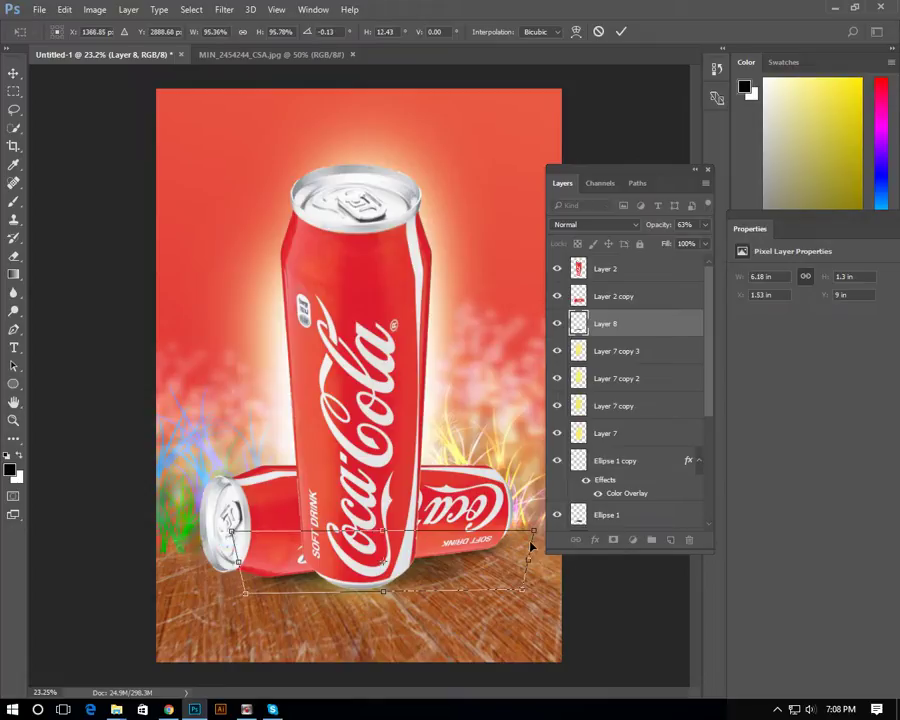
drag(533, 540, 576, 528)
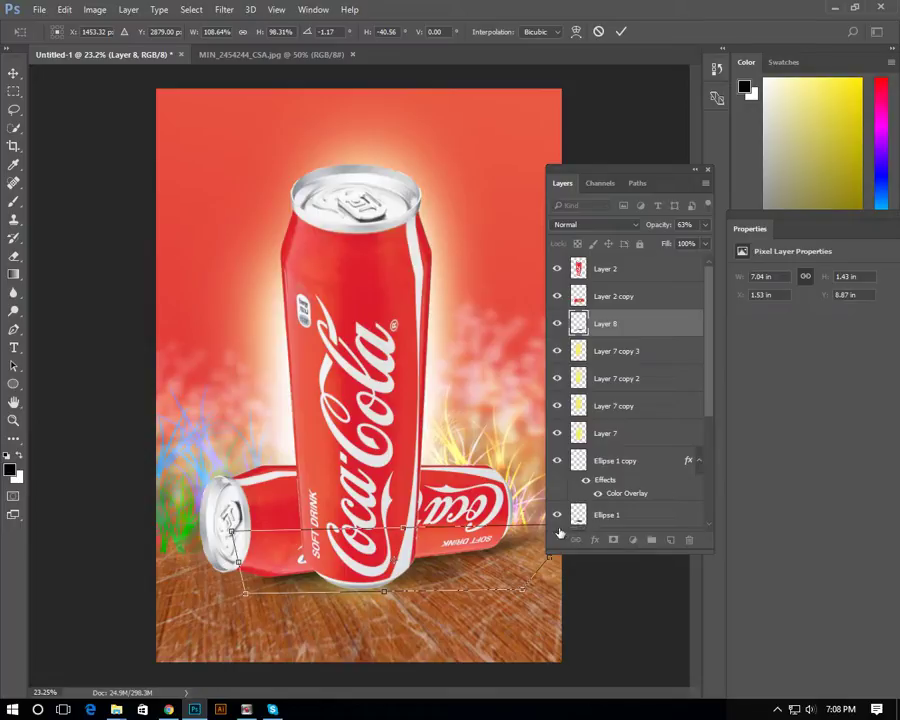
double_click(405, 559)
click(138, 382)
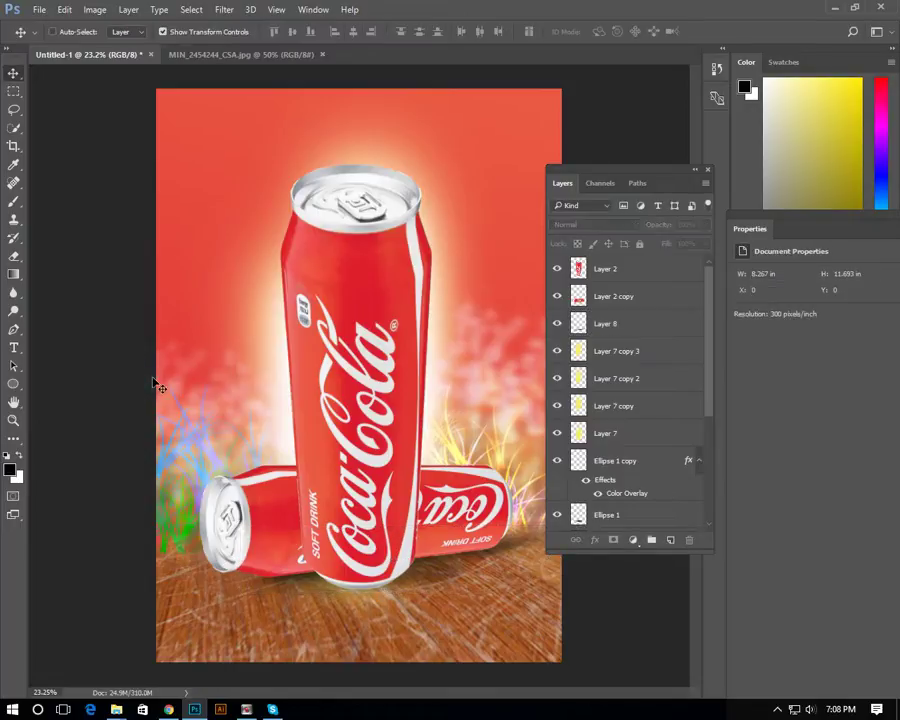
key(ctrl+minus)
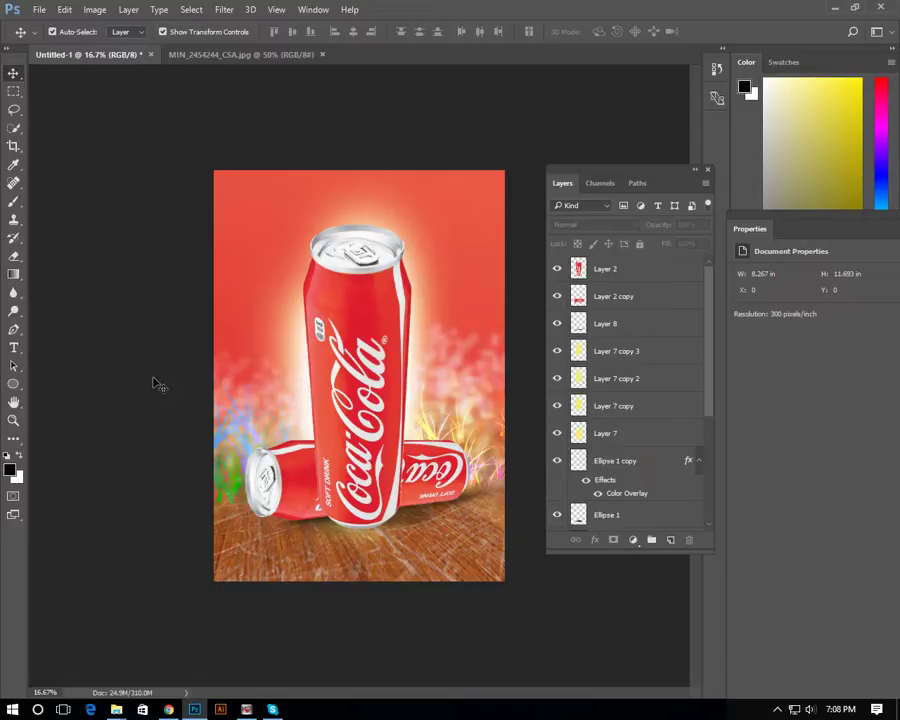
Duplicate the wood floor layer, Layer 3, as Layer 3 copy
click(458, 566)
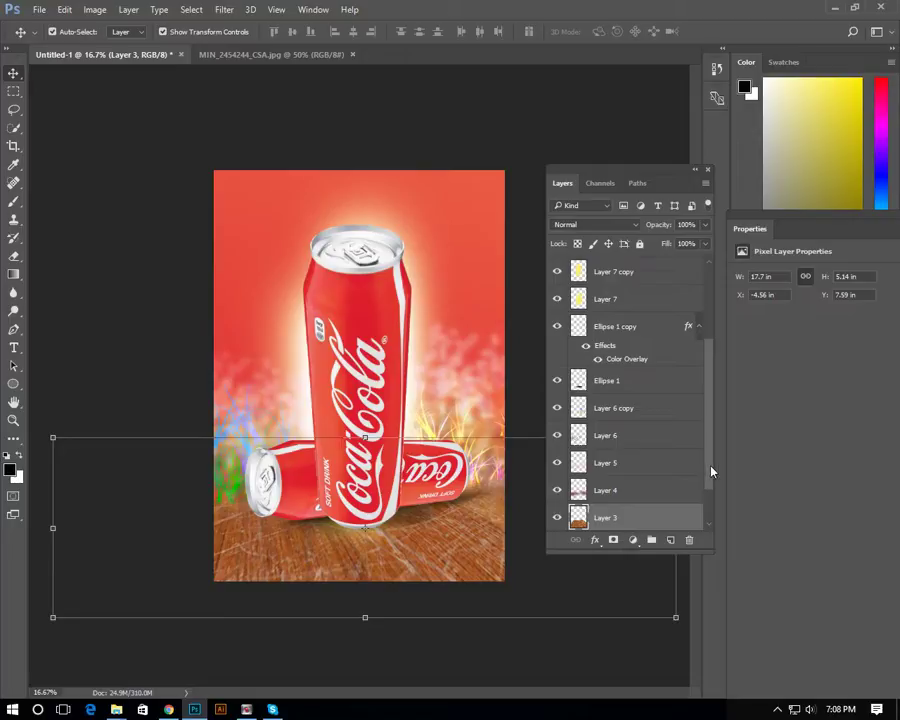
drag(711, 468, 721, 522)
click(462, 642)
click(380, 556)
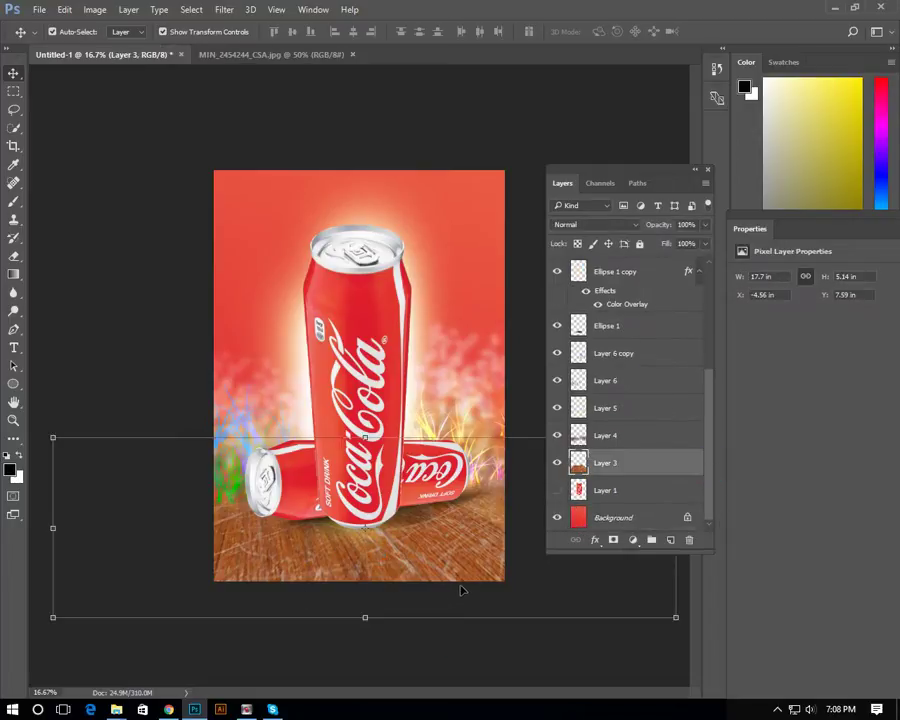
right_click(613, 464)
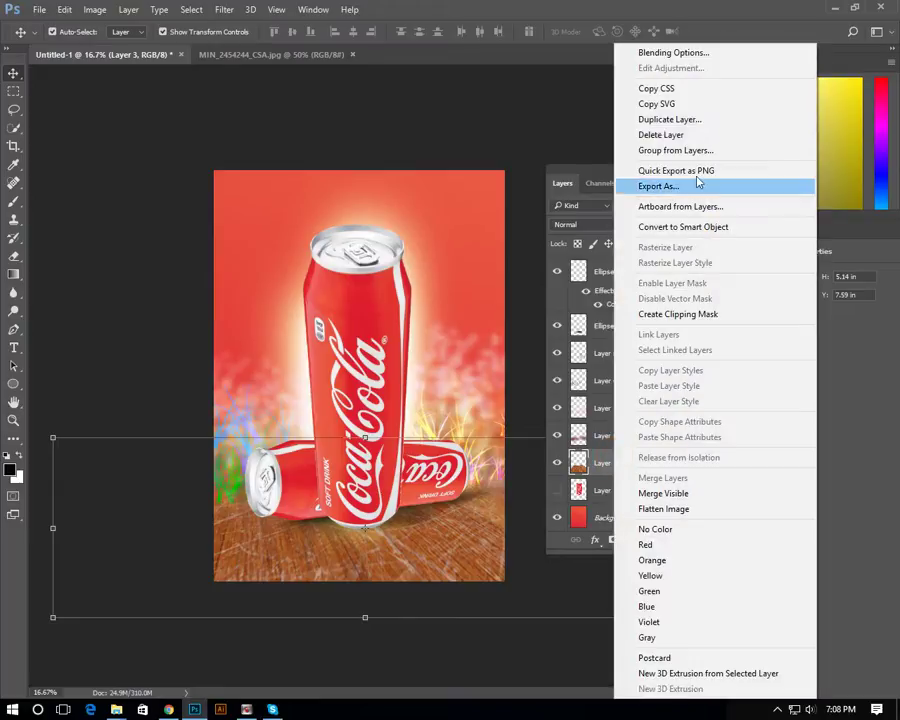
click(669, 120)
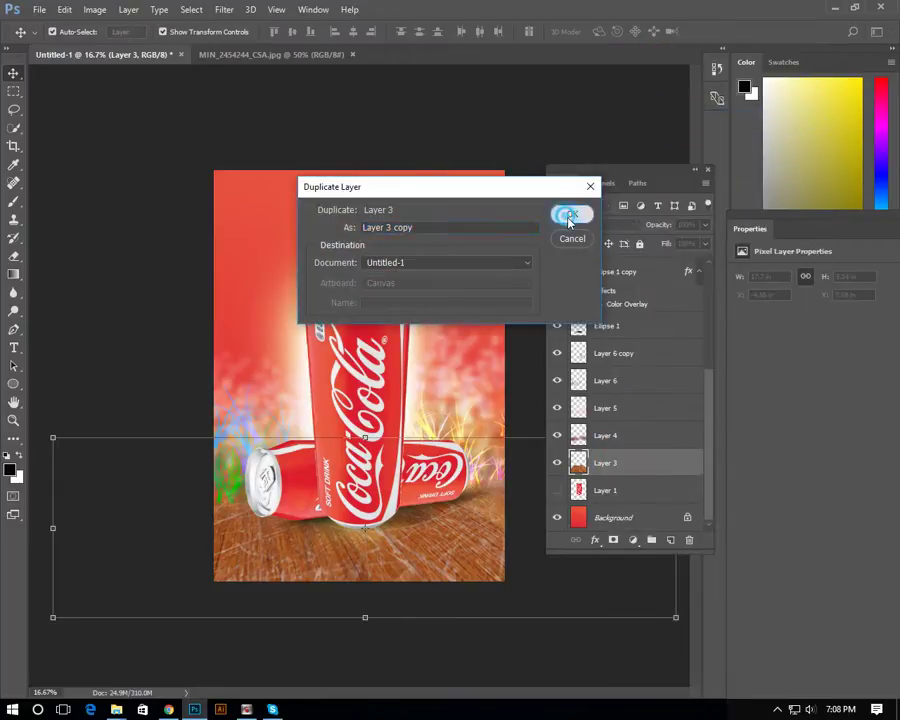
click(571, 212)
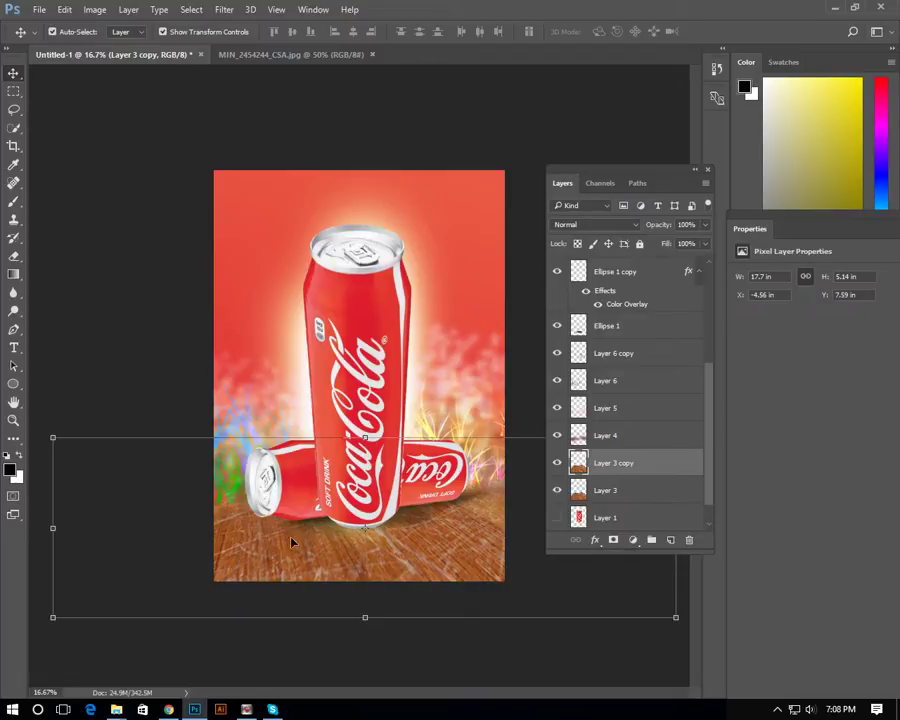
Apply a Gaussian Blur with a radius slightly below 18 pixels to Layer 3 copy
click(226, 10)
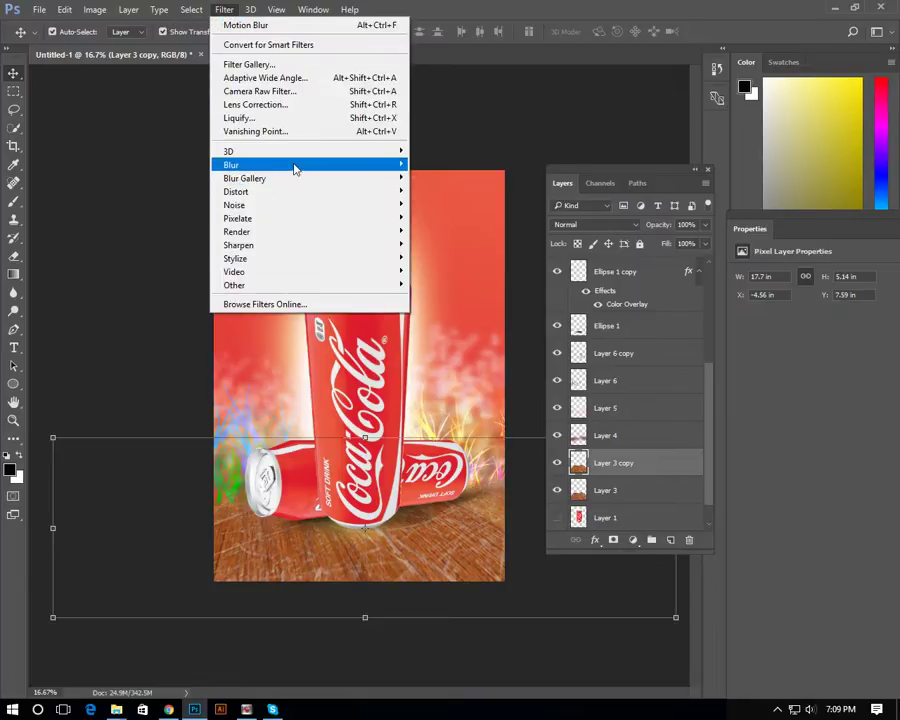
mouse_move(310, 170)
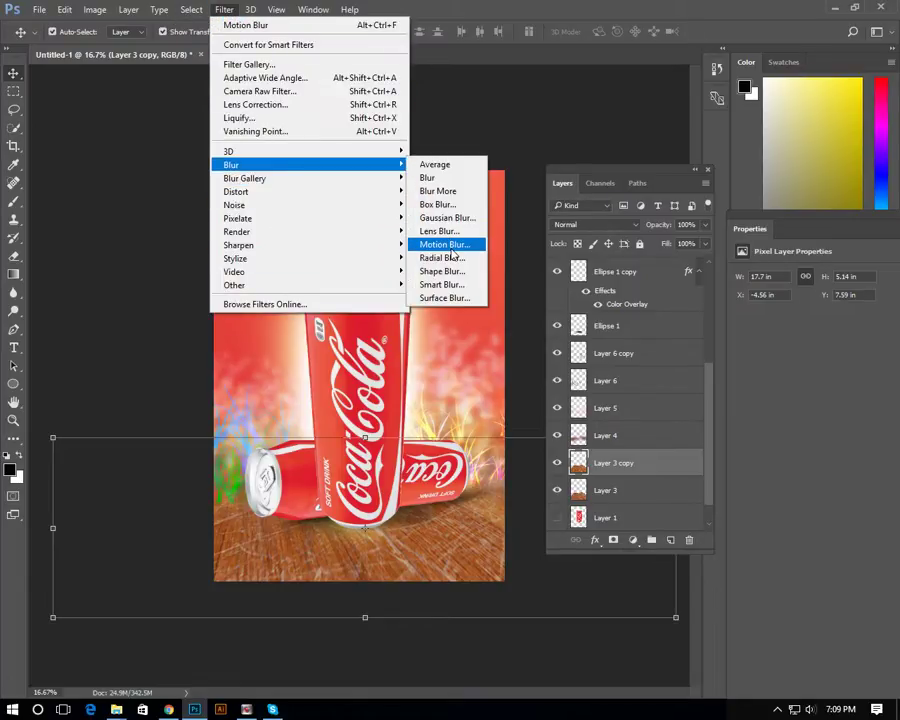
click(449, 218)
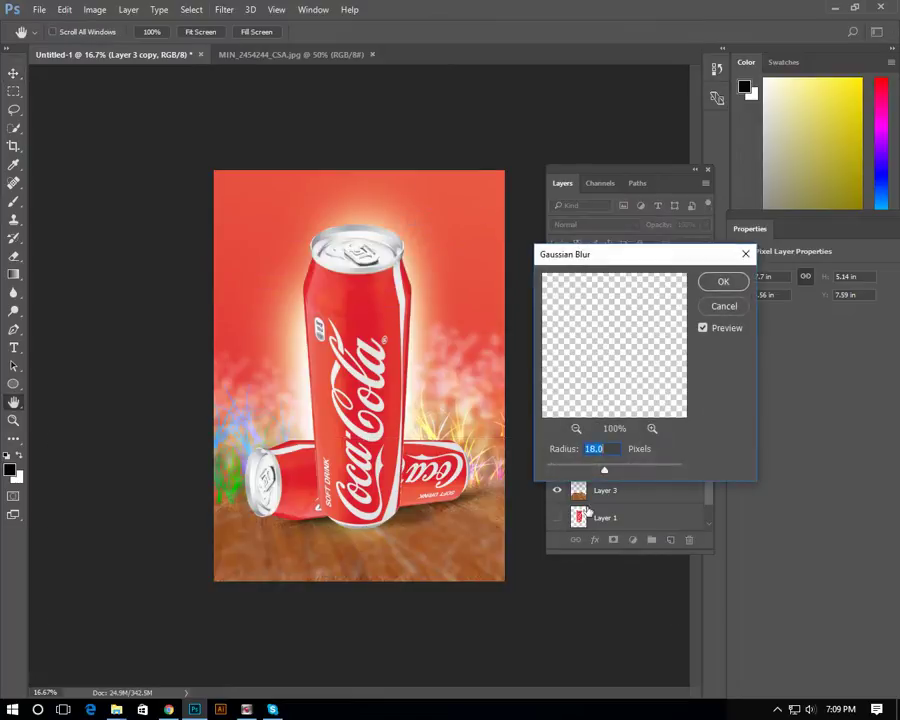
mouse_move(601, 470)
mouse_down()
mouse_move(586, 468)
mouse_move(598, 474)
mouse_up()
click(723, 281)
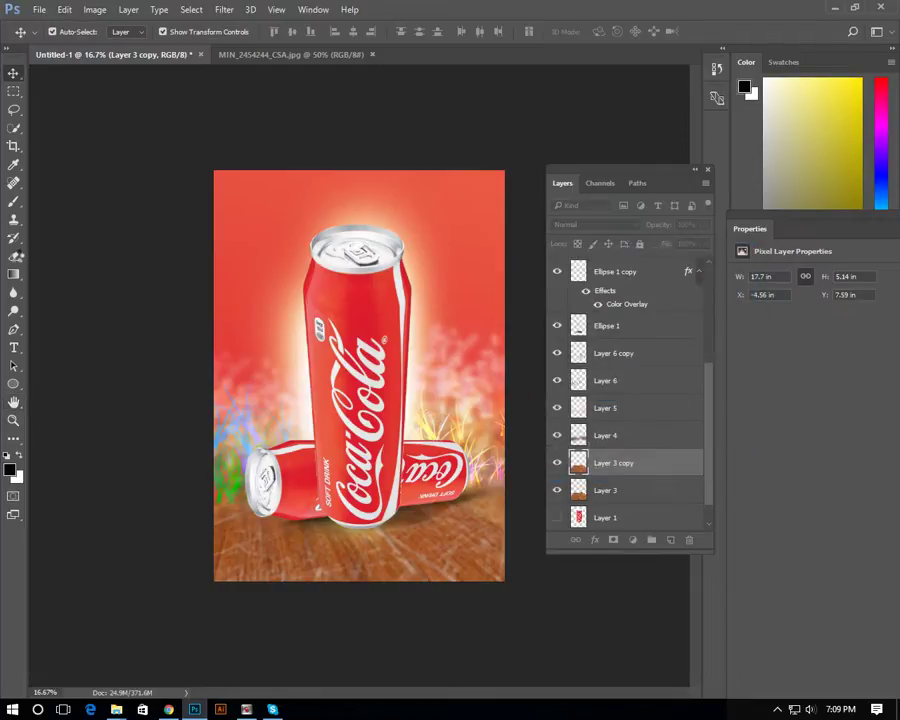
Erase parts of the blurred floor copy around the cans with a 400 px eraser at 45% opacity and 50% flow
click(14, 256)
drag(459, 503, 495, 495)
key(ctrl+z)
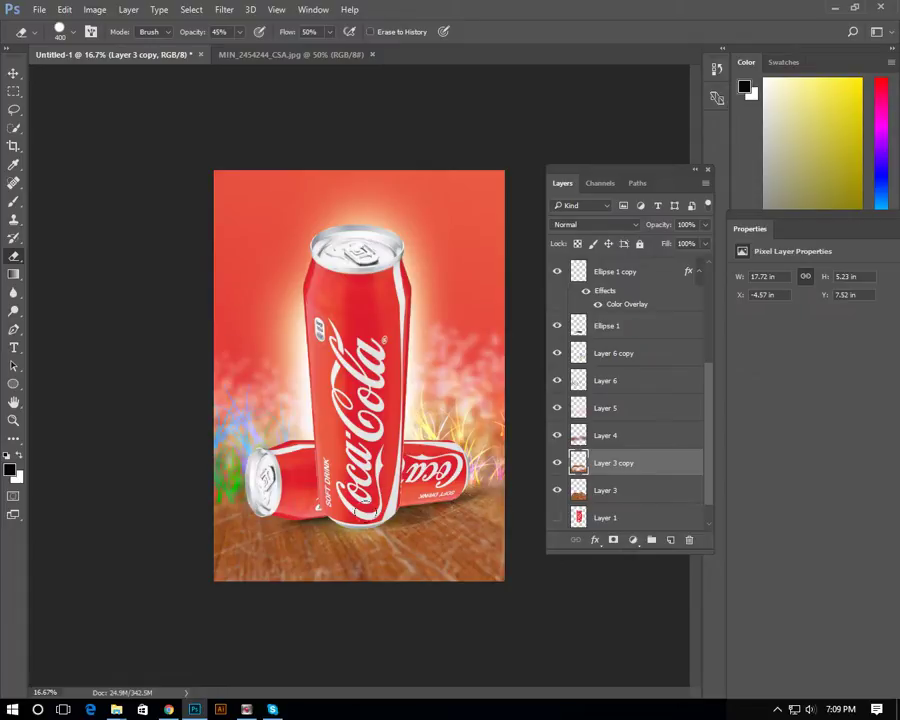
click(13, 73)
click(72, 103)
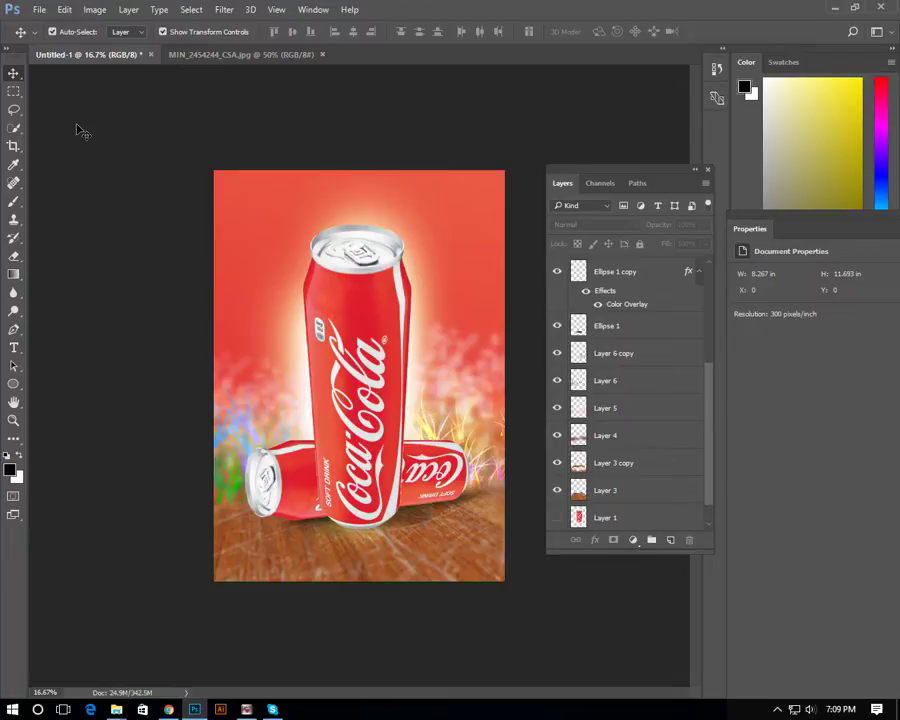
Save the poster in the Resources folder as the layered Photoshop document Coke Cane.psd, accepting the format options
key(ctrl+s)
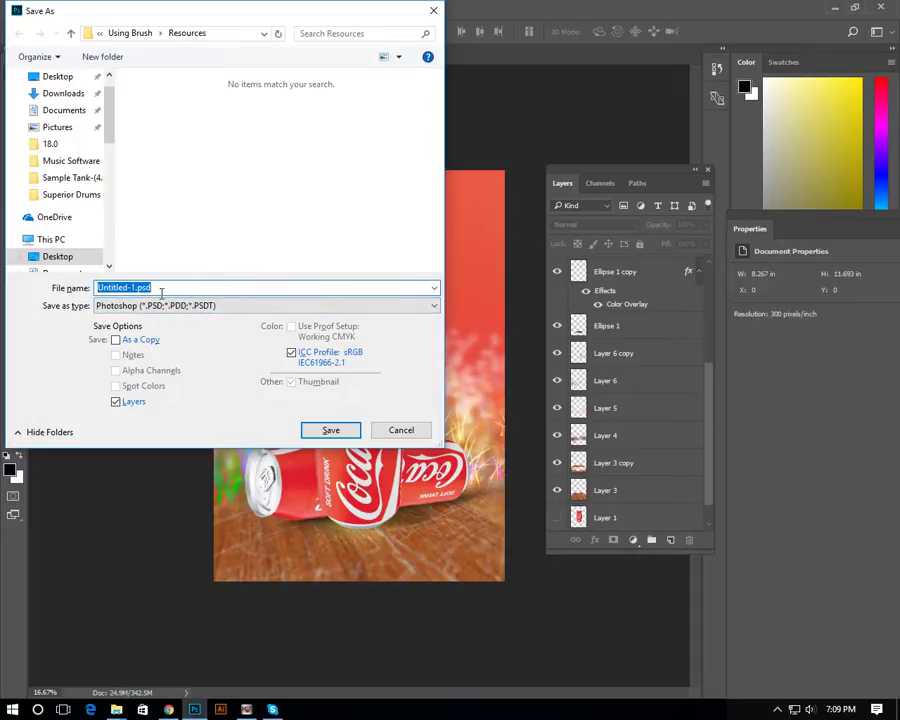
text(Coke Ca)
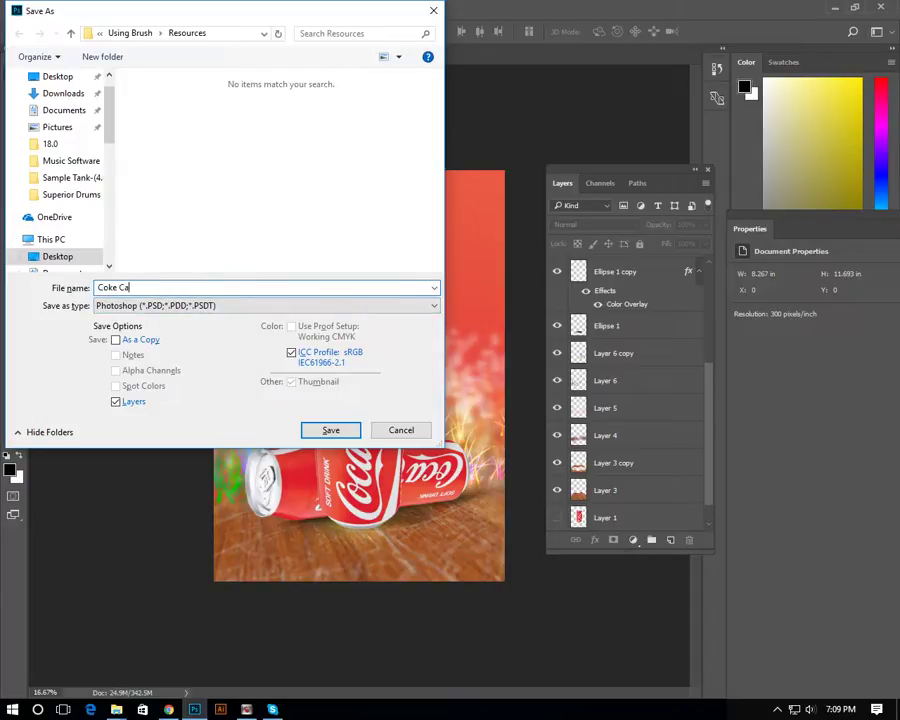
key(BackSpace)
key(BackSpace)
key(Return)
key(Return)
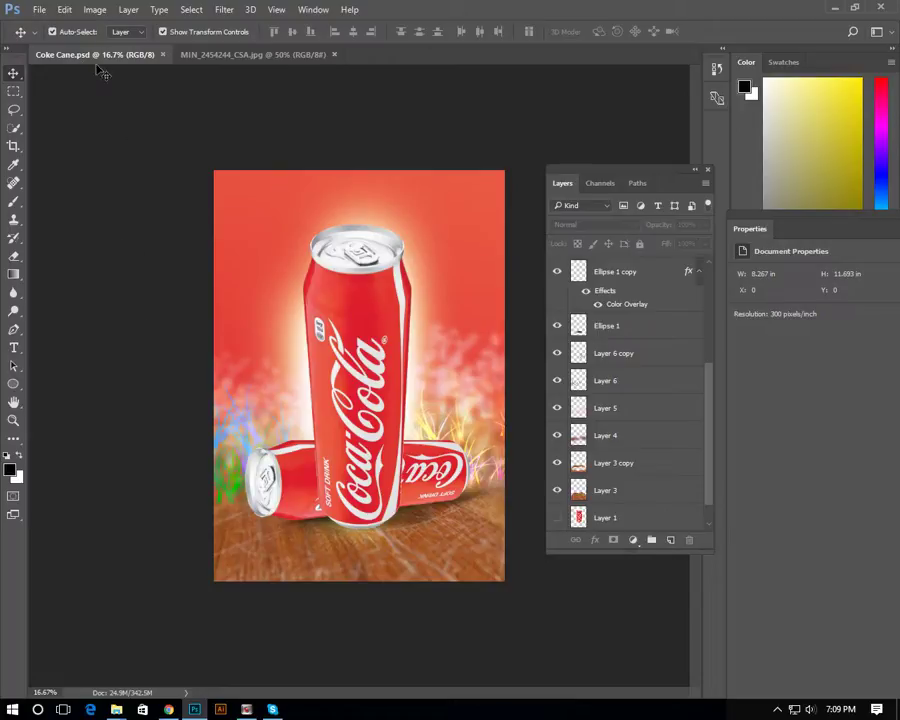
Save a JPEG copy of the poster as Coke Cane.jpg in the Resources folder at quality 9 with the Baseline ("Standard") format
click(39, 11)
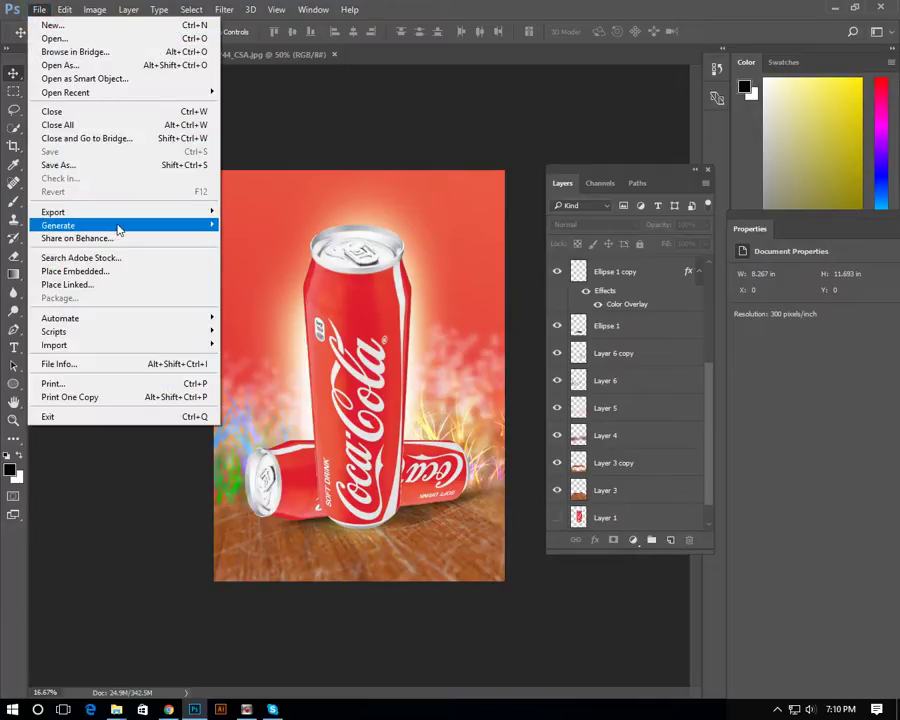
mouse_move(143, 219)
click(66, 164)
click(412, 303)
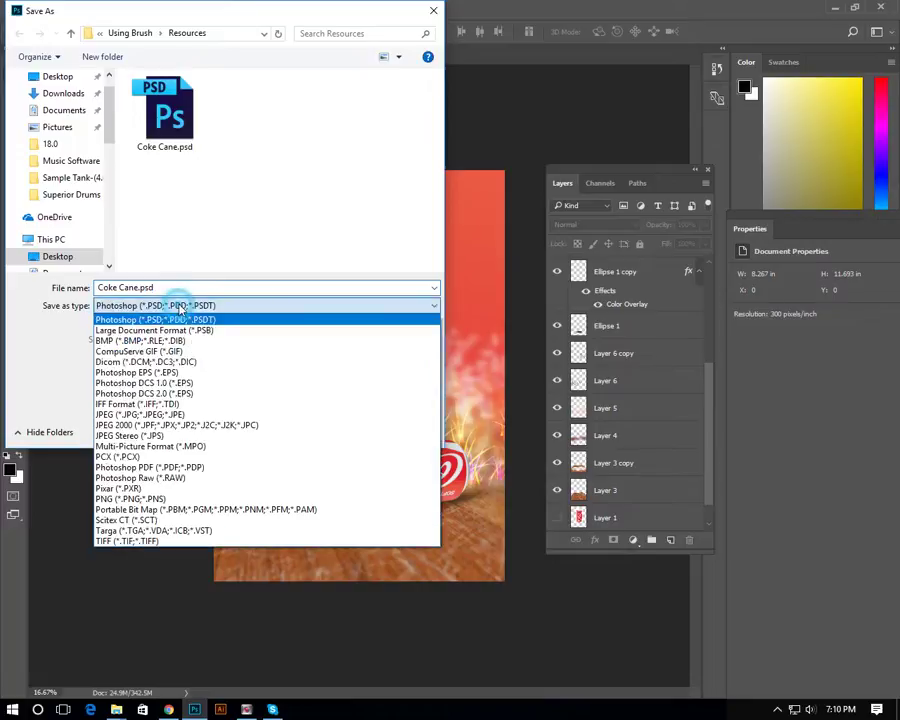
click(124, 414)
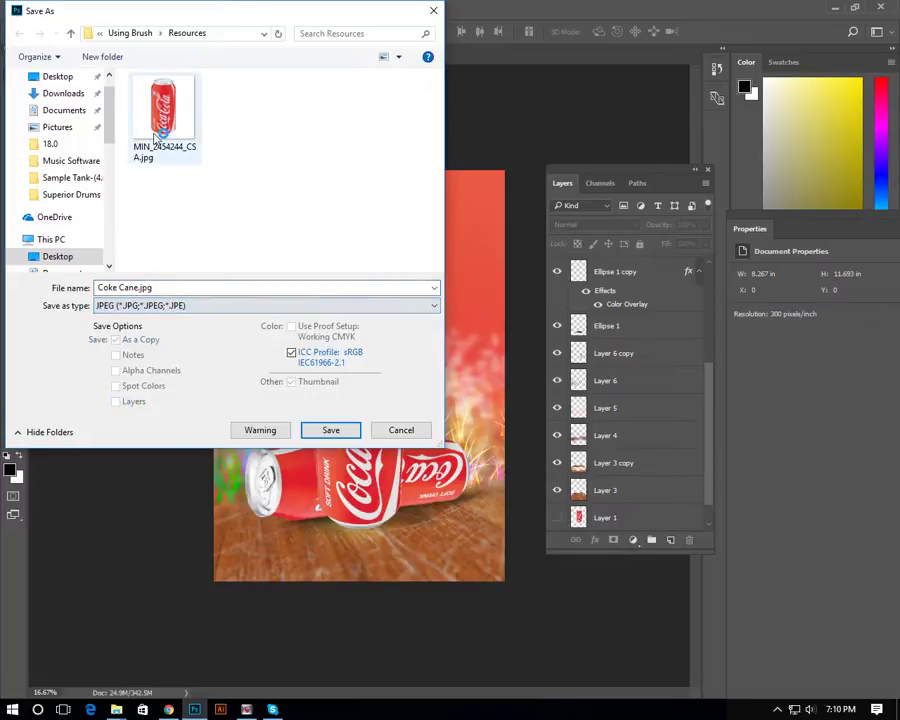
click(328, 429)
click(438, 248)
drag(445, 256, 451, 251)
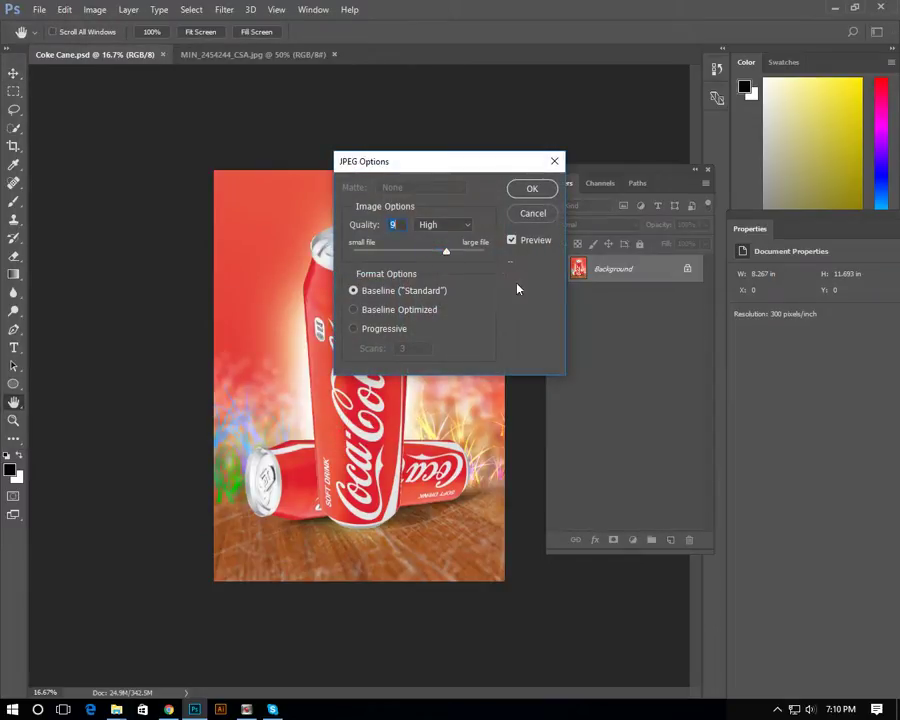
click(521, 194)
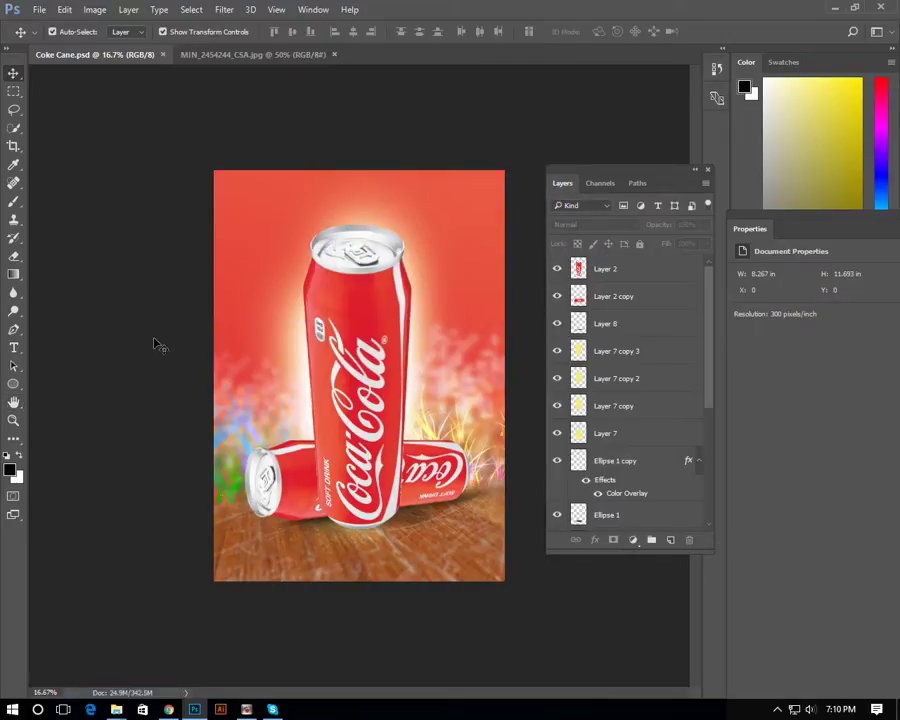
Open the exported Coke Cane.jpg from the Resources folder in the Photos viewer
click(39, 9)
click(44, 35)
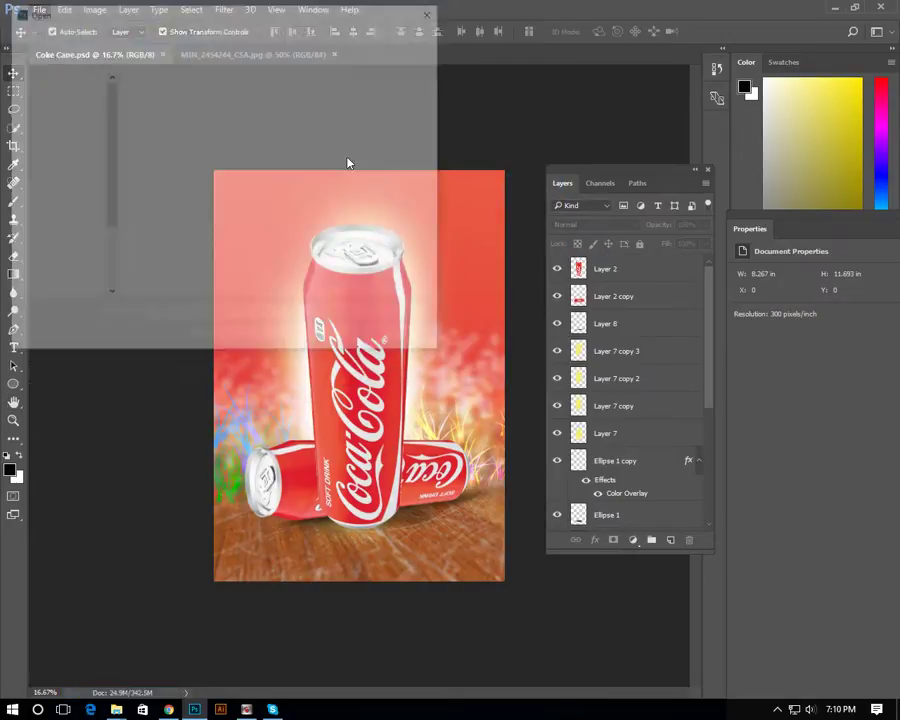
click(165, 118)
right_click(165, 118)
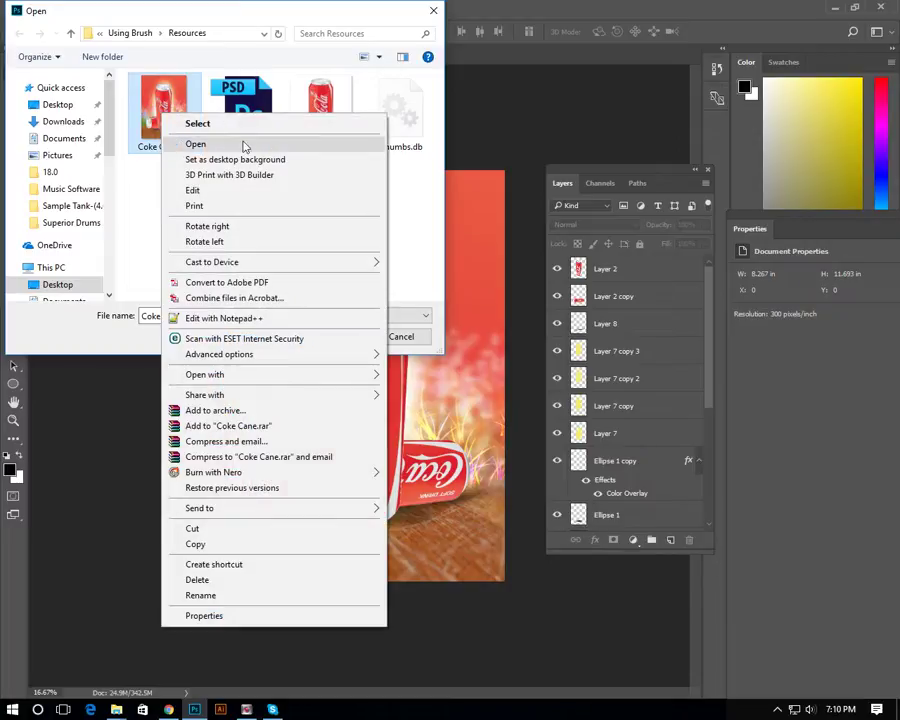
click(221, 145)
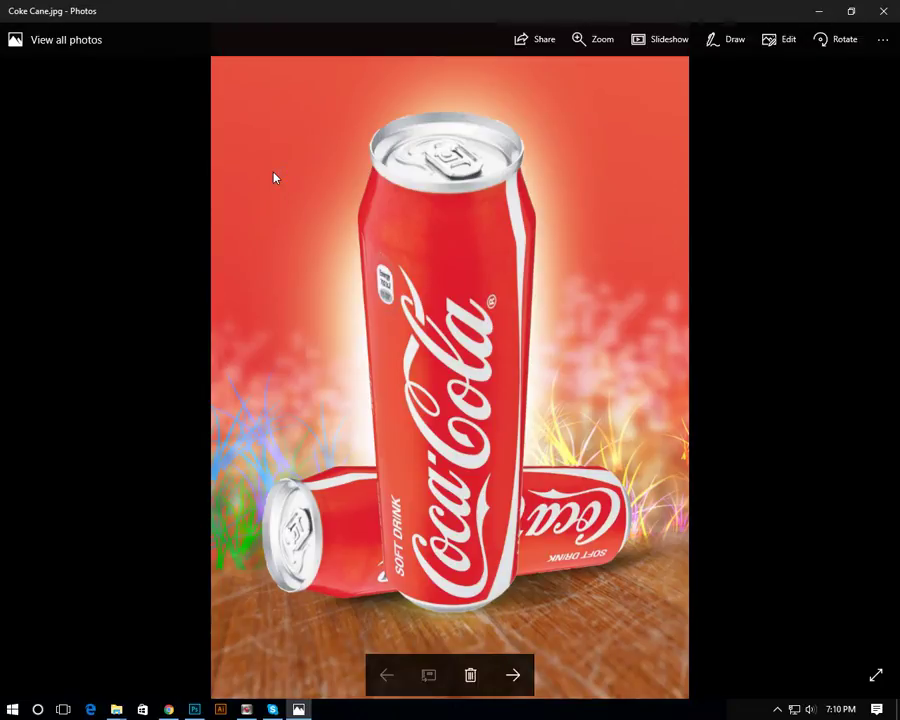
Compare the finished poster Coke Cane.jpg with the original can photo MIN_2454244_CSA.jpg by switching back and forth, ending on the poster
key(Right)
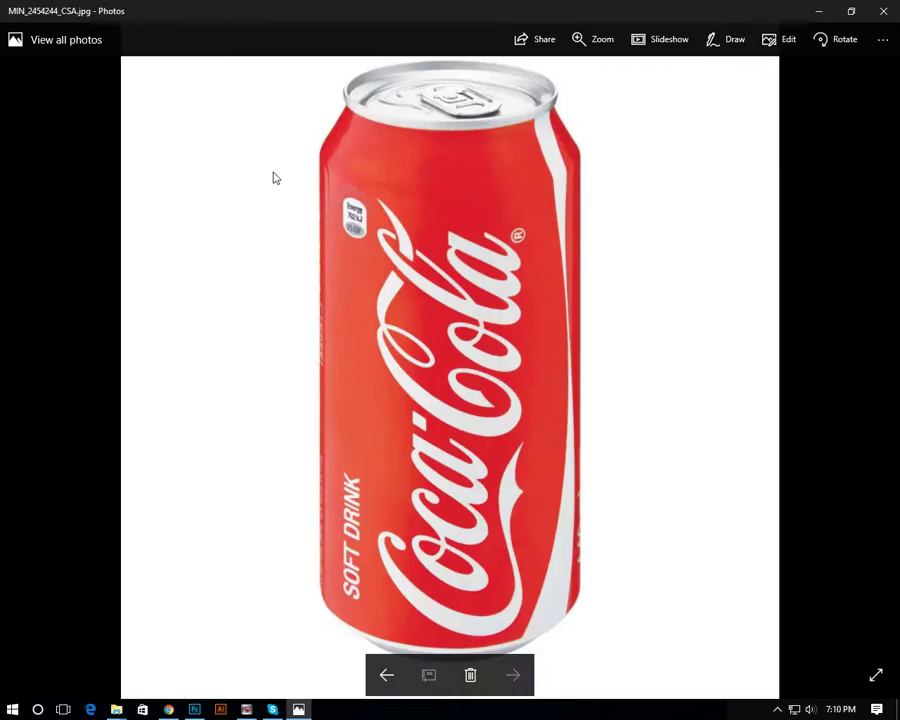
key(Left)
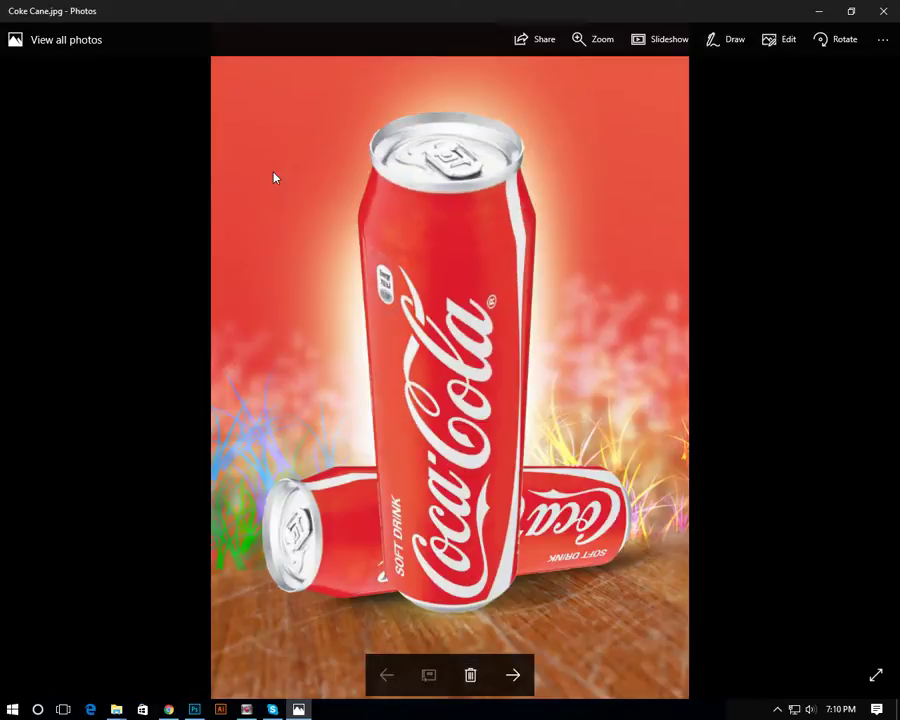
key(Right)
key(Left)
key(Right)
key(Left)
key(Right)
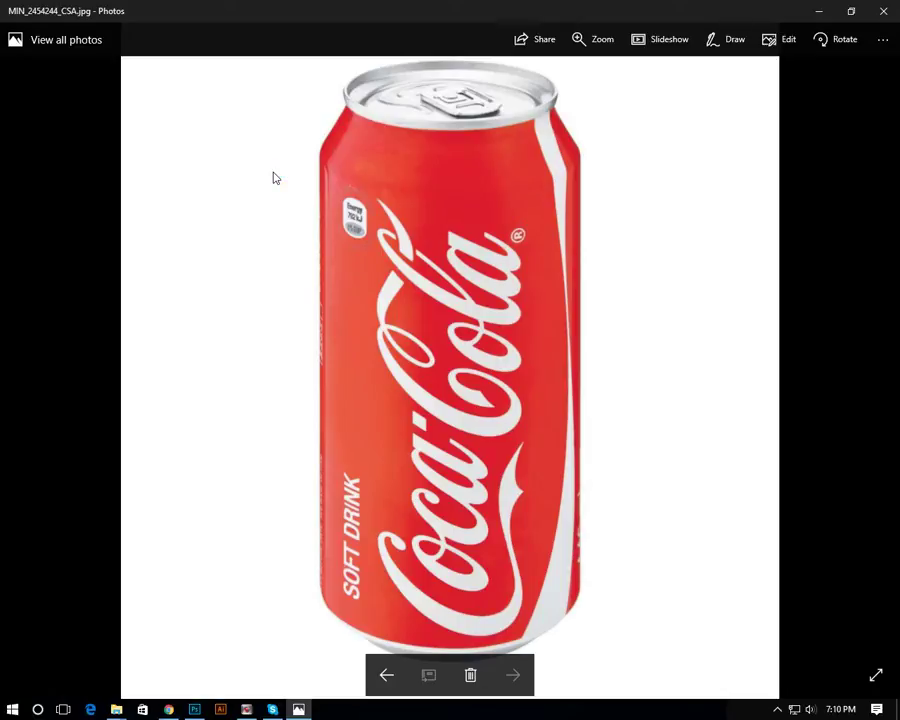
key(Left)
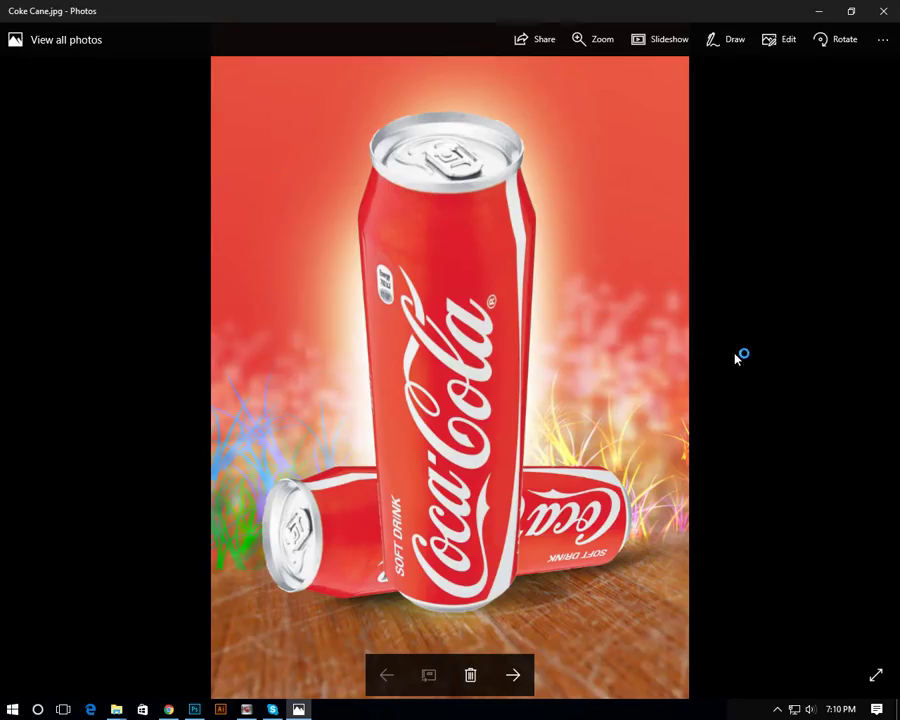